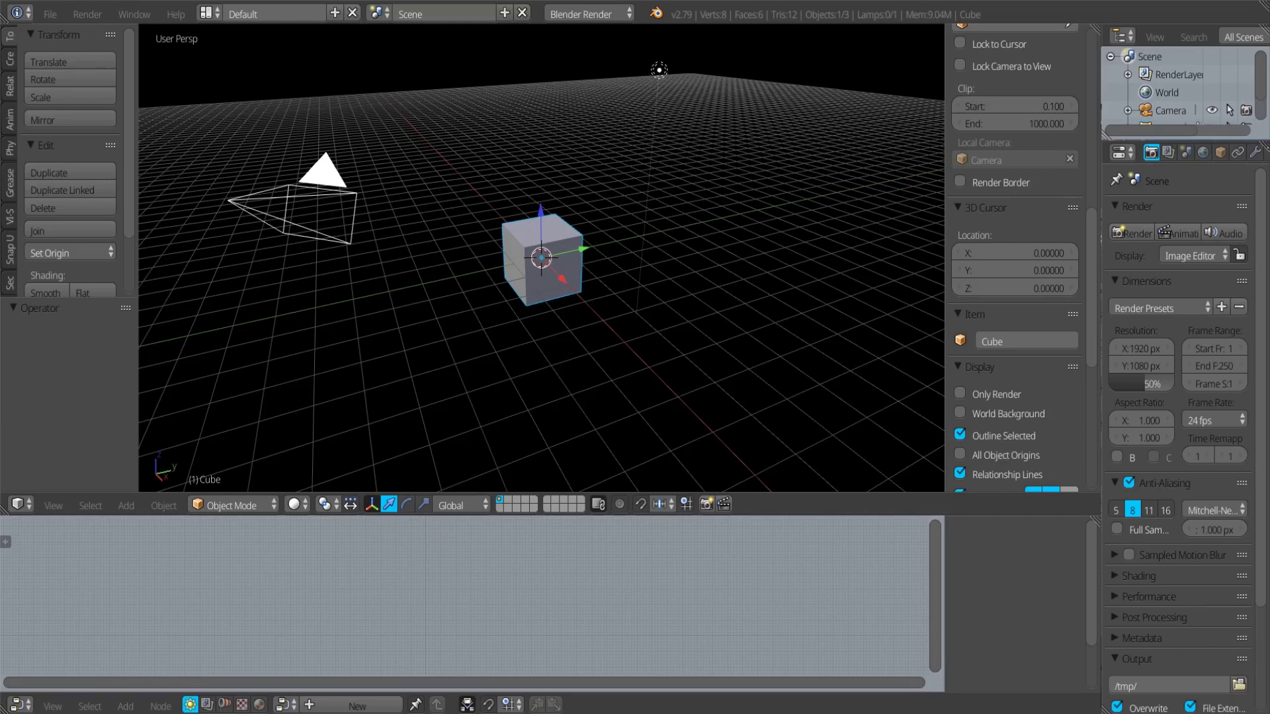
- Delete the lamp from the scene
{"action": "middle_click_drag", "start_coordinate": [487, 365], "coordinate": [453, 368]}
{"action": "middle_click_drag", "start_coordinate": [658, 334], "coordinate": [663, 397]}
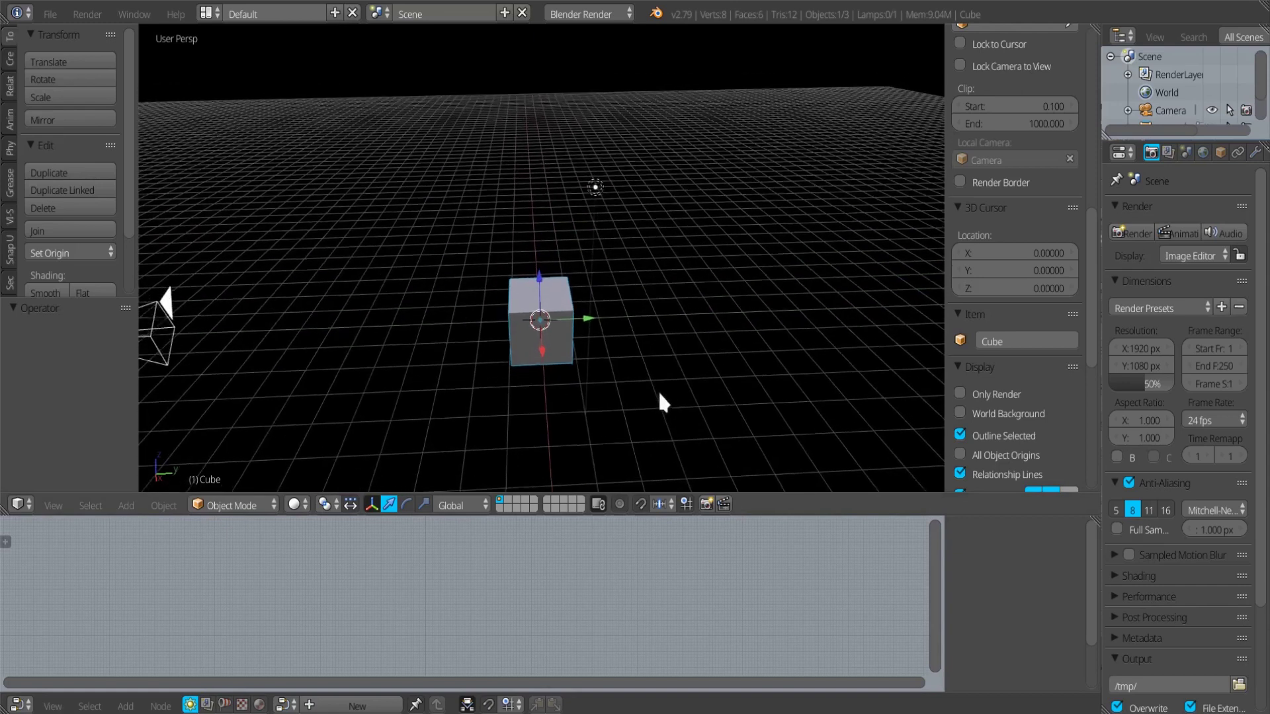
{"action": "right_click", "coordinate": [597, 205]}
{"action": "key", "text": "x"}
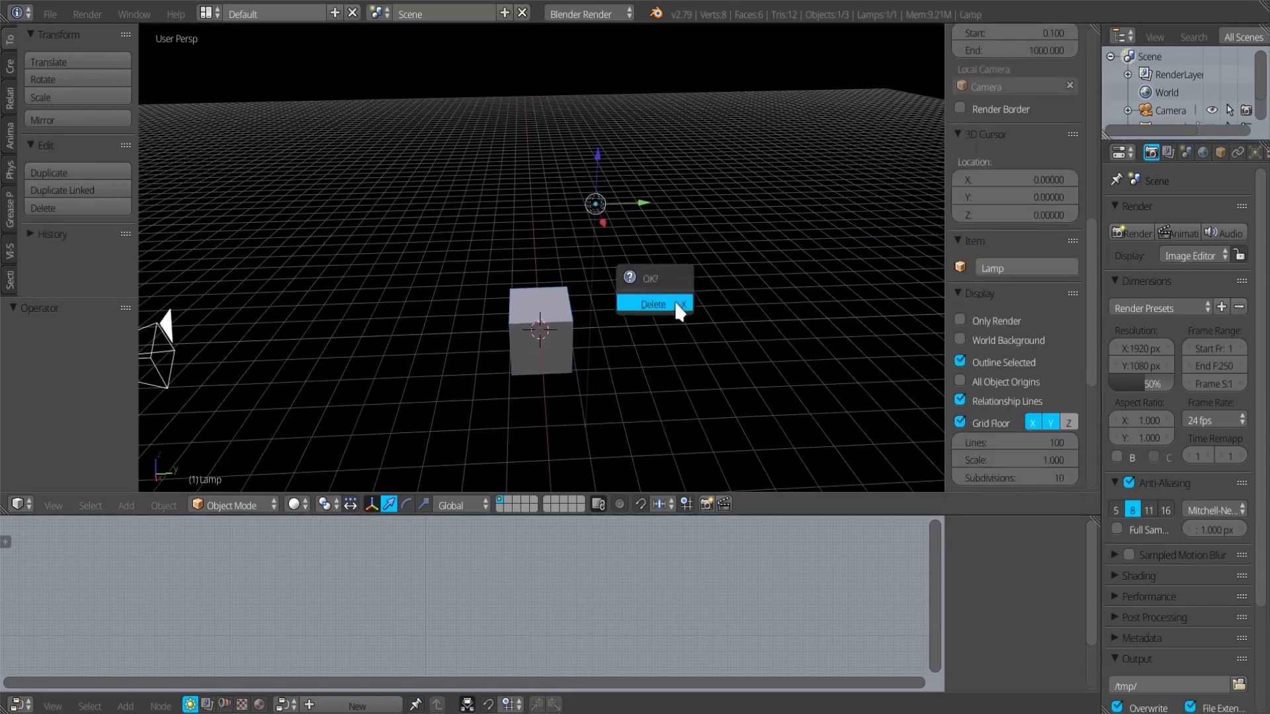
{"action": "left_click", "coordinate": [679, 306]}
- Move the cube up 1 unit along the global Z axis
{"action": "middle_click_drag", "start_coordinate": [590, 403], "coordinate": [669, 362]}
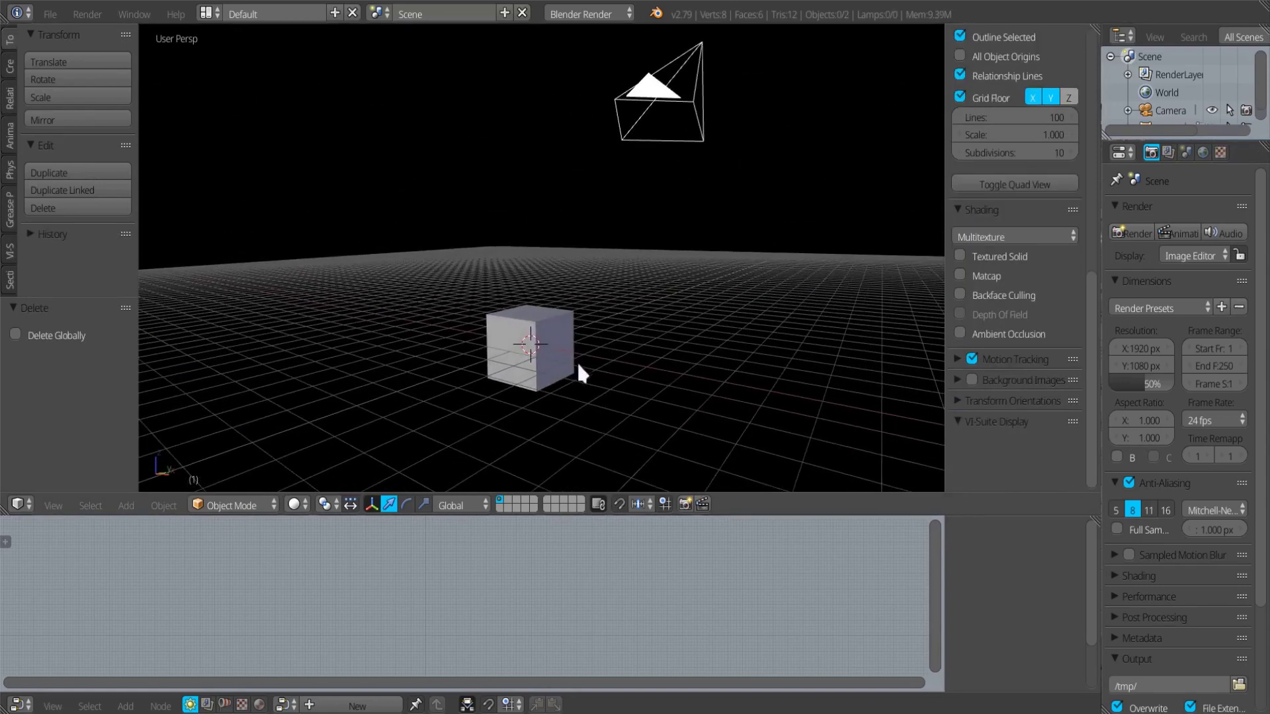
{"action": "middle_click_drag", "start_coordinate": [586, 404], "coordinate": [494, 394]}
{"action": "middle_click_drag", "start_coordinate": [493, 394], "coordinate": [646, 380], "text": "shift"}
{"action": "scroll", "coordinate": [604, 323], "scroll_direction": "up", "scroll_amount": 4}
{"action": "right_click", "coordinate": [611, 297]}
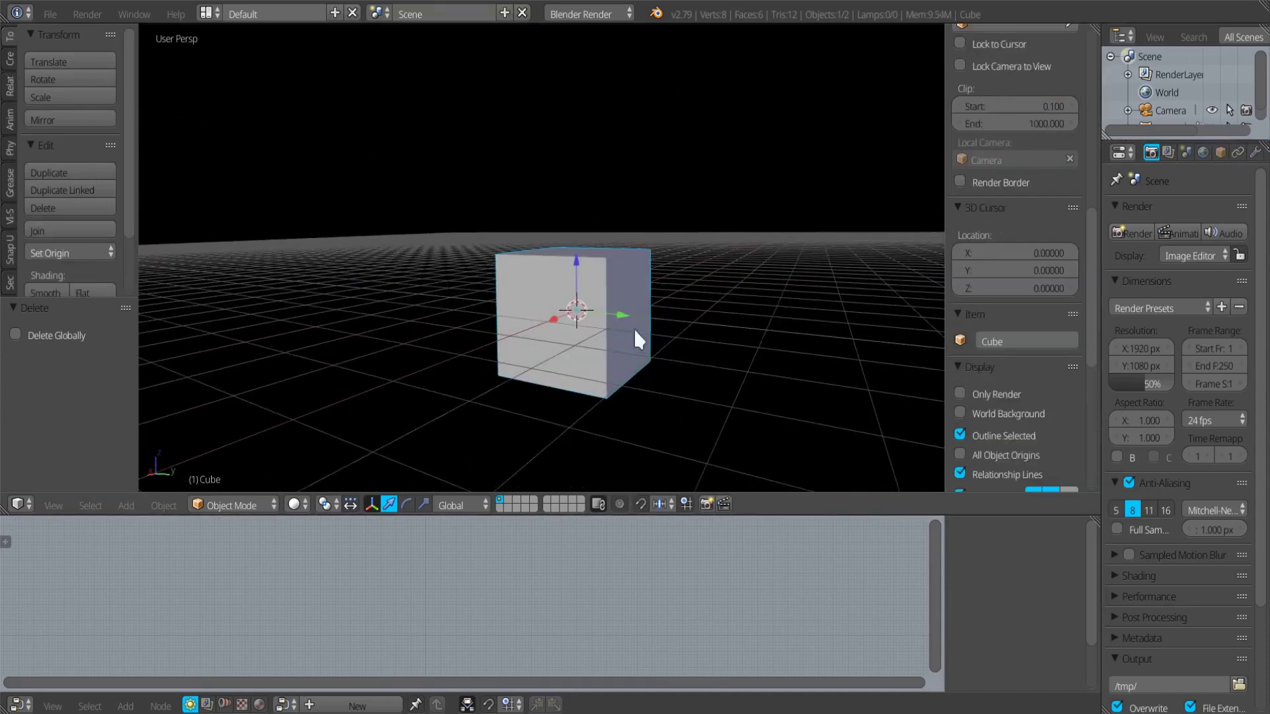
{"action": "type", "text": "gz1"}
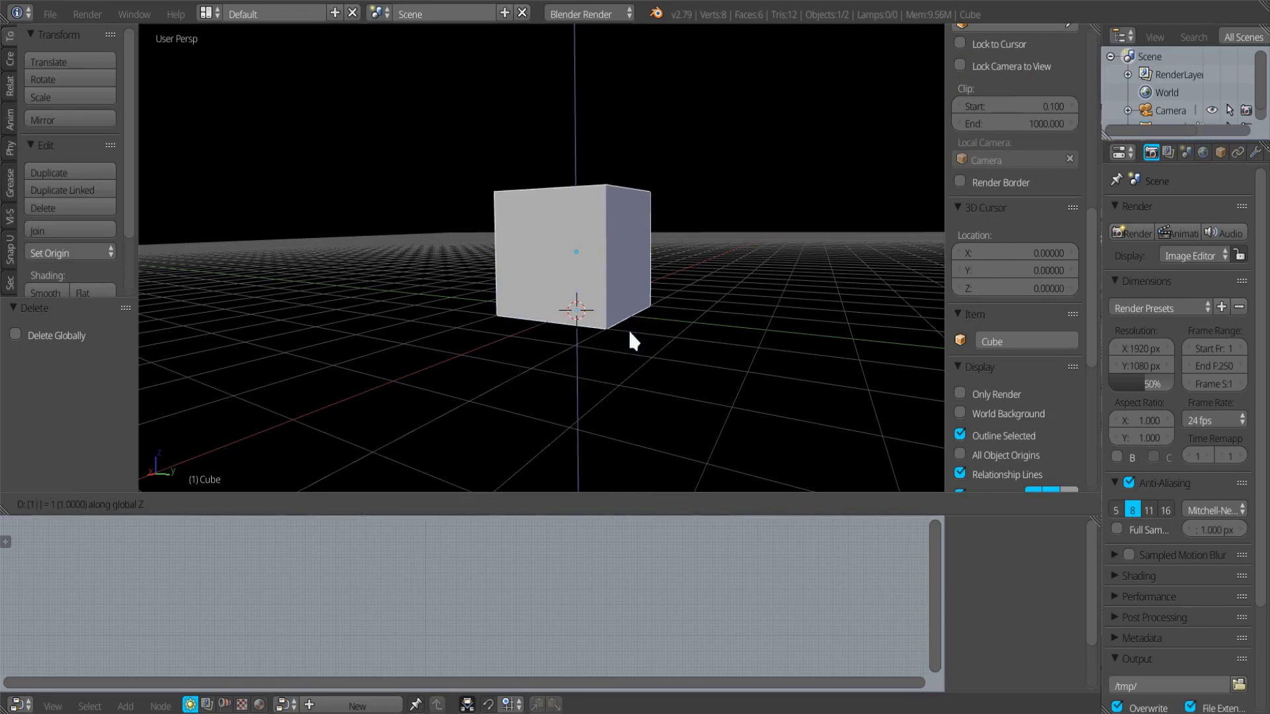
{"action": "key", "text": "Return"}
- Scale the cube horizontally in X and Y by about 2.15, keeping its height locked
{"action": "middle_click_drag", "start_coordinate": [607, 309], "coordinate": [629, 331]}
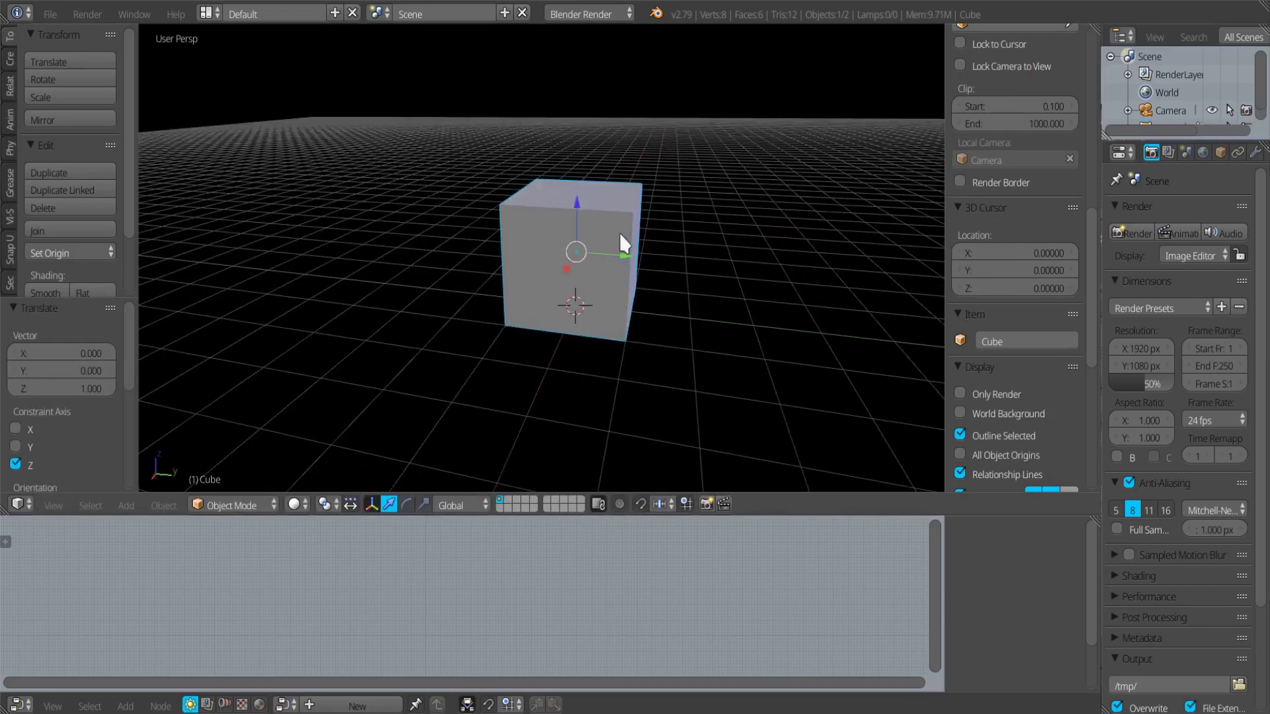
{"action": "key", "text": "s"}
{"action": "key", "text": "shift+z"}
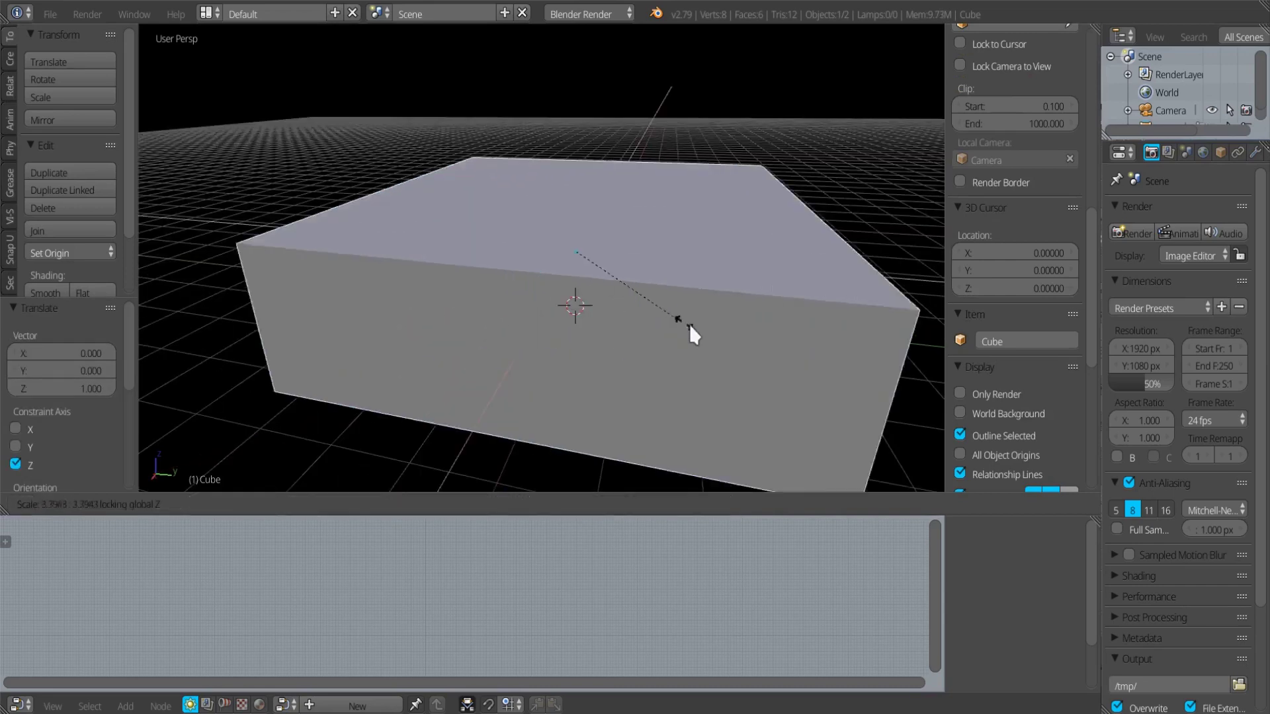
{"action": "left_click", "coordinate": [634, 298]}
{"action": "middle_click_drag", "start_coordinate": [597, 330], "coordinate": [680, 364]}
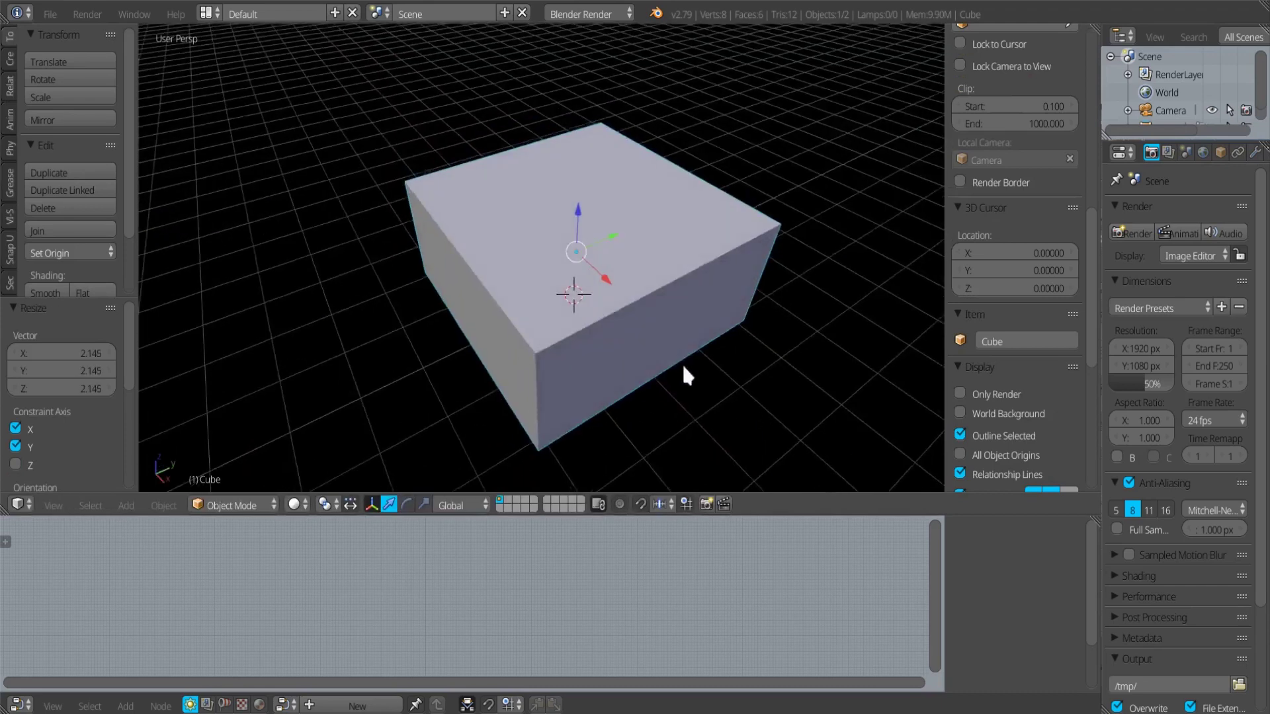
- Edit the cube's mesh in face select mode and raise its top face 0.5 units along Z
{"action": "middle_click_drag", "start_coordinate": [575, 280], "coordinate": [579, 227]}
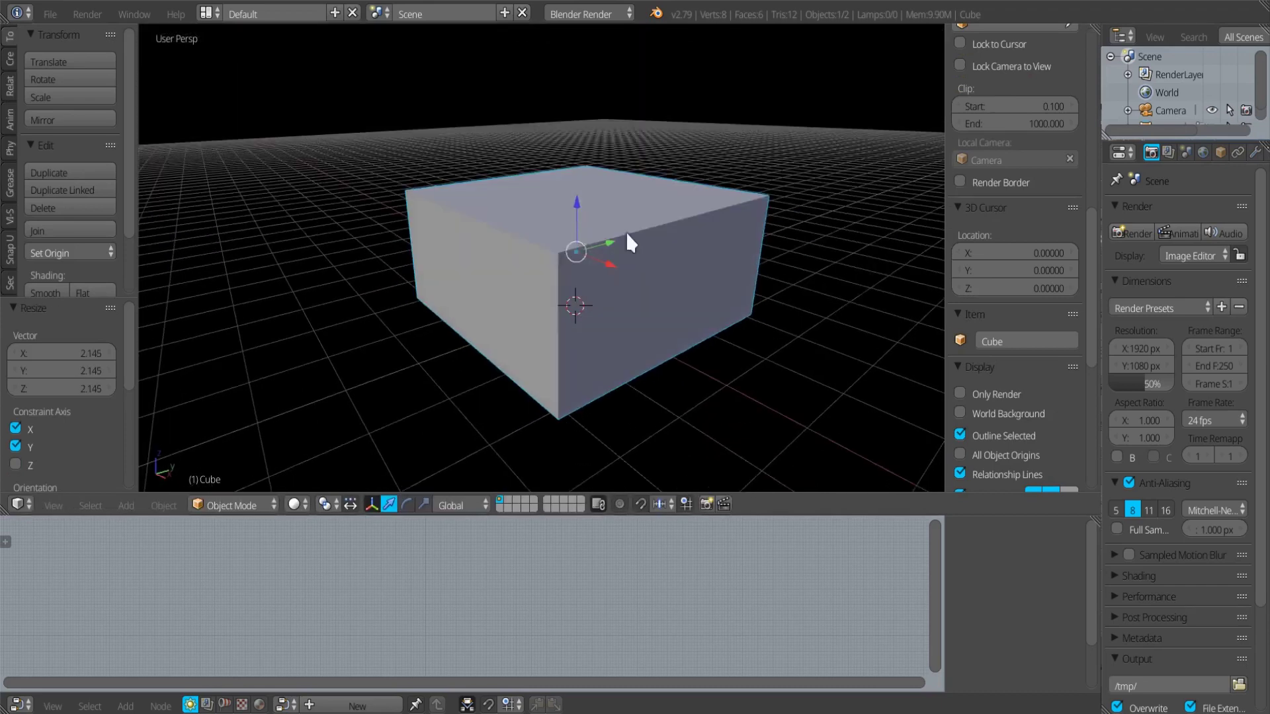
{"action": "key", "text": "Tab"}
{"action": "key", "text": "ctrl+Tab"}
{"action": "left_click", "coordinate": [559, 239]}
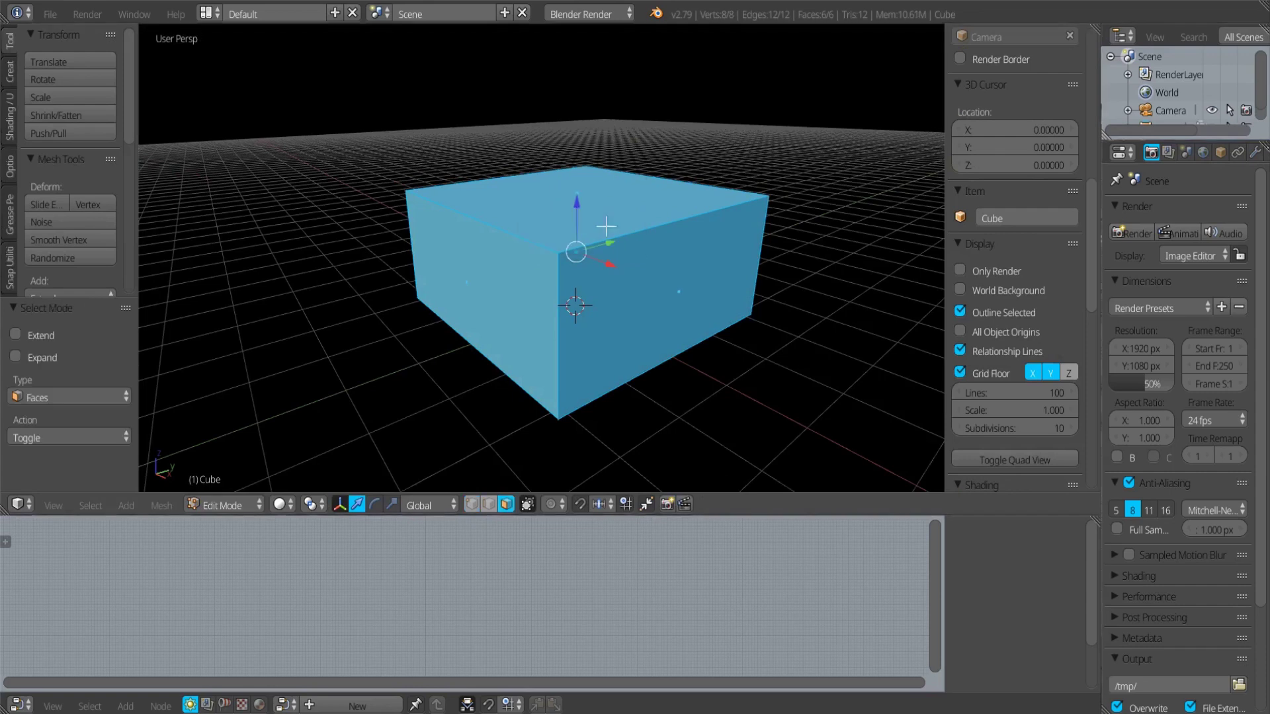
{"action": "right_click", "coordinate": [599, 188]}
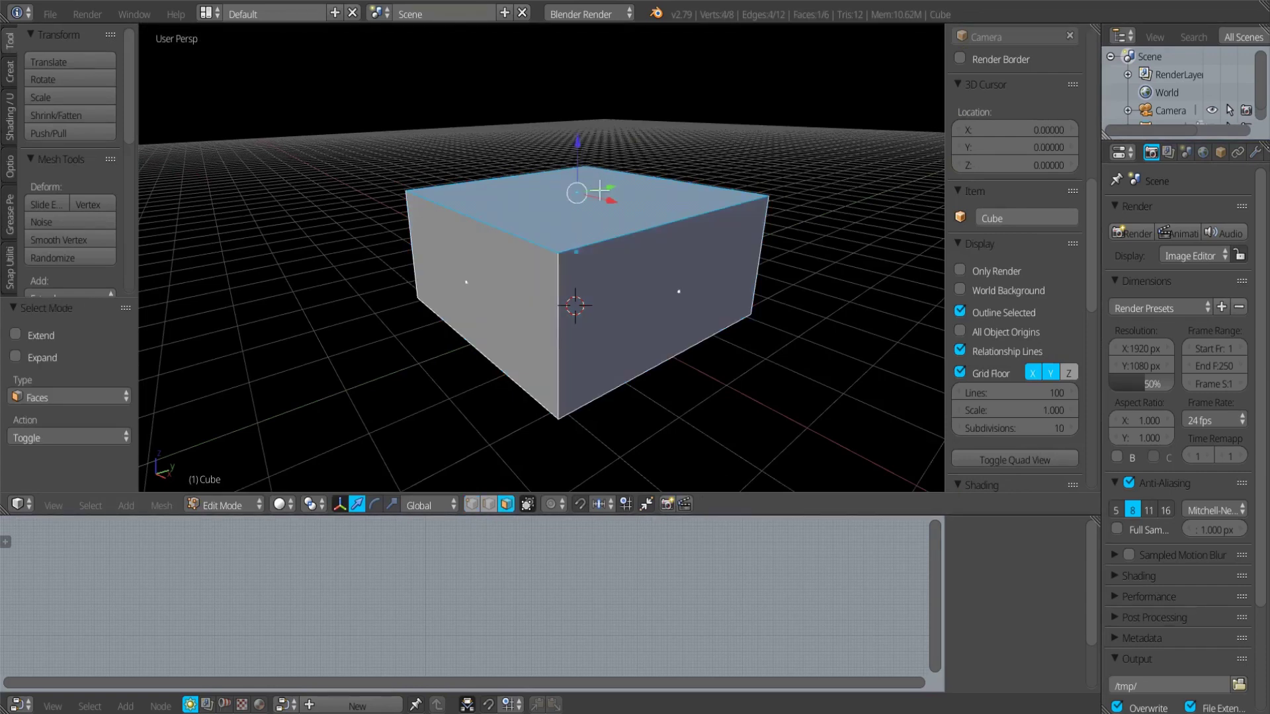
{"action": "type", "text": "gz.5"}
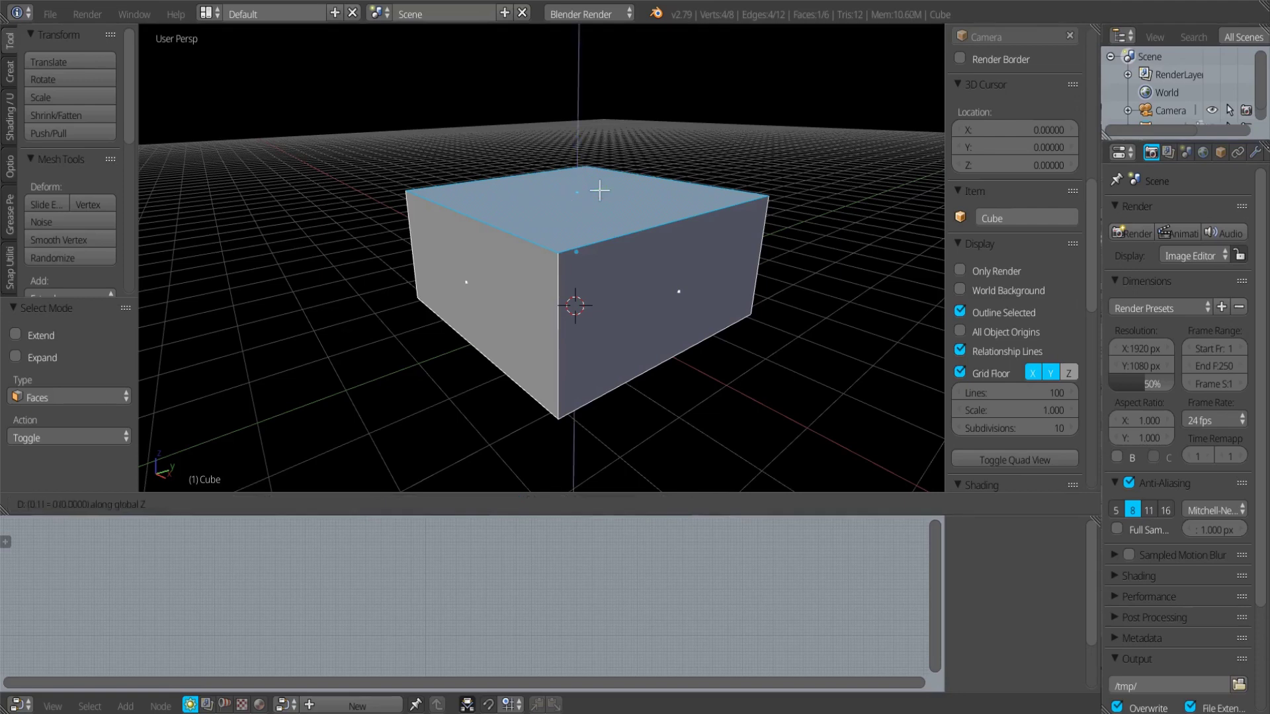
{"action": "key", "text": "Return"}
- Bevel one vertical corner edge of the box by about 0.38 with 5 segments to round it
{"action": "middle_click_drag", "start_coordinate": [600, 288], "coordinate": [663, 314]}
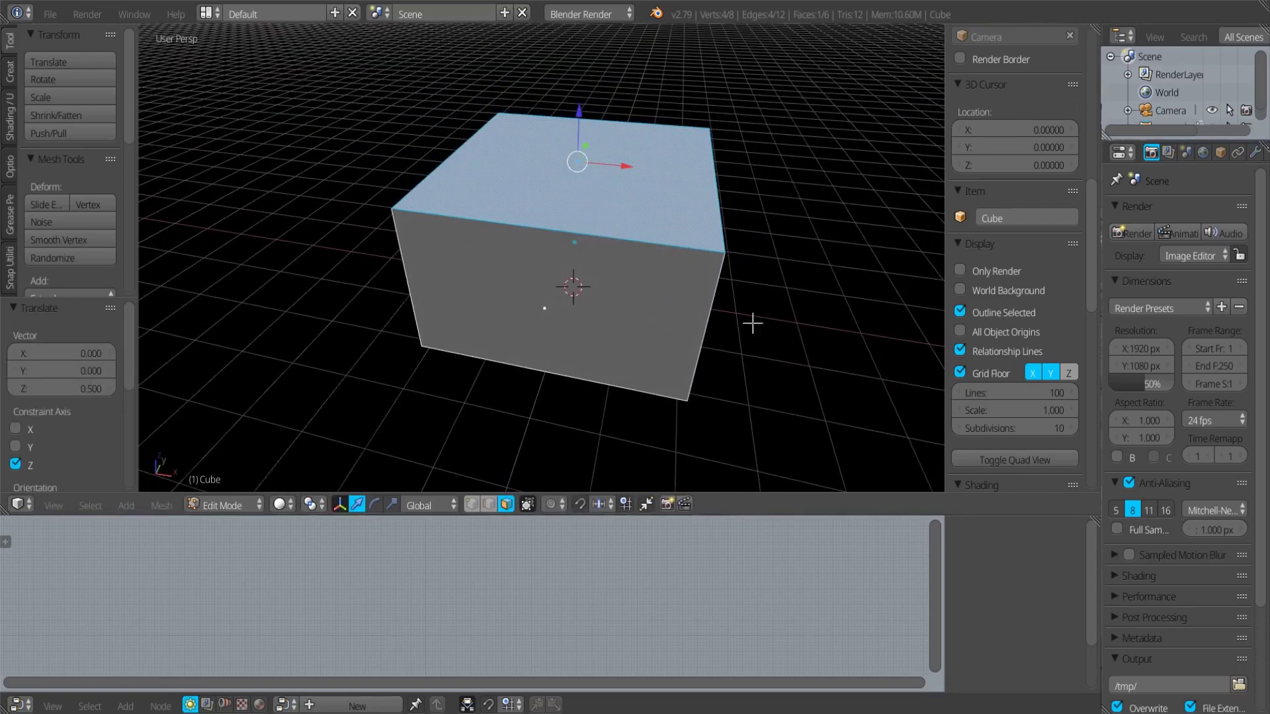
{"action": "key", "text": "ctrl+Tab"}
{"action": "left_click", "coordinate": [729, 305]}
{"action": "left_click", "coordinate": [725, 308]}
{"action": "middle_click_drag", "start_coordinate": [726, 306], "coordinate": [741, 327]}
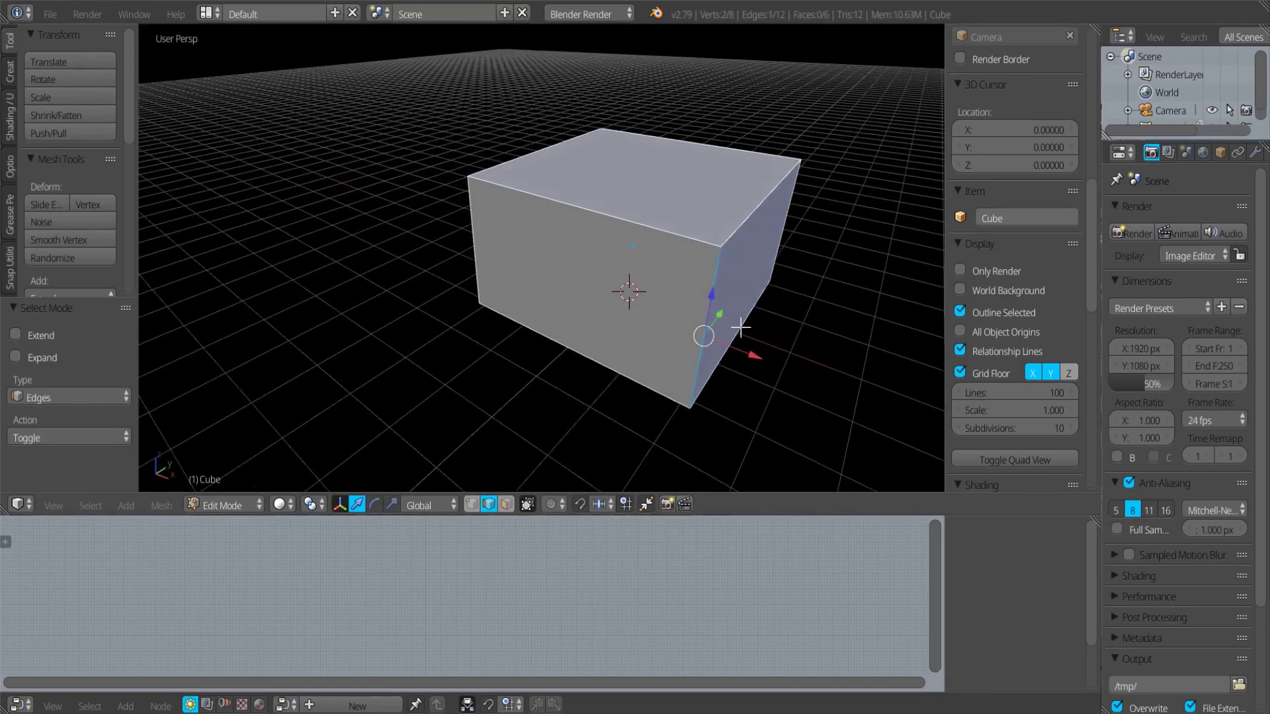
{"action": "key", "text": "ctrl+b"}
{"action": "scroll", "coordinate": [775, 308], "scroll_direction": "up", "scroll_amount": 3}
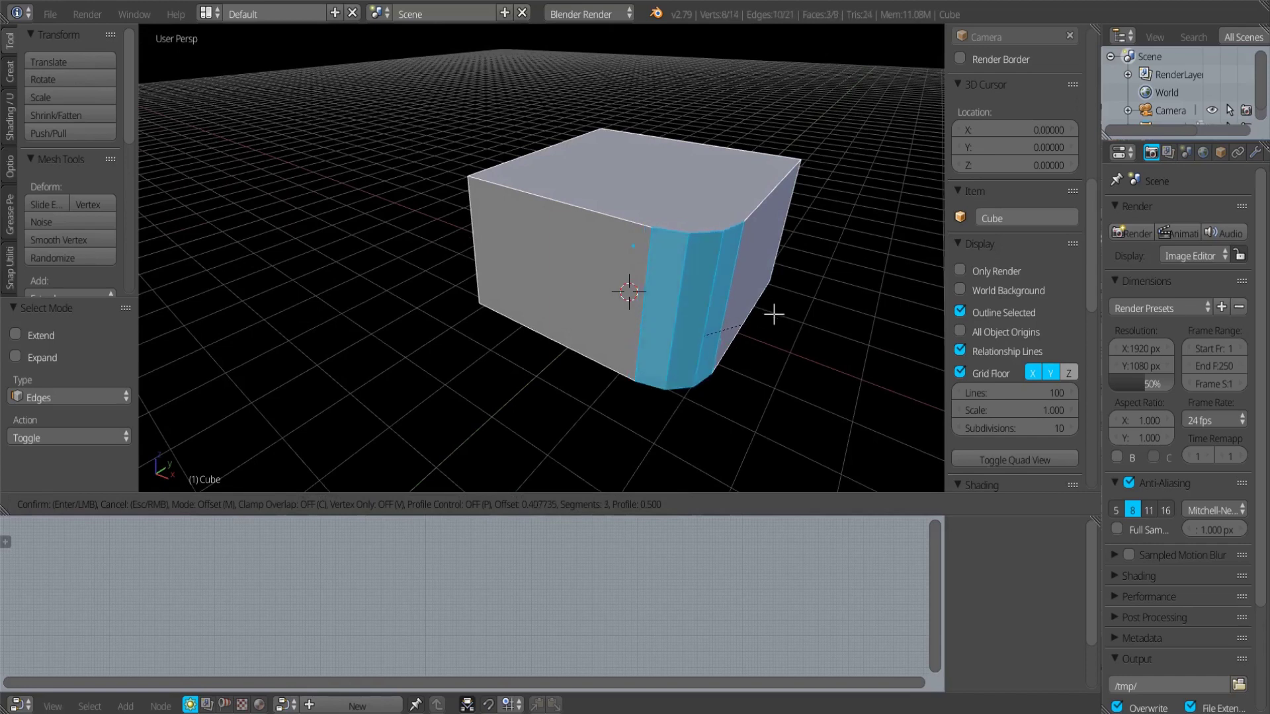
{"action": "scroll", "coordinate": [771, 316], "scroll_direction": "up", "scroll_amount": 1}
{"action": "left_click", "coordinate": [774, 318]}
- Inset the side face beside the rounded corner by about 0.50 in face select mode
{"action": "middle_click_drag", "start_coordinate": [779, 326], "coordinate": [692, 304]}
{"action": "key", "text": "ctrl+Tab"}
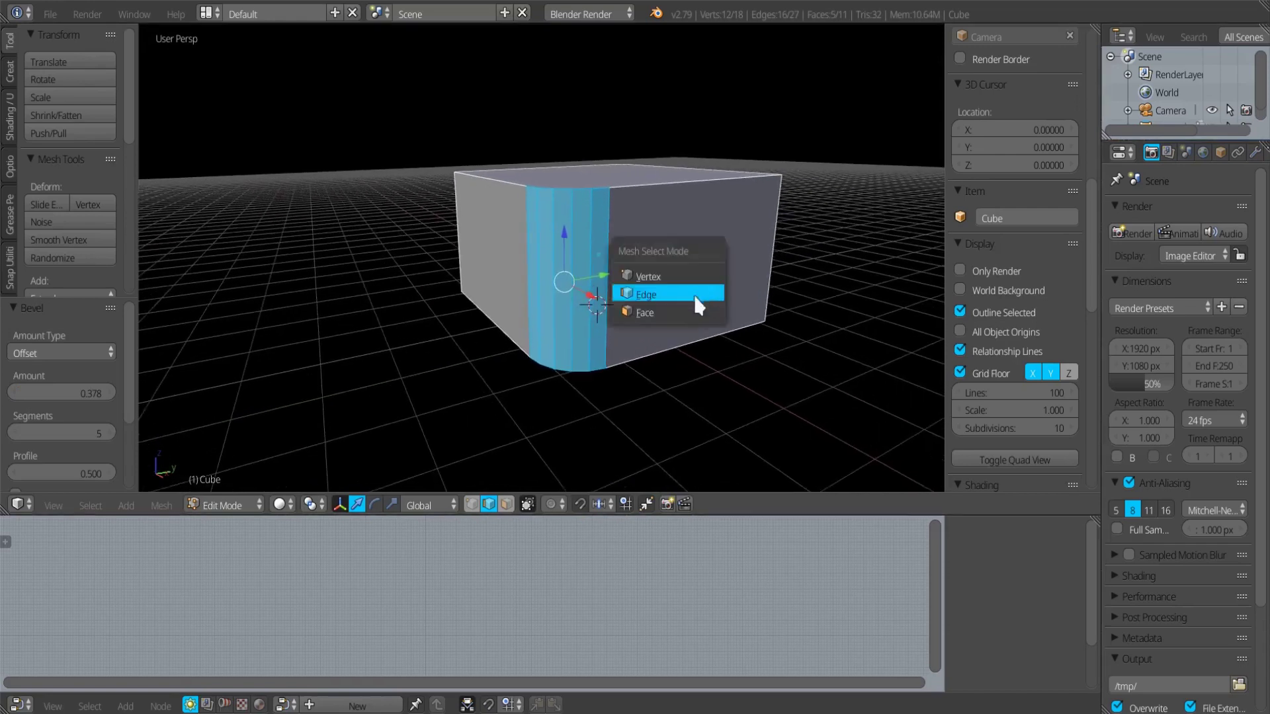
{"action": "left_click", "coordinate": [694, 312]}
{"action": "right_click", "coordinate": [761, 287]}
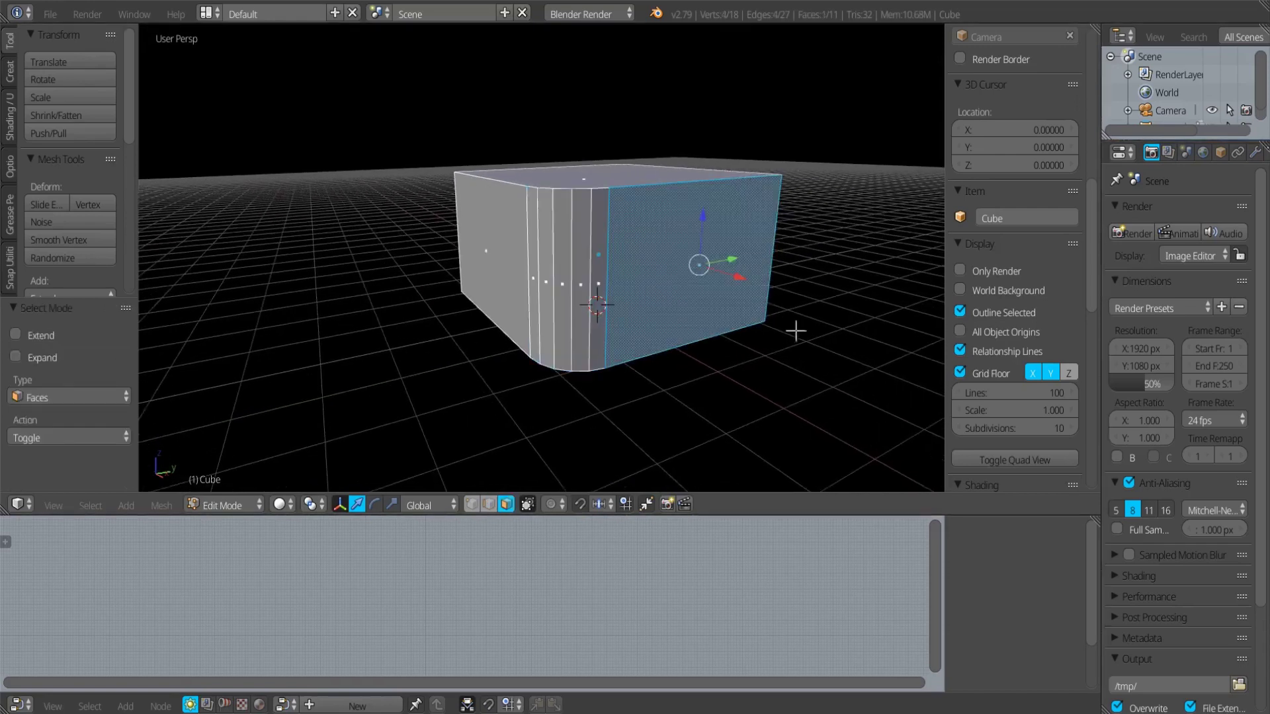
{"action": "key", "text": "i"}
{"action": "left_click", "coordinate": [762, 316]}
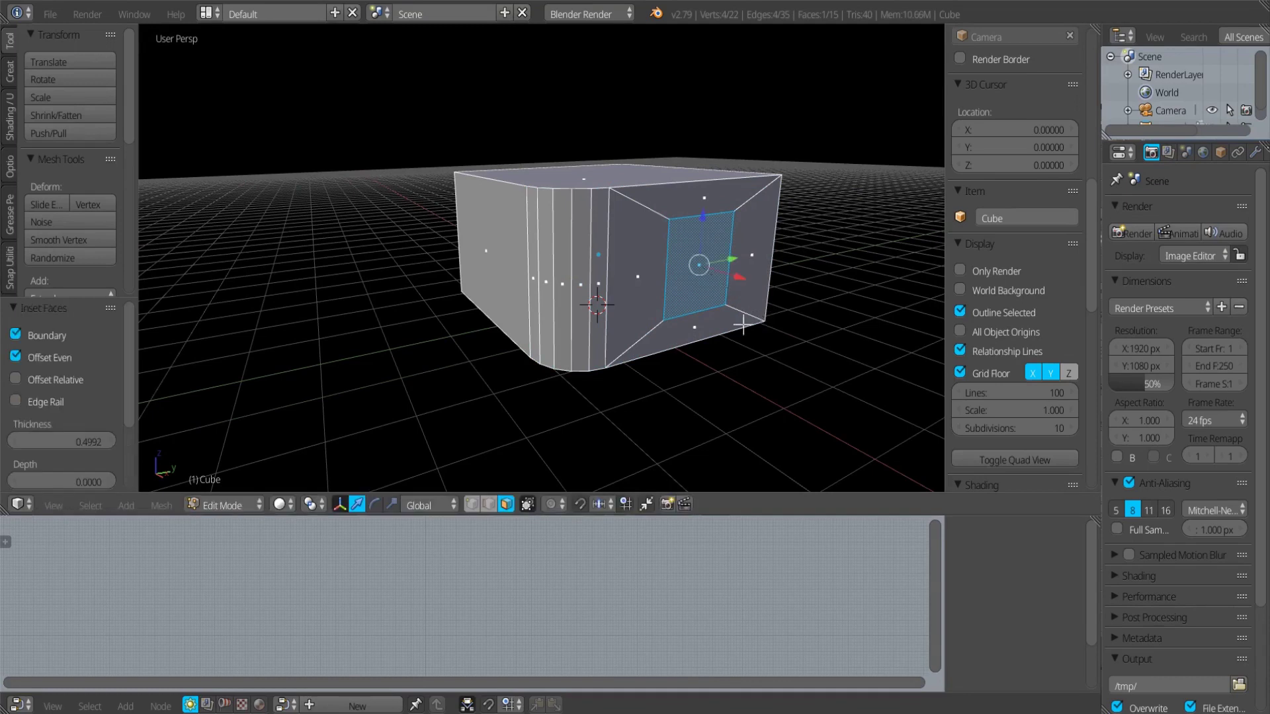
- Scale the inset face to about 0.48 along Z and move it up about 0.58 units
{"action": "key", "text": "s"}
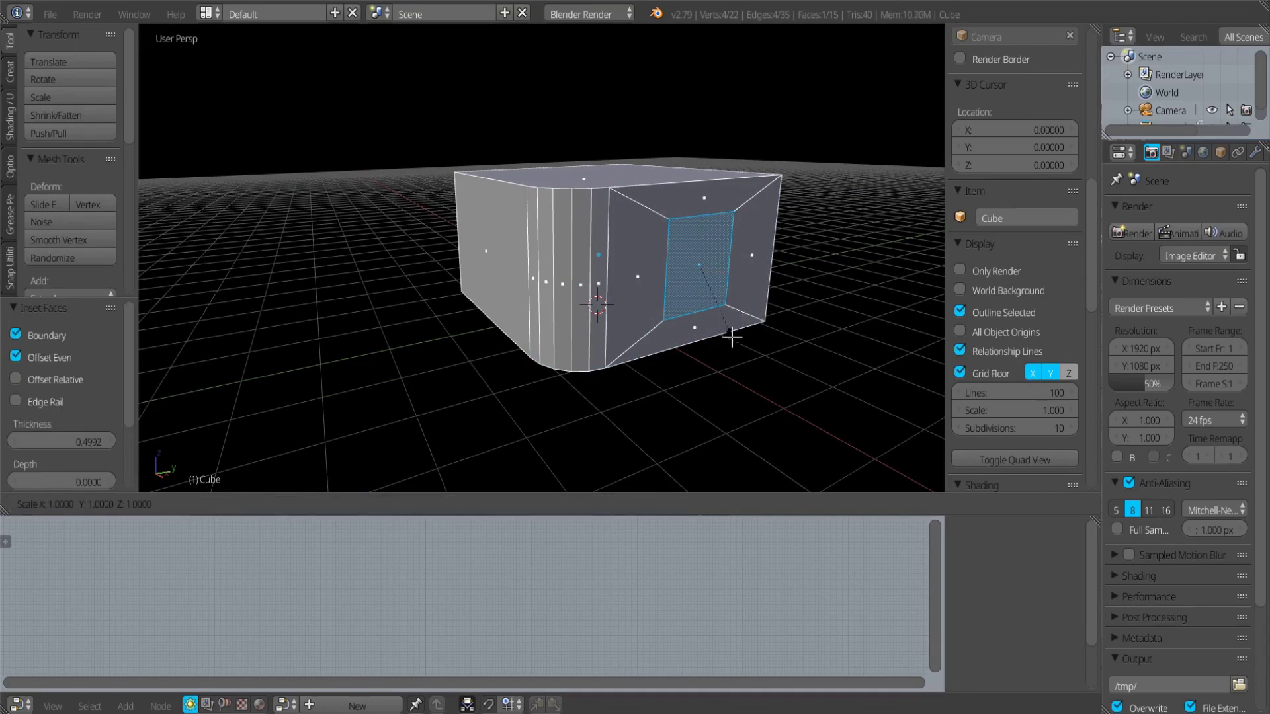
{"action": "left_click", "coordinate": [728, 288]}
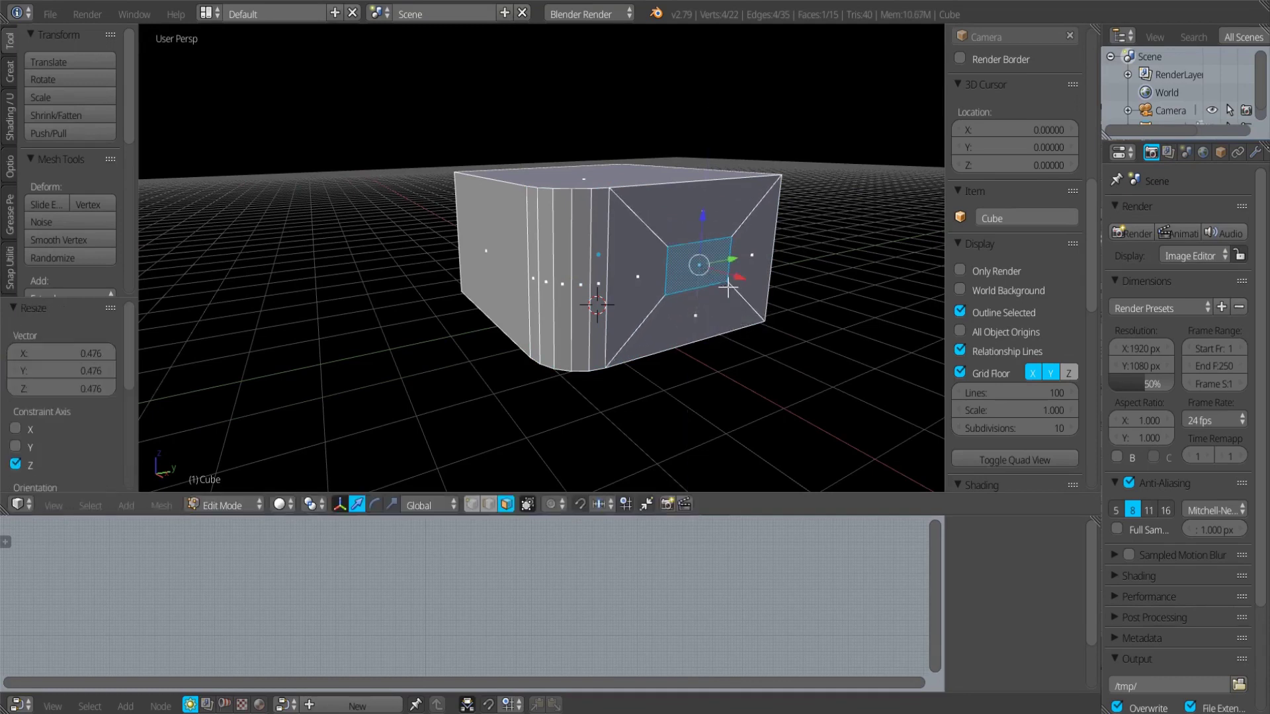
{"action": "key", "text": "g"}
{"action": "key", "text": "z"}
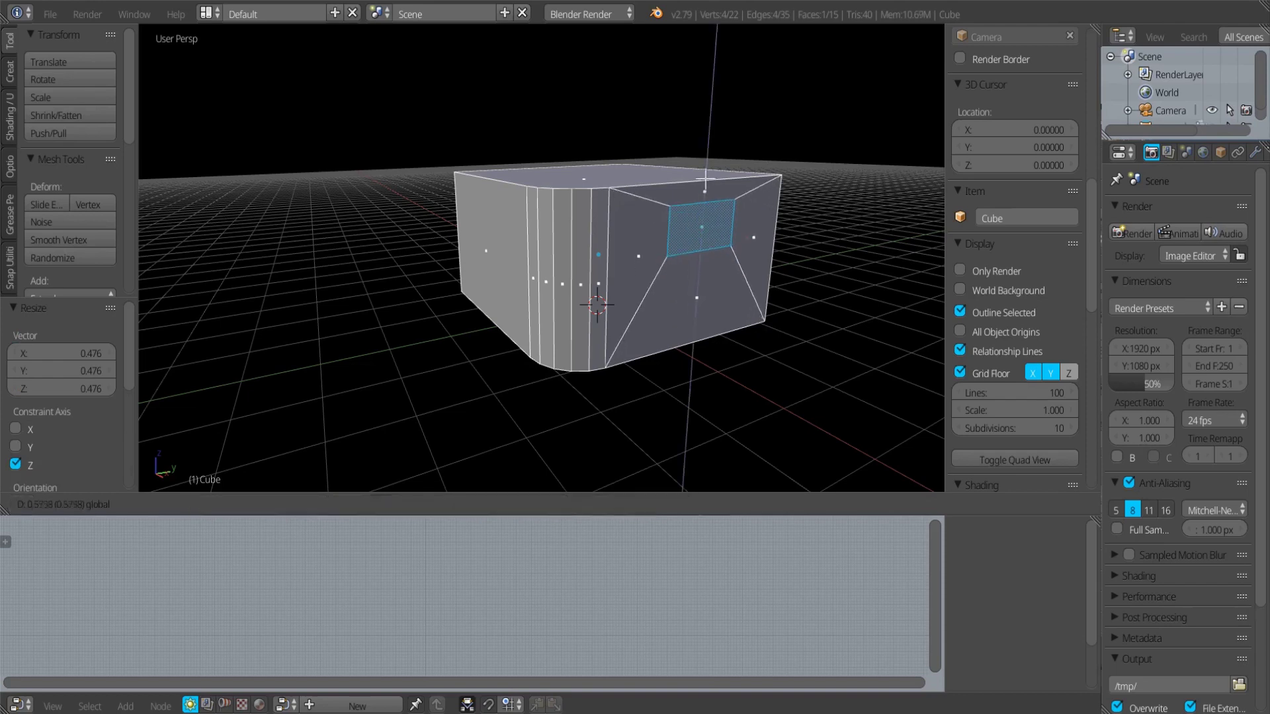
{"action": "left_click", "coordinate": [705, 179]}
- Inset the side face on the other side of the rounded corner by about 0.54
{"action": "middle_click_drag", "start_coordinate": [705, 180], "coordinate": [688, 260]}
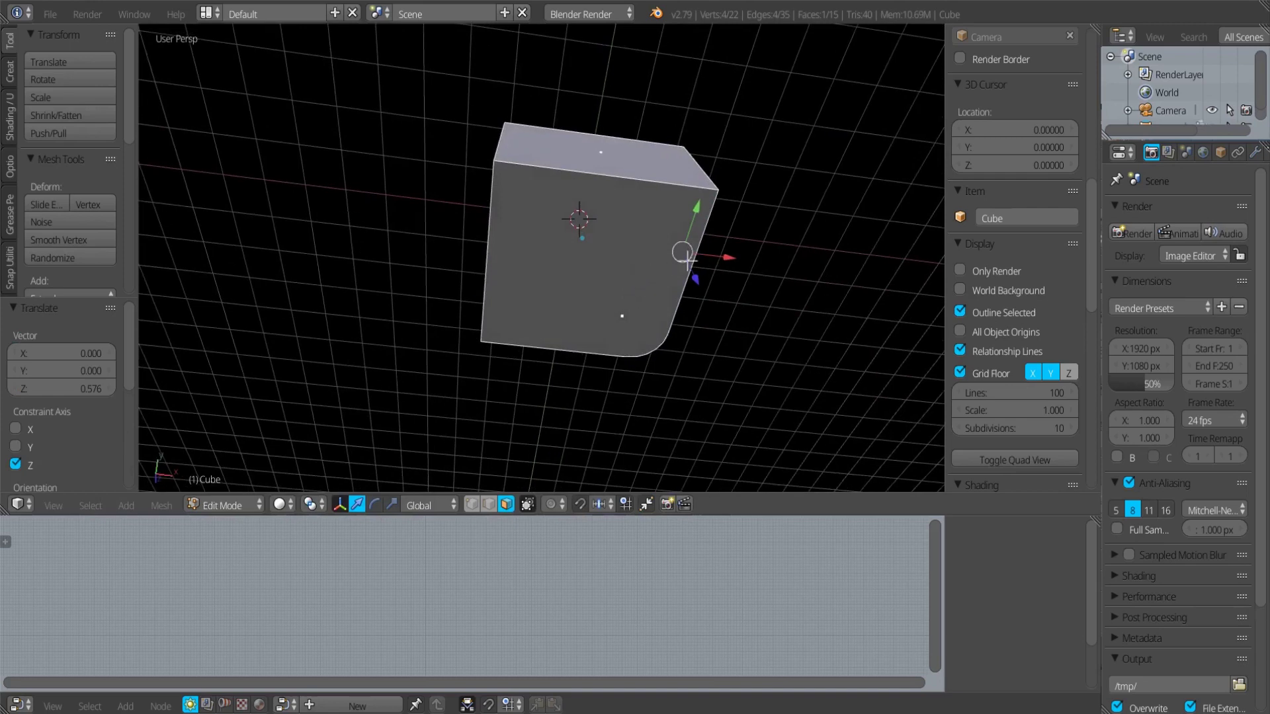
{"action": "middle_click_drag", "start_coordinate": [725, 337], "coordinate": [681, 302]}
{"action": "middle_click_drag", "start_coordinate": [473, 346], "coordinate": [567, 295]}
{"action": "right_click", "coordinate": [647, 317]}
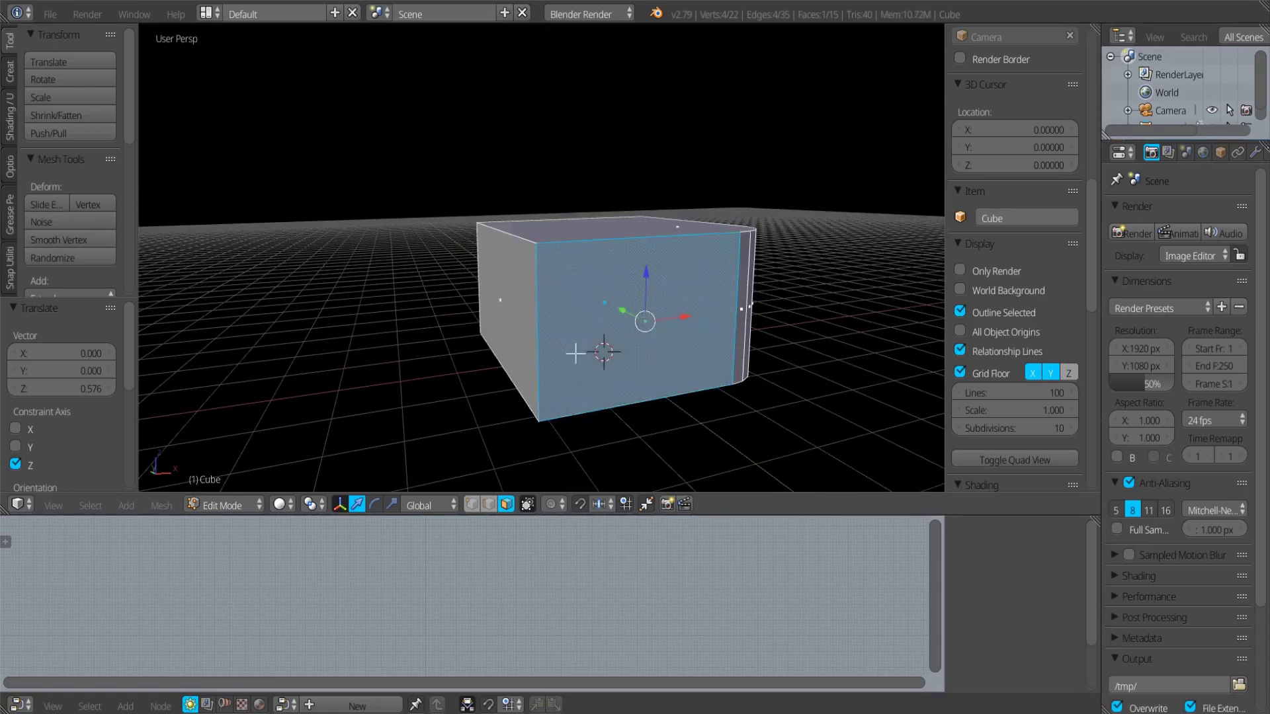
{"action": "middle_click_drag", "start_coordinate": [576, 354], "coordinate": [581, 351]}
{"action": "key", "text": "i"}
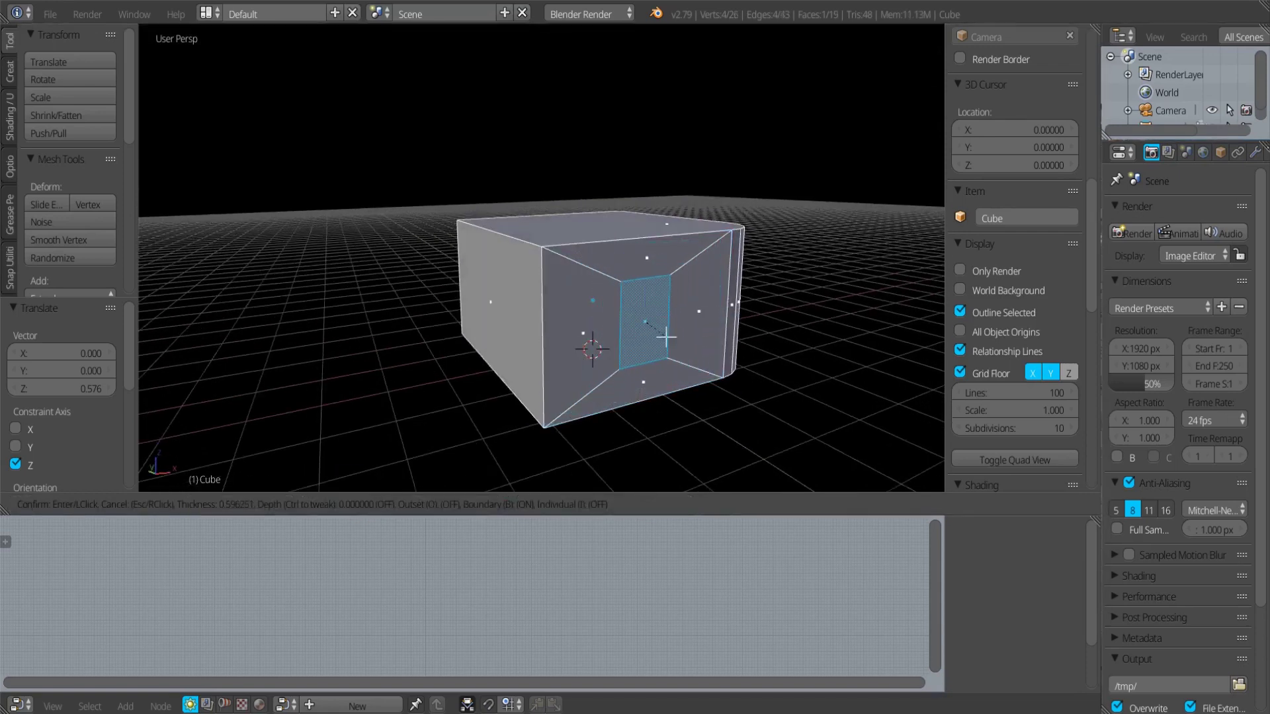
{"action": "left_click", "coordinate": [668, 338]}
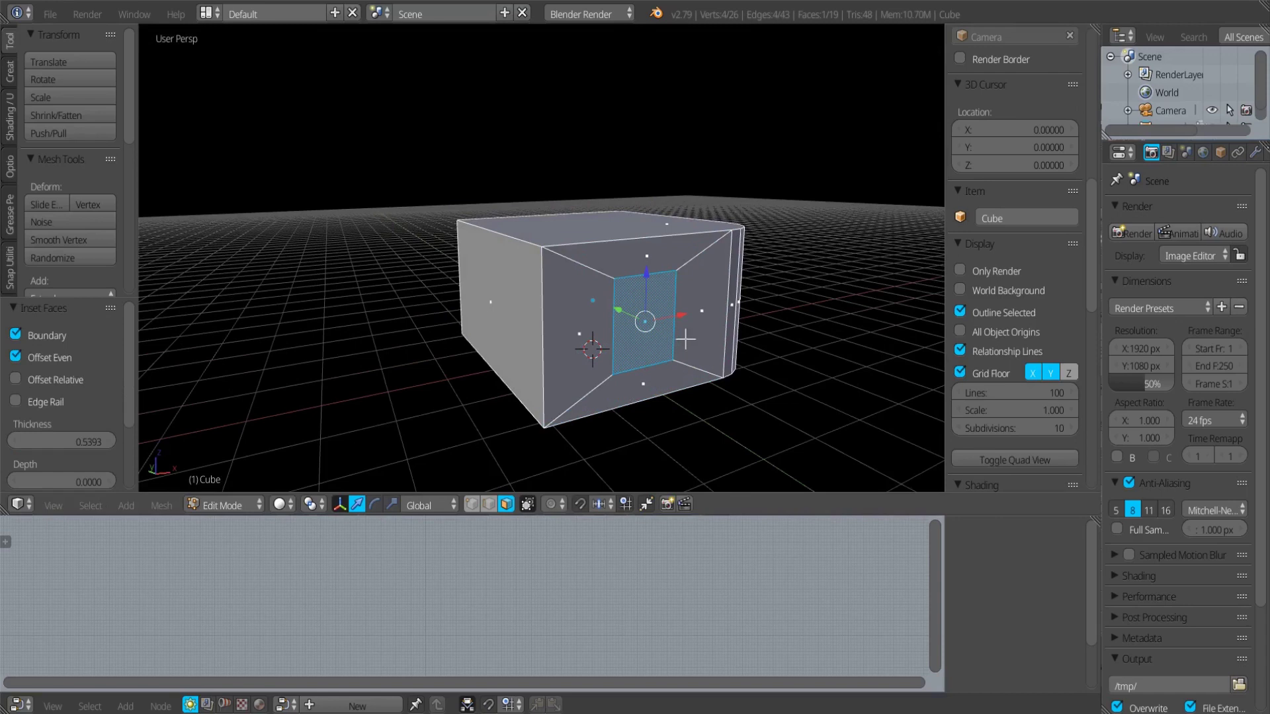
- Move the new inset face about -0.57 units along X, away from the rounded corner
{"action": "key", "text": "g"}
{"action": "left_click", "coordinate": [652, 318]}
{"action": "mouse_move", "coordinate": [652, 317]}
{"action": "middle_mouse_down"}
{"action": "mouse_move", "coordinate": [651, 335]}
{"action": "mouse_move", "coordinate": [598, 340]}
{"action": "mouse_move", "coordinate": [548, 326]}
{"action": "mouse_move", "coordinate": [645, 311]}
{"action": "middle_mouse_up"}
- Examine the box's rounded corner and both inset side faces from several angles, in edit mode and object mode
{"action": "scroll", "coordinate": [548, 327], "scroll_direction": "down", "scroll_amount": 3}
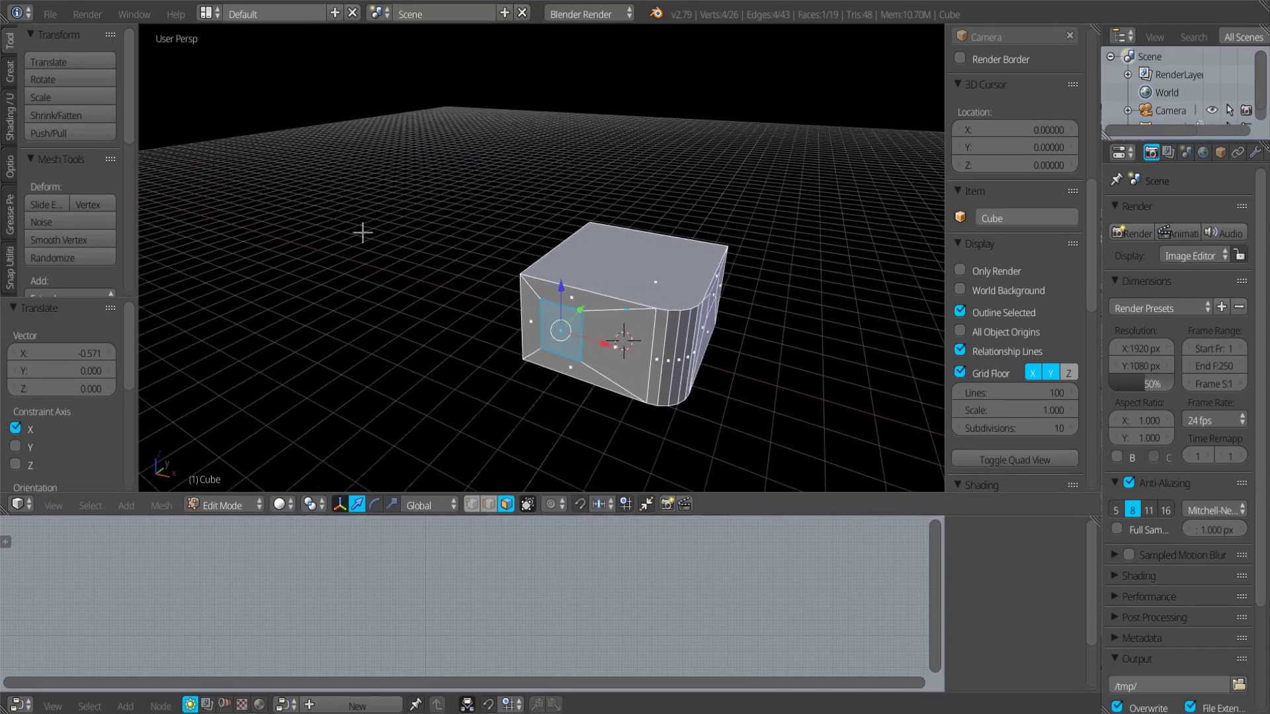
{"action": "middle_click_drag", "start_coordinate": [718, 342], "coordinate": [686, 238]}
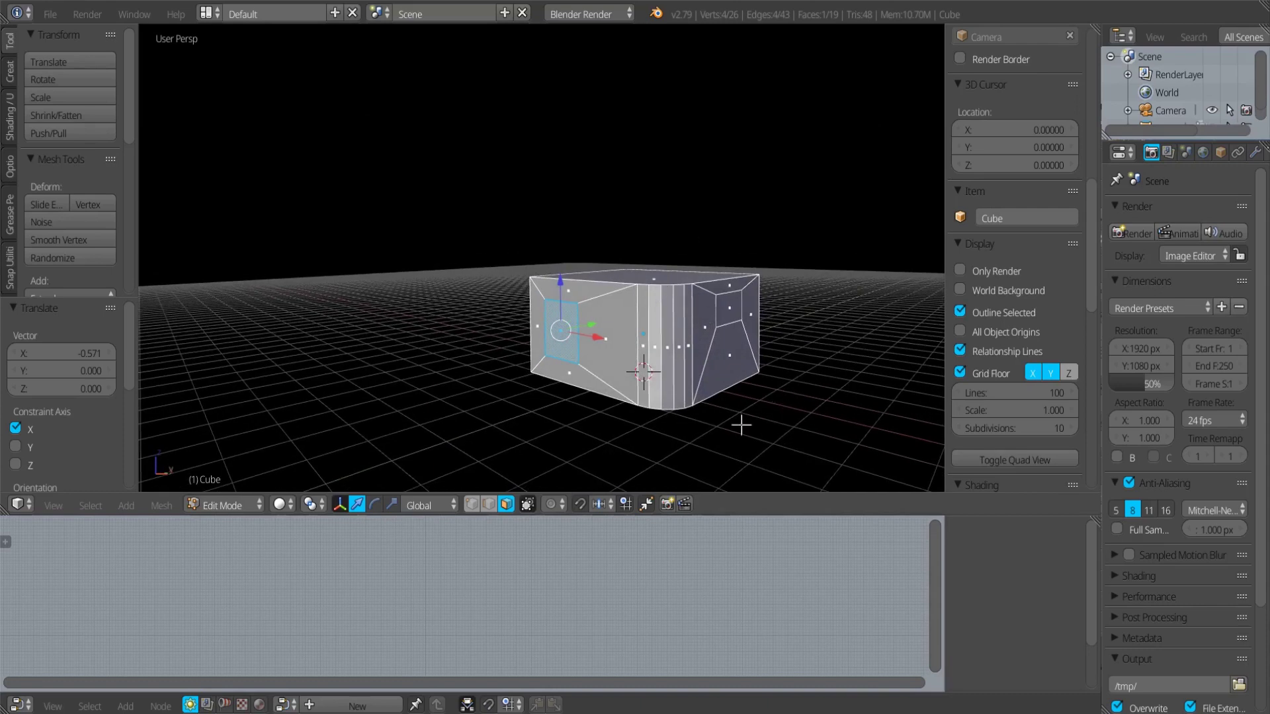
{"action": "middle_click_drag", "start_coordinate": [726, 430], "coordinate": [613, 417]}
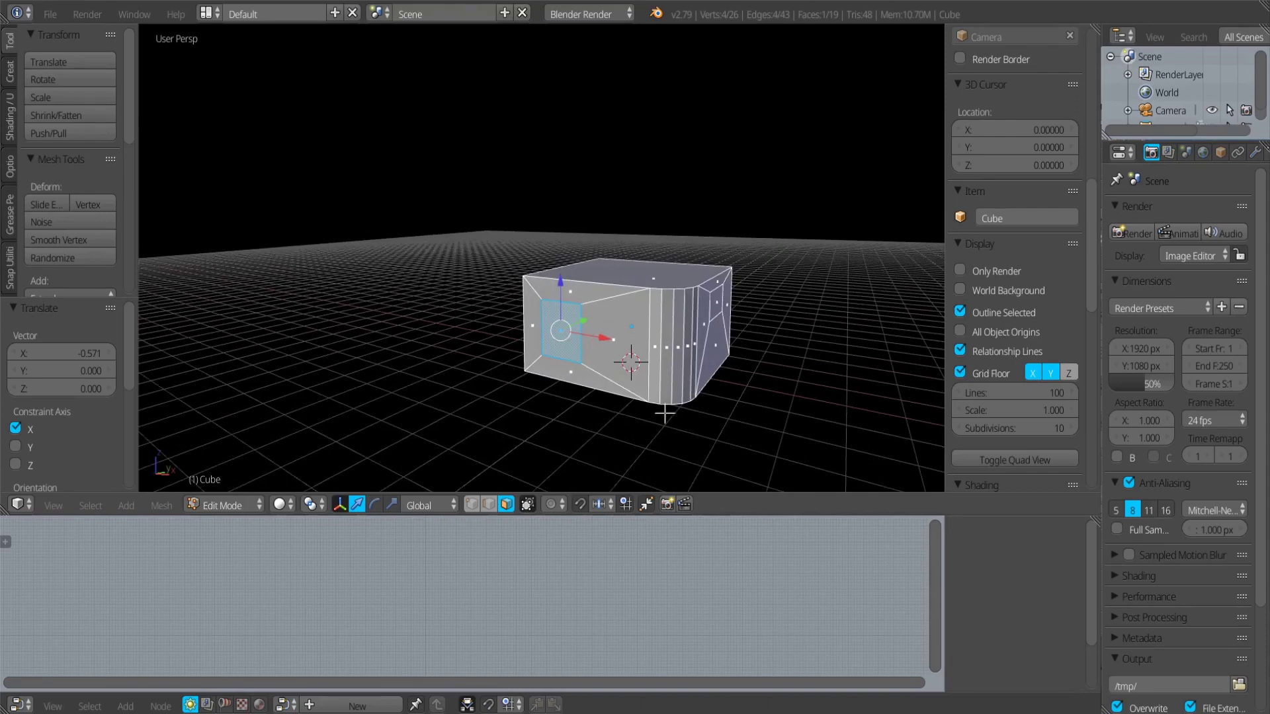
{"action": "middle_click_drag", "start_coordinate": [678, 348], "coordinate": [569, 355]}
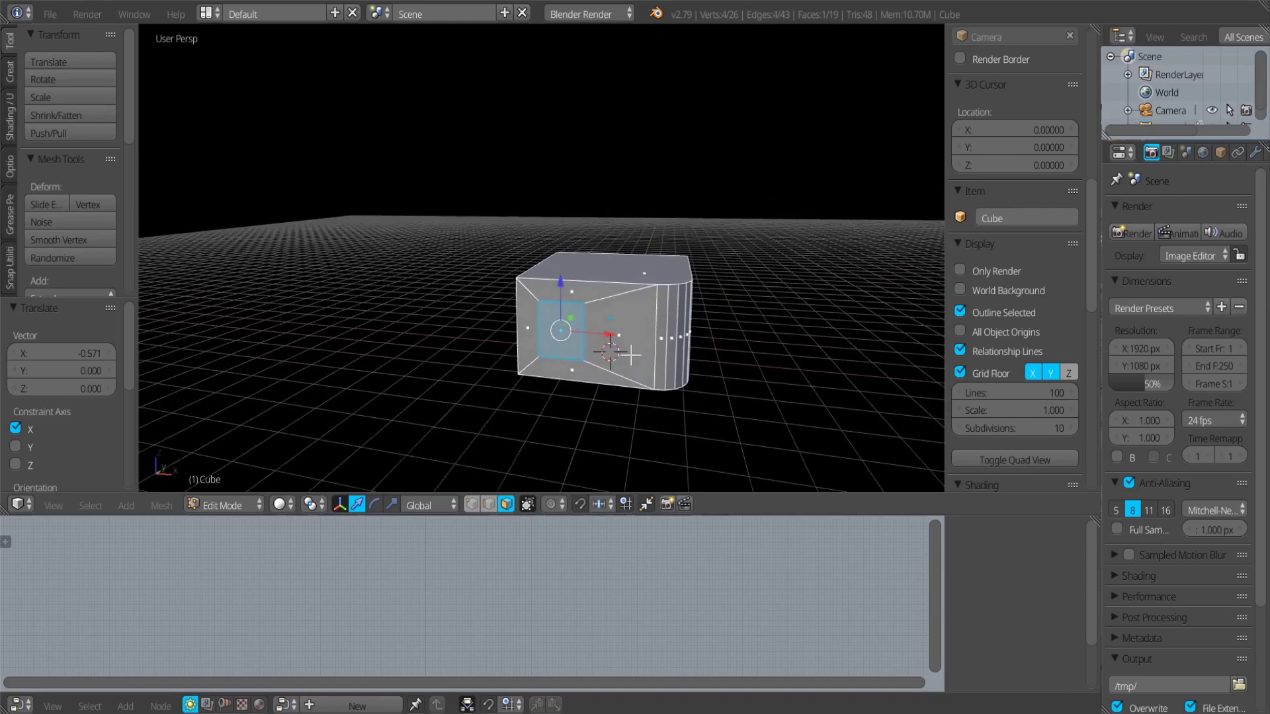
{"action": "scroll", "coordinate": [569, 355], "scroll_direction": "up", "scroll_amount": 3}
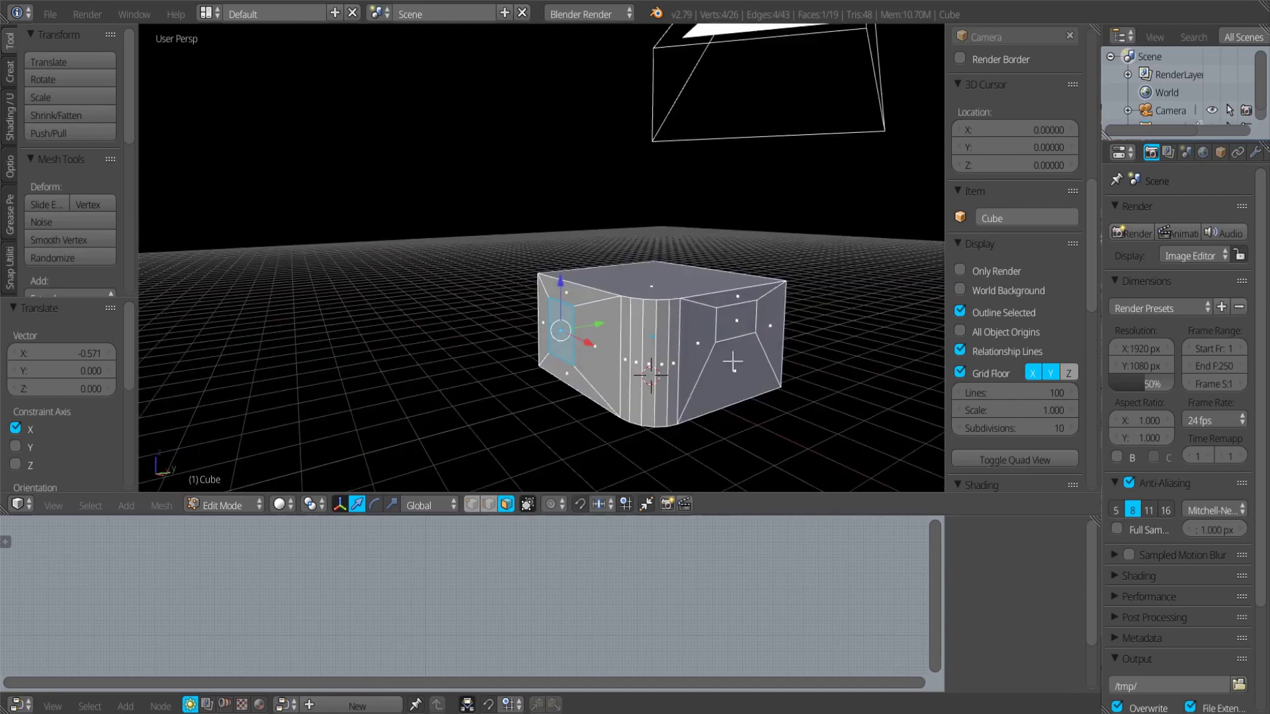
{"action": "key", "text": "Tab"}
{"action": "middle_click_drag", "start_coordinate": [694, 375], "coordinate": [692, 315]}
{"action": "key", "text": "Tab"}
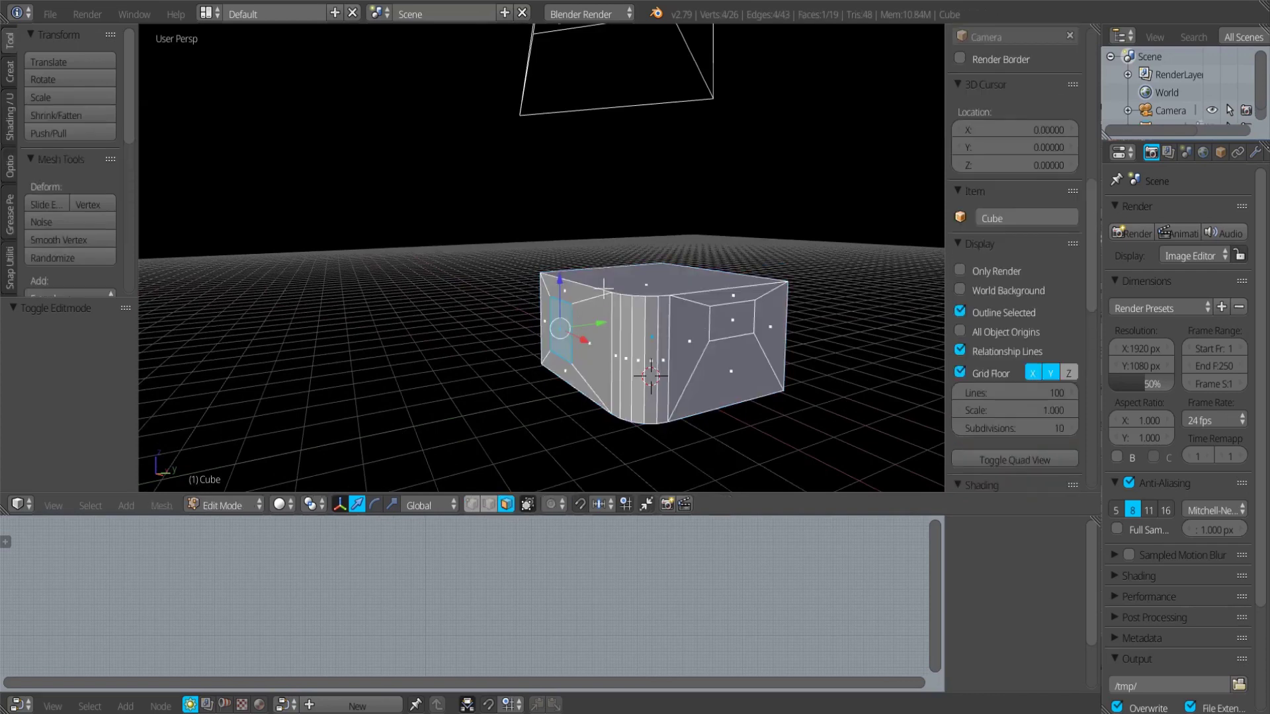
{"action": "middle_click_drag", "start_coordinate": [723, 368], "coordinate": [622, 259]}
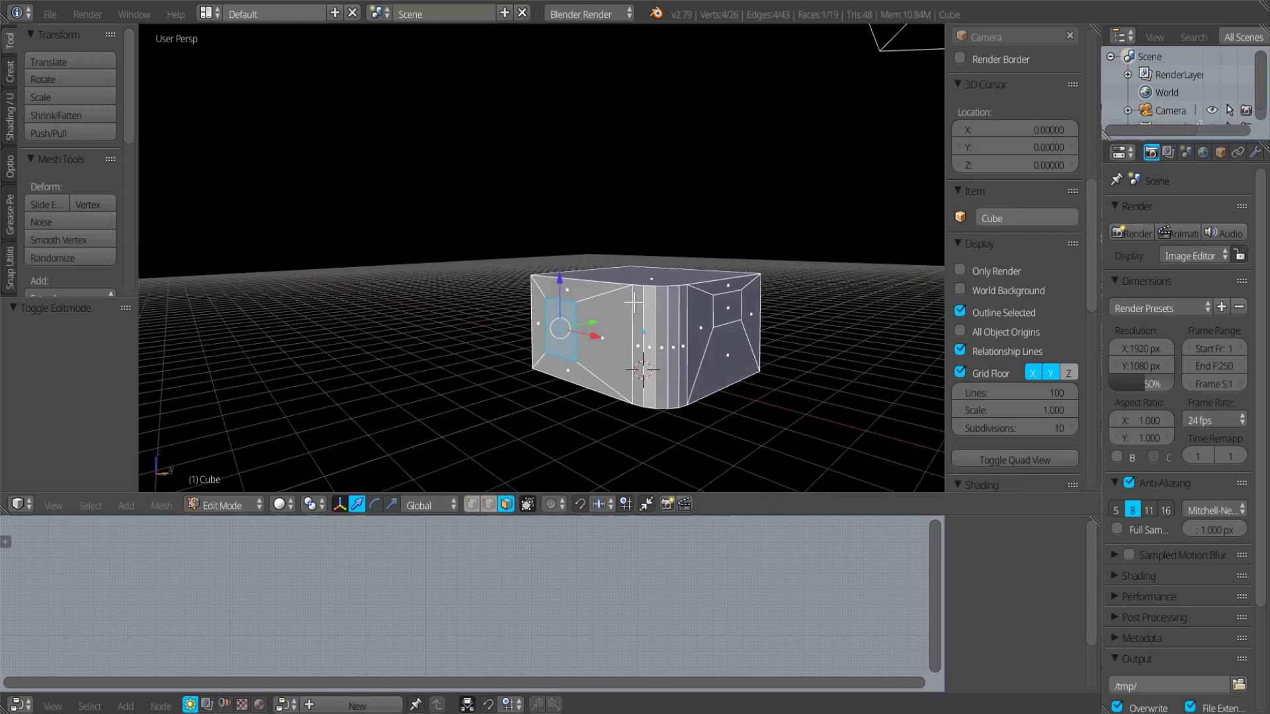
- Leave edit mode, widen the properties area and set the box's VI-Suite object definition to EnVi Zone
{"action": "key", "text": "Tab"}
{"action": "middle_click_drag", "start_coordinate": [601, 317], "coordinate": [703, 357]}
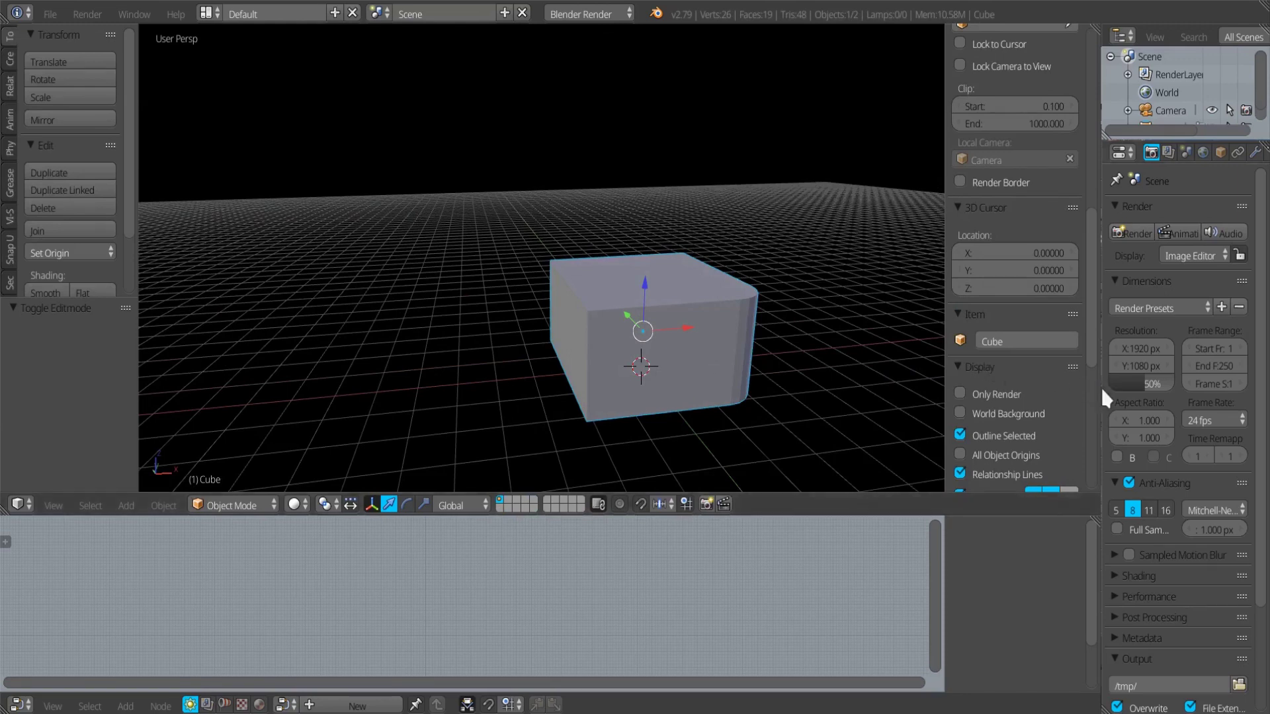
{"action": "left_click_drag", "start_coordinate": [1101, 384], "coordinate": [1025, 384]}
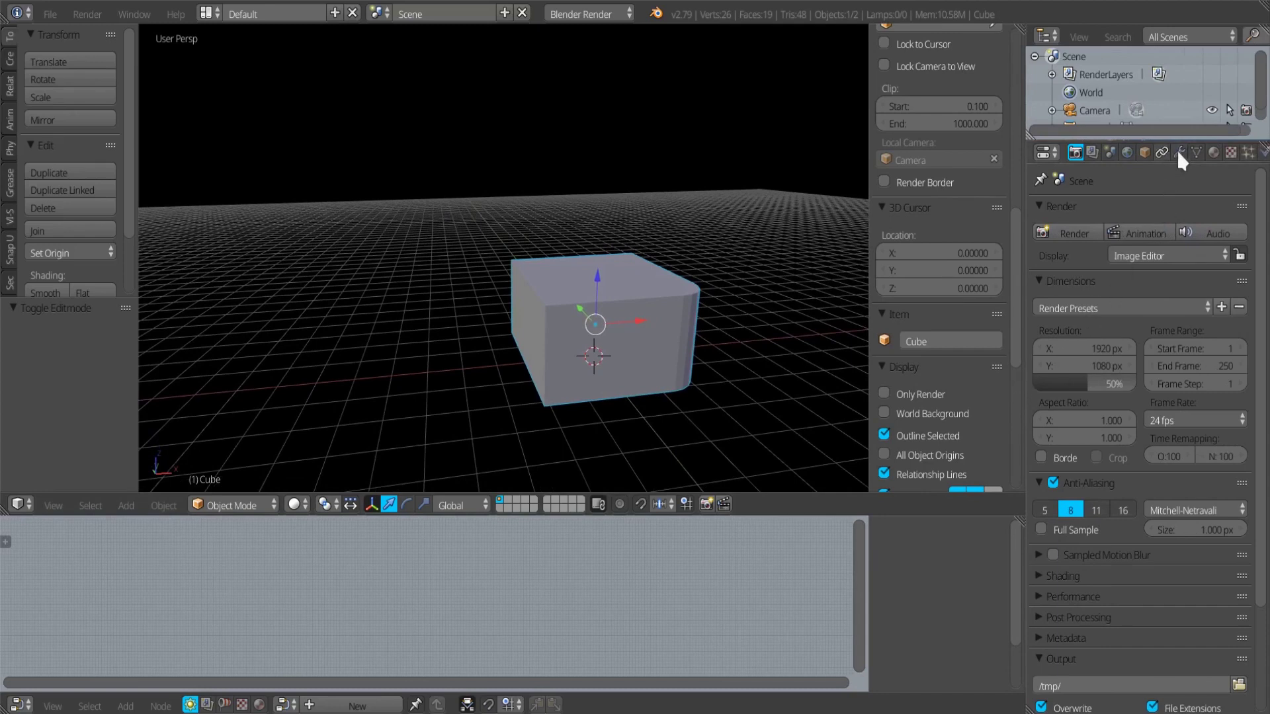
{"action": "left_click", "coordinate": [1196, 152]}
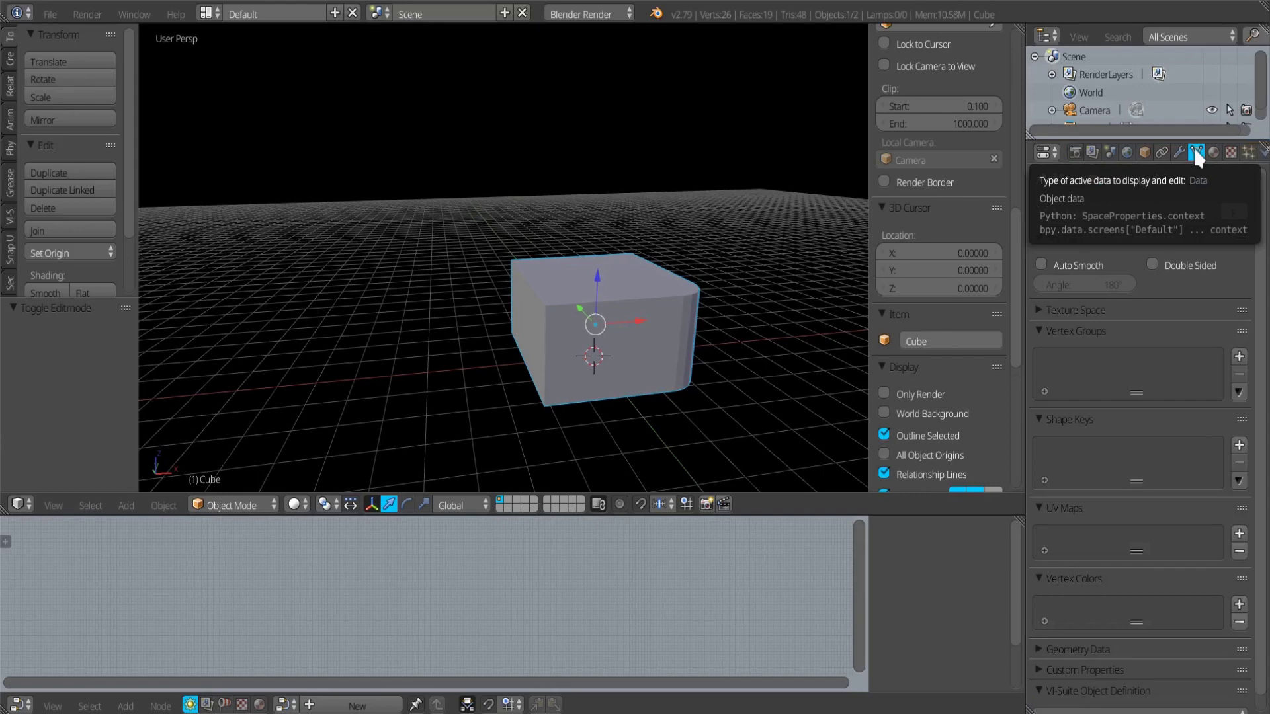
{"action": "scroll", "coordinate": [1260, 330], "scroll_direction": "down", "scroll_amount": 2}
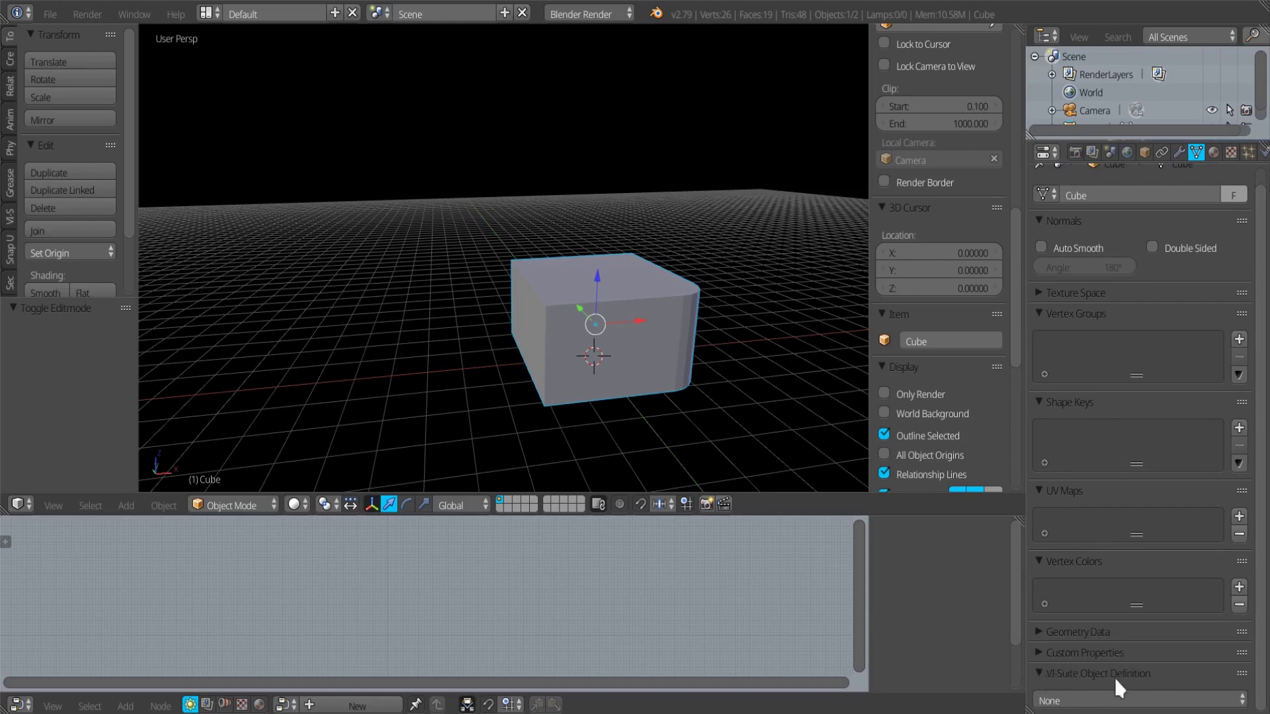
{"action": "left_click", "coordinate": [1119, 700]}
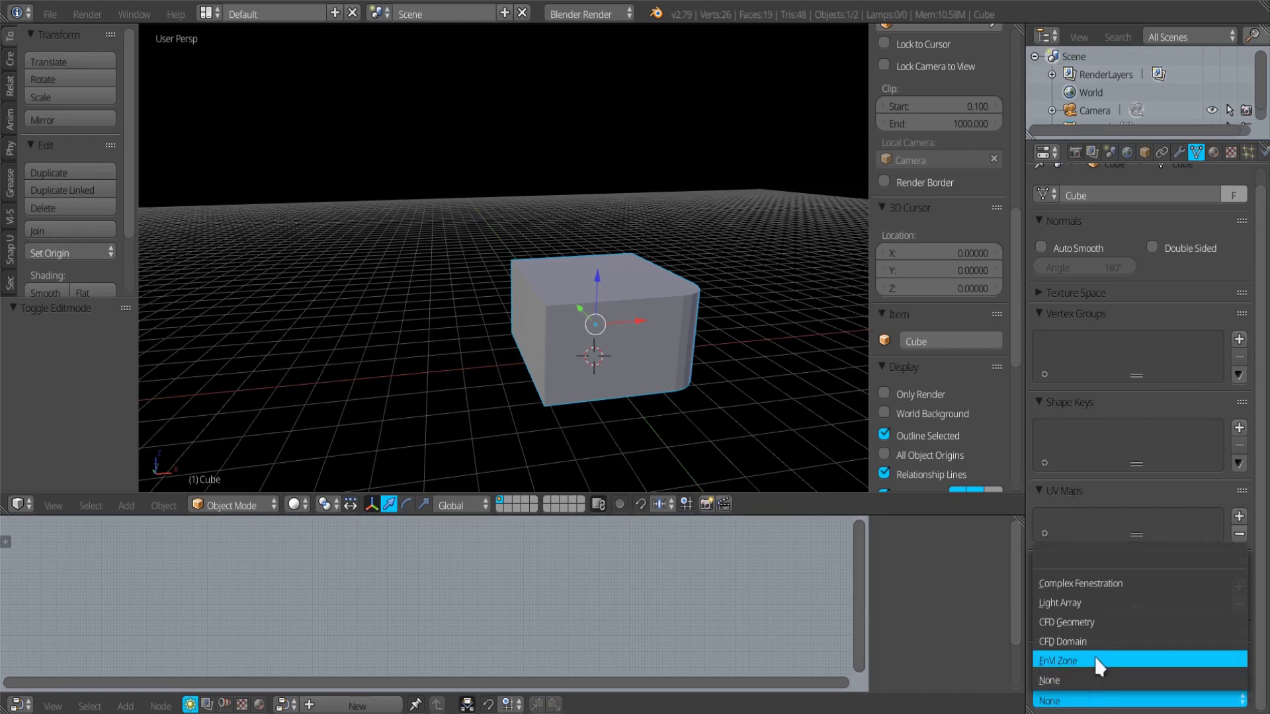
{"action": "left_click", "coordinate": [1097, 661]}
{"action": "scroll", "coordinate": [1263, 598], "scroll_direction": "down", "scroll_amount": 3}
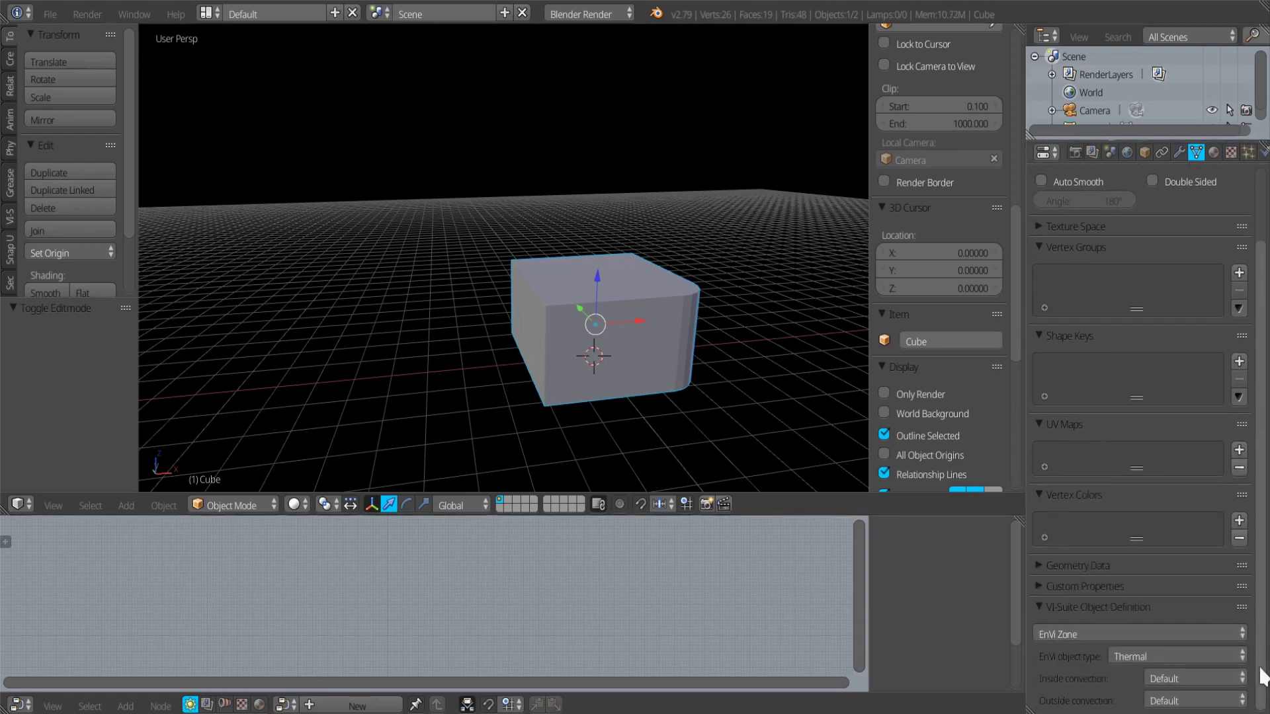
- Choose Thermal as the zone's EnVi object type and Default as its inside convection algorithm
{"action": "left_click", "coordinate": [1137, 654]}
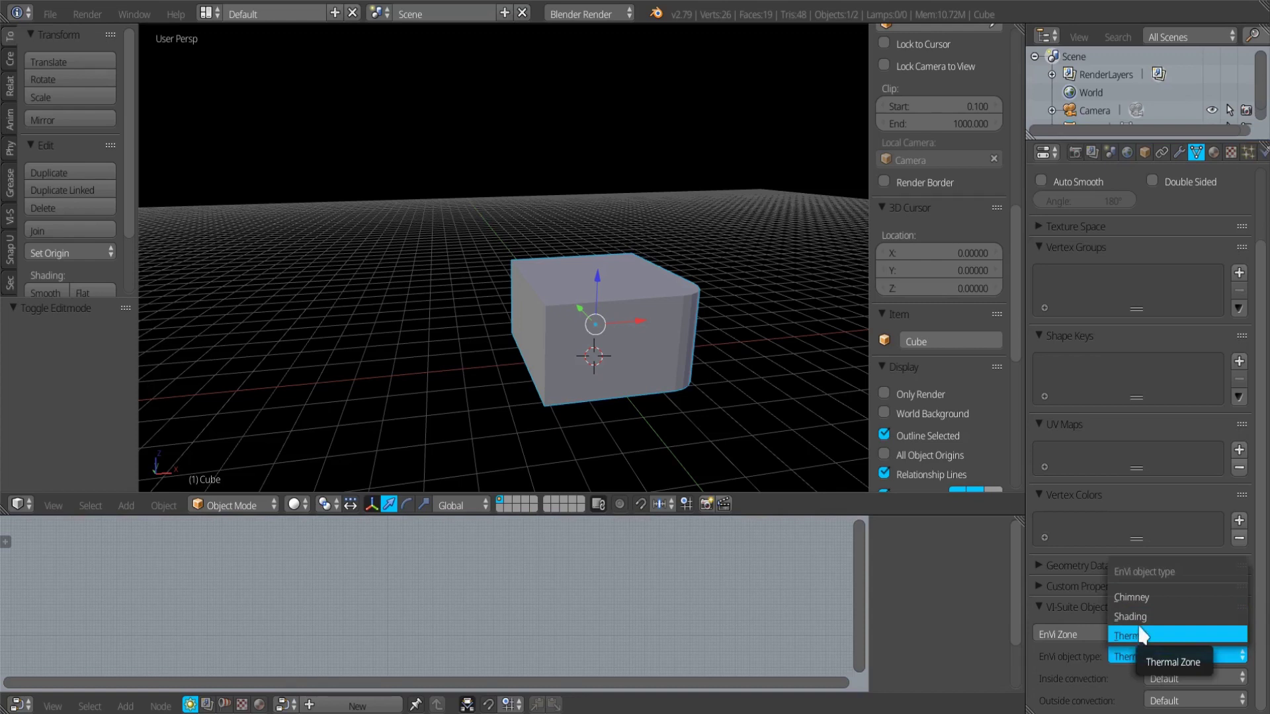
{"action": "left_click", "coordinate": [1122, 634]}
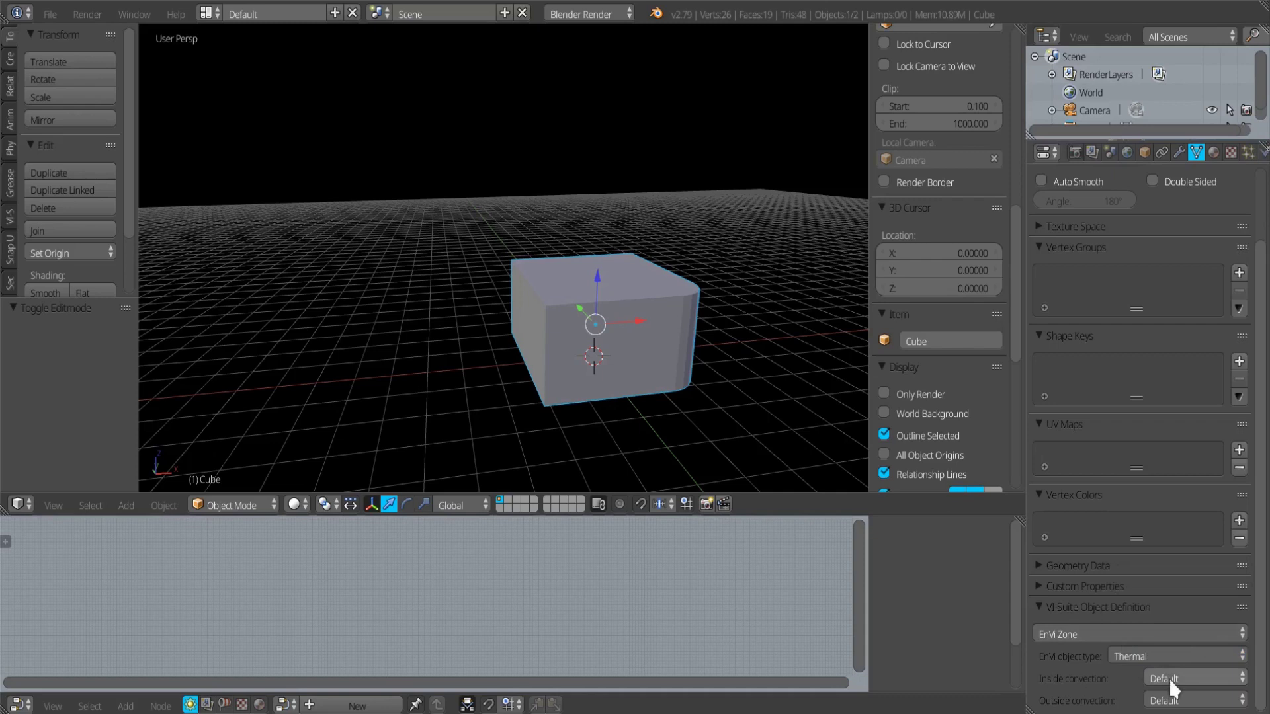
{"action": "left_click", "coordinate": [1189, 677]}
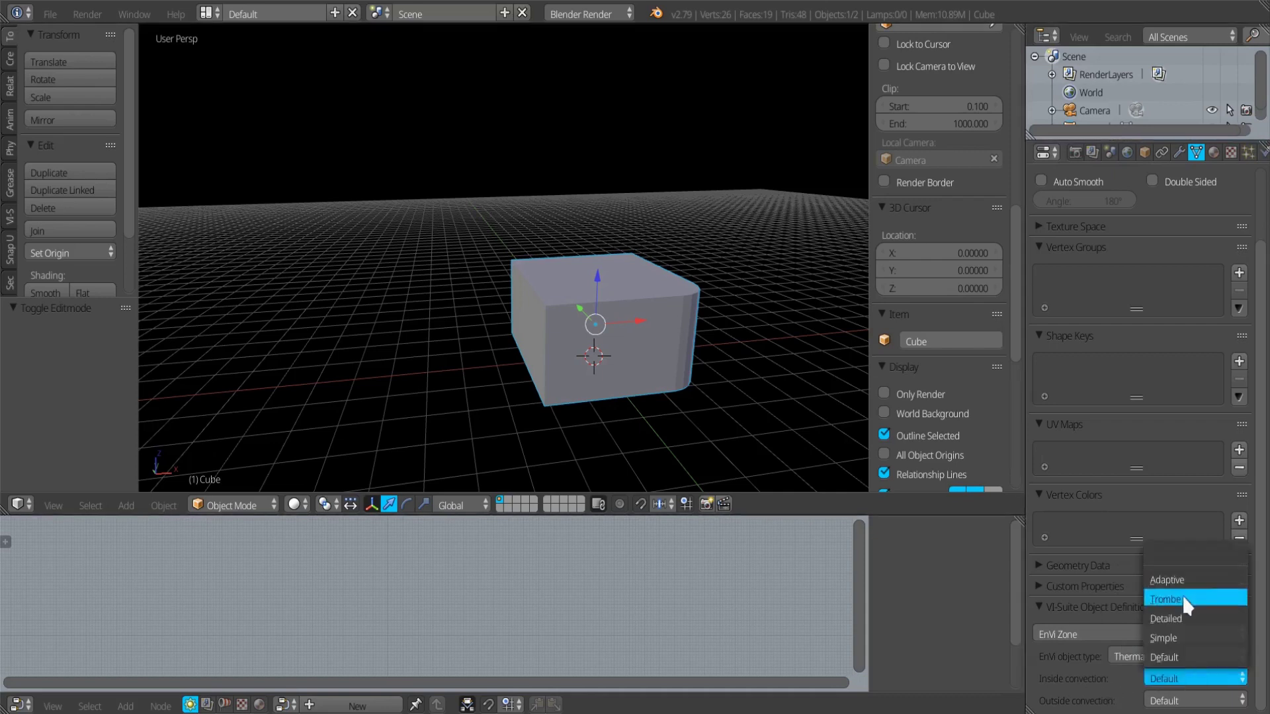
{"action": "left_click", "coordinate": [1183, 655]}
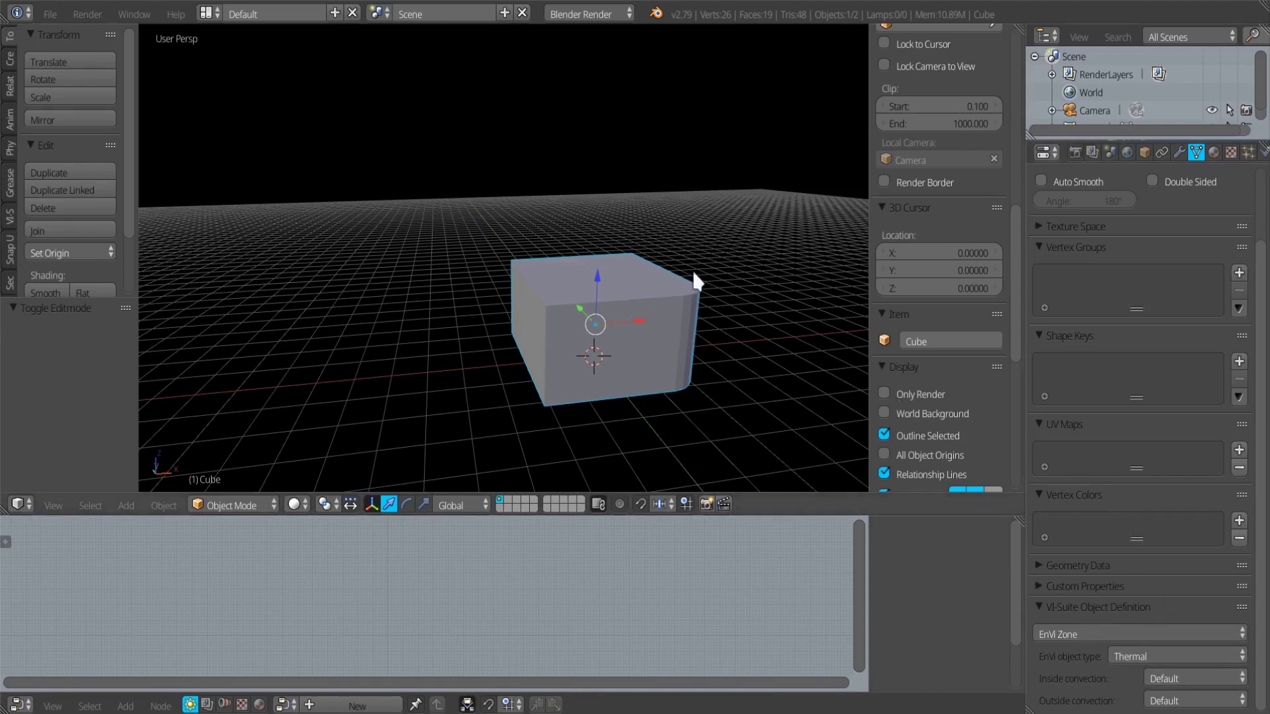
- Show the box's material settings and examine its walls from several angles, in object mode and edit mode
{"action": "middle_click_drag", "start_coordinate": [670, 276], "coordinate": [510, 326]}
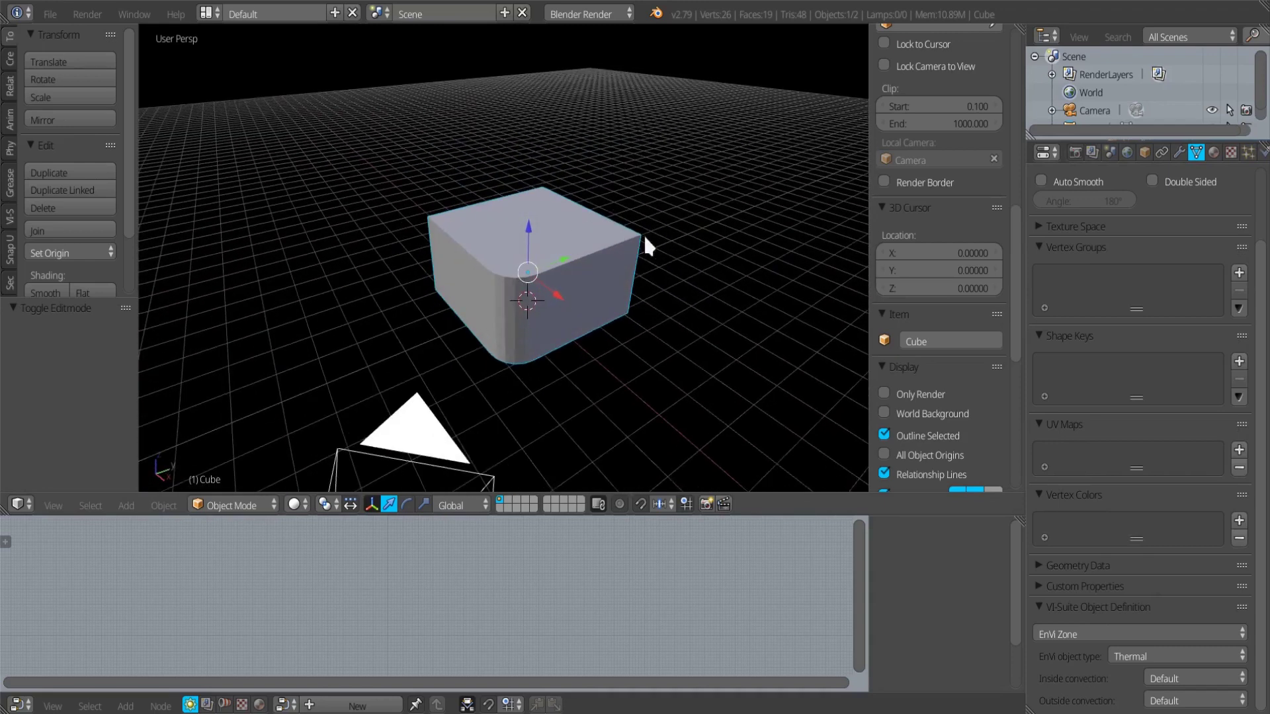
{"action": "middle_click_drag", "start_coordinate": [623, 300], "coordinate": [469, 270]}
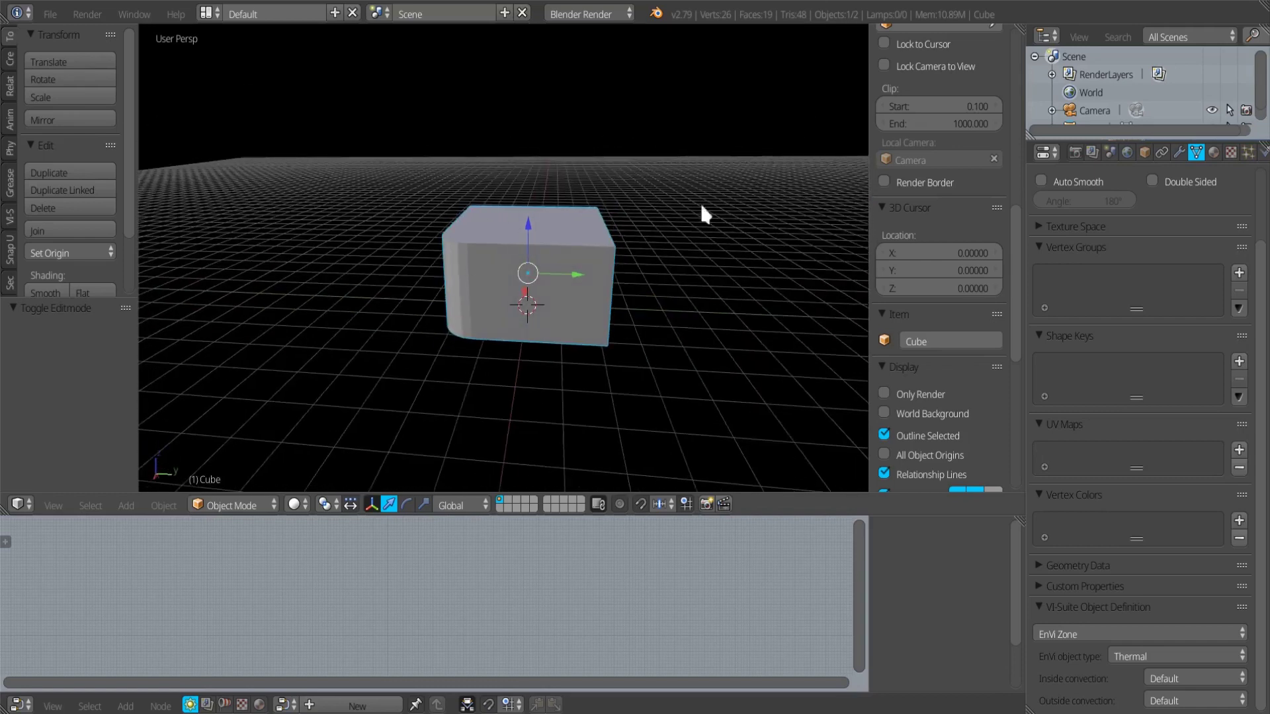
{"action": "left_click", "coordinate": [1213, 150]}
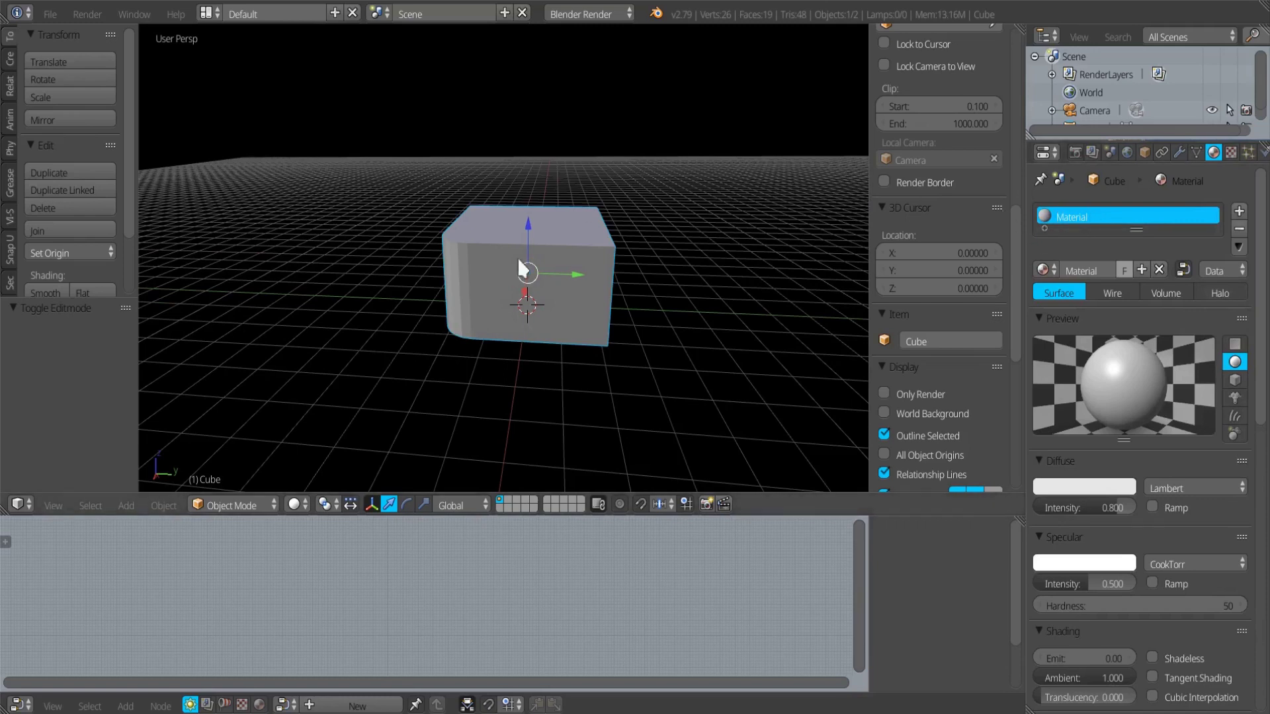
{"action": "middle_click_drag", "start_coordinate": [489, 285], "coordinate": [543, 295]}
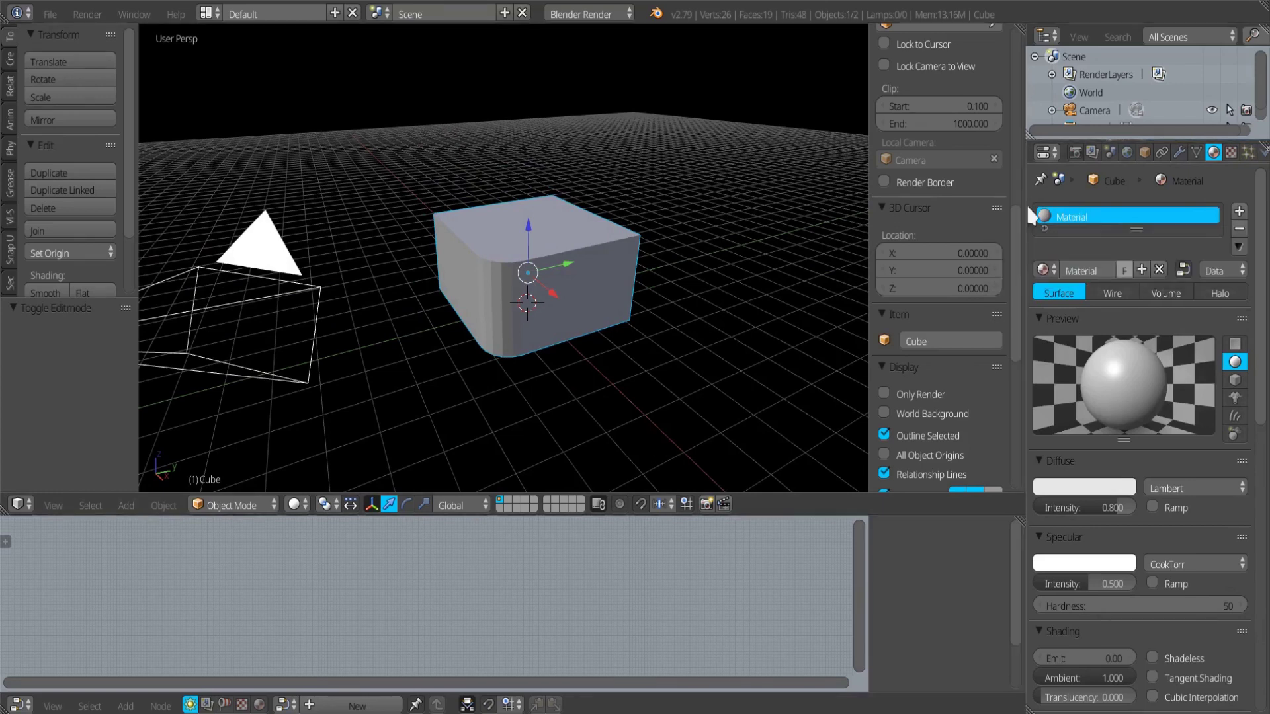
{"action": "middle_click_drag", "start_coordinate": [539, 335], "coordinate": [576, 289]}
{"action": "scroll", "coordinate": [572, 292], "scroll_direction": "up", "scroll_amount": 3}
{"action": "scroll", "coordinate": [570, 295], "scroll_direction": "down", "scroll_amount": 3}
{"action": "key", "text": "Tab"}
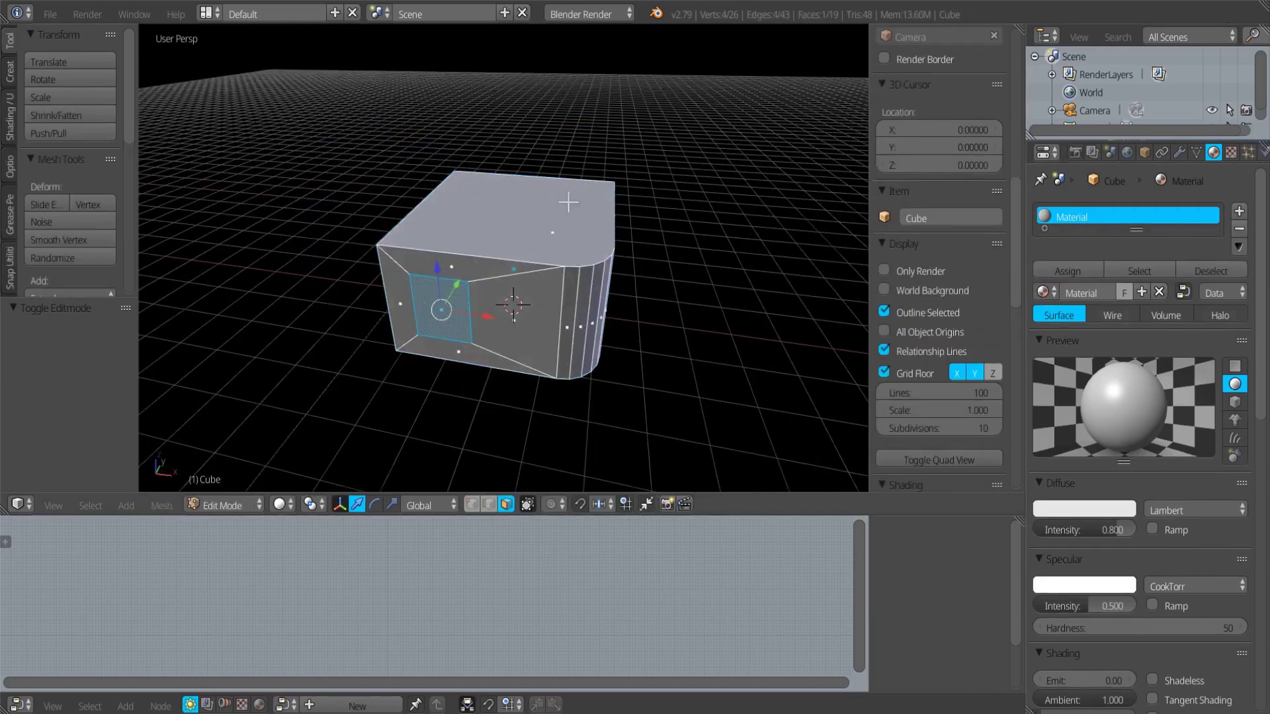
{"action": "key", "text": "Tab"}
{"action": "middle_click_drag", "start_coordinate": [546, 271], "coordinate": [961, 261]}
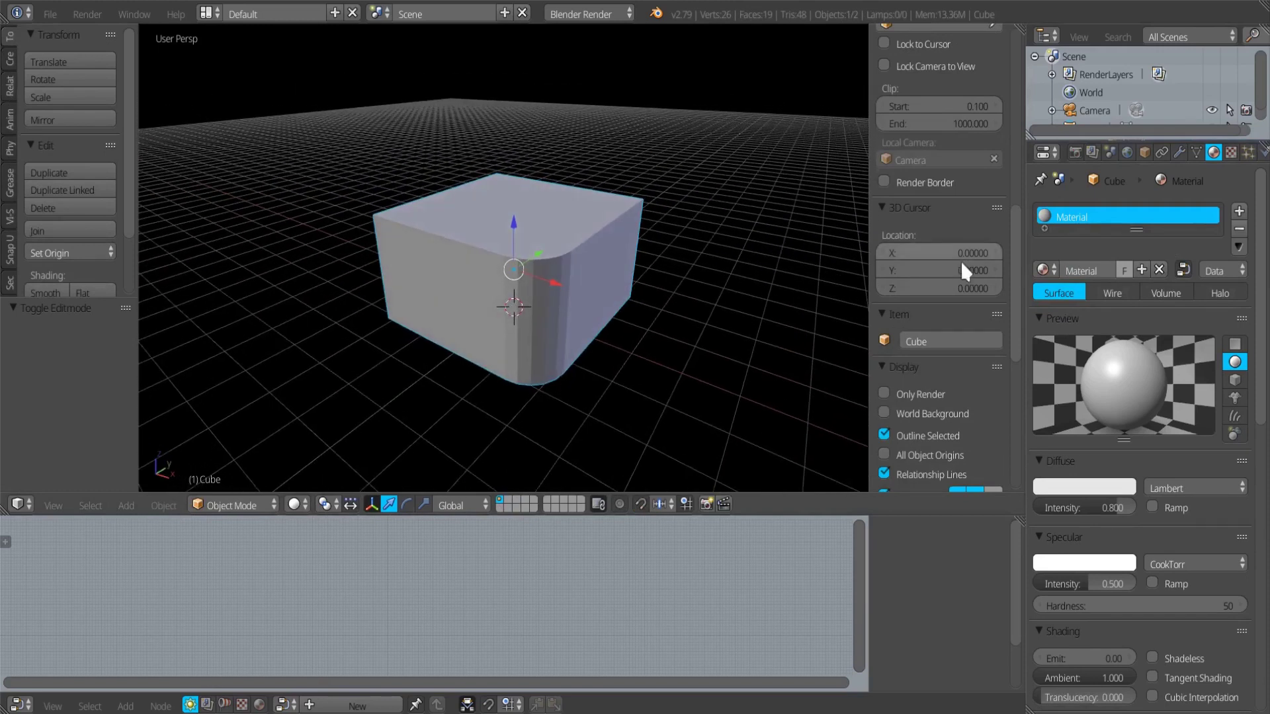
- Rename the box's material as Walls
{"action": "left_click", "coordinate": [1090, 264]}
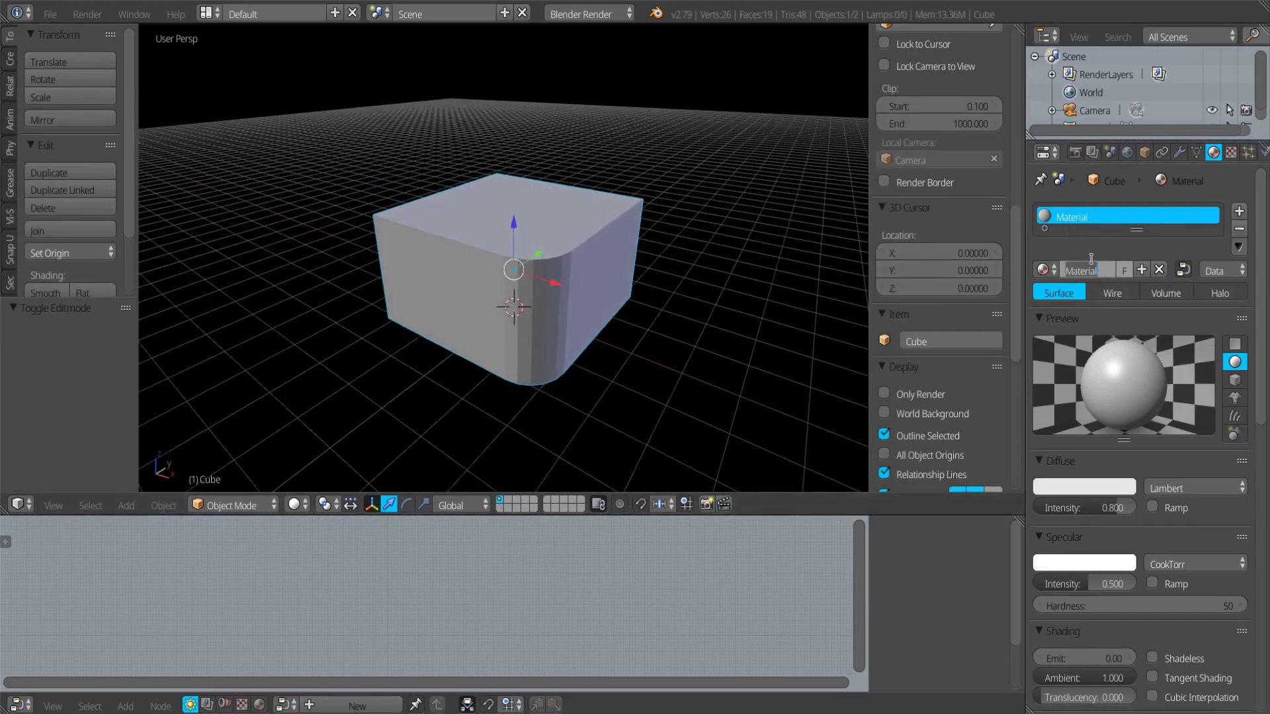
{"action": "type", "text": "Walls"}
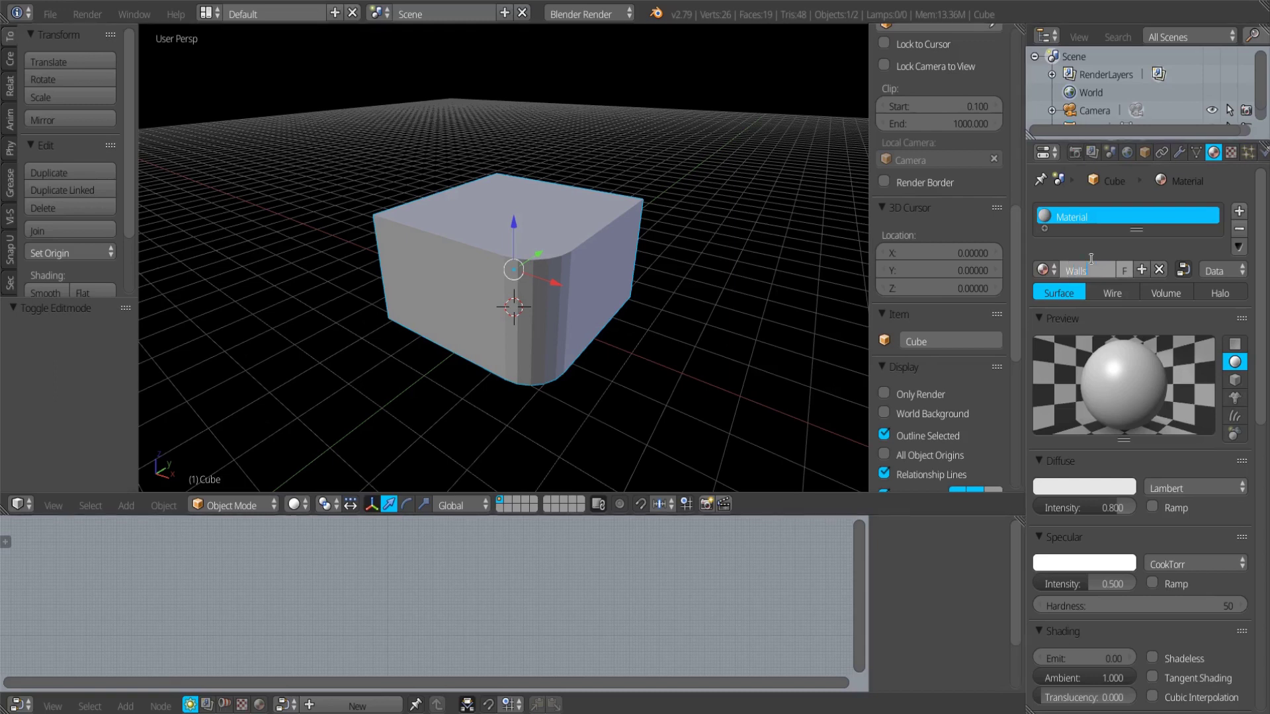
{"action": "key", "text": "Return"}
- Set the Walls material's EnVi construction type to Wall
{"action": "left_click_drag", "start_coordinate": [1265, 268], "coordinate": [1265, 579]}
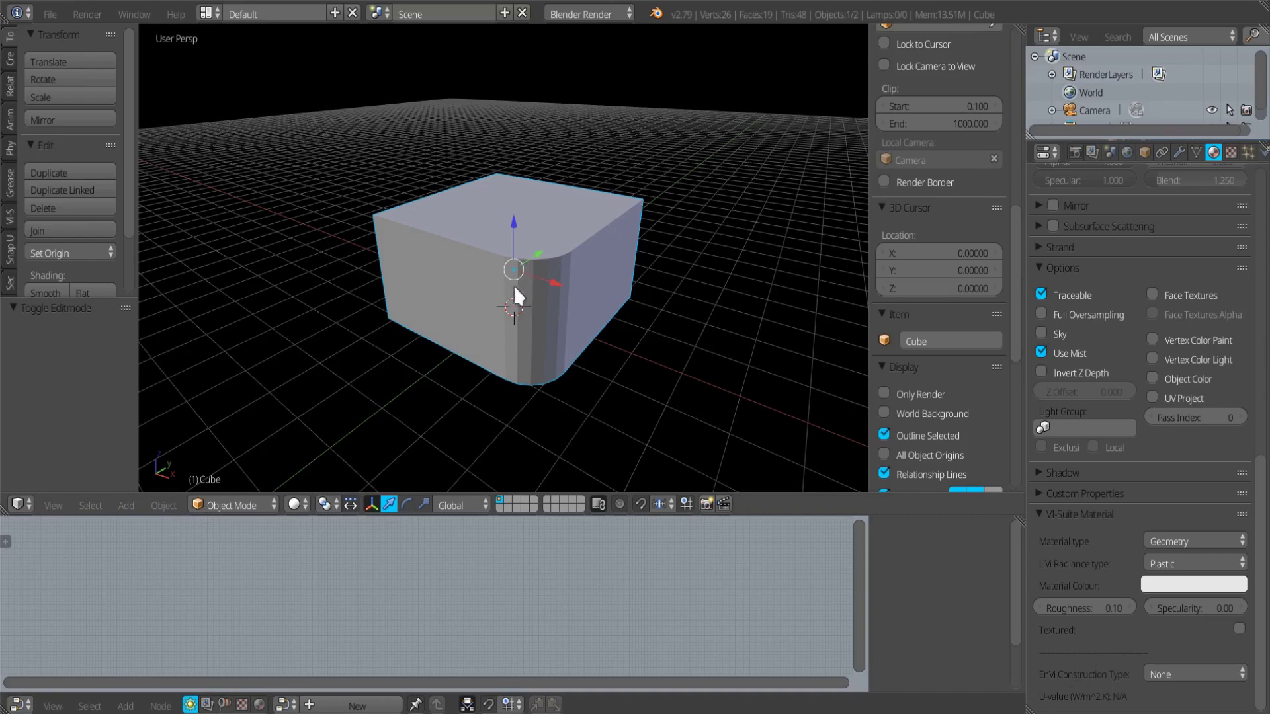
{"action": "left_click", "coordinate": [1165, 672]}
{"action": "left_click", "coordinate": [1173, 649]}
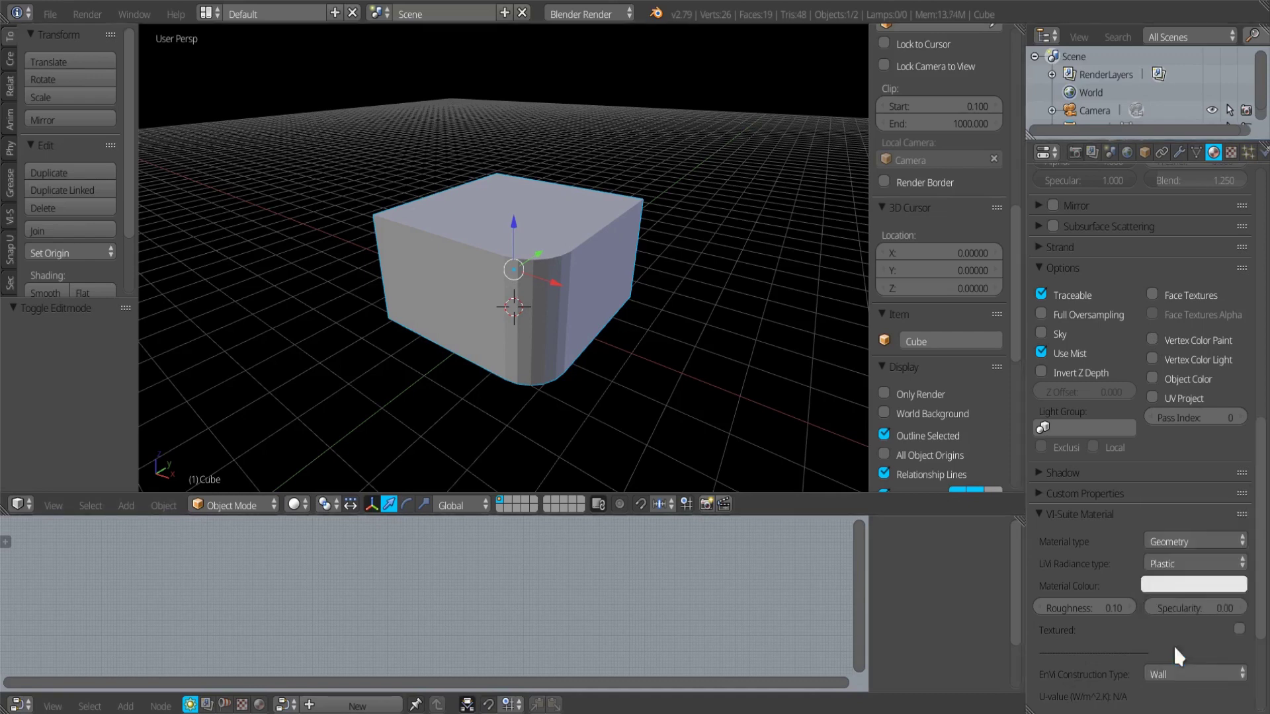
- Choose a Pre-set construction make-up for the Walls material, using External Wall 1
{"action": "scroll", "coordinate": [1236, 603], "scroll_direction": "down", "scroll_amount": 6}
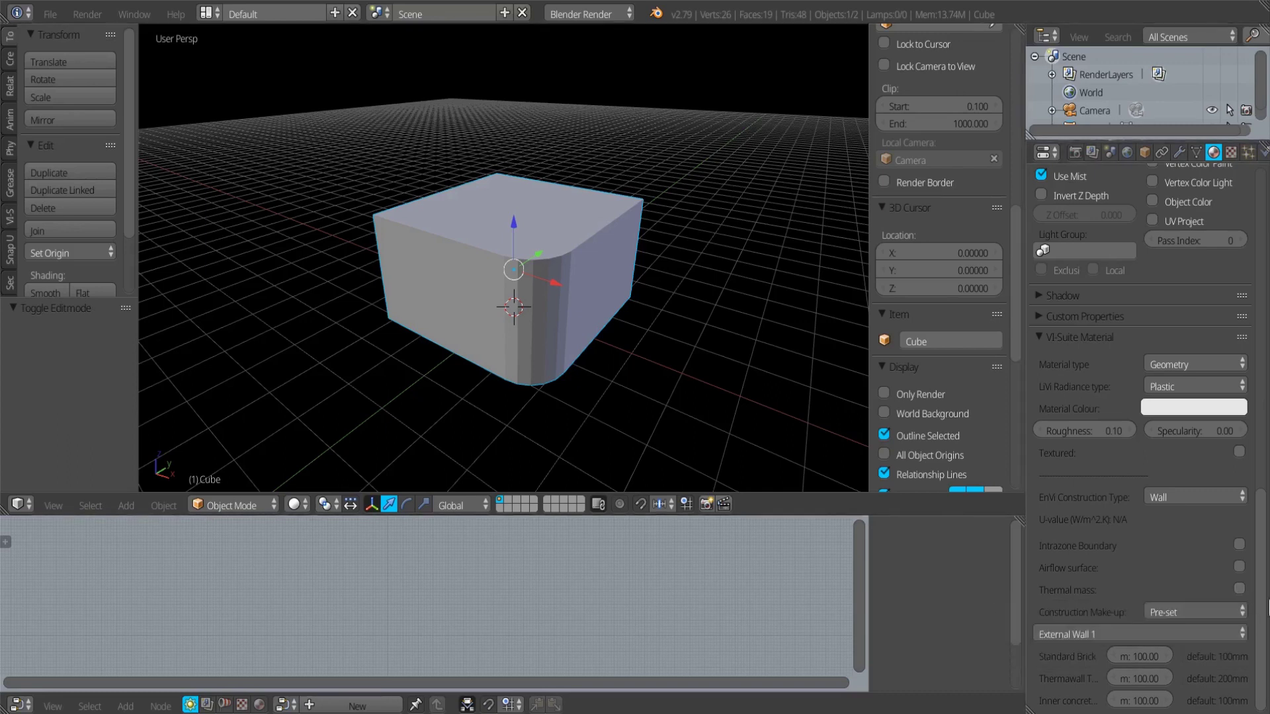
{"action": "left_click", "coordinate": [1201, 611]}
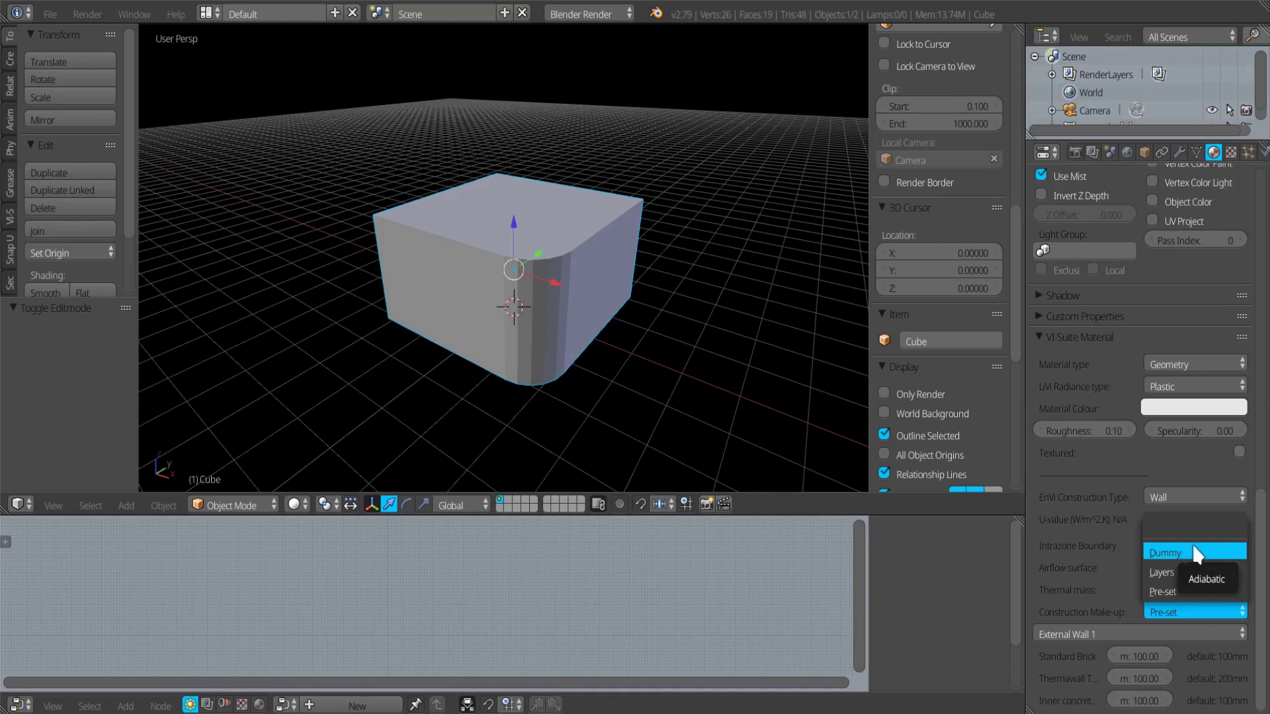
{"action": "left_click", "coordinate": [1179, 594]}
{"action": "left_click", "coordinate": [1158, 635]}
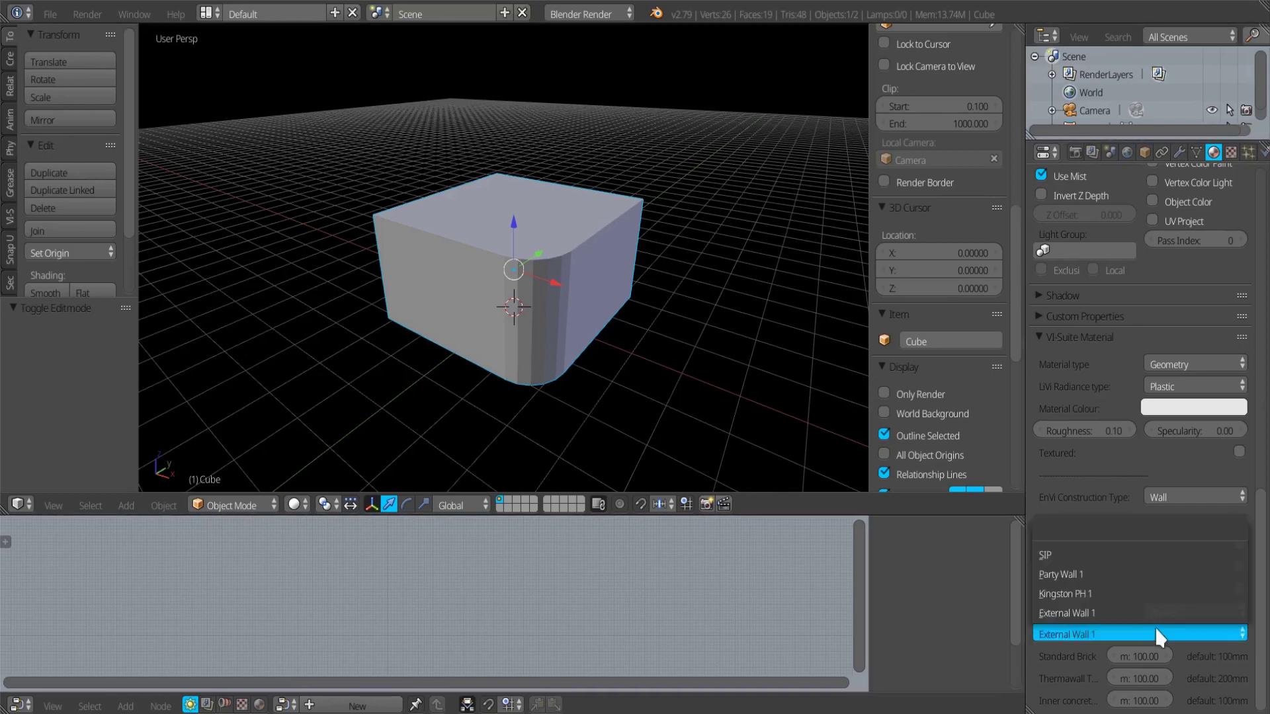
{"action": "left_click", "coordinate": [1066, 611]}
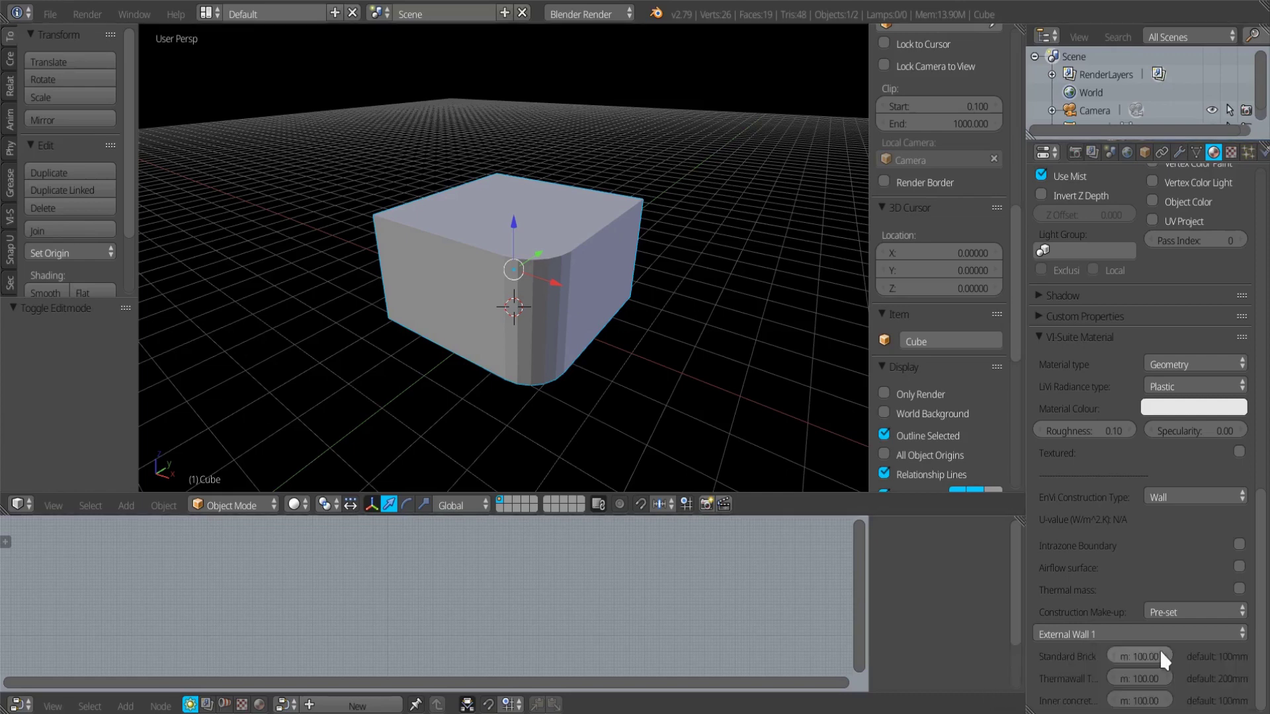
- Try the Kingston PH 1 and Party Wall 1 presets for the wall construction and compare their layers with External Wall 1
{"action": "left_click", "coordinate": [1086, 632]}
{"action": "left_click", "coordinate": [1088, 586]}
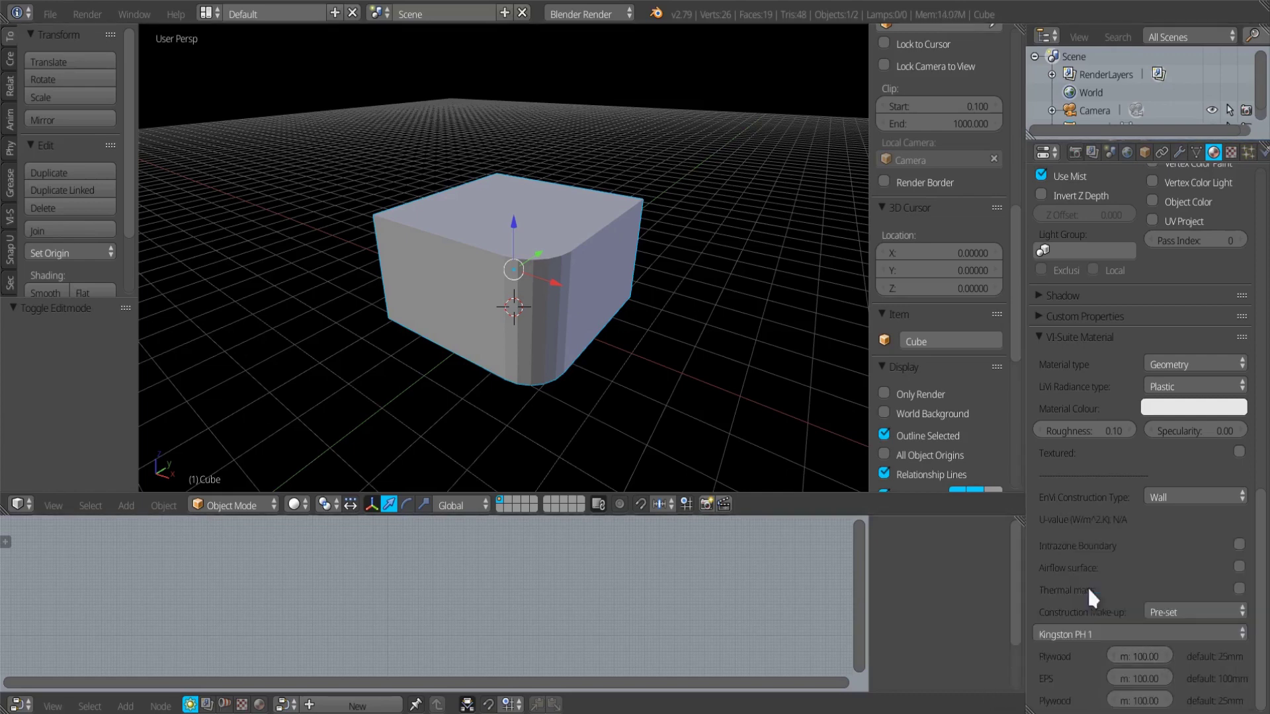
{"action": "left_click", "coordinate": [1082, 633]}
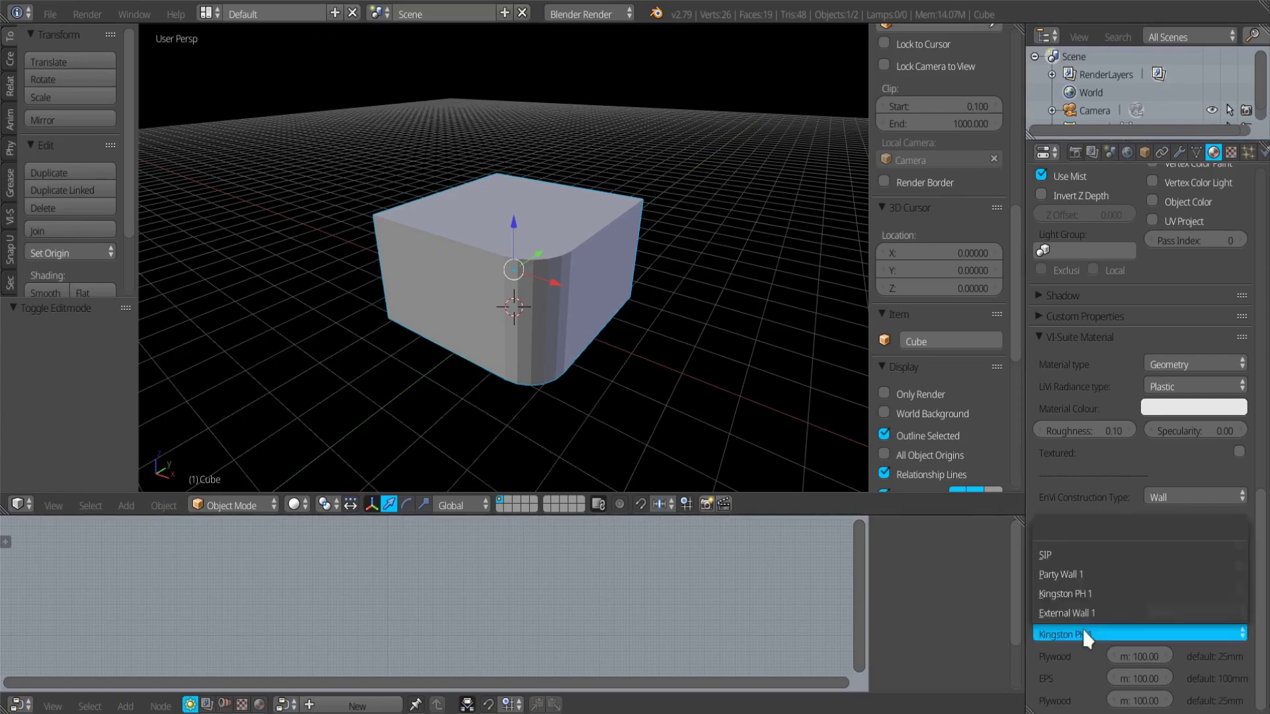
{"action": "left_click", "coordinate": [1085, 573]}
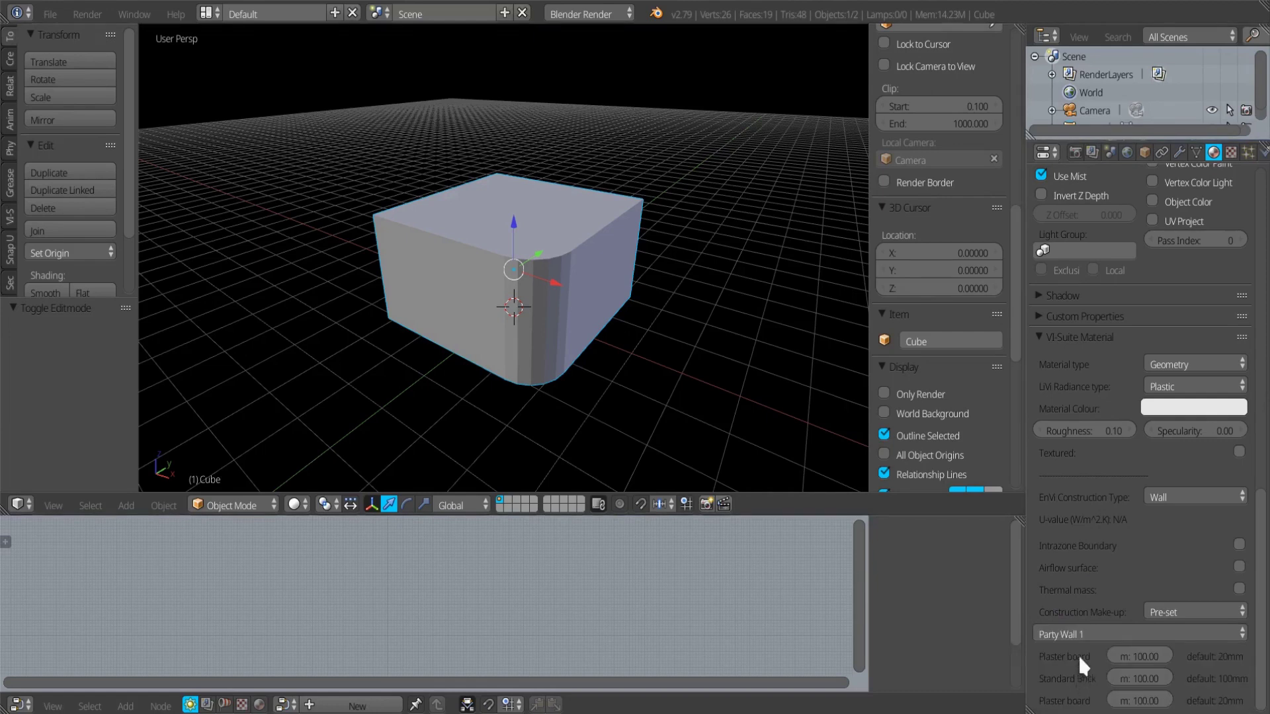
{"action": "left_click", "coordinate": [1081, 633]}
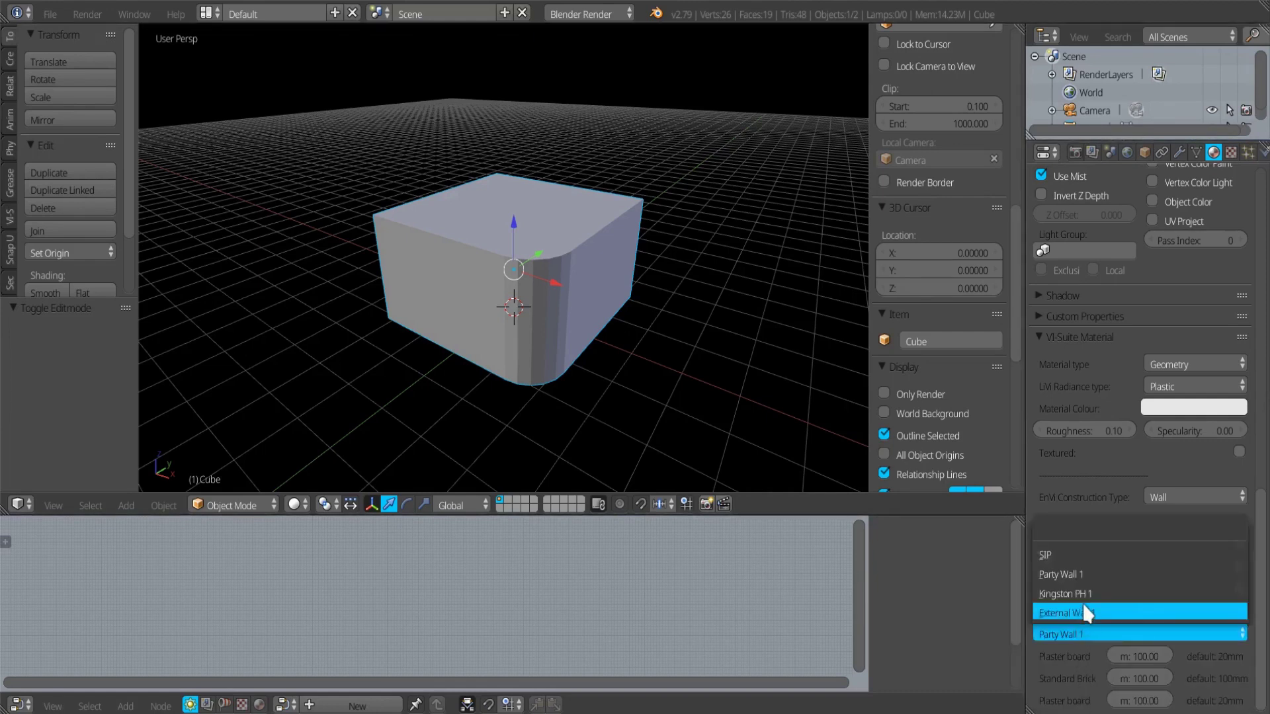
{"action": "left_click", "coordinate": [1082, 603]}
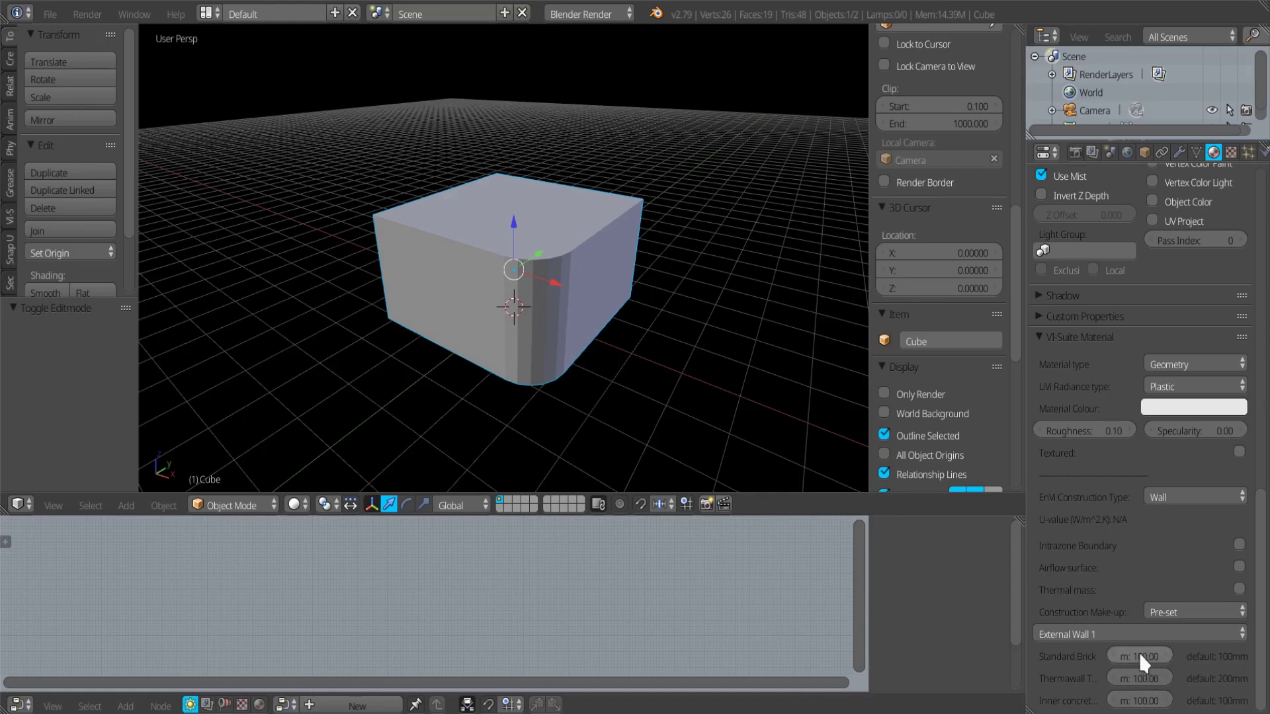
{"action": "left_click", "coordinate": [1097, 632]}
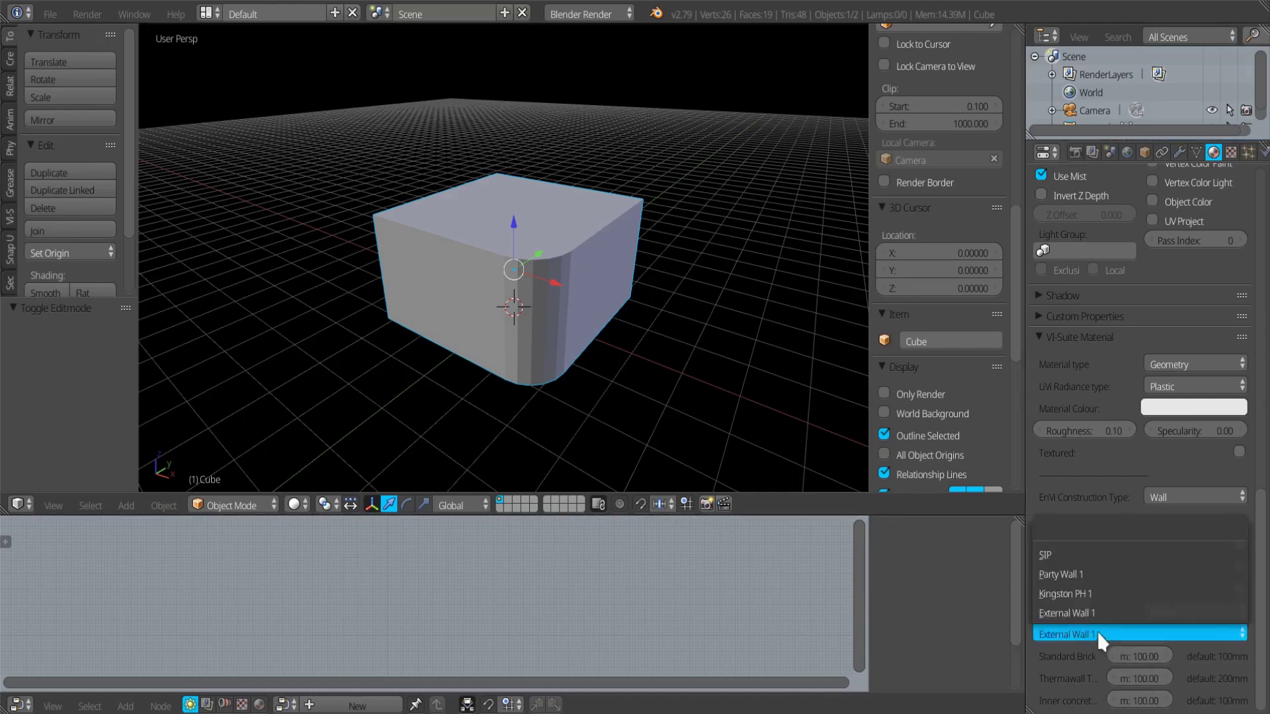
{"action": "left_click", "coordinate": [1081, 589]}
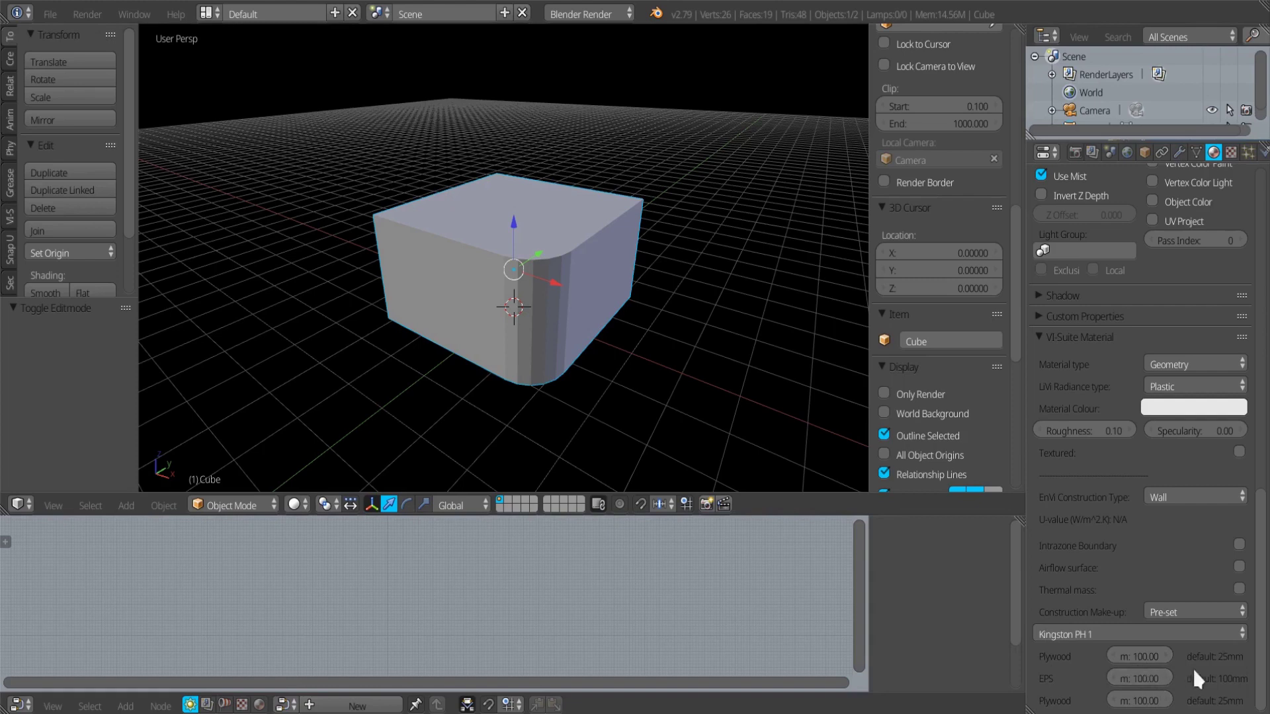
- Select the External Wall 1 preset and set its Thermawall layer thickness to 200 mm
{"action": "left_click", "coordinate": [1100, 631]}
{"action": "left_click", "coordinate": [1098, 612]}
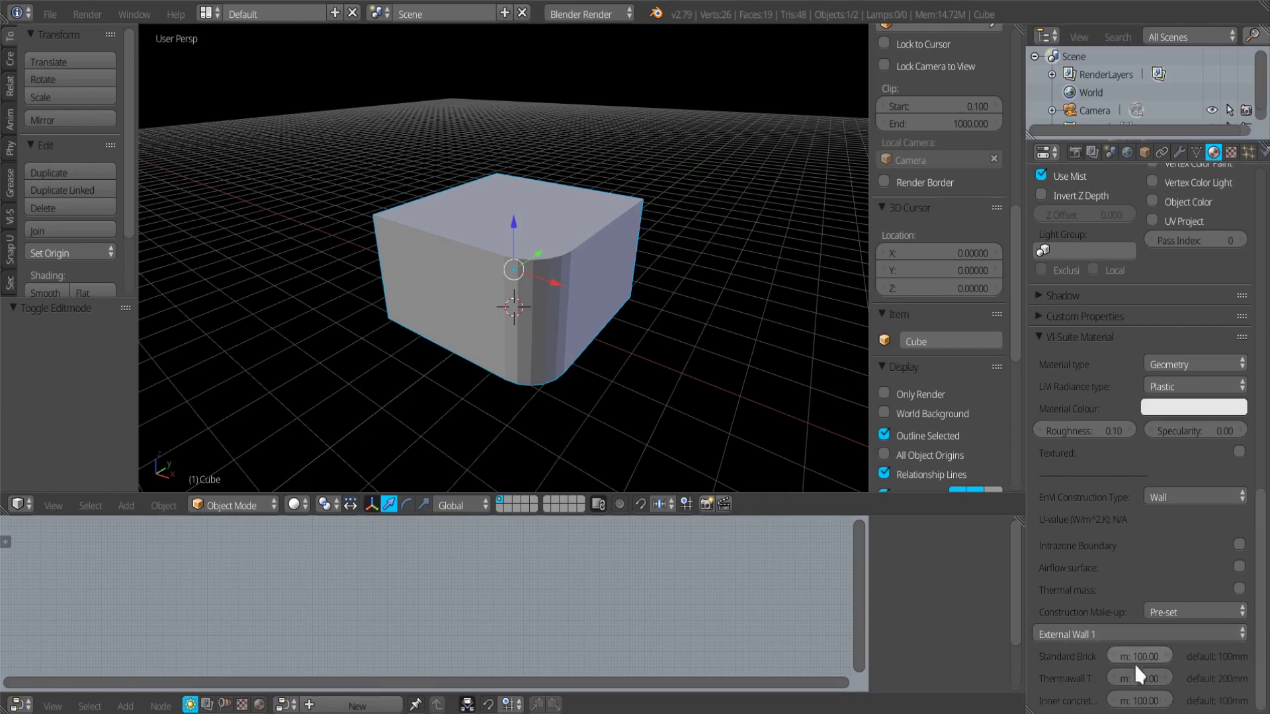
{"action": "type", "text": "200"}
- Enter edit mode on the box and add the adjacent wall's inset window face to the already selected window face
{"action": "left_click_drag", "start_coordinate": [1256, 527], "coordinate": [1257, 212]}
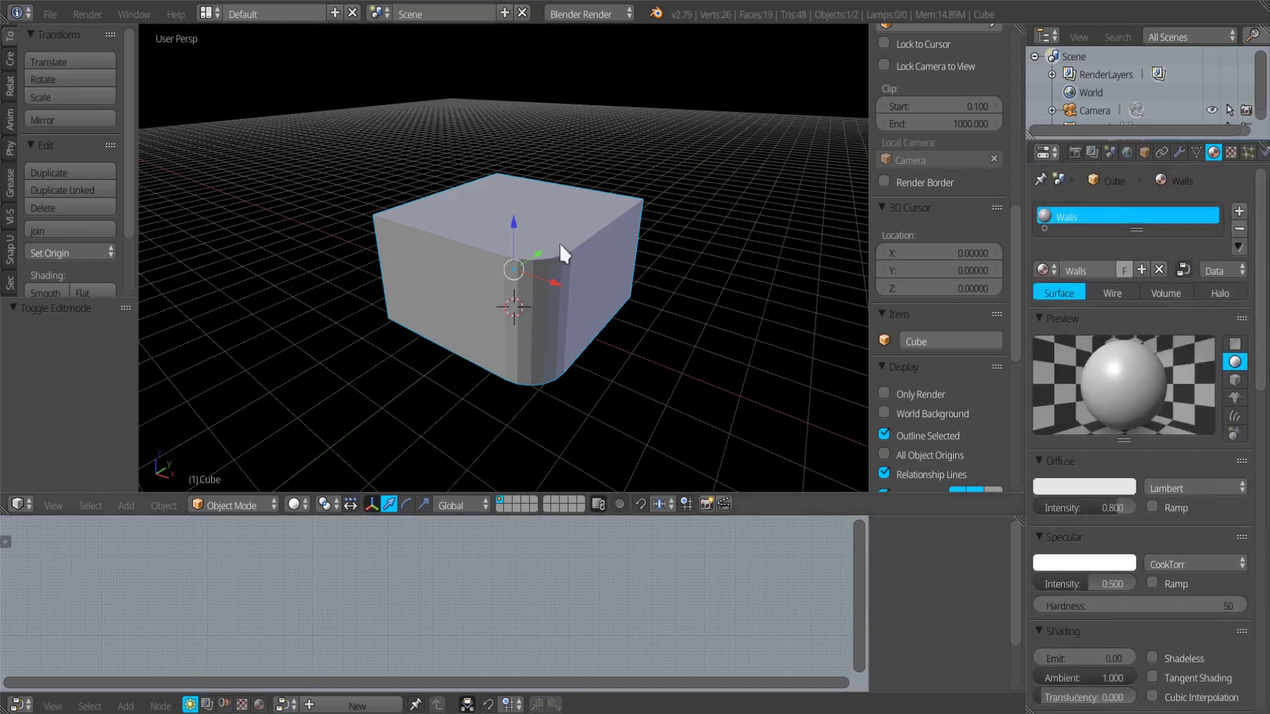
{"action": "mouse_move", "coordinate": [564, 330]}
{"action": "middle_mouse_down"}
{"action": "mouse_move", "coordinate": [535, 324]}
{"action": "mouse_move", "coordinate": [559, 313]}
{"action": "middle_mouse_up"}
{"action": "mouse_move", "coordinate": [470, 293]}
{"action": "middle_mouse_down"}
{"action": "mouse_move", "coordinate": [494, 303]}
{"action": "mouse_move", "coordinate": [449, 303]}
{"action": "middle_mouse_up"}
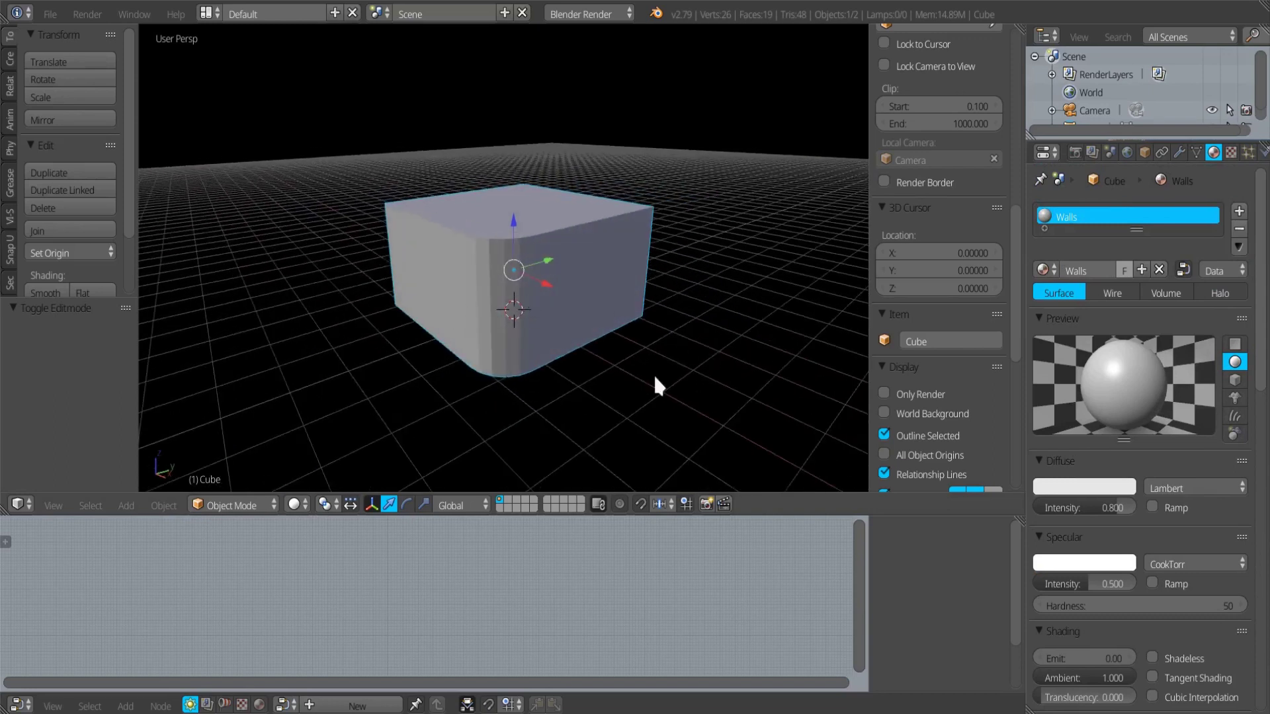
{"action": "key", "text": "Tab"}
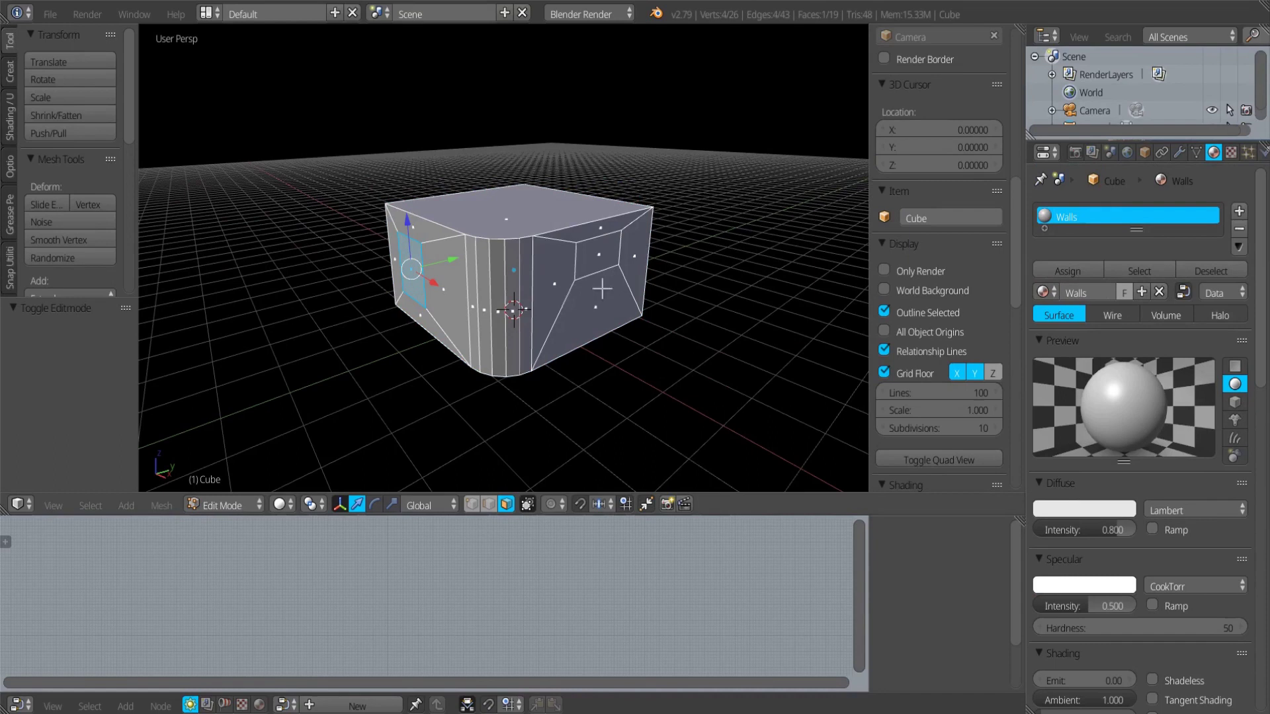
{"action": "right_click", "coordinate": [599, 257], "text": "shift"}
{"action": "middle_click_drag", "start_coordinate": [588, 389], "coordinate": [533, 399]}
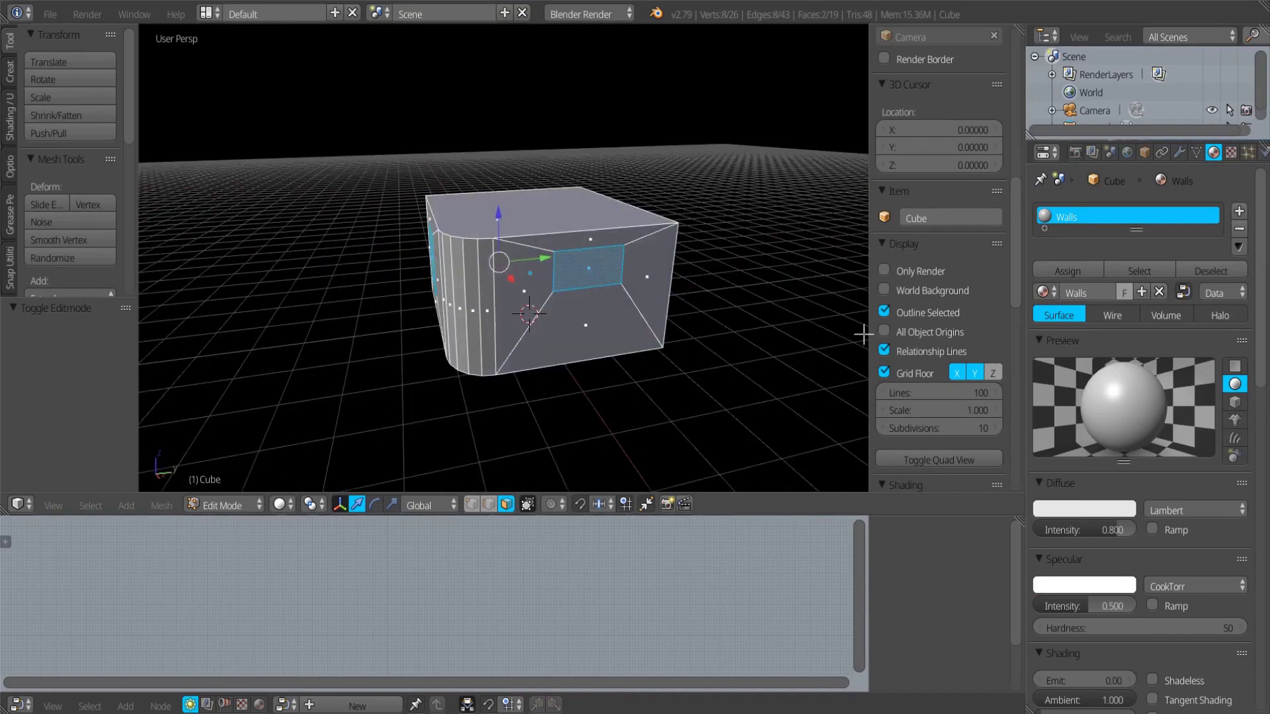
- Add a second material slot, assign it to the two selected window faces, and create a material in it named Window
{"action": "left_click", "coordinate": [1240, 212]}
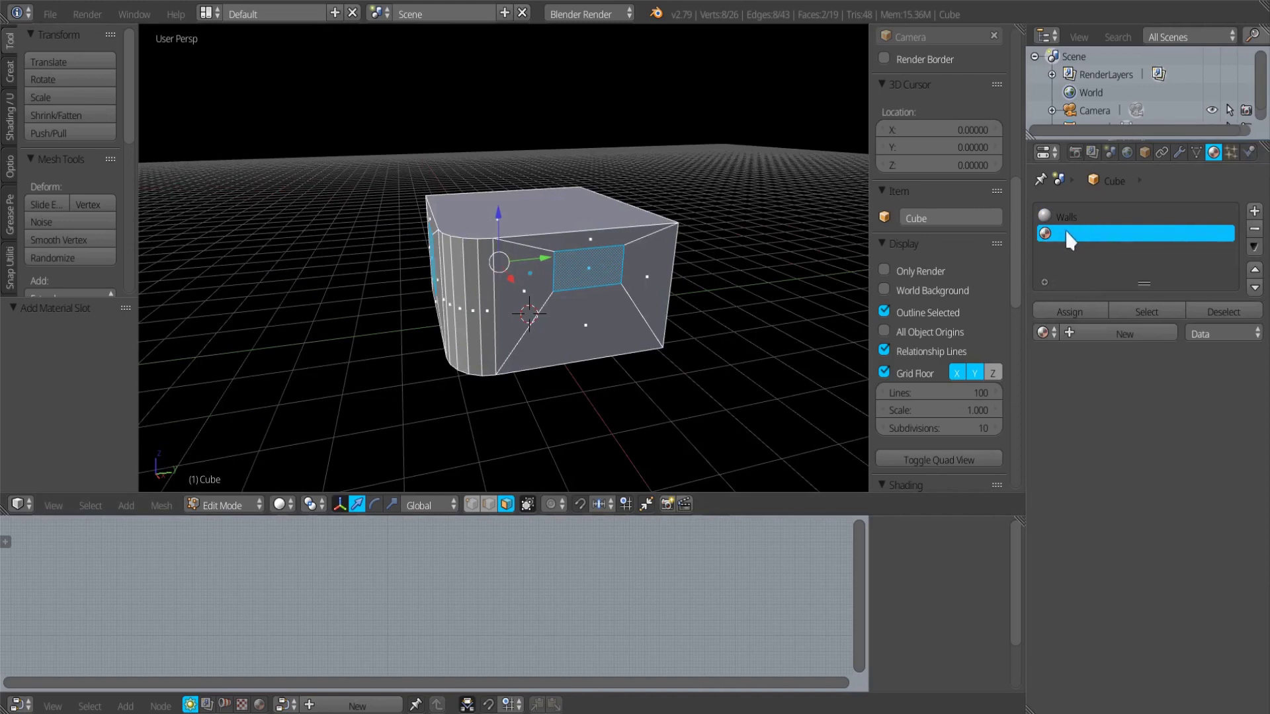
{"action": "left_click", "coordinate": [1067, 311]}
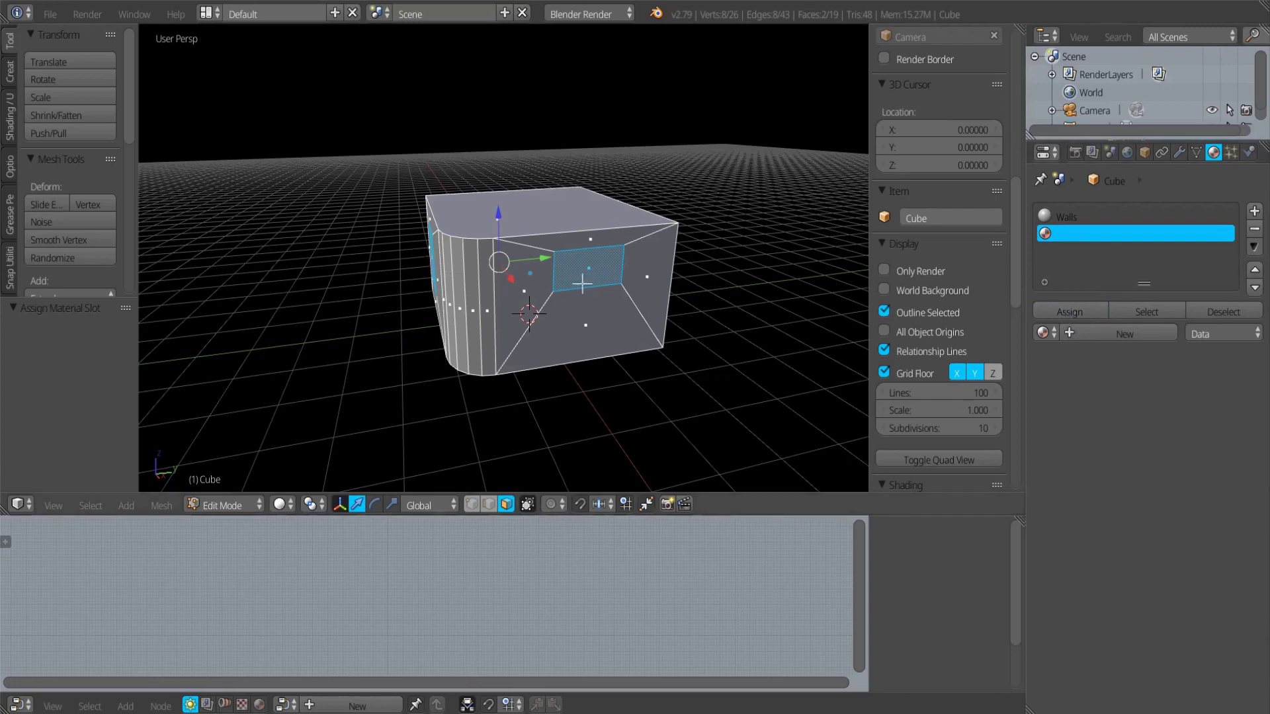
{"action": "left_click", "coordinate": [1099, 332]}
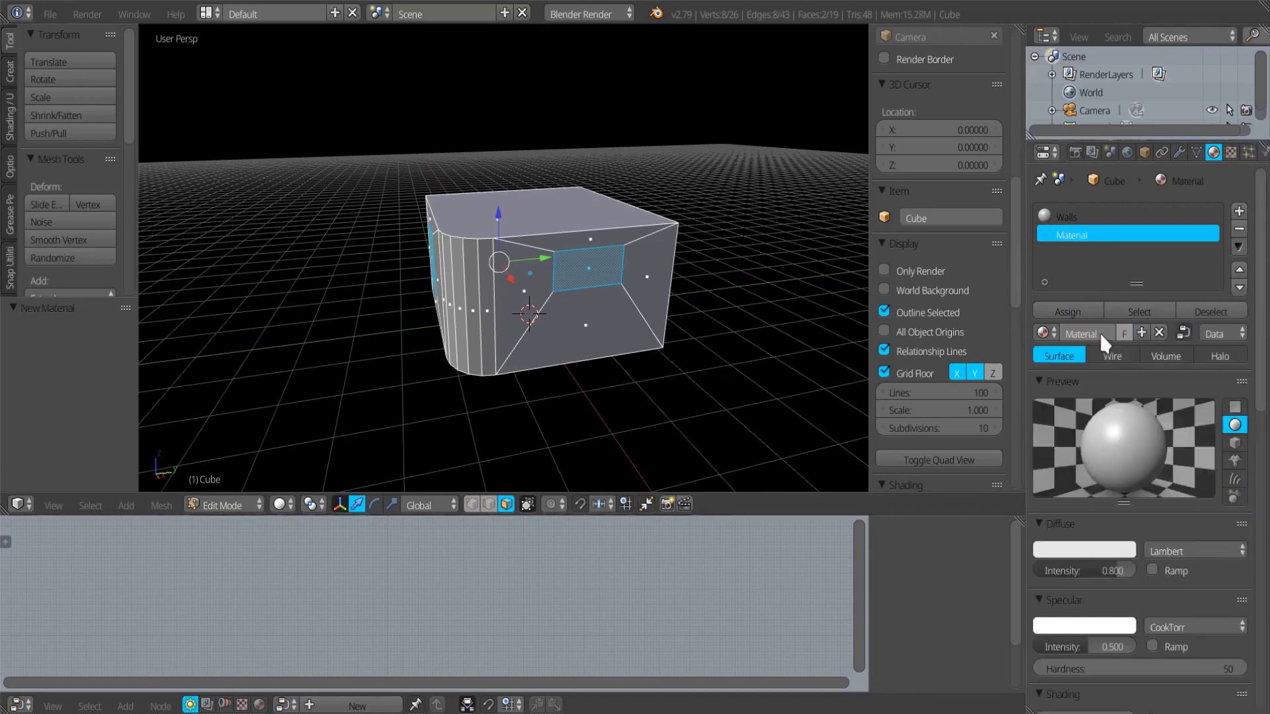
{"action": "left_click", "coordinate": [1094, 331]}
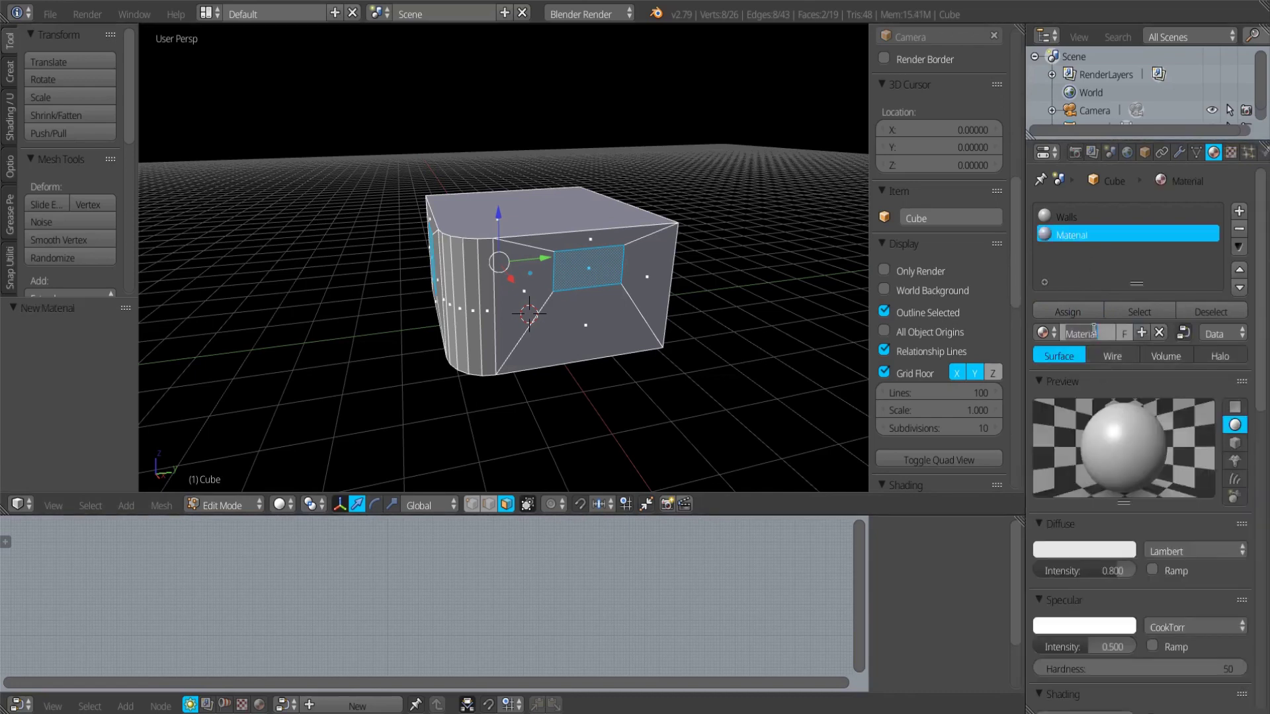
{"action": "type", "text": "Window"}
{"action": "key", "text": "Return"}
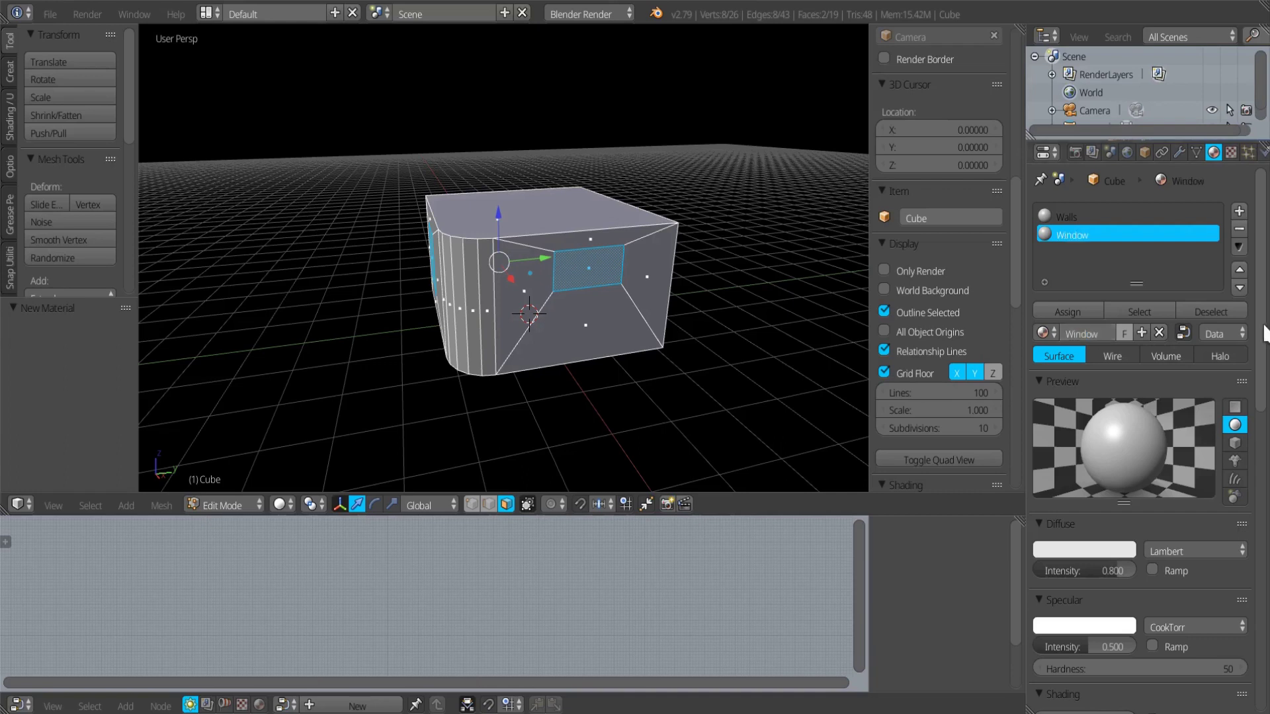
- Set the Window material's EnVi construction type to Window and its construction make-up to Layers
{"action": "scroll", "coordinate": [1257, 663], "scroll_direction": "down", "scroll_amount": 15}
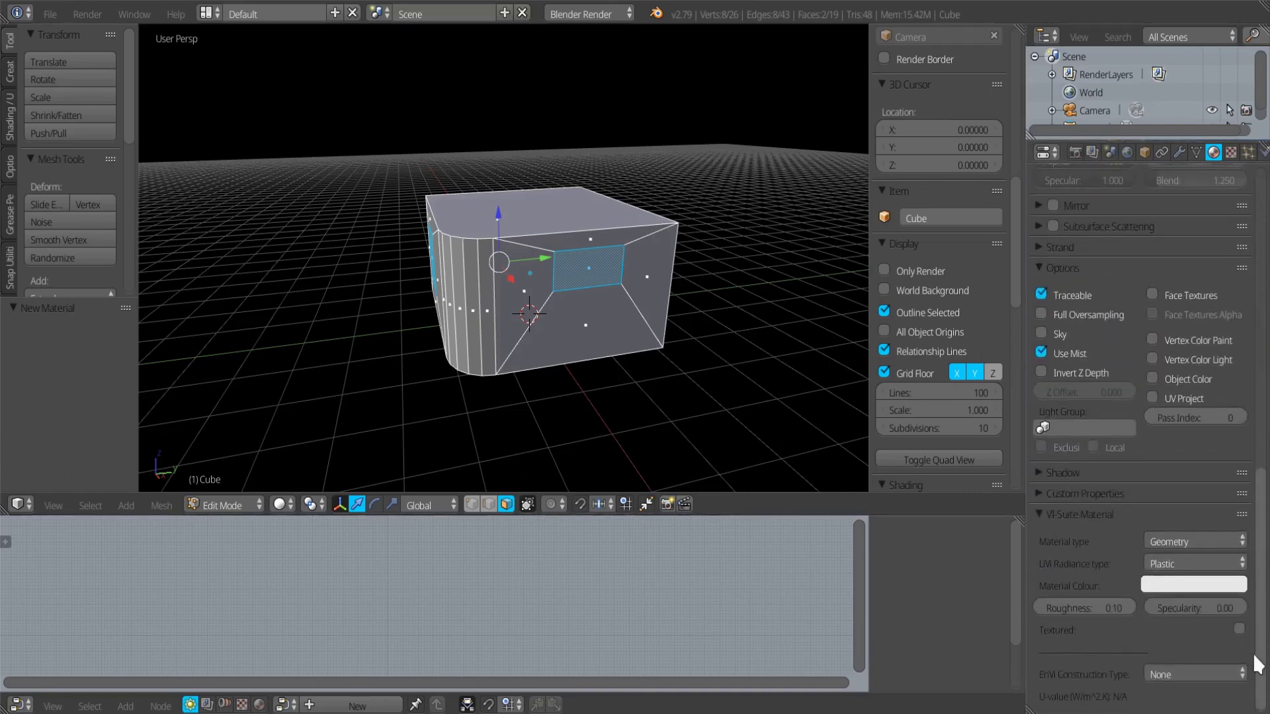
{"action": "left_click", "coordinate": [1176, 672]}
{"action": "left_click", "coordinate": [1174, 576]}
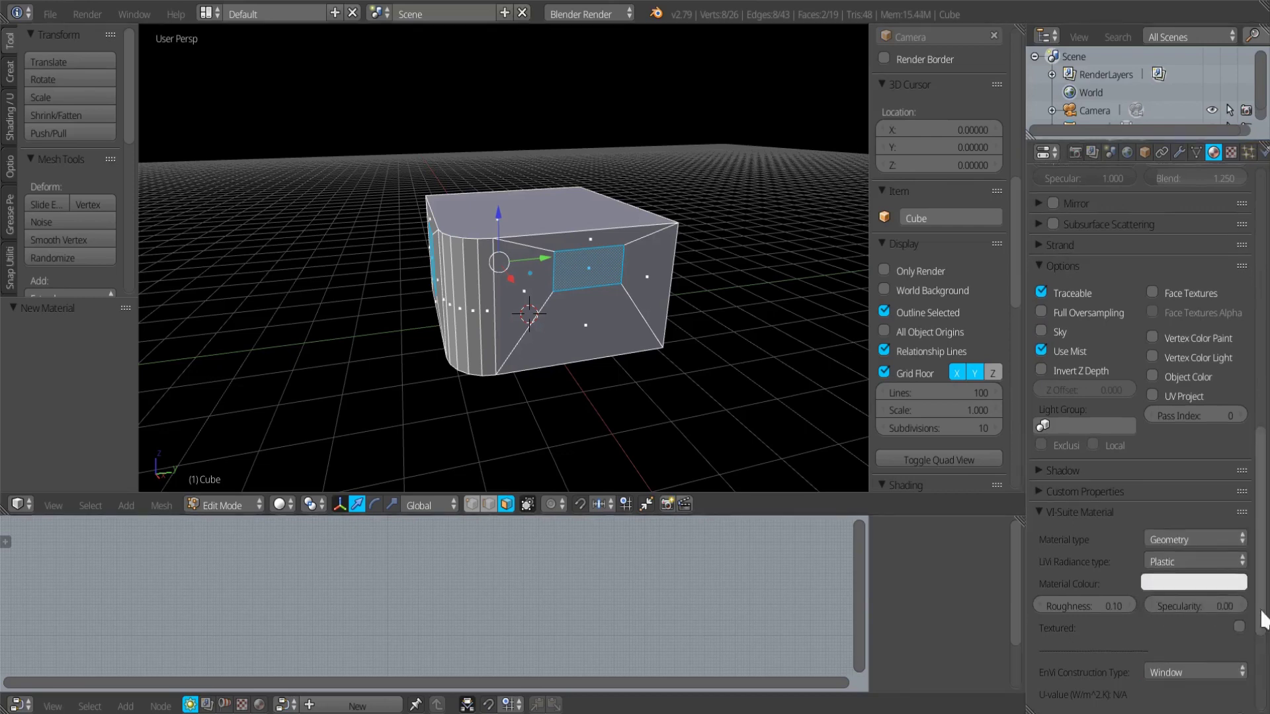
{"action": "scroll", "coordinate": [1254, 662], "scroll_direction": "down", "scroll_amount": 8}
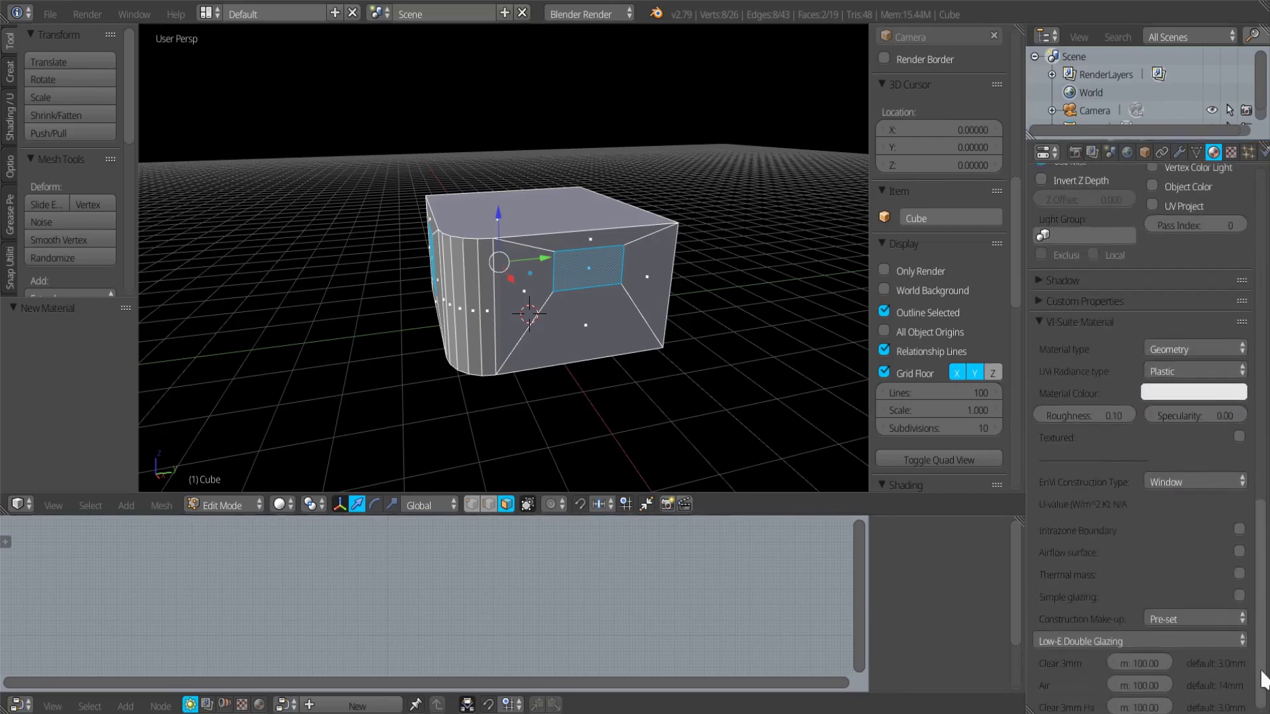
{"action": "left_click", "coordinate": [1181, 612]}
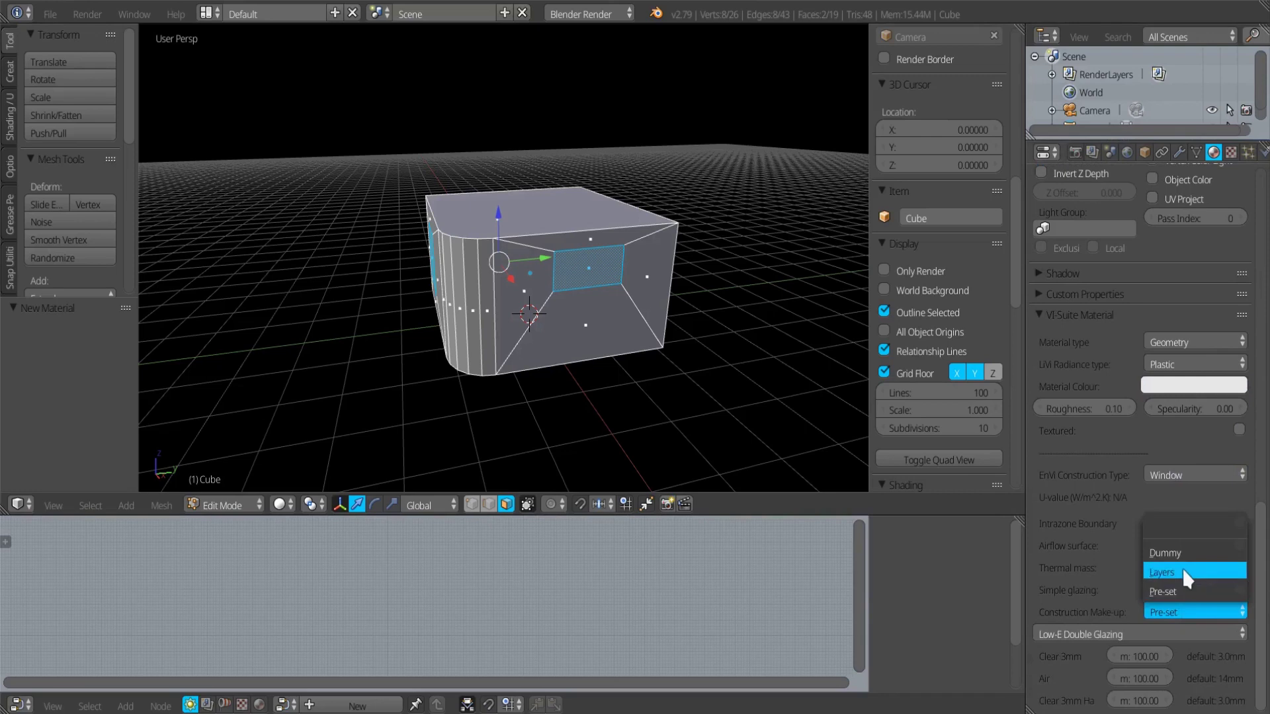
{"action": "left_click", "coordinate": [1184, 573]}
- Define the window's outside layer from the Database as Clear 3mm glass with a thickness of 3 mm
{"action": "left_click", "coordinate": [1205, 629]}
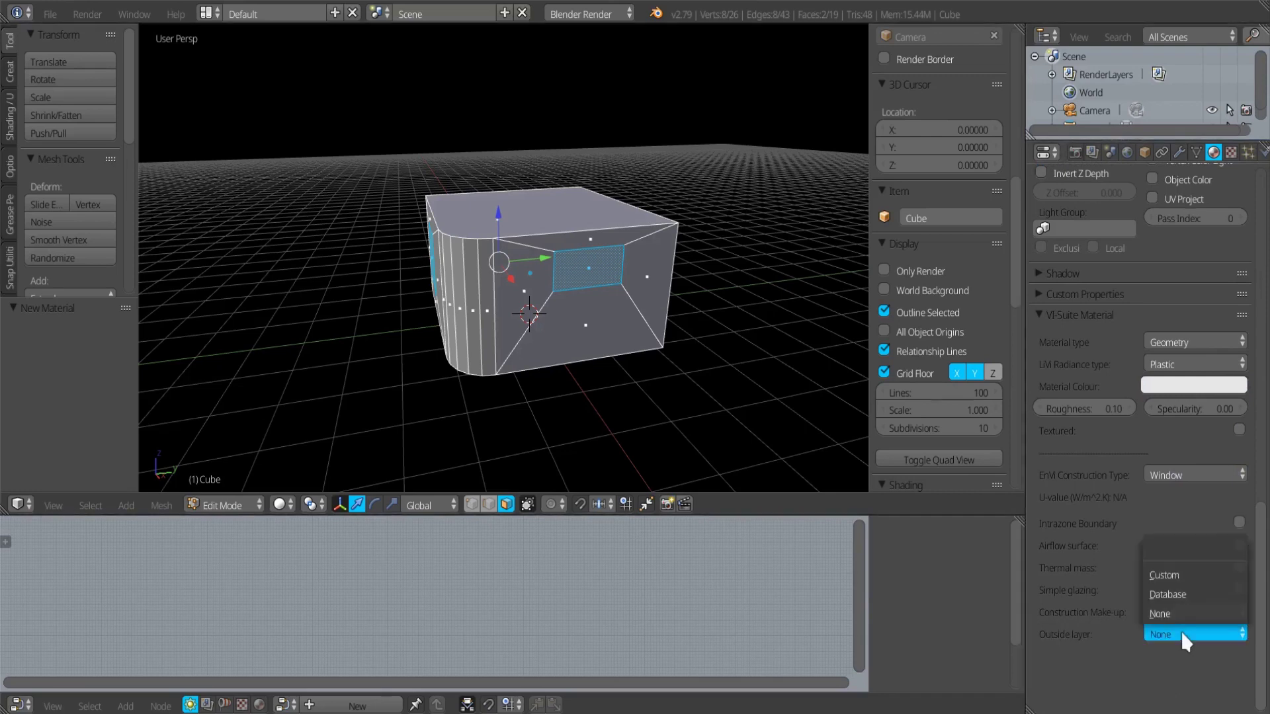
{"action": "left_click", "coordinate": [1189, 594]}
{"action": "scroll", "coordinate": [1244, 602], "scroll_direction": "down", "scroll_amount": 2}
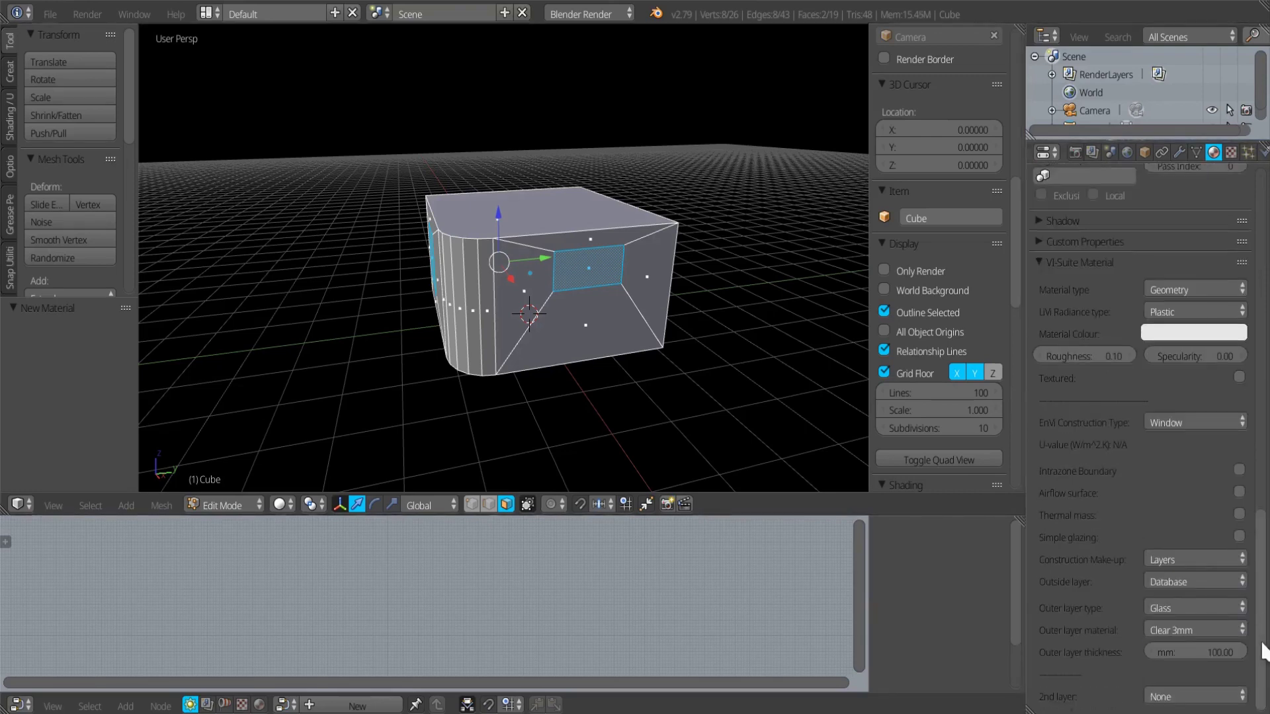
{"action": "left_click", "coordinate": [1186, 651]}
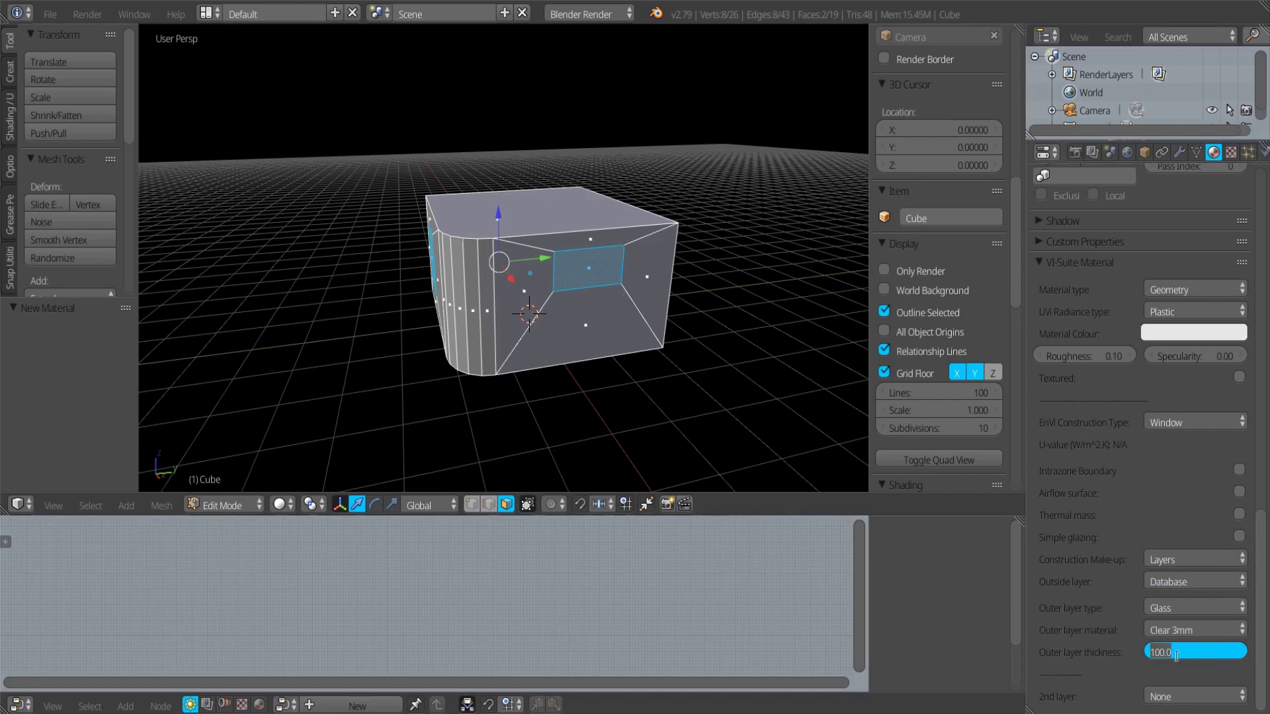
{"action": "type", "text": "3"}
{"action": "key", "text": "Return"}
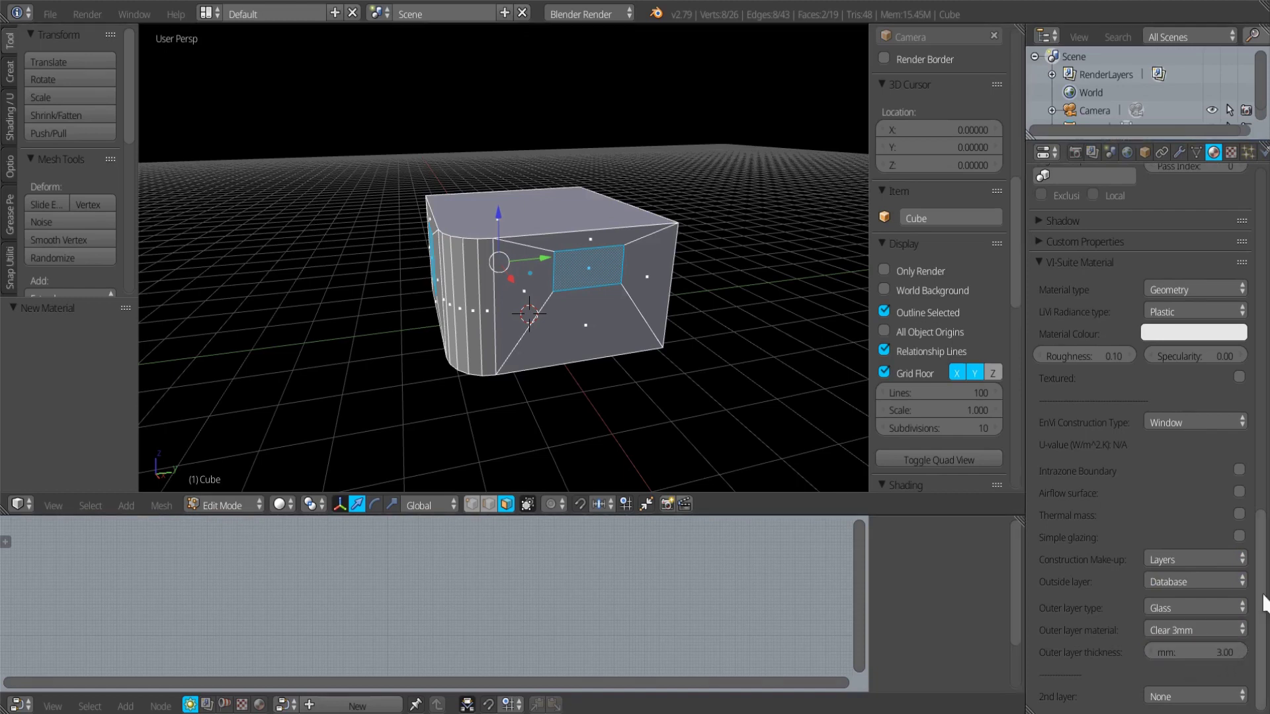
- Define the window's second layer from the Database as Argon gas with a thickness of 12 mm
{"action": "left_click", "coordinate": [1190, 691]}
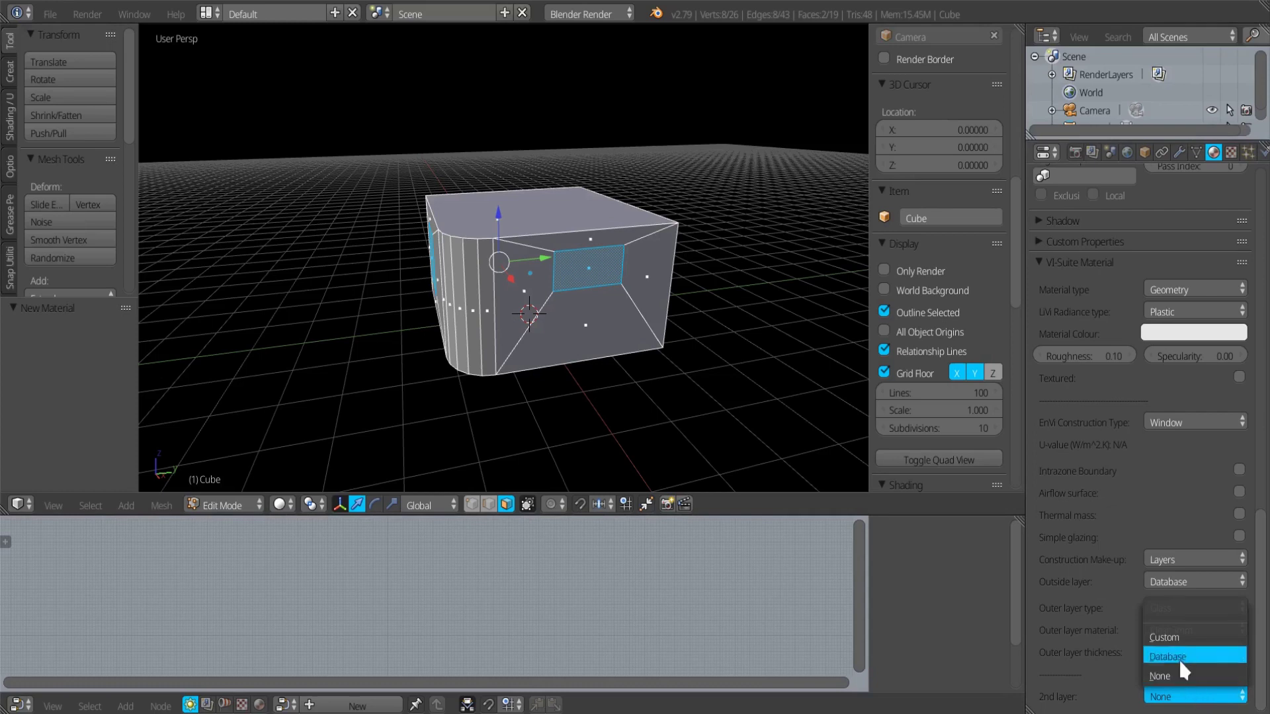
{"action": "left_click", "coordinate": [1177, 656]}
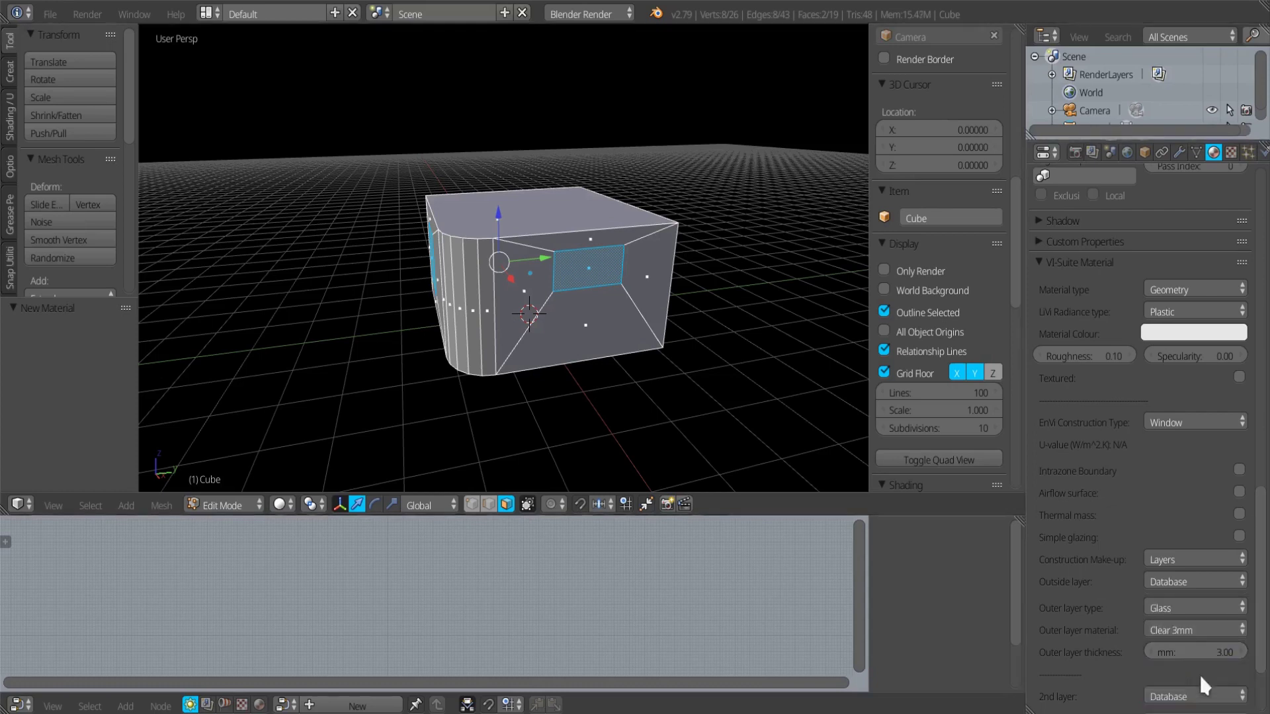
{"action": "scroll", "coordinate": [1260, 684], "scroll_direction": "down", "scroll_amount": 4}
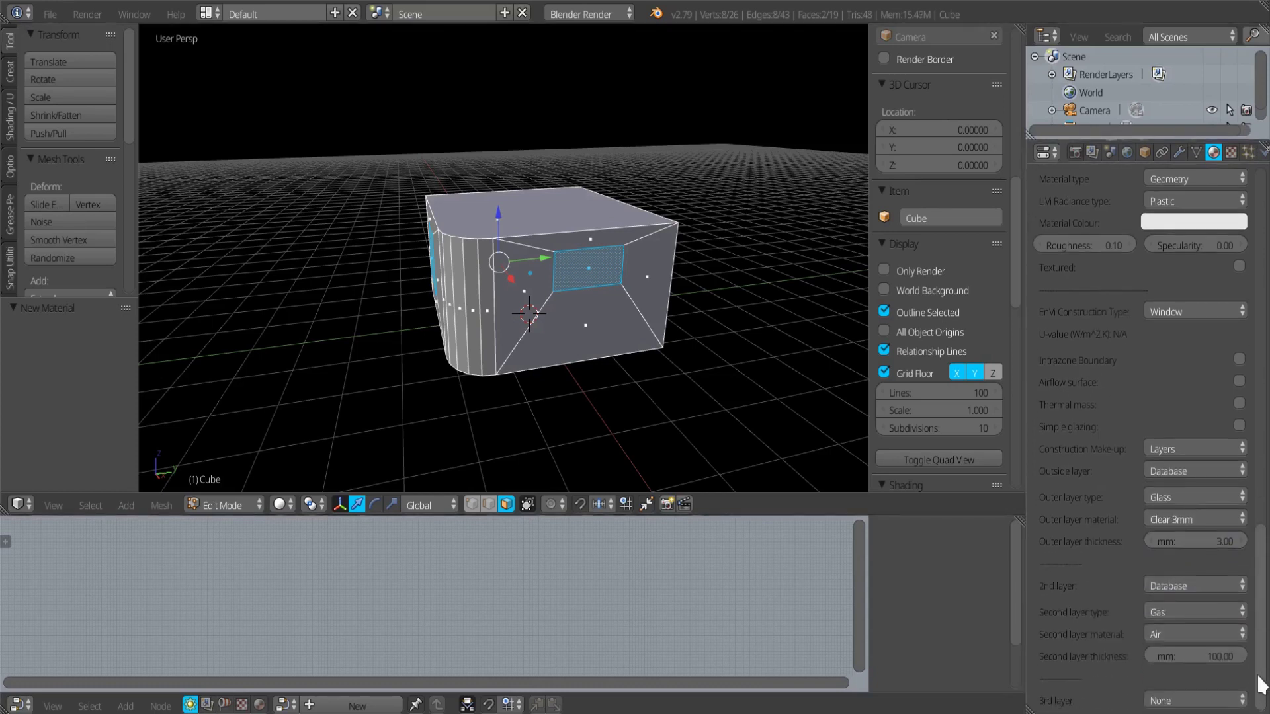
{"action": "left_click", "coordinate": [1172, 633]}
{"action": "left_click", "coordinate": [1174, 589]}
{"action": "left_click", "coordinate": [1193, 656]}
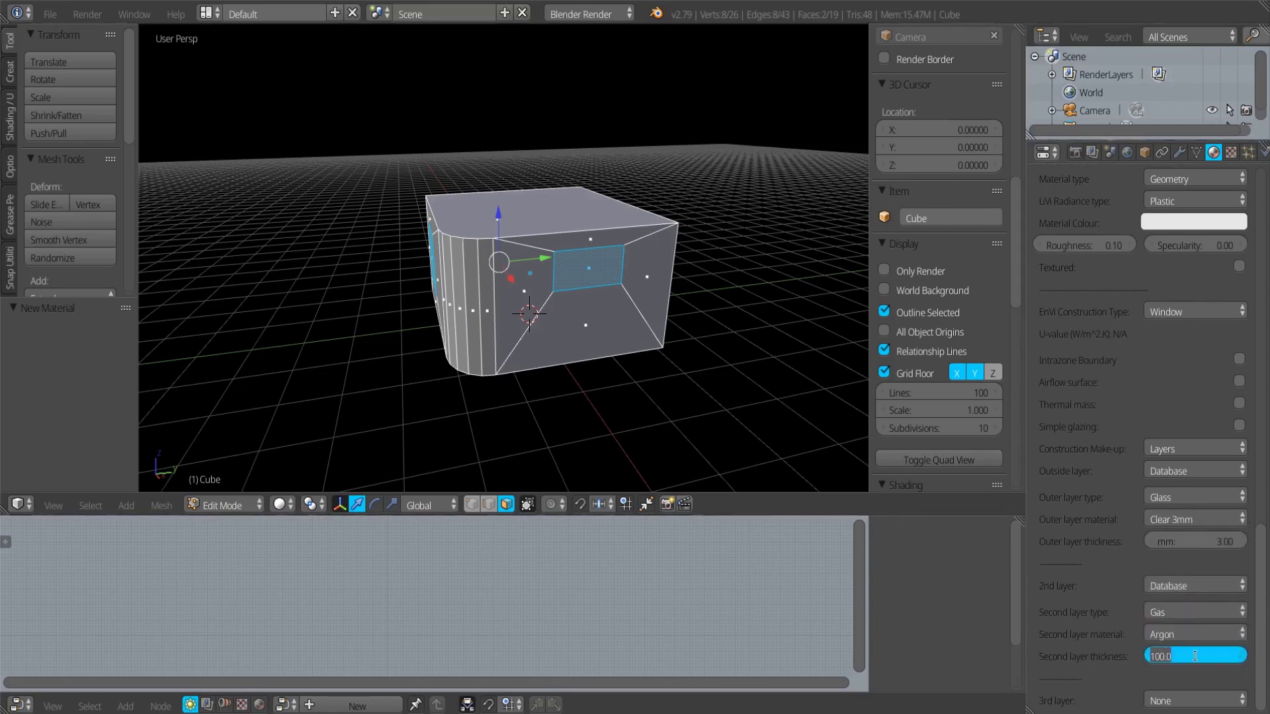
{"action": "type", "text": "12."}
{"action": "key", "text": "Return"}
- Define the window's third layer from the Database as Clear 3mm glass with a thickness of 3 mm
{"action": "left_click", "coordinate": [1198, 702]}
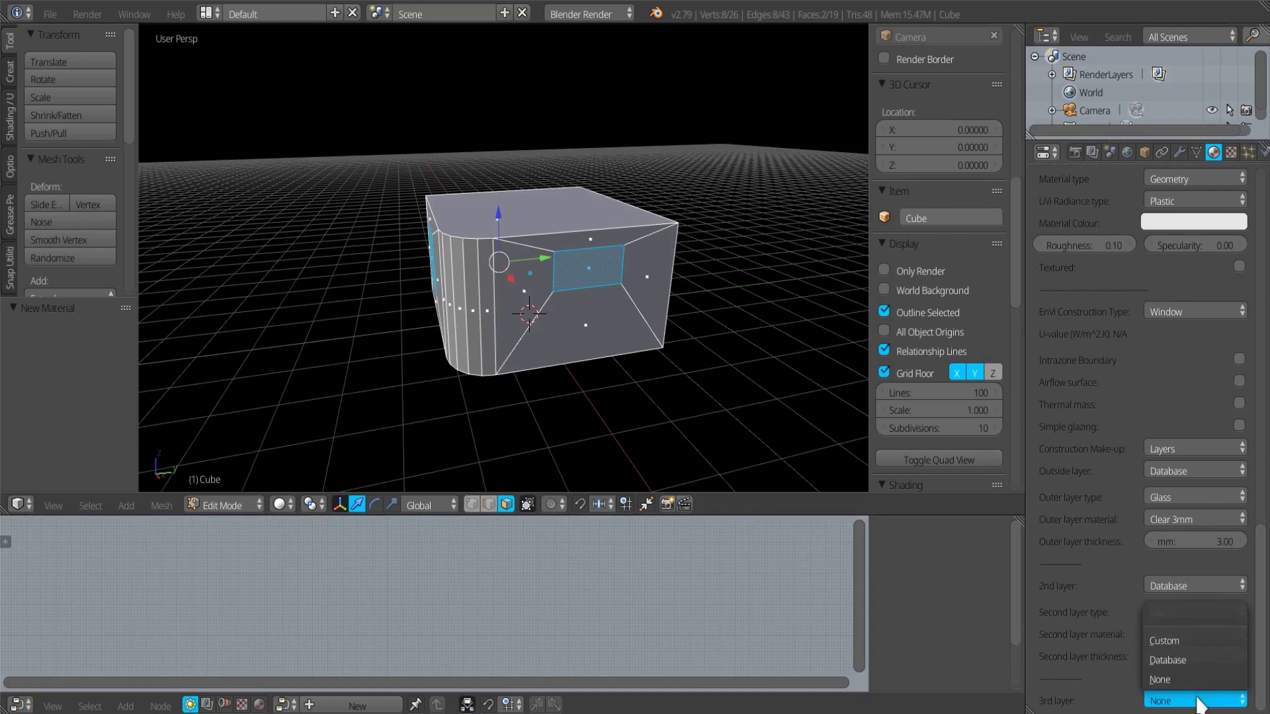
{"action": "left_click", "coordinate": [1217, 660]}
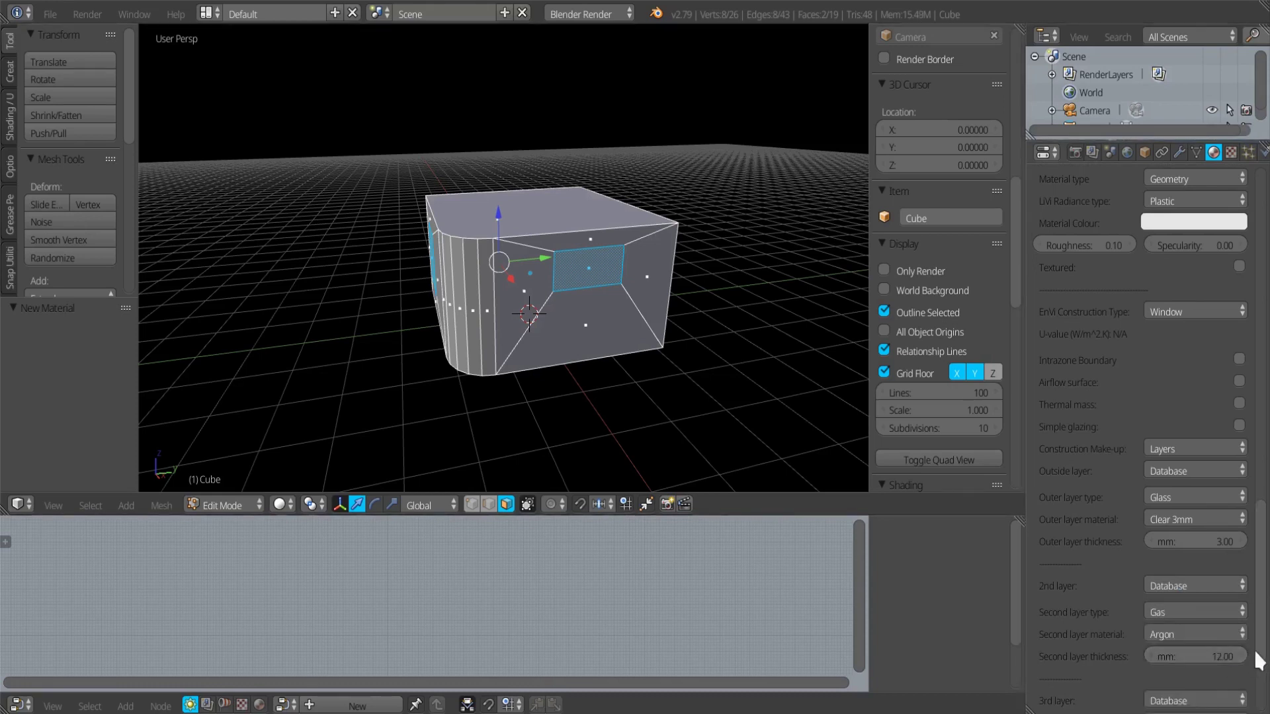
{"action": "scroll", "coordinate": [1231, 653], "scroll_direction": "down", "scroll_amount": 4}
{"action": "left_click", "coordinate": [1192, 651]}
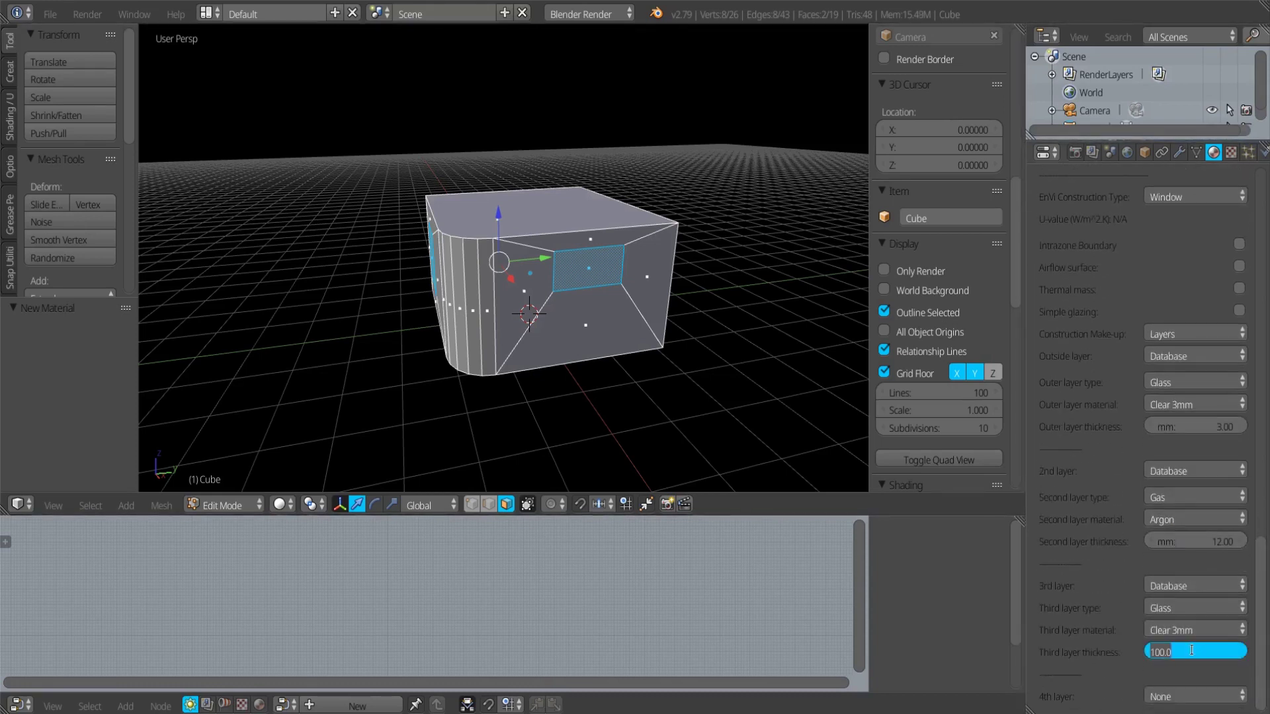
{"action": "key", "text": "Return"}
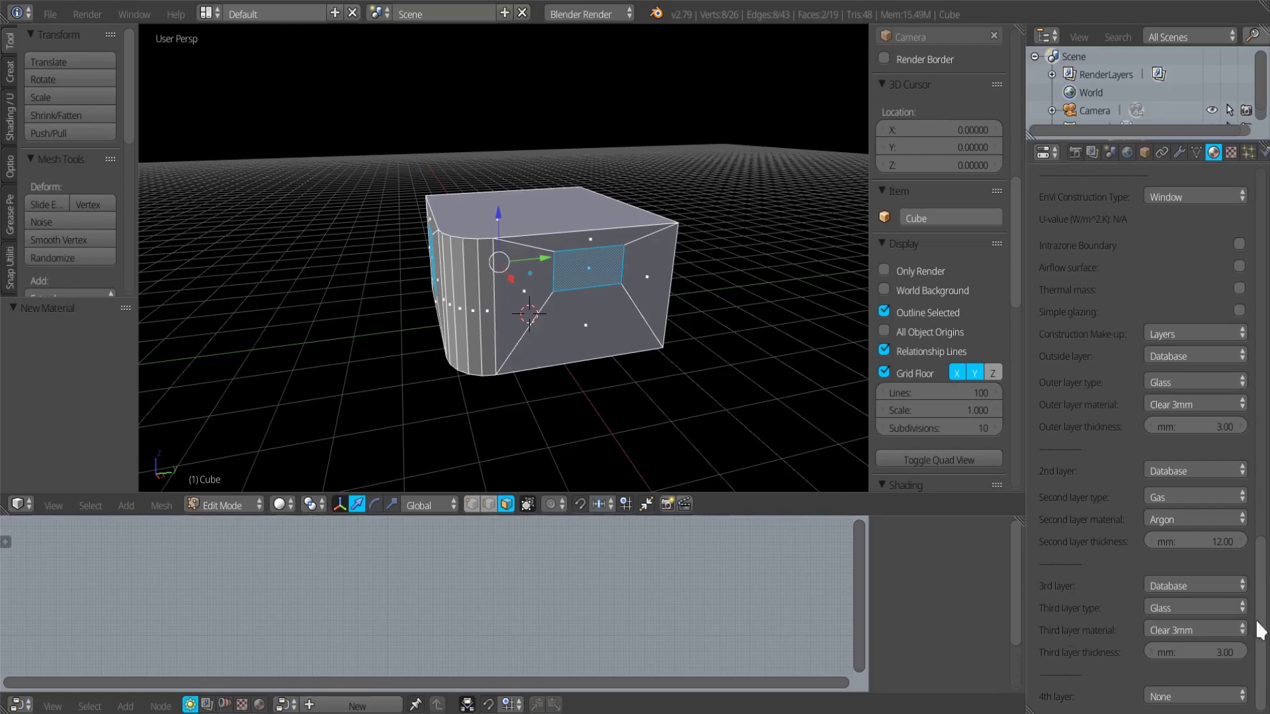
- Select the box's top face, assign it a new material slot, and create a material in it named Roof
{"action": "left_click_drag", "start_coordinate": [1263, 625], "coordinate": [1257, 255]}
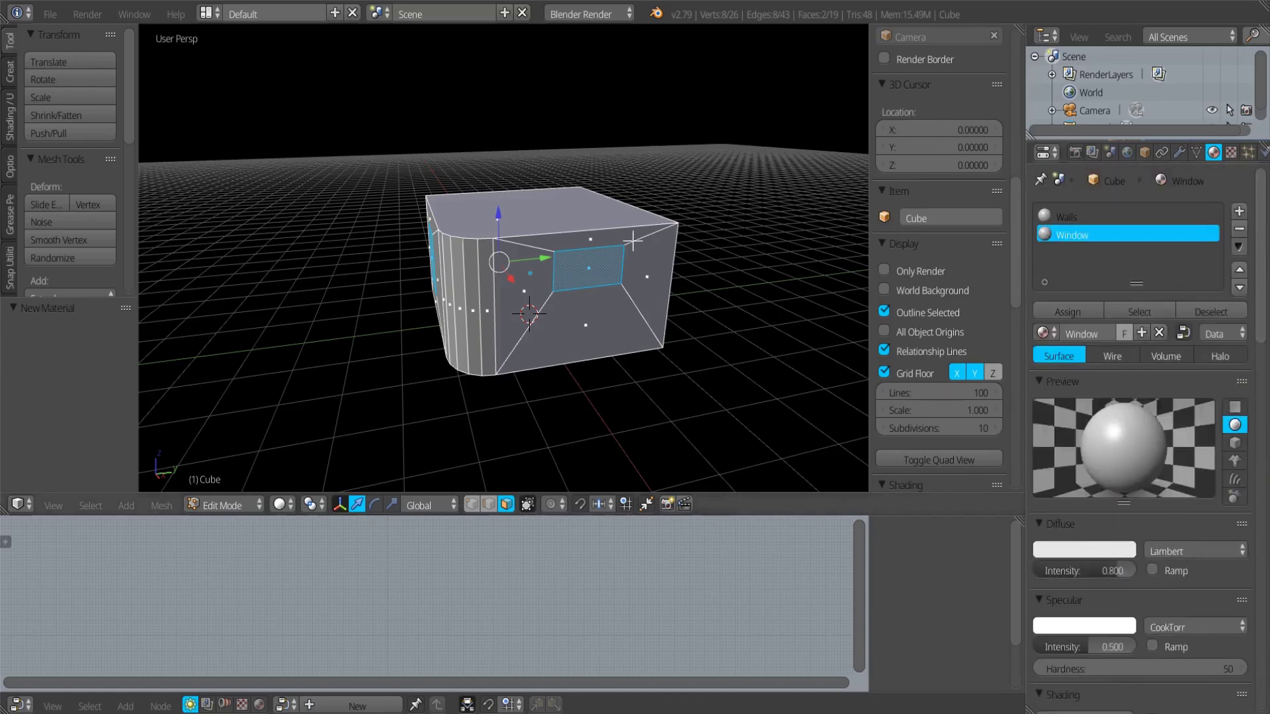
{"action": "right_click", "coordinate": [563, 219]}
{"action": "middle_click_drag", "start_coordinate": [534, 277], "coordinate": [584, 266]}
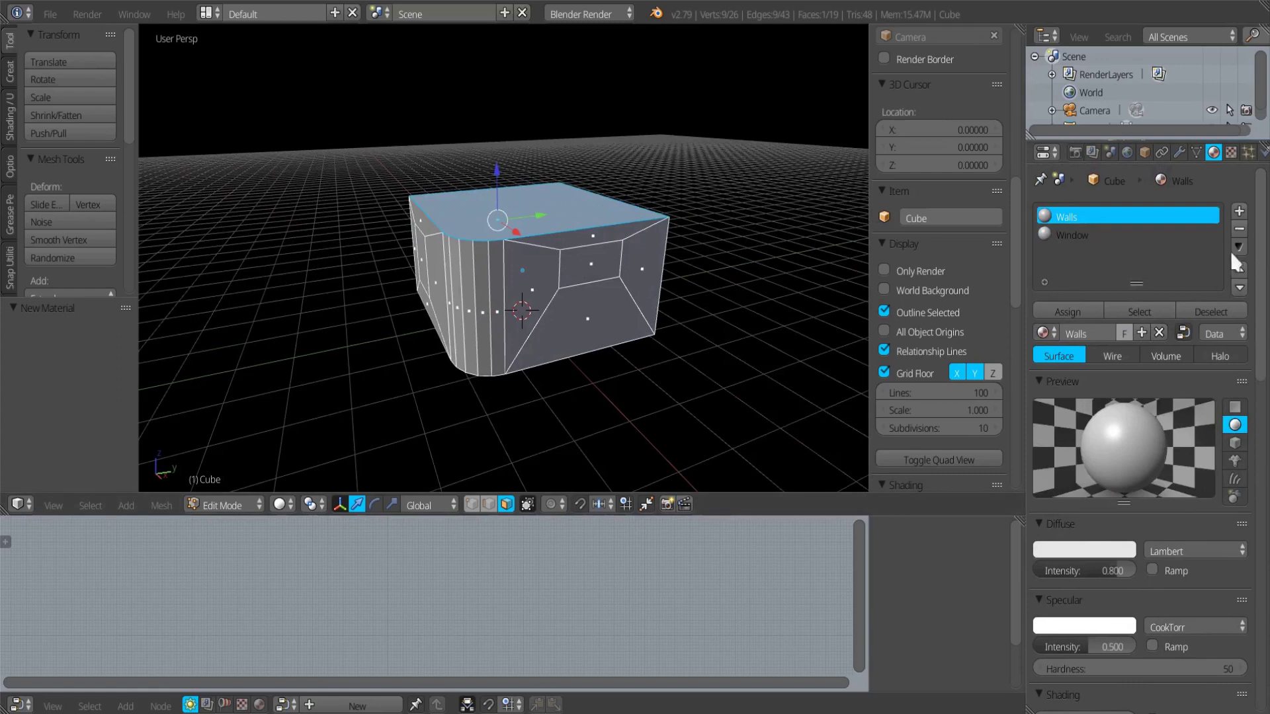
{"action": "left_click", "coordinate": [1239, 211]}
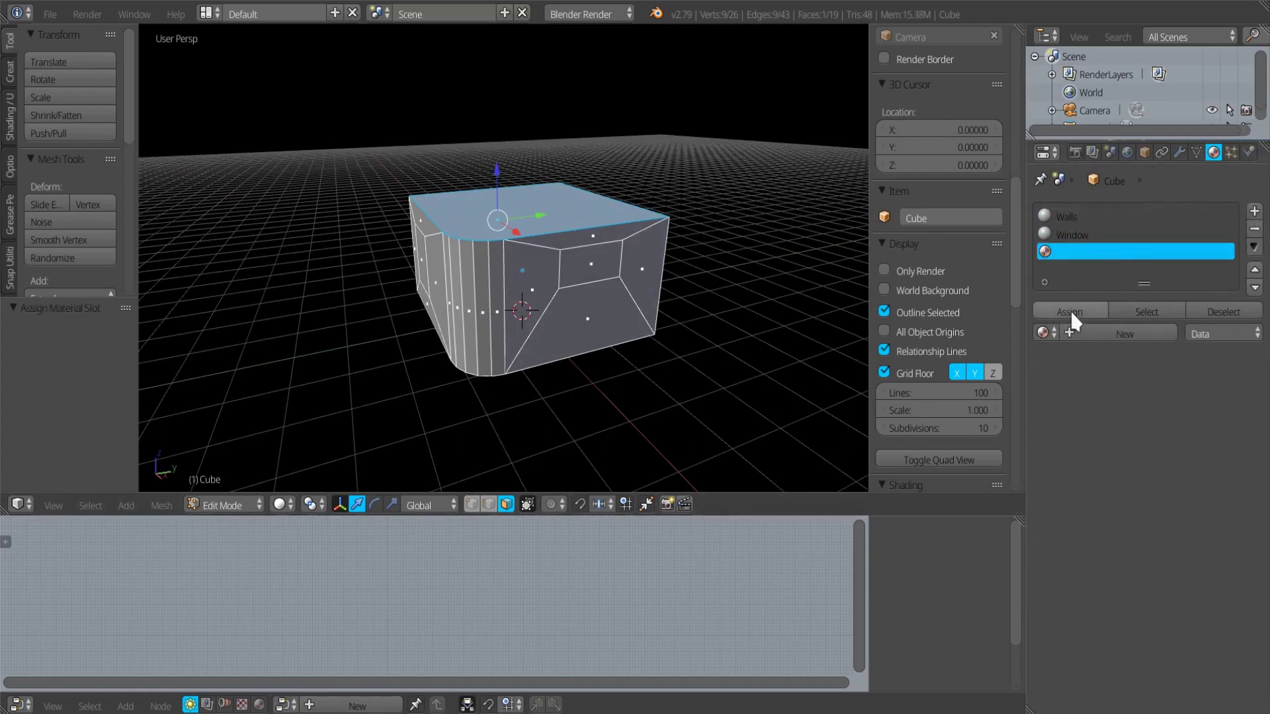
{"action": "left_click", "coordinate": [1097, 328]}
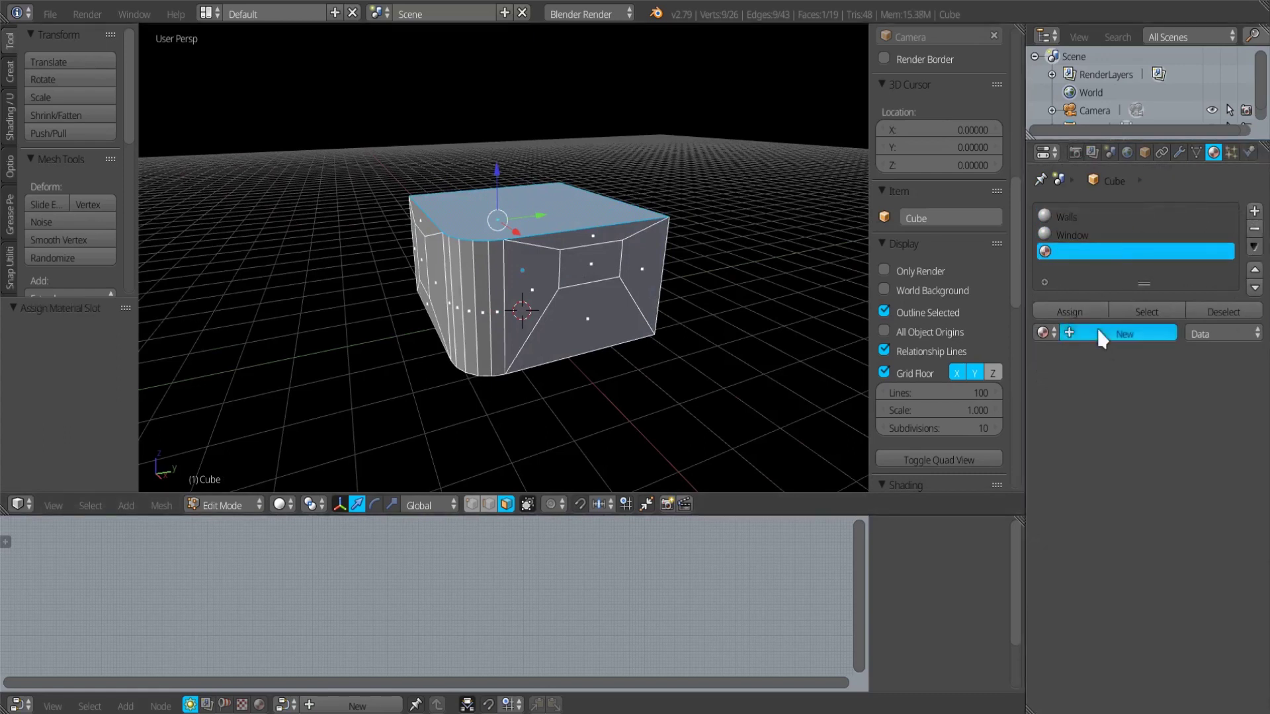
{"action": "type", "text": "Roof"}
{"action": "key", "text": "Return"}
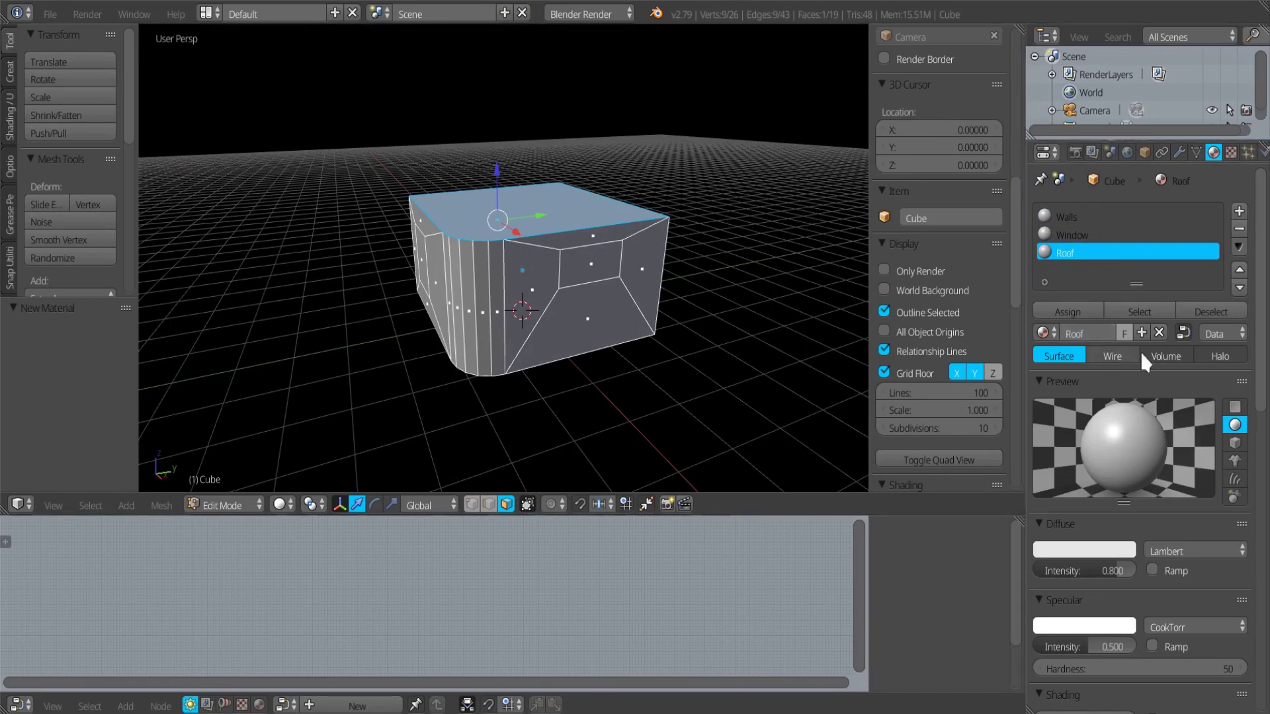
- Set the Roof material's EnVi construction type to Roof
{"action": "left_click_drag", "start_coordinate": [1260, 381], "coordinate": [1266, 681]}
{"action": "left_click", "coordinate": [1203, 675]}
{"action": "left_click", "coordinate": [1158, 615]}
{"action": "left_click_drag", "start_coordinate": [1265, 598], "coordinate": [1257, 681]}
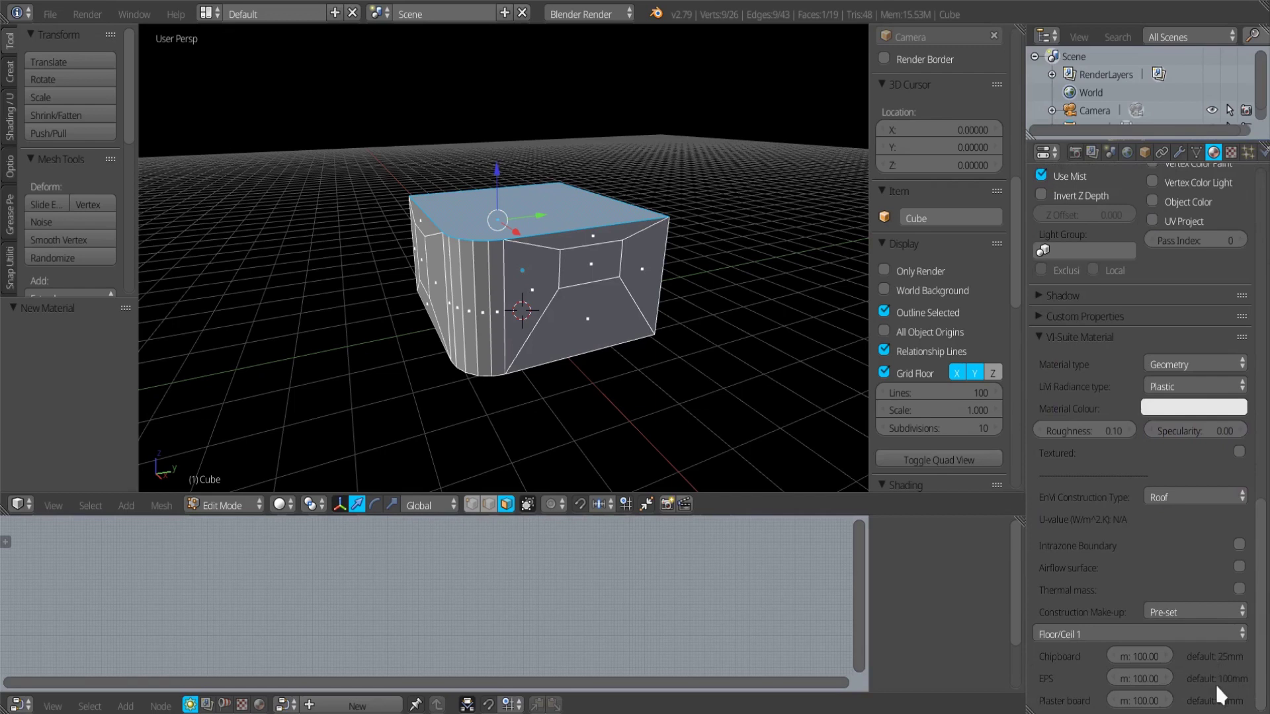
- Set the thickness of both the Chipboard and Plaster board layers in the roof's Floor/Ceil 1 preset to 25 mm
{"action": "left_click", "coordinate": [1133, 649]}
{"action": "type", "text": "25"}
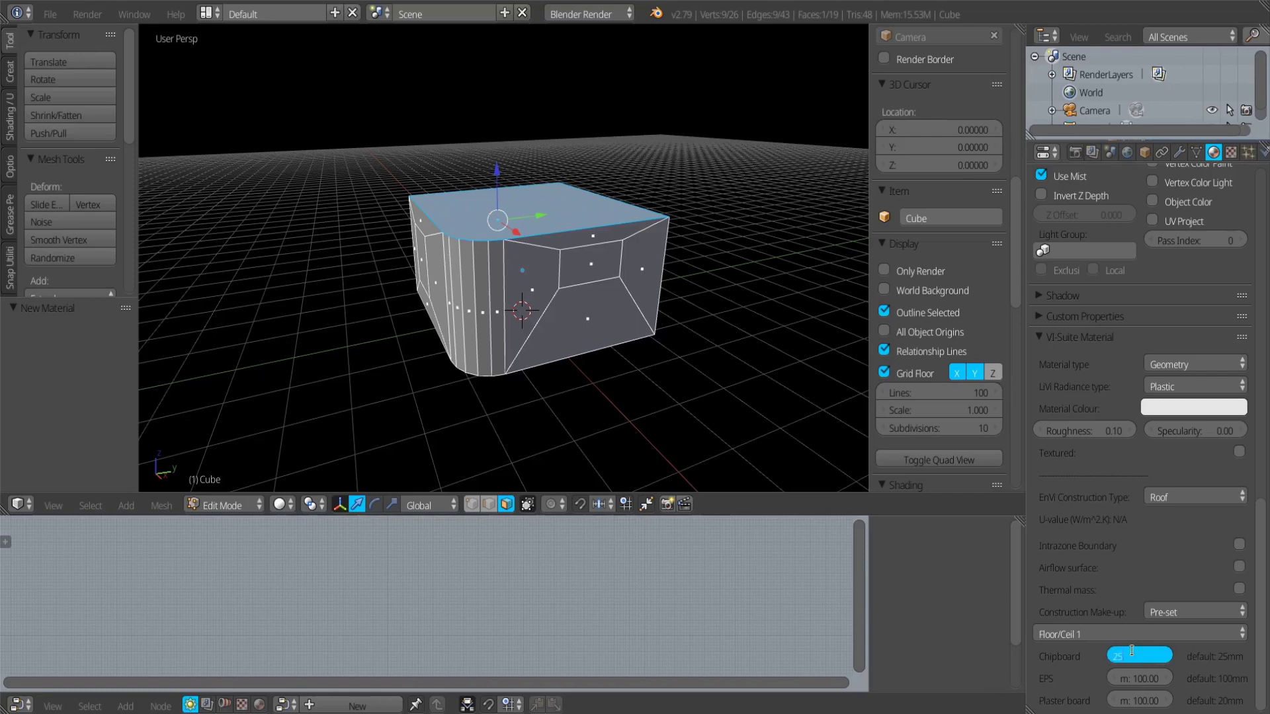
{"action": "key", "text": "Tab"}
{"action": "key", "text": "Tab"}
{"action": "type", "text": "2"}
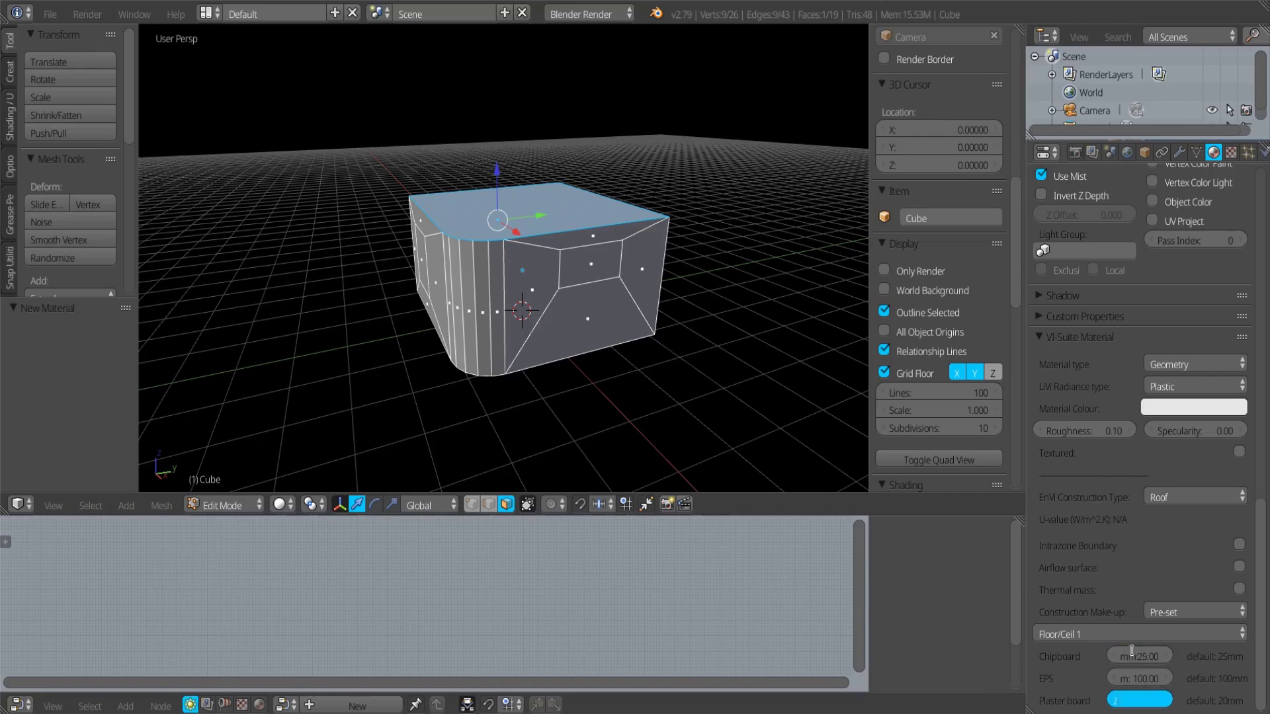
{"action": "type", "text": "5"}
{"action": "key", "text": "Return"}
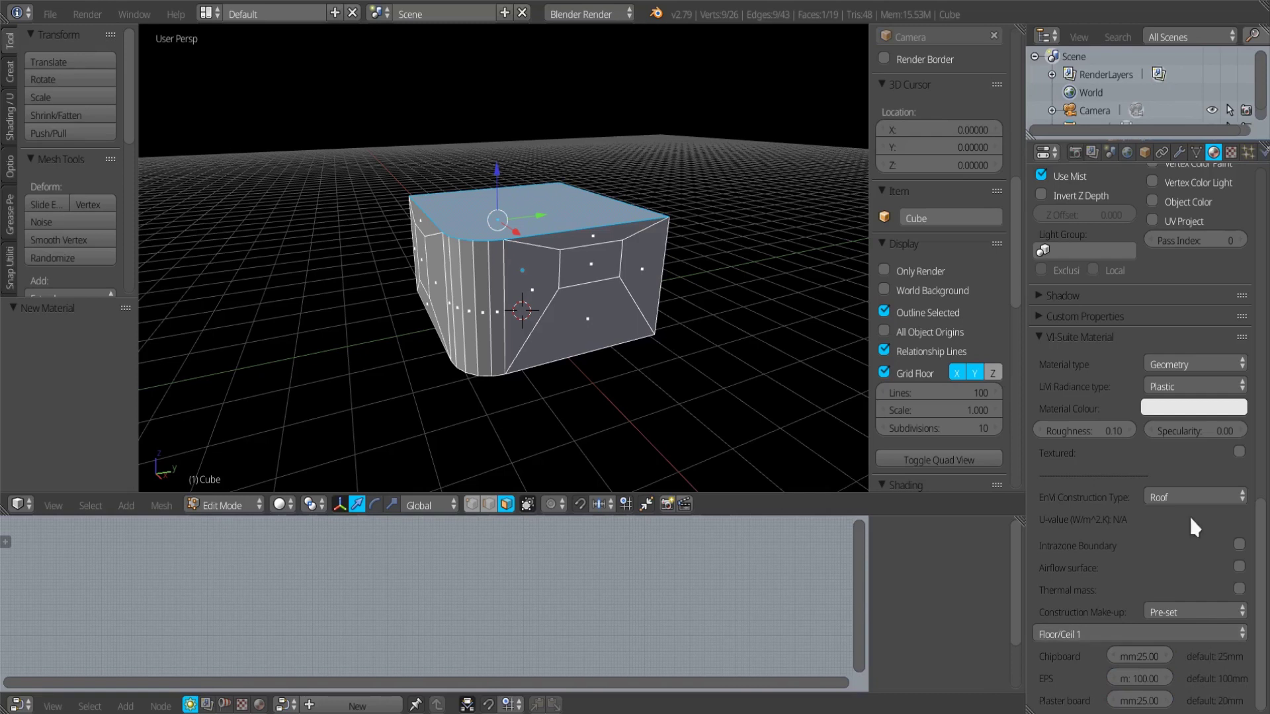
- Select the box's bottom face, assign it a new material slot, and create a material in it named Floor
{"action": "middle_click_drag", "start_coordinate": [601, 405], "coordinate": [547, 363]}
{"action": "right_click", "coordinate": [499, 362]}
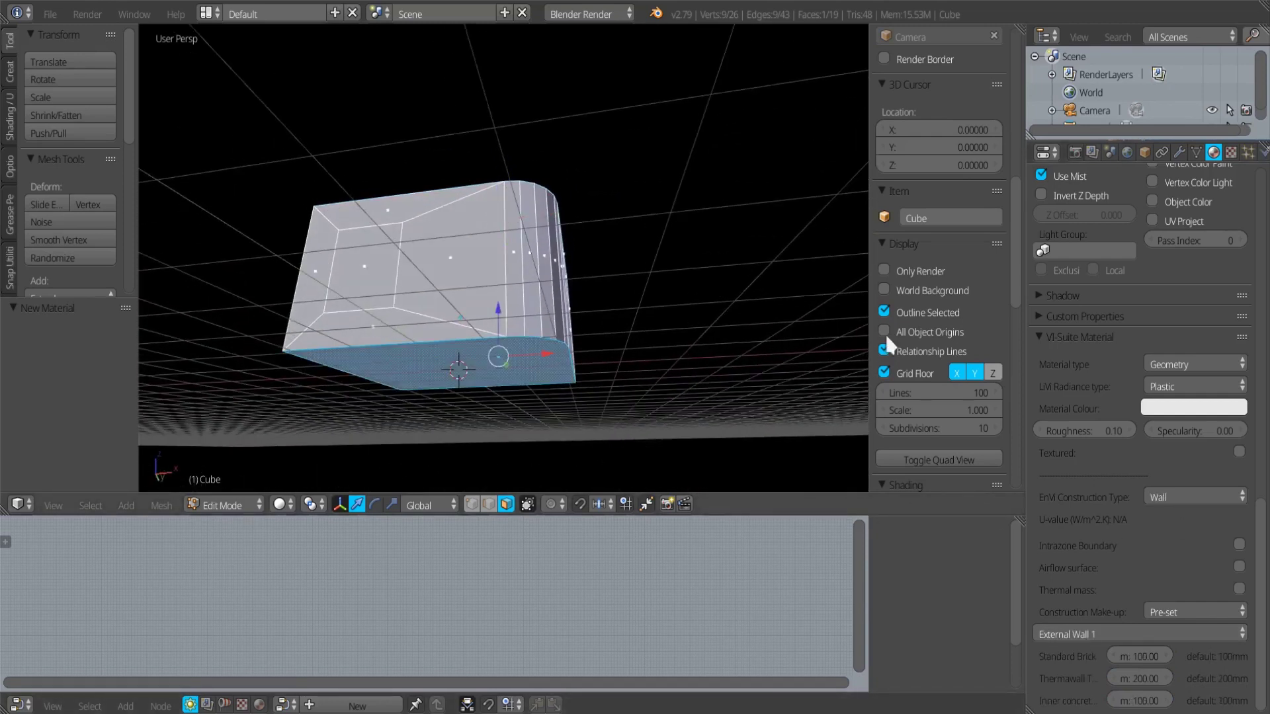
{"action": "left_click_drag", "start_coordinate": [1257, 530], "coordinate": [1251, 213]}
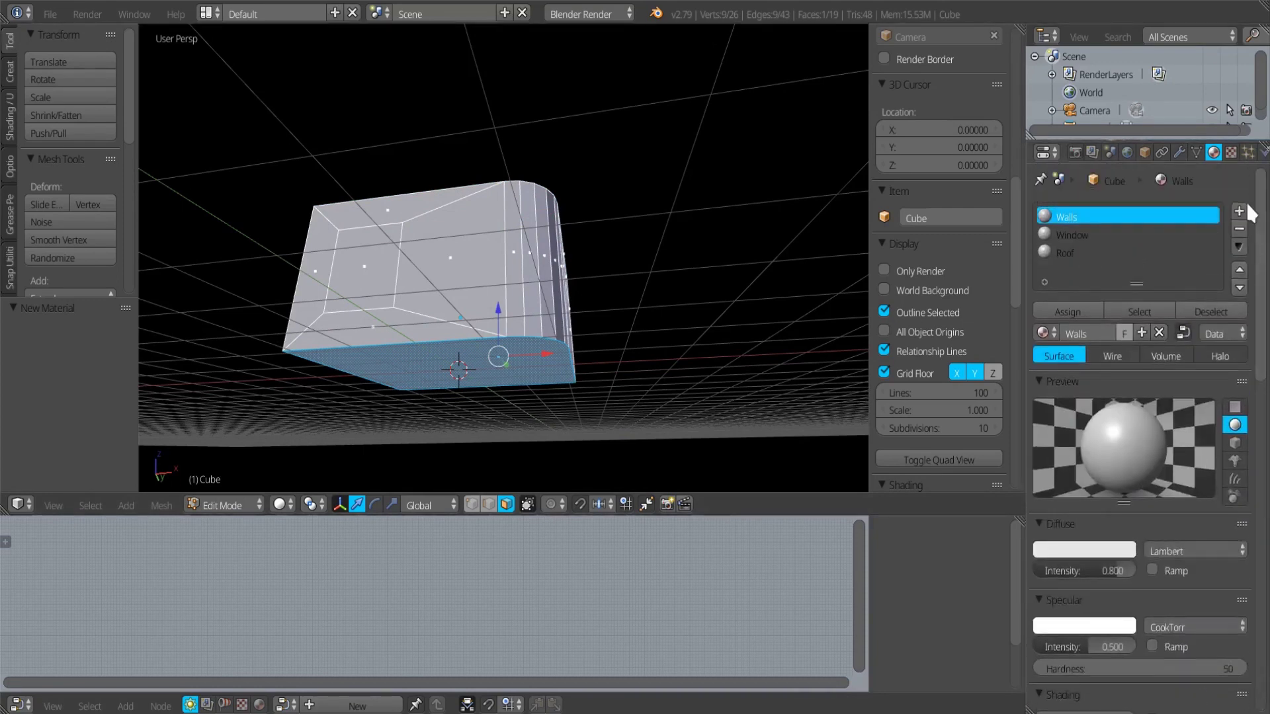
{"action": "left_click", "coordinate": [1240, 210]}
{"action": "left_click", "coordinate": [1063, 309]}
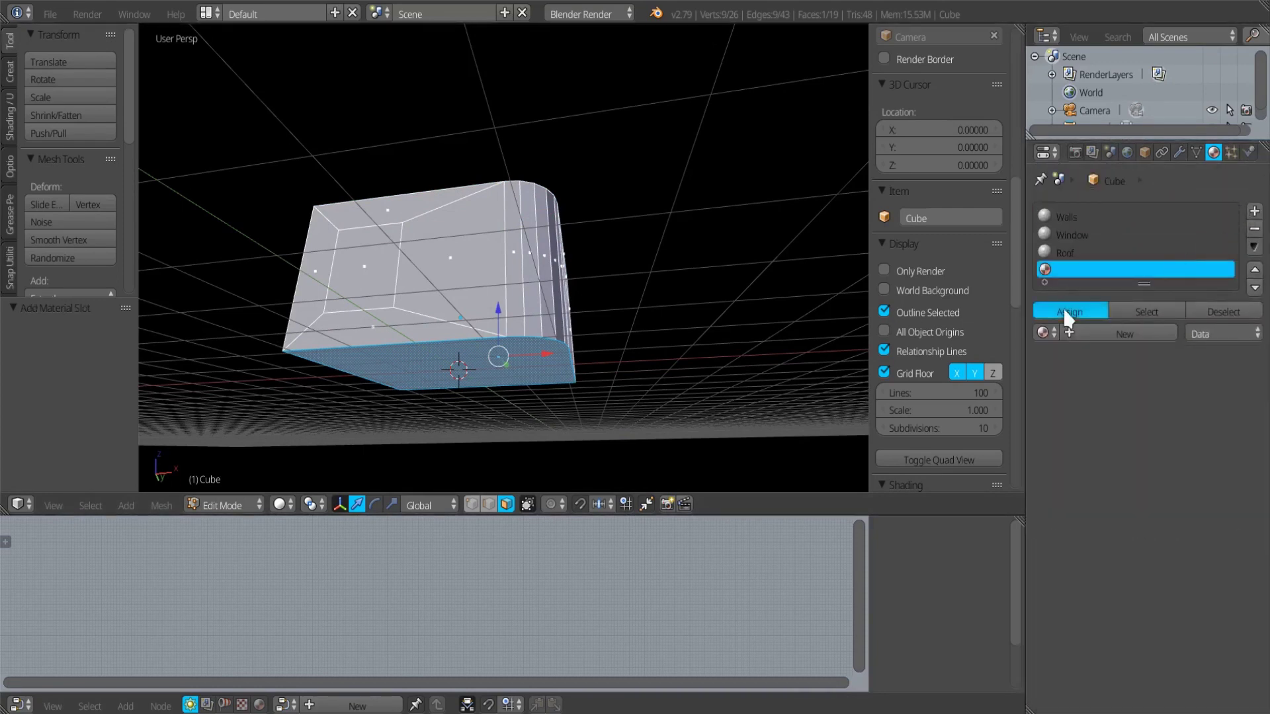
{"action": "left_click", "coordinate": [1101, 330]}
{"action": "left_click", "coordinate": [1096, 331]}
{"action": "type", "text": "Floor"}
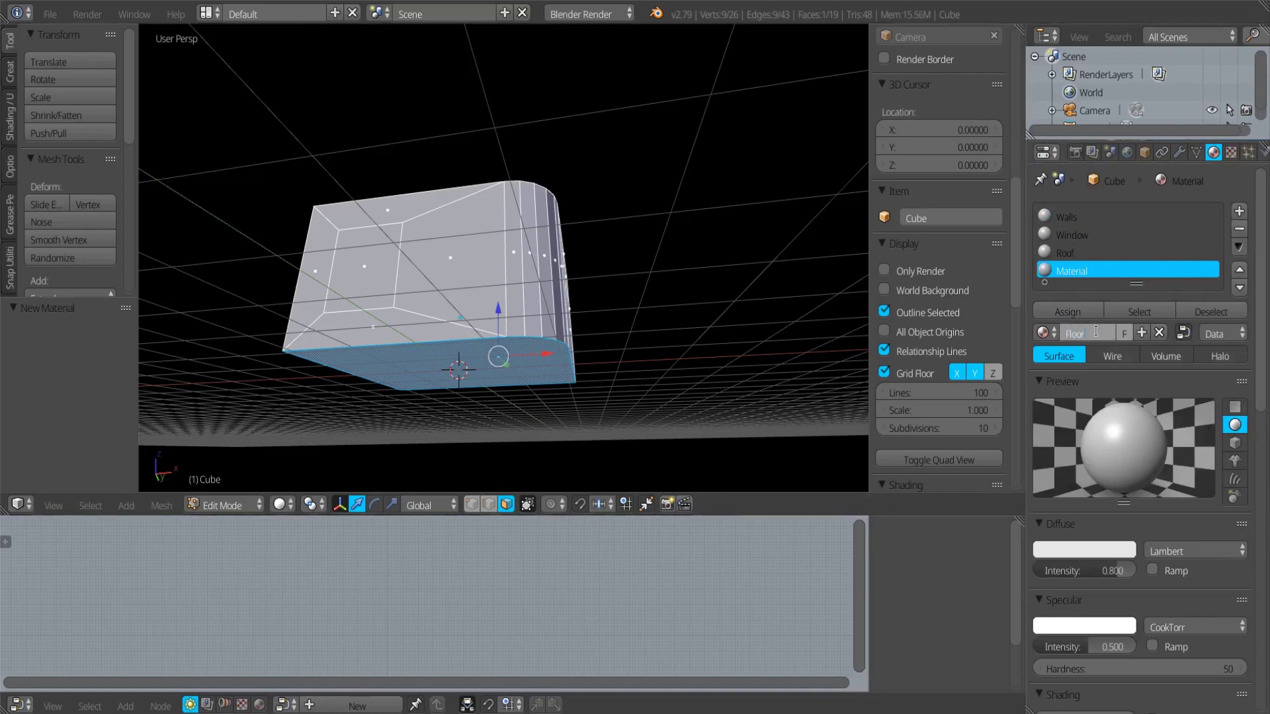
- Set the Floor material's EnVi construction type to Floor and its pre-set make-up to Ground Floor 1
{"action": "left_click_drag", "start_coordinate": [1261, 307], "coordinate": [1246, 610]}
{"action": "left_click", "coordinate": [1190, 673]}
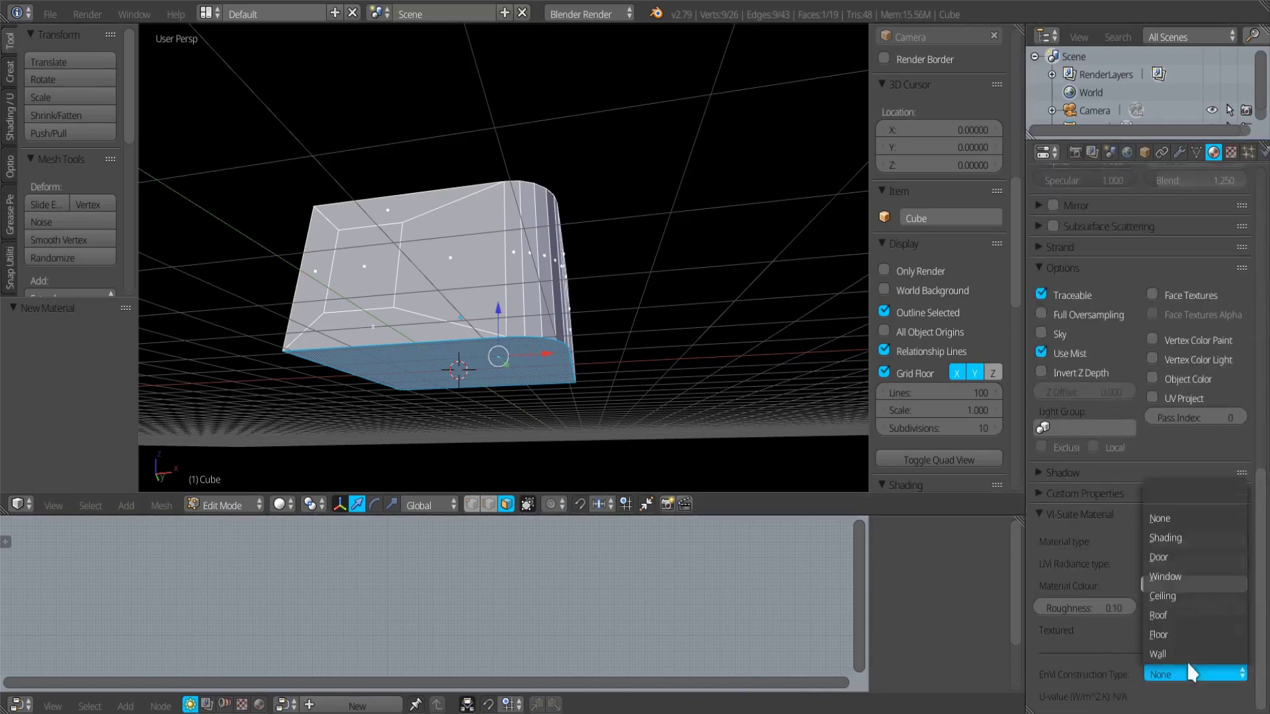
{"action": "left_click", "coordinate": [1182, 633]}
{"action": "left_click_drag", "start_coordinate": [1261, 588], "coordinate": [1259, 693]}
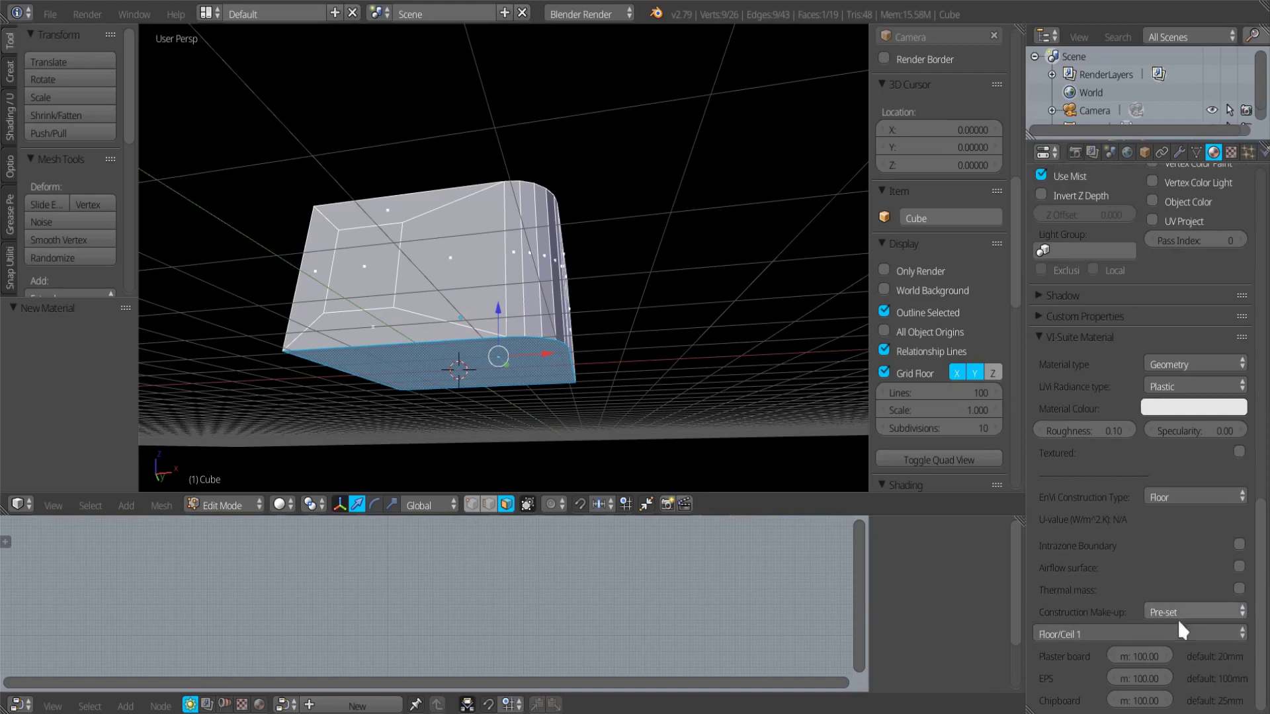
{"action": "left_click", "coordinate": [1159, 632]}
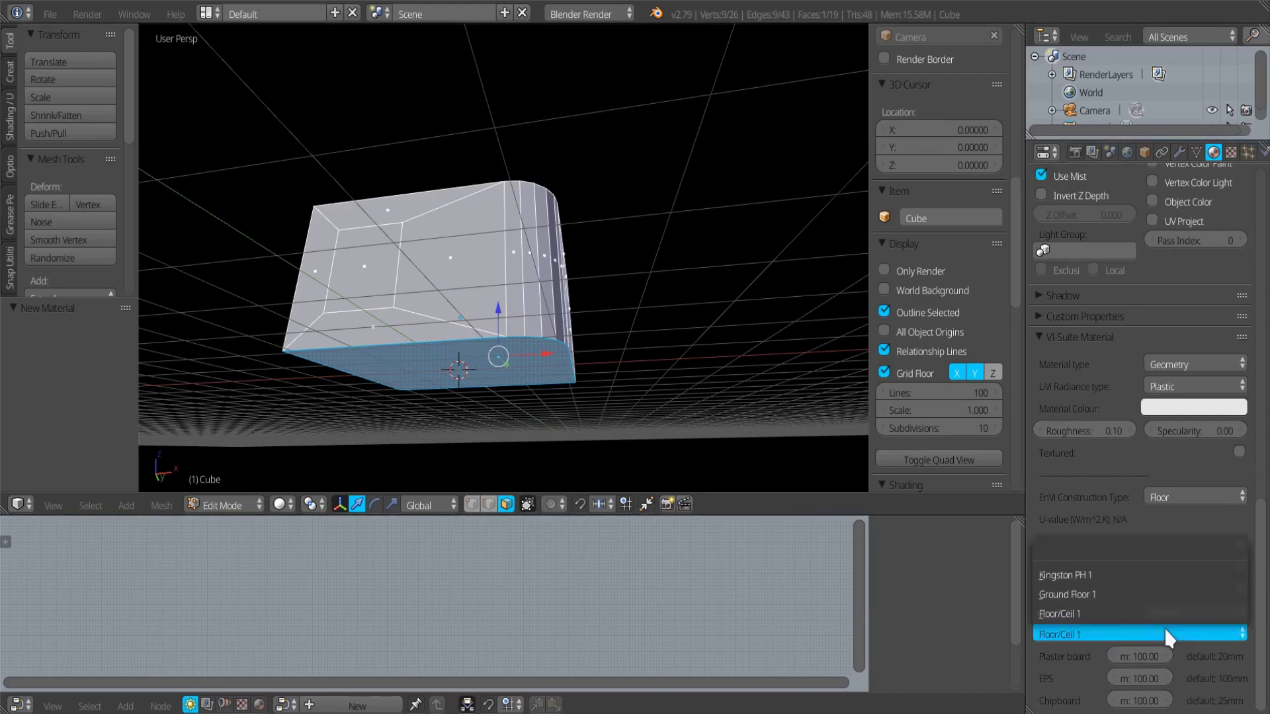
{"action": "left_click", "coordinate": [1137, 593]}
{"action": "scroll", "coordinate": [1263, 608], "scroll_direction": "down", "scroll_amount": 2}
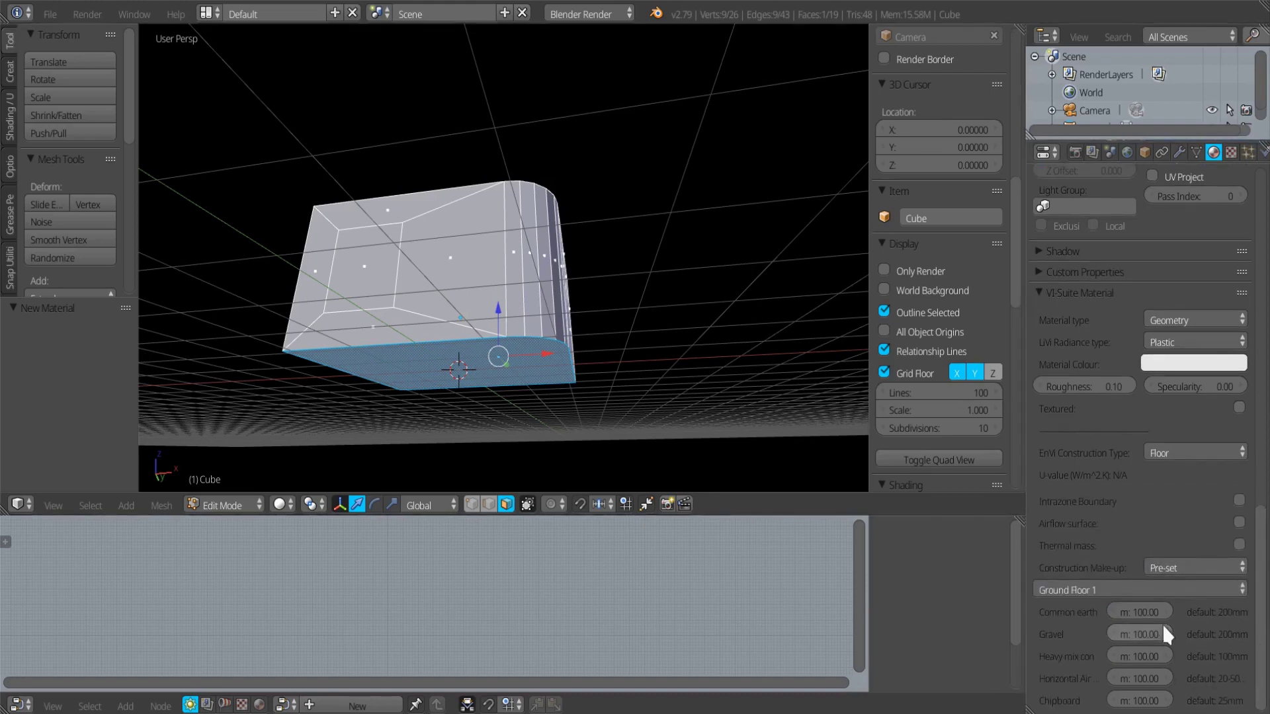
- Set the Ground Floor 1 layer thicknesses: common earth and gravel 200 mm, heavy mix concrete 100 mm, horizontal air and chipboard 25 mm
{"action": "left_click", "coordinate": [1142, 611]}
{"action": "type", "text": "20"}
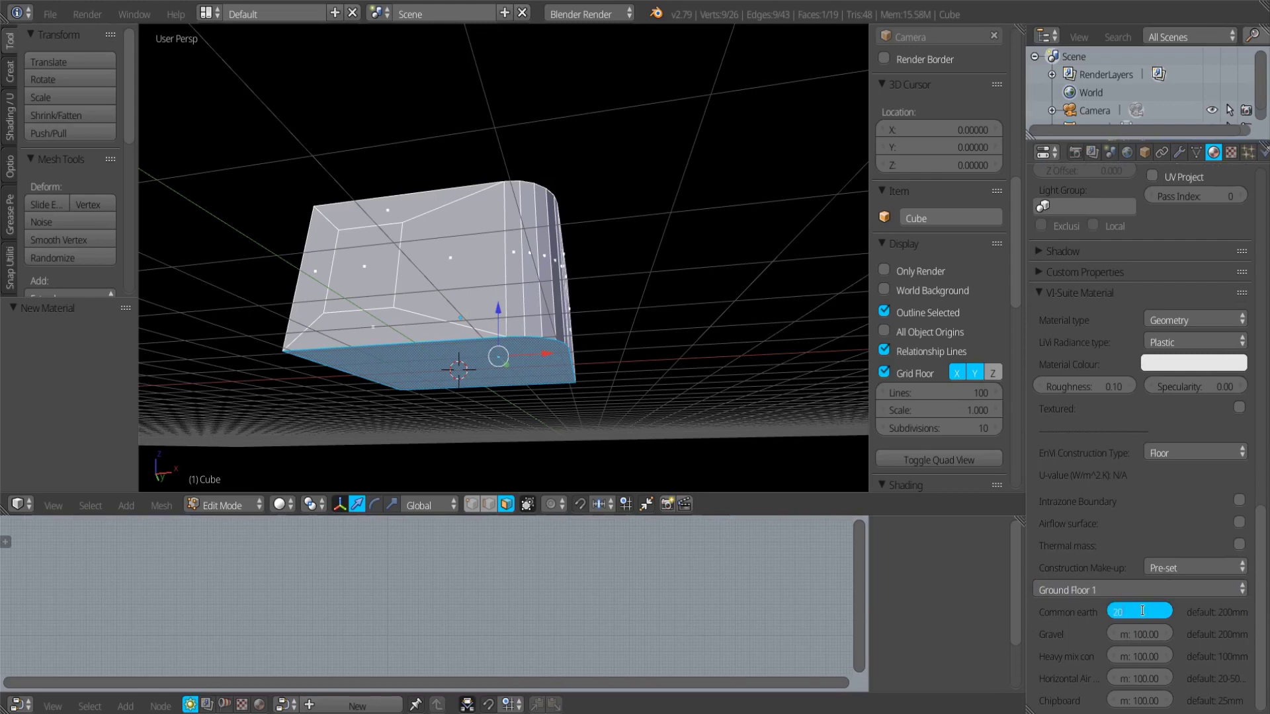
{"action": "type", "text": "0"}
{"action": "key", "text": "Tab"}
{"action": "type", "text": "200"}
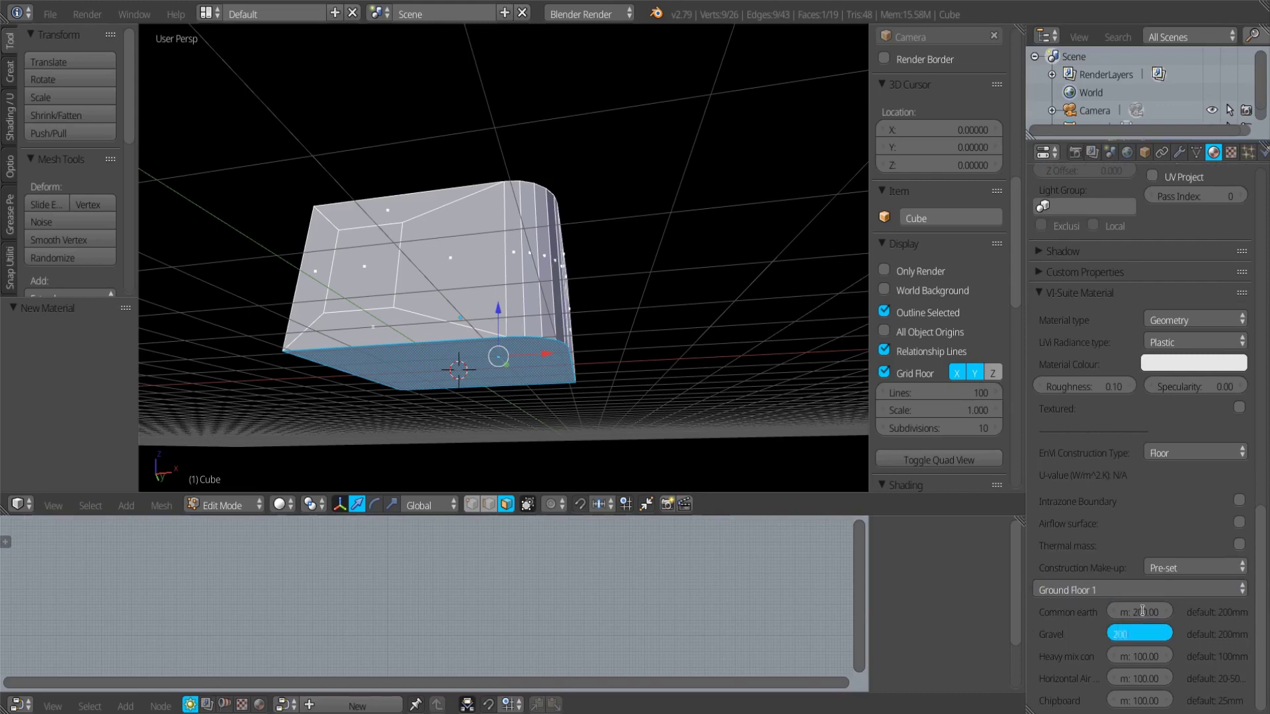
{"action": "key", "text": "Tab"}
{"action": "type", "text": "1"}
{"action": "key", "text": "Tab"}
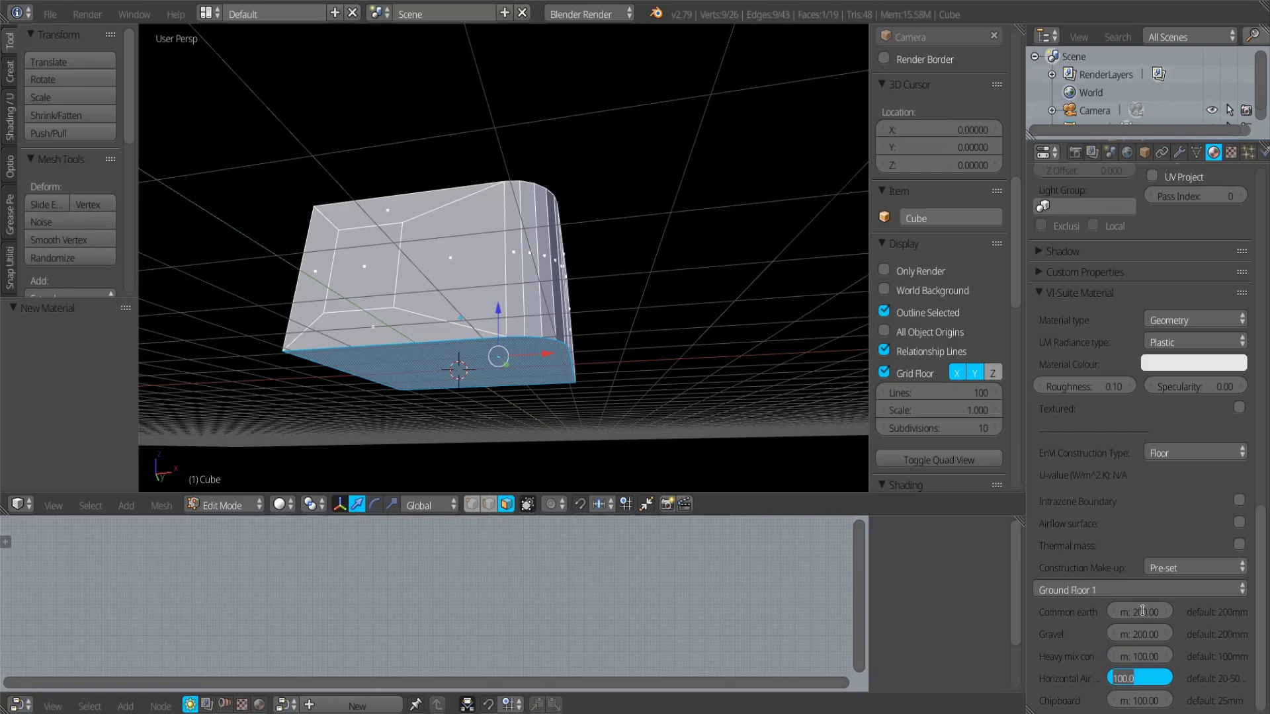
{"action": "type", "text": "25"}
{"action": "key", "text": "Tab"}
{"action": "type", "text": "24"}
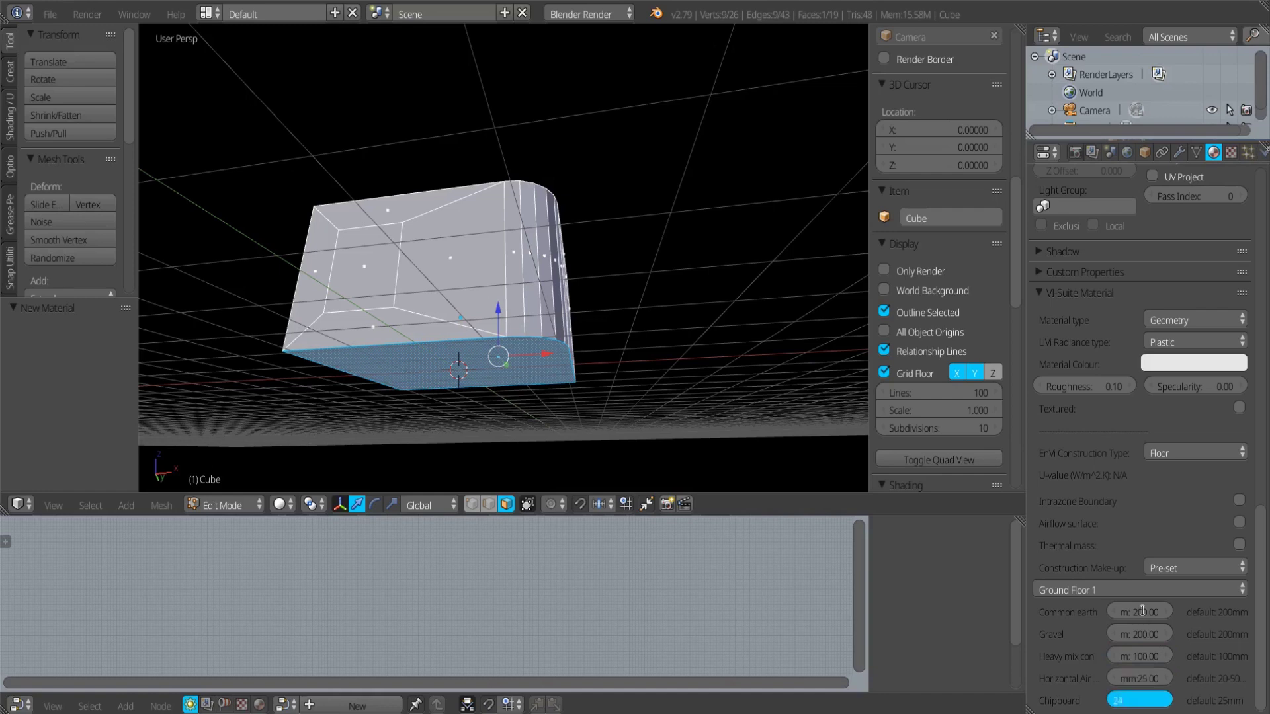
{"action": "key", "text": "Return"}
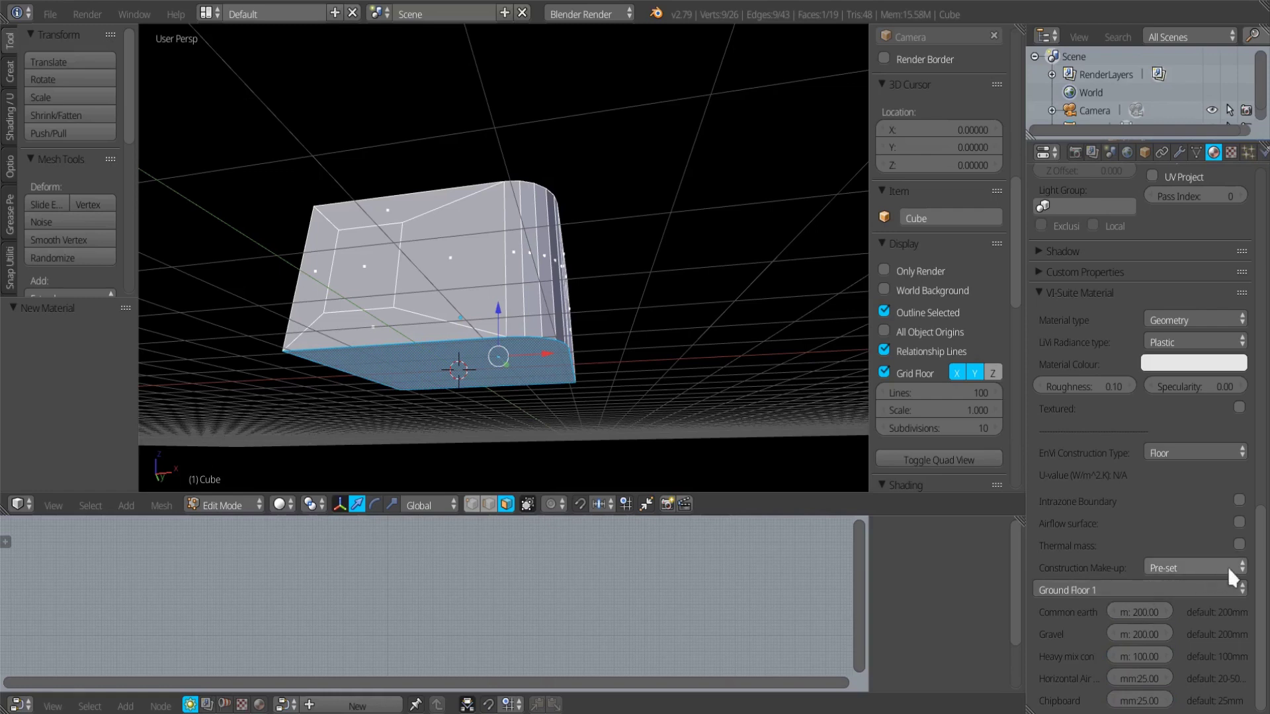
- Examine the box from all sides, checking its window walls, rounded corner, plain walls and floor face
{"action": "scroll", "coordinate": [1264, 595], "scroll_direction": "up", "scroll_amount": 15}
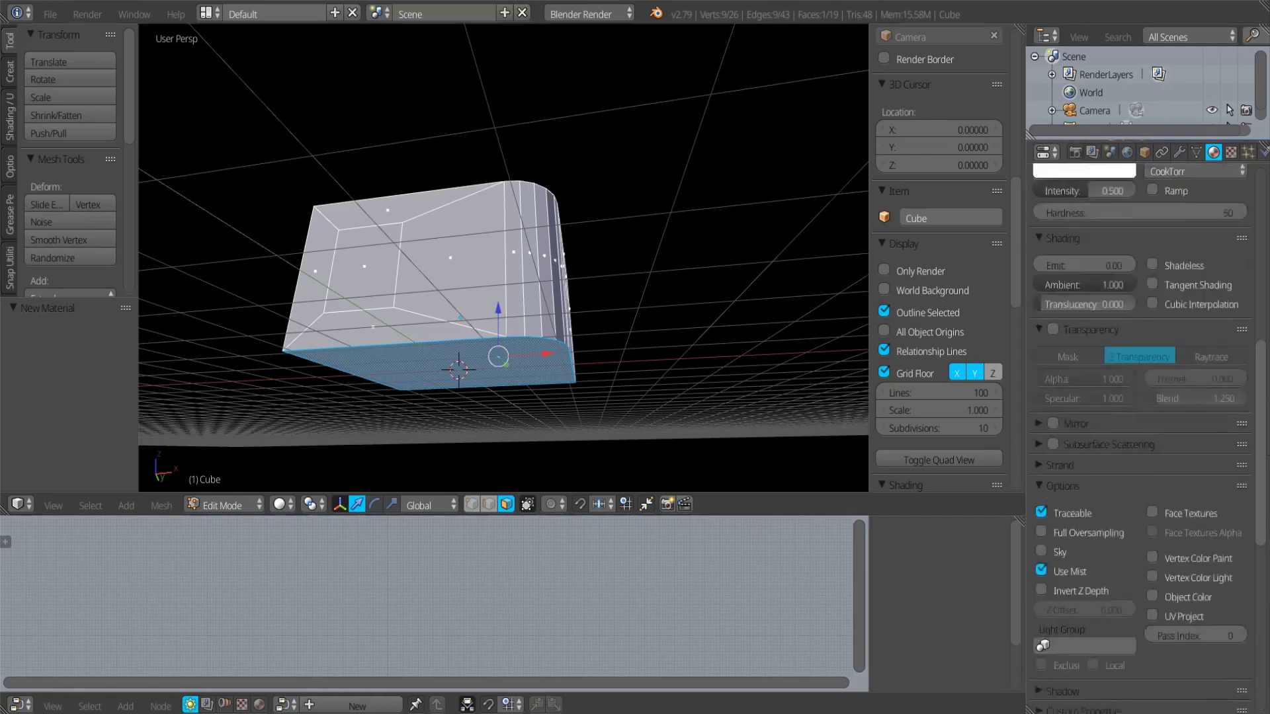
{"action": "scroll", "coordinate": [1265, 615], "scroll_direction": "down", "scroll_amount": 15}
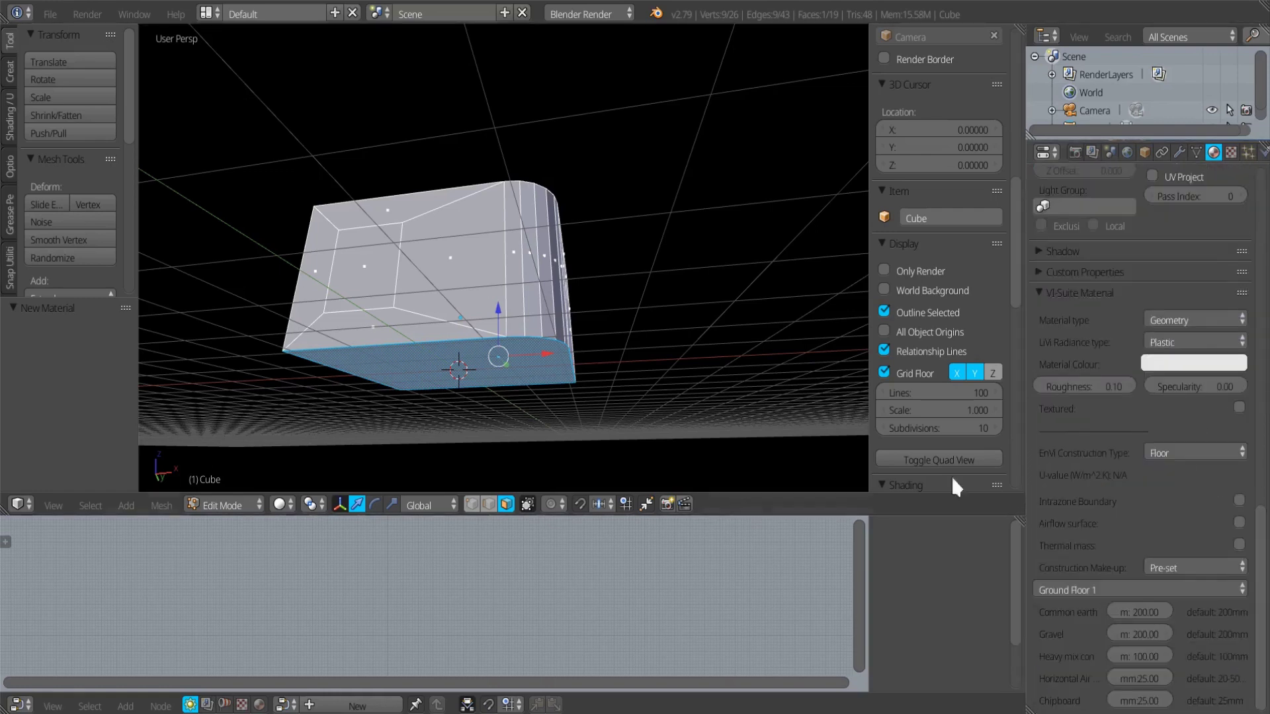
{"action": "mouse_move", "coordinate": [379, 357]}
{"action": "middle_mouse_down"}
{"action": "mouse_move", "coordinate": [419, 397]}
{"action": "mouse_move", "coordinate": [485, 394]}
{"action": "mouse_move", "coordinate": [394, 366]}
{"action": "middle_mouse_up"}
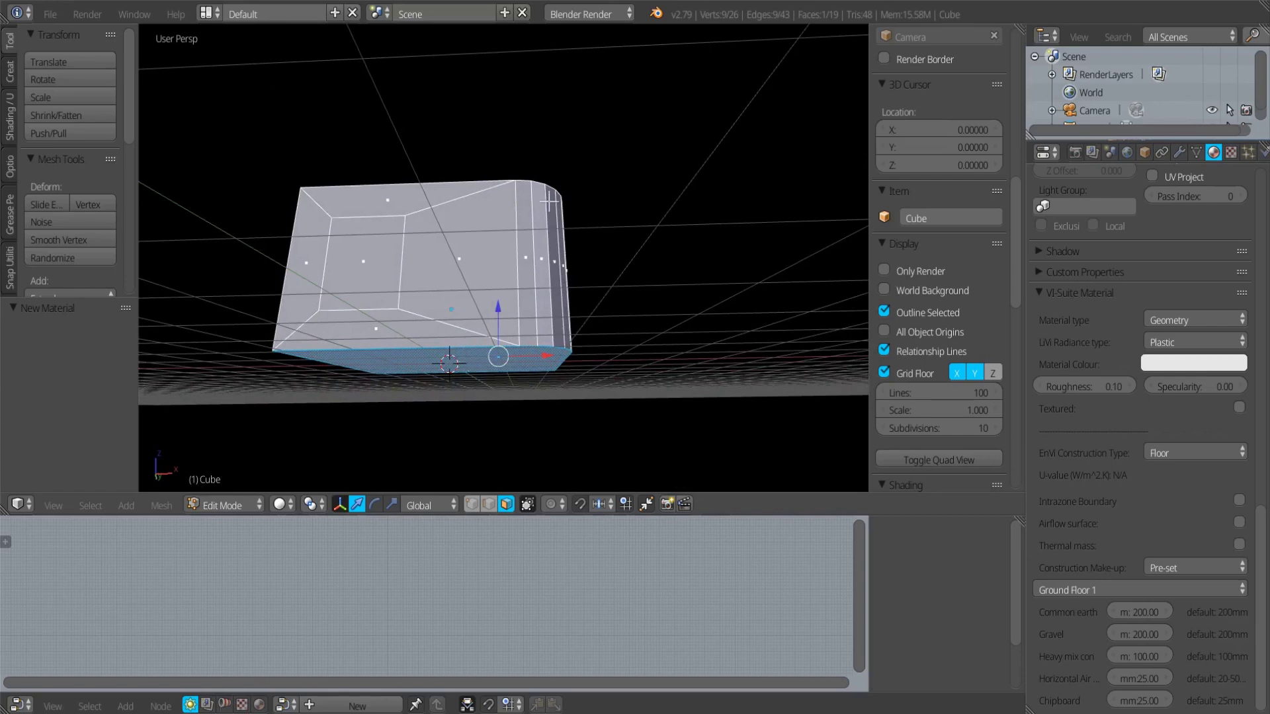
{"action": "middle_click_drag", "start_coordinate": [436, 242], "coordinate": [501, 294]}
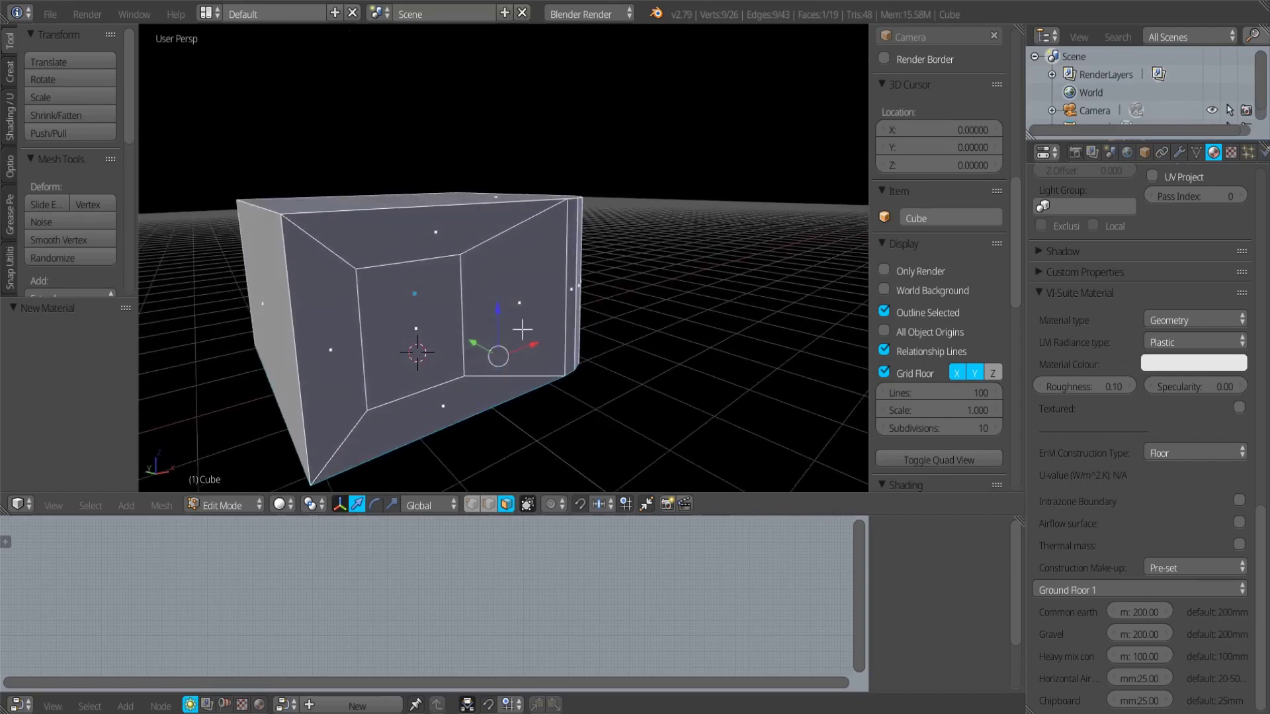
{"action": "middle_click_drag", "start_coordinate": [522, 331], "coordinate": [564, 301]}
{"action": "middle_click_drag", "start_coordinate": [646, 344], "coordinate": [566, 223]}
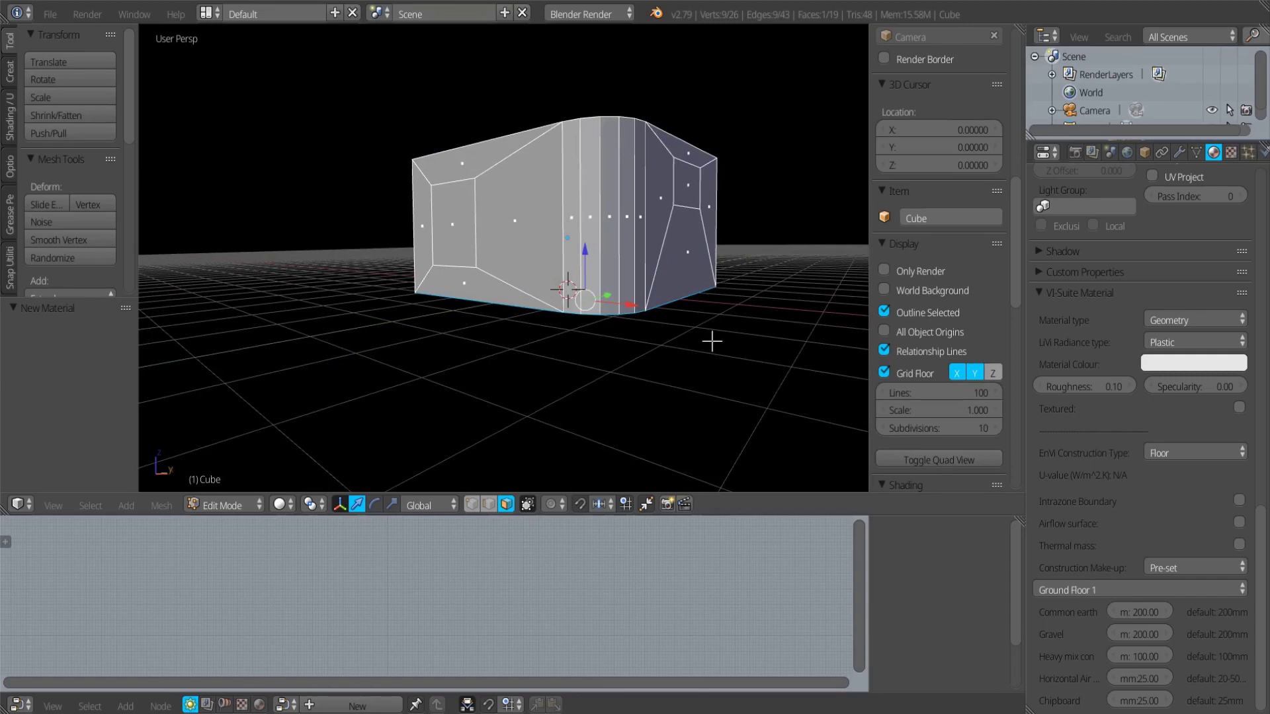
{"action": "middle_click_drag", "start_coordinate": [677, 366], "coordinate": [629, 341]}
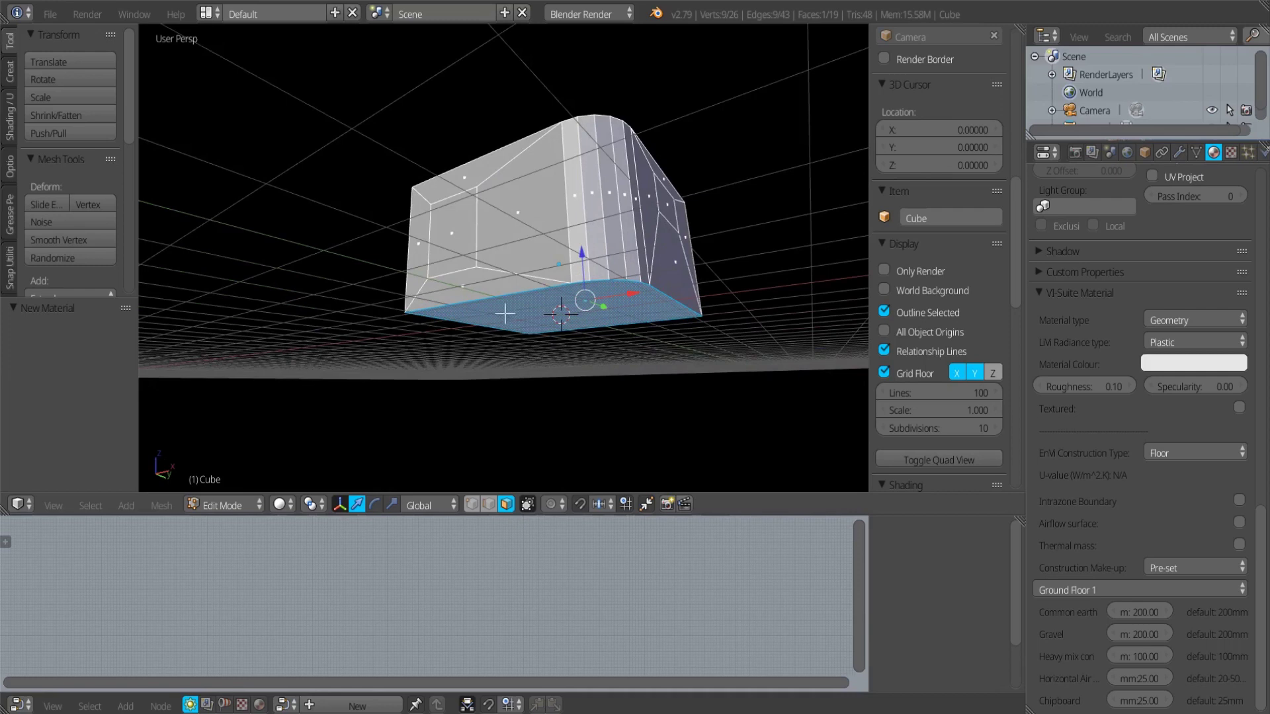
{"action": "middle_click_drag", "start_coordinate": [609, 373], "coordinate": [610, 419]}
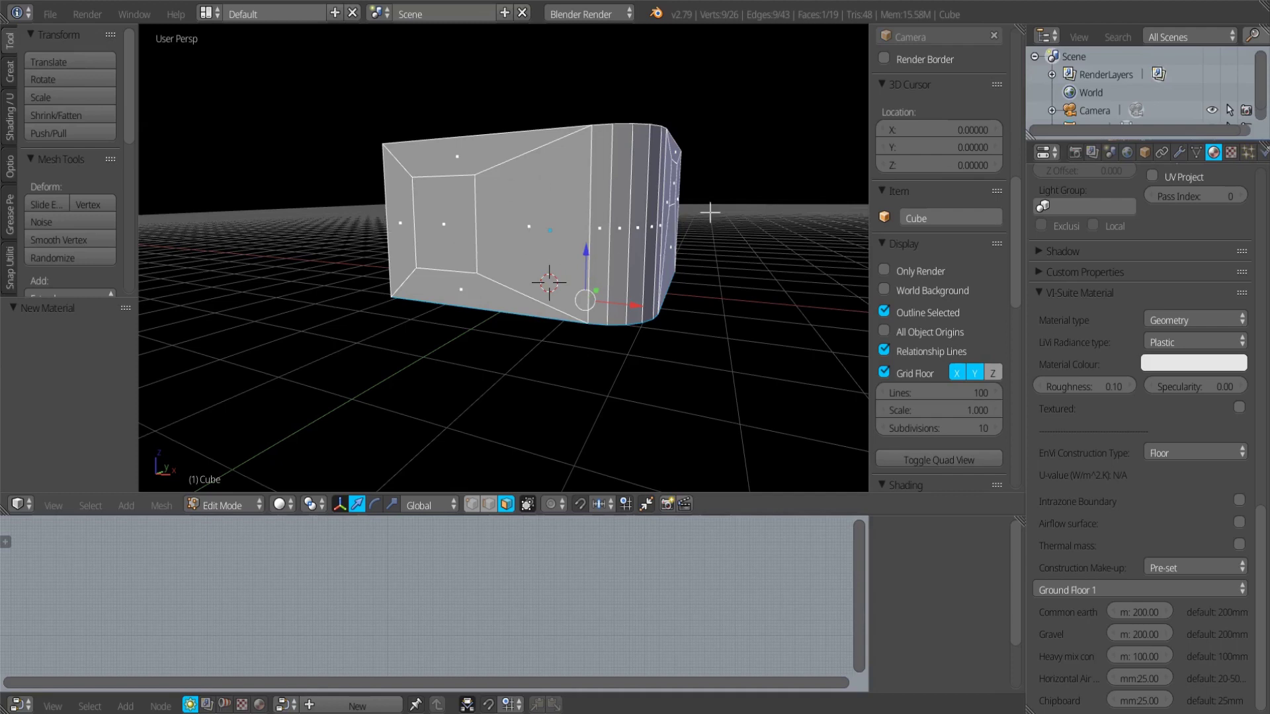
{"action": "middle_click_drag", "start_coordinate": [564, 258], "coordinate": [494, 176]}
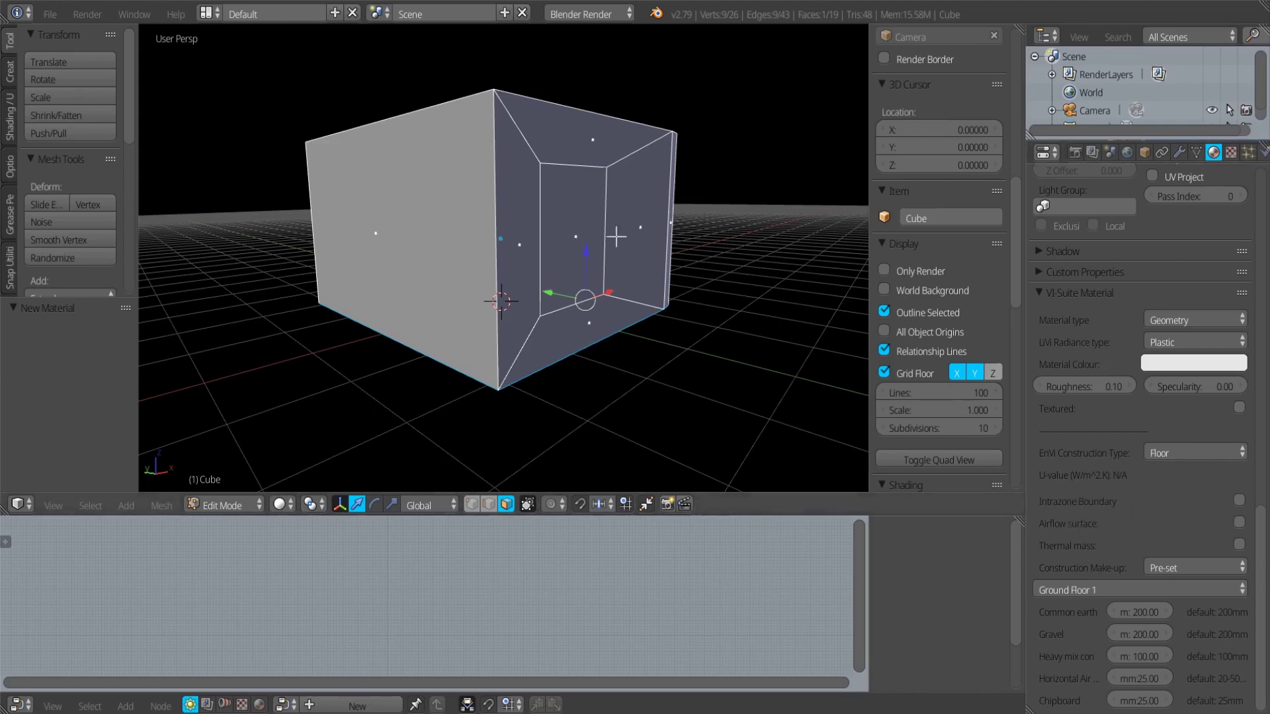
{"action": "middle_click_drag", "start_coordinate": [646, 357], "coordinate": [475, 346]}
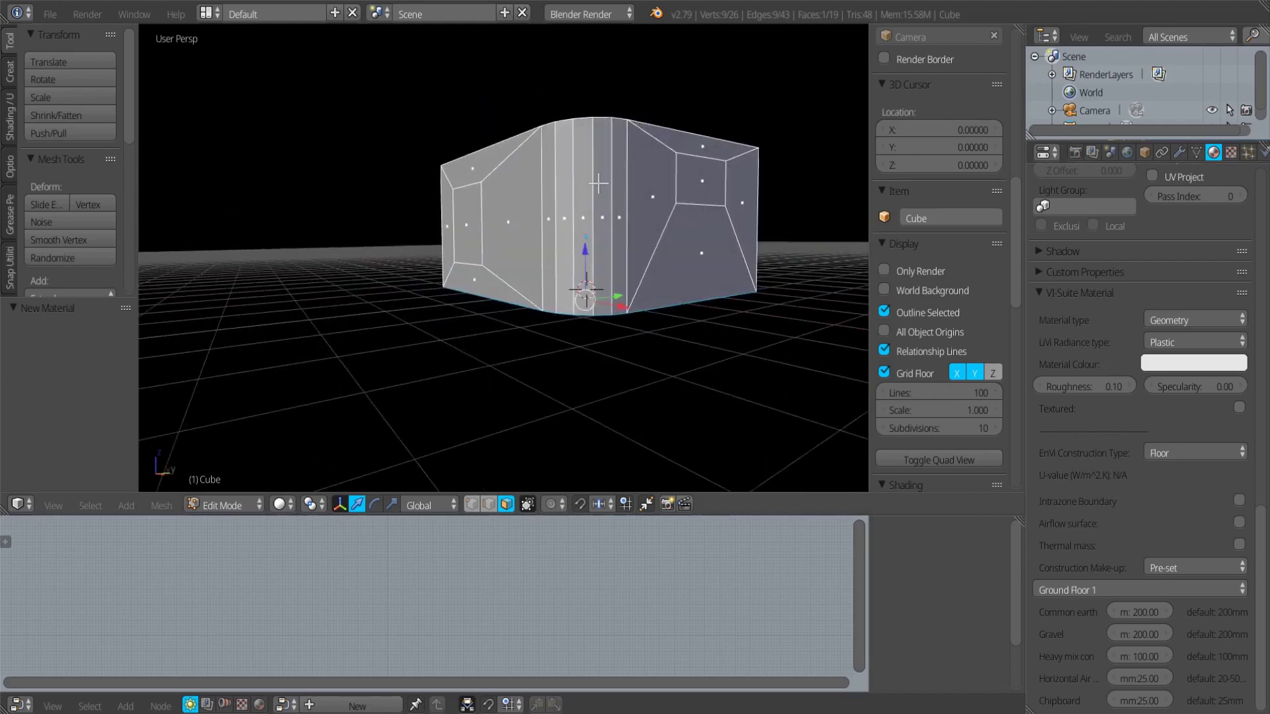
{"action": "middle_click_drag", "start_coordinate": [613, 195], "coordinate": [572, 221]}
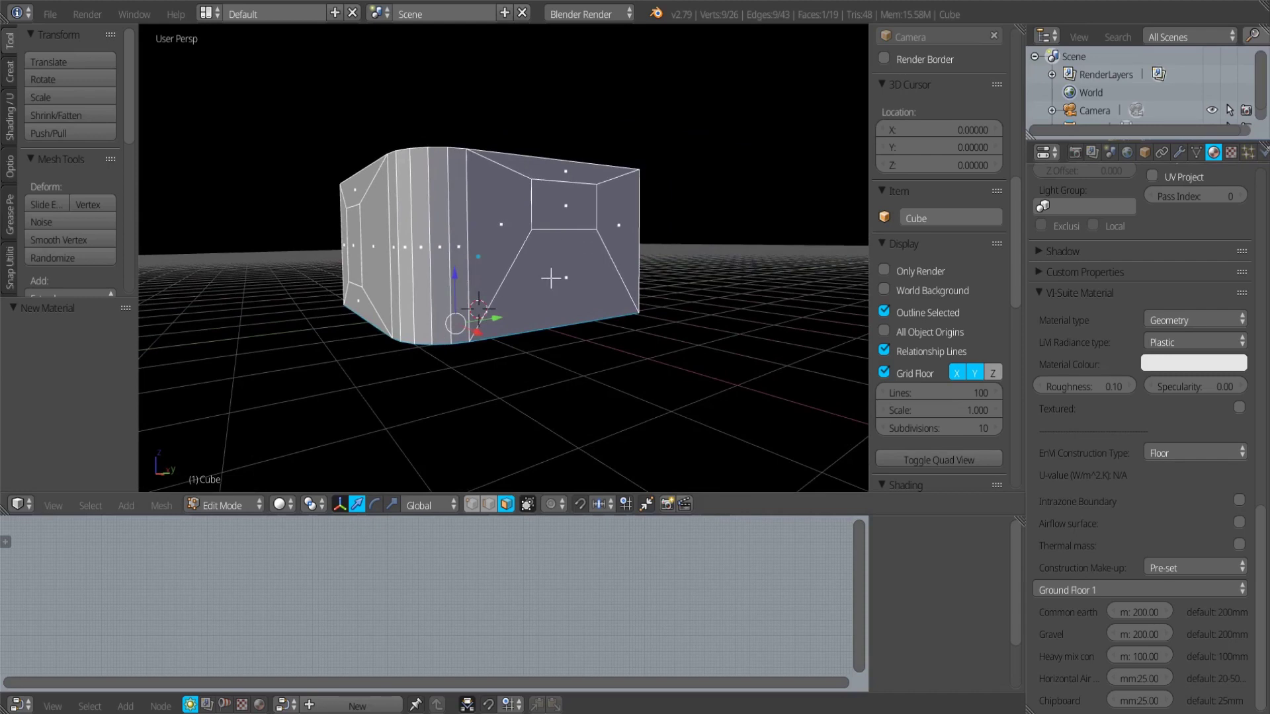
{"action": "middle_click_drag", "start_coordinate": [530, 291], "coordinate": [545, 331]}
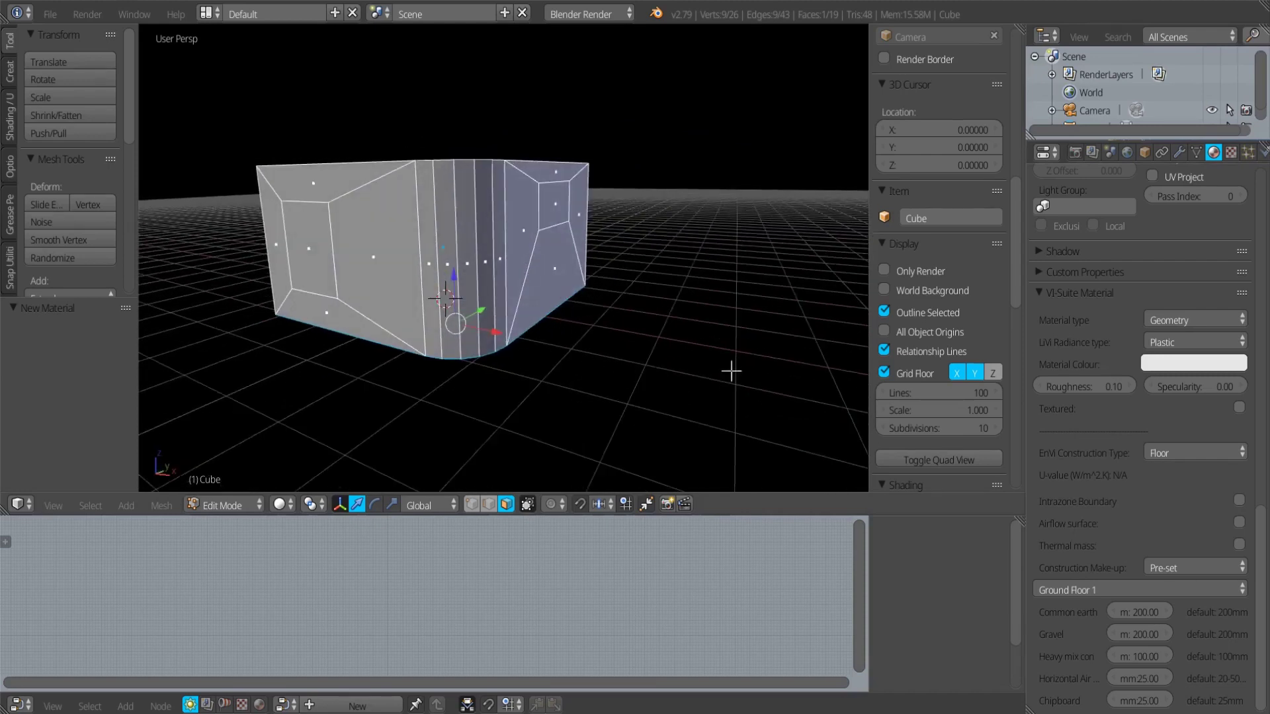
{"action": "middle_click_drag", "start_coordinate": [496, 377], "coordinate": [681, 330]}
- Return the box to Object Mode and switch the render engine to Cycles Render
{"action": "key", "text": "Tab"}
{"action": "left_click_drag", "start_coordinate": [1263, 546], "coordinate": [1265, 191]}
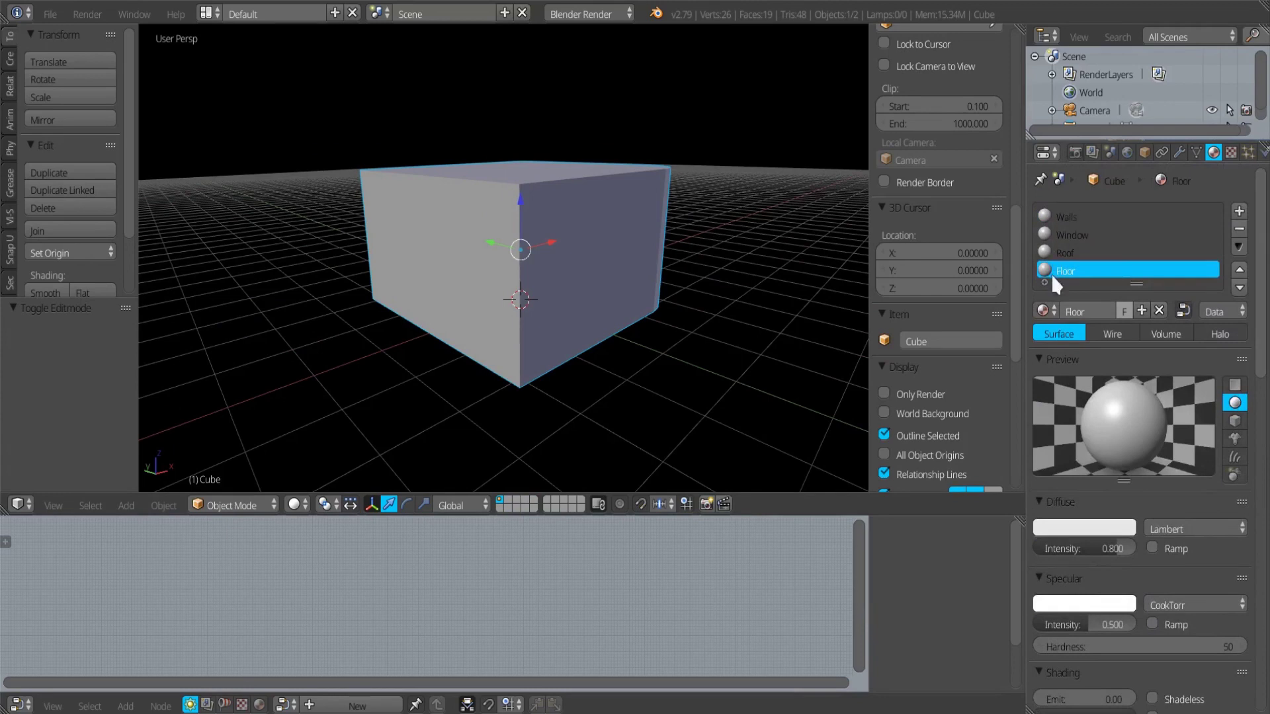
{"action": "middle_click_drag", "start_coordinate": [600, 230], "coordinate": [676, 251]}
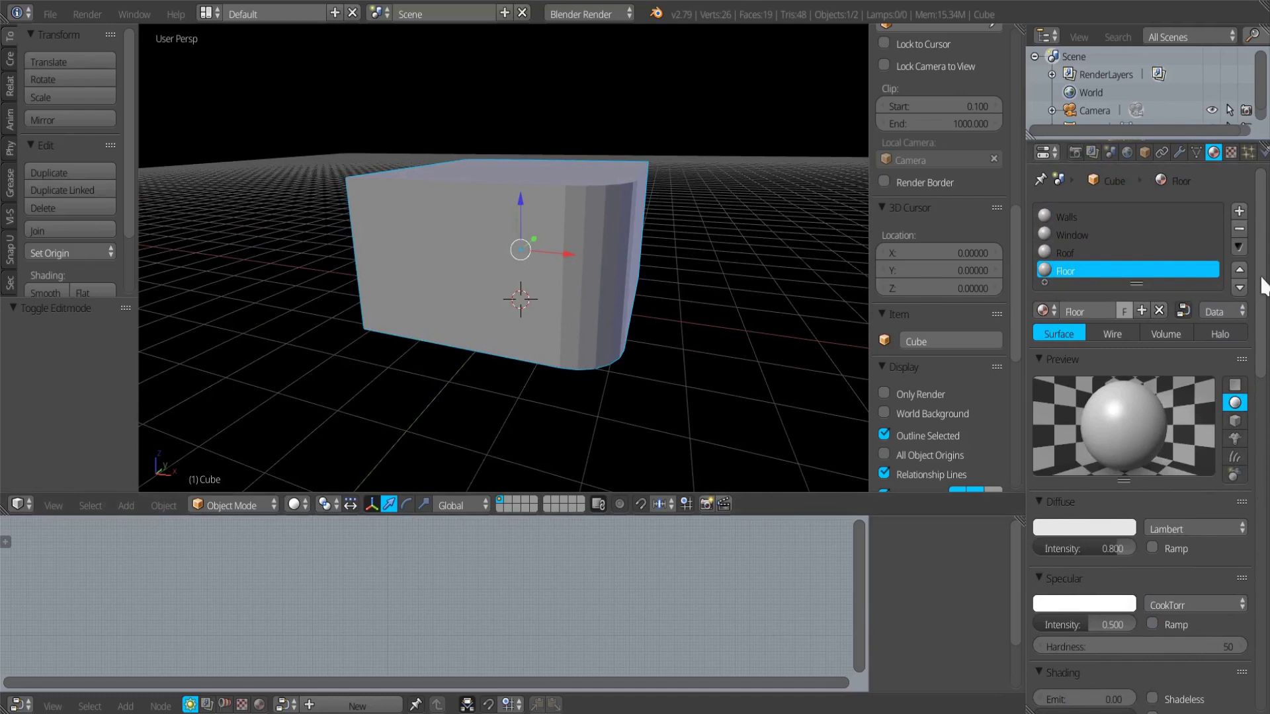
{"action": "left_click", "coordinate": [594, 14]}
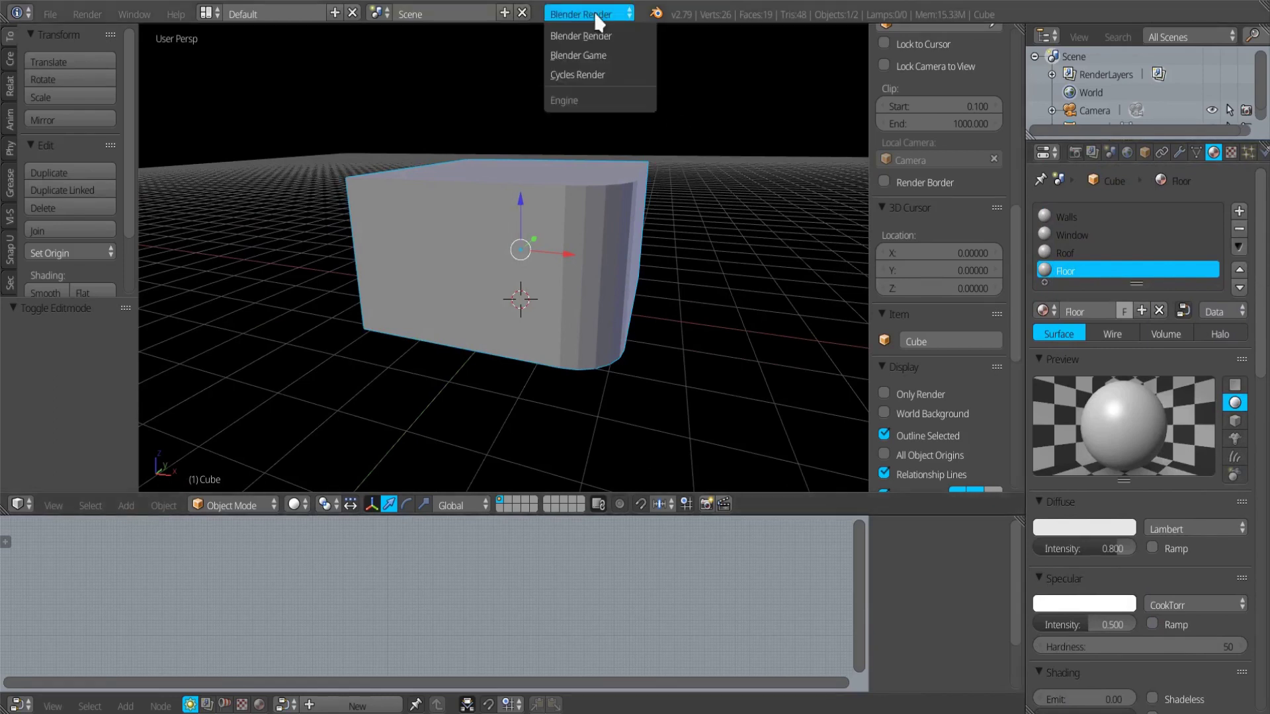
{"action": "left_click", "coordinate": [593, 72]}
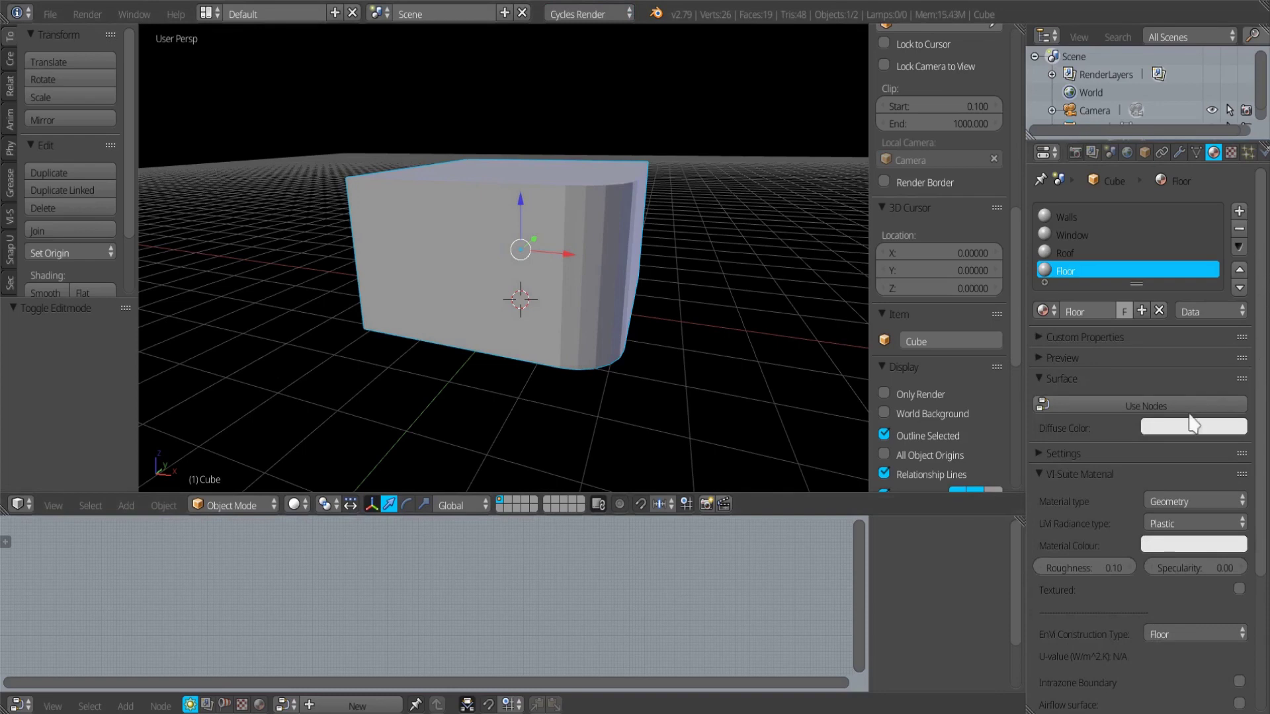
- Set the Window material's diffuse colour to a light blue
{"action": "left_click", "coordinate": [1070, 235]}
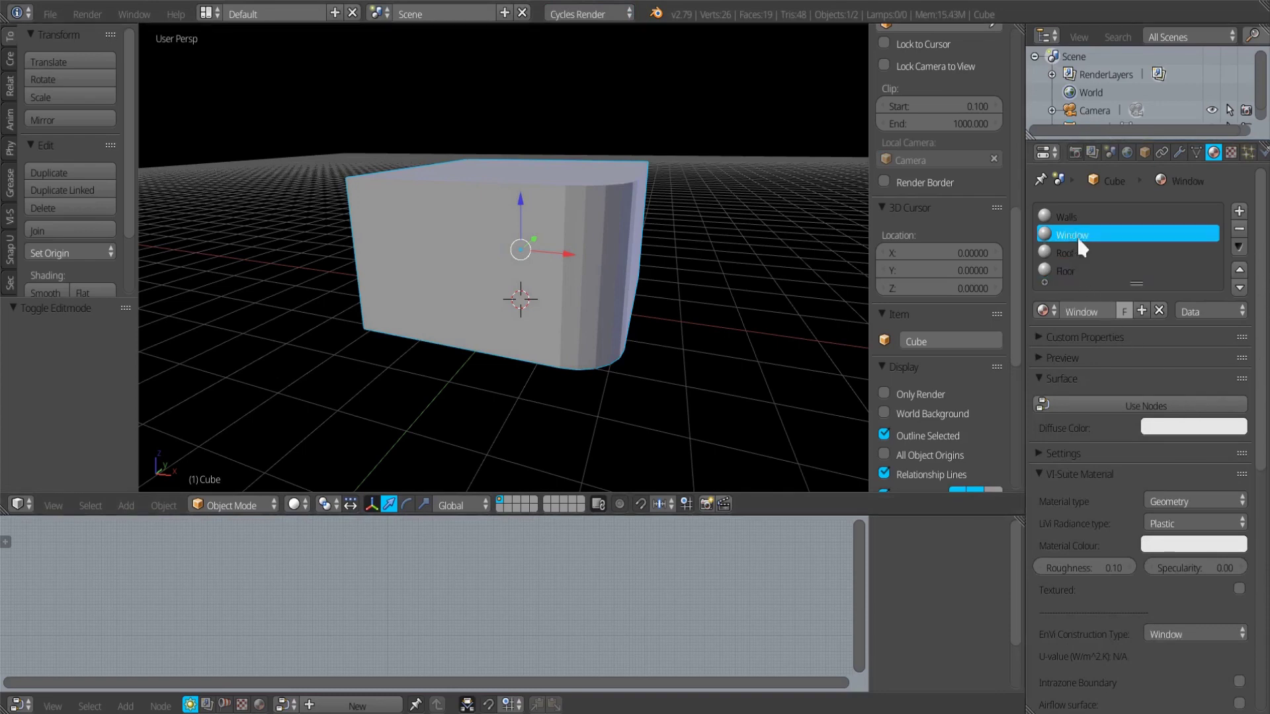
{"action": "left_click", "coordinate": [1177, 427]}
{"action": "mouse_move", "coordinate": [1161, 259]}
{"action": "left_mouse_down"}
{"action": "mouse_move", "coordinate": [1143, 268]}
{"action": "mouse_move", "coordinate": [1157, 271]}
{"action": "mouse_move", "coordinate": [1172, 240]}
{"action": "left_mouse_up"}
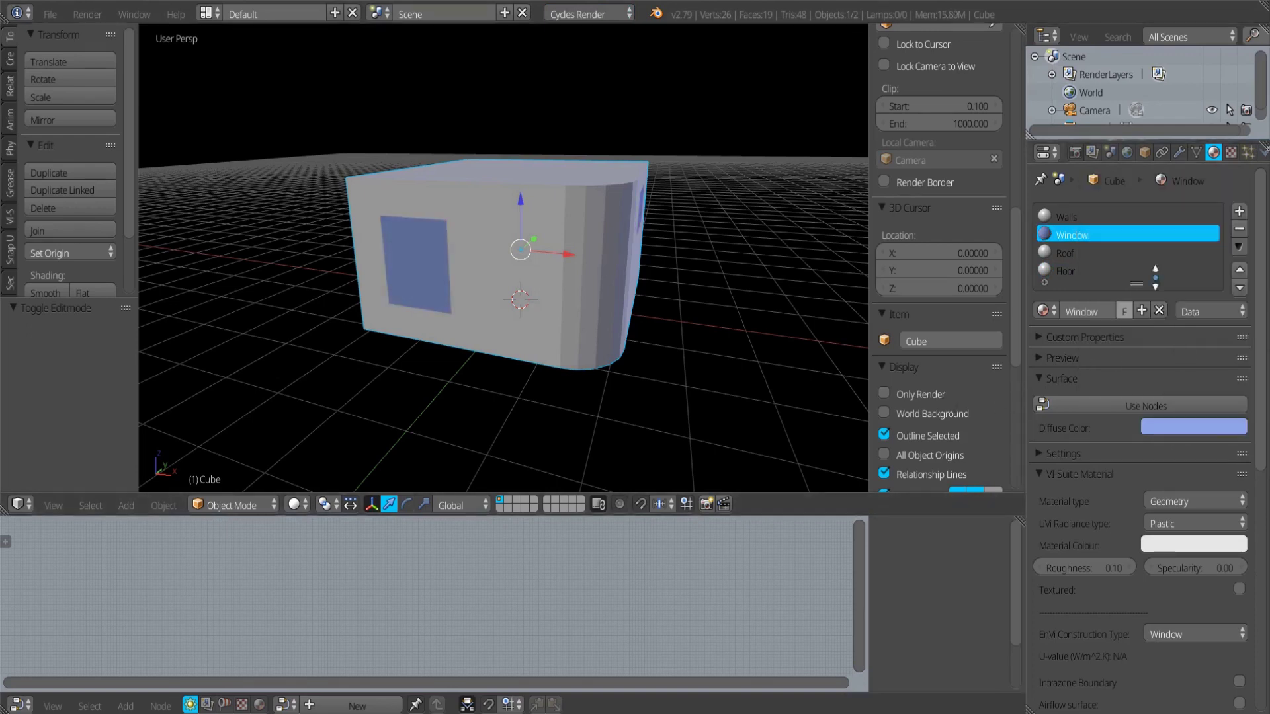
- Set the Roof material's diffuse colour to a bright green
{"action": "left_click", "coordinate": [1065, 252]}
{"action": "left_click", "coordinate": [1170, 429]}
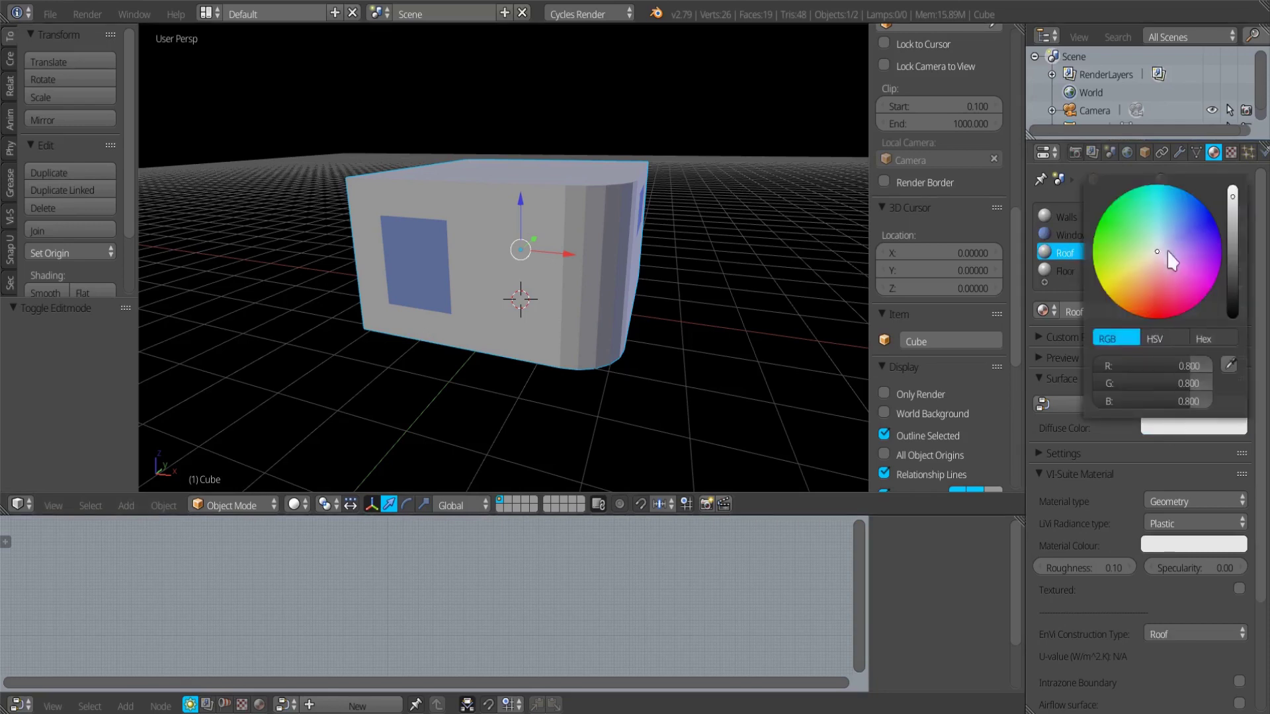
{"action": "left_click", "coordinate": [1114, 225]}
- Set the Floor material's diffuse colour to a dark reddish brown, about RGB 0.202, 0.077, 0.052
{"action": "middle_click_drag", "start_coordinate": [667, 352], "coordinate": [542, 293]}
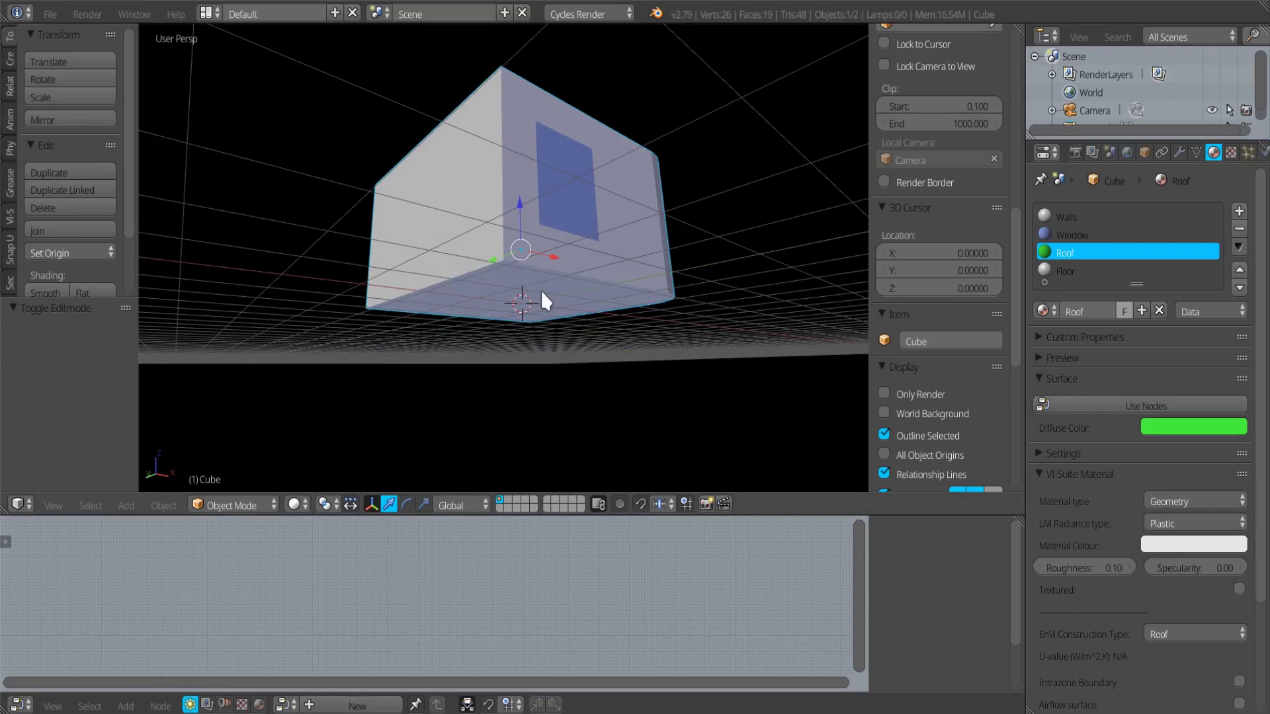
{"action": "left_click", "coordinate": [1065, 270]}
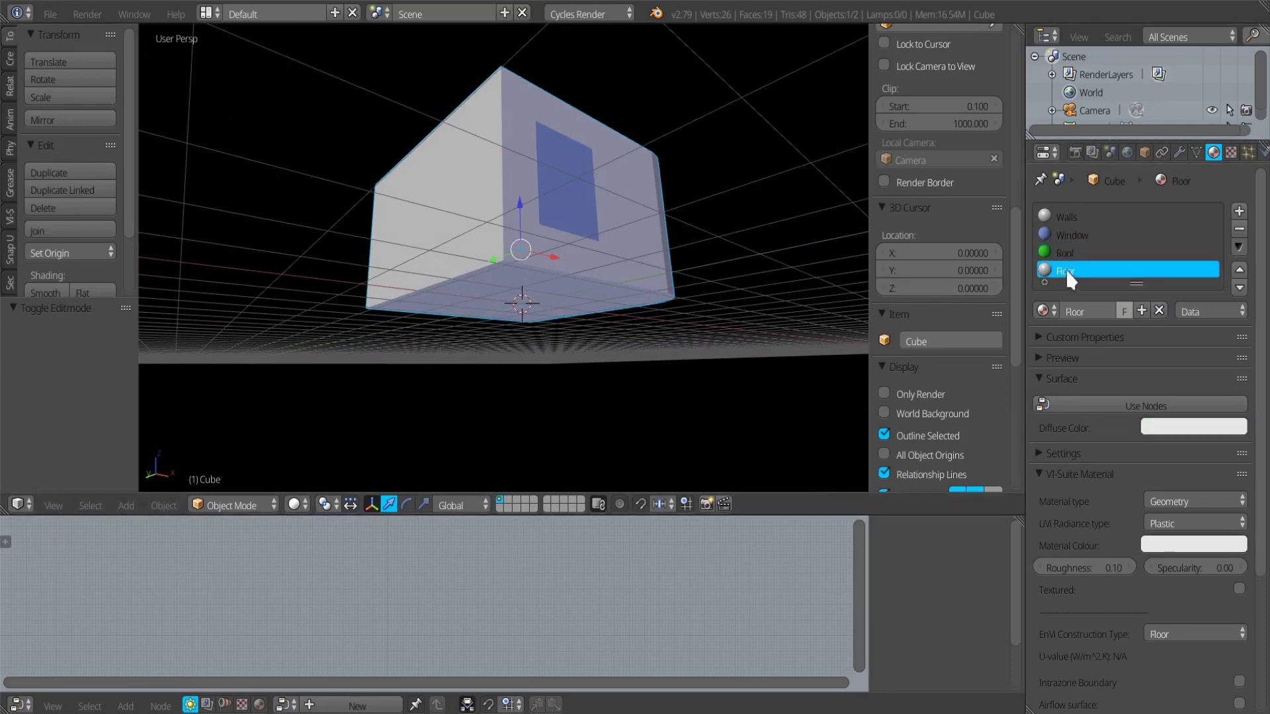
{"action": "left_click", "coordinate": [1159, 426]}
{"action": "left_click", "coordinate": [1149, 283]}
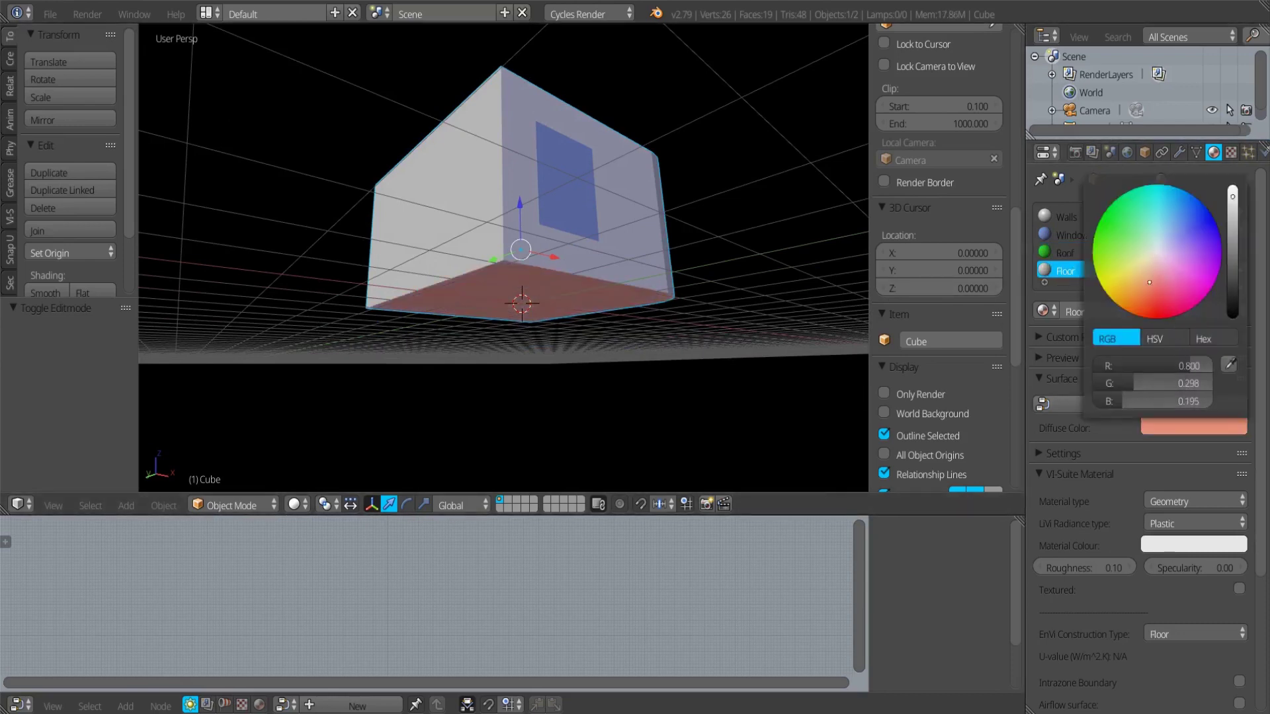
{"action": "mouse_move", "coordinate": [1232, 227]}
{"action": "left_mouse_down"}
{"action": "mouse_move", "coordinate": [1232, 259]}
{"action": "mouse_move", "coordinate": [1232, 231]}
{"action": "left_mouse_up"}
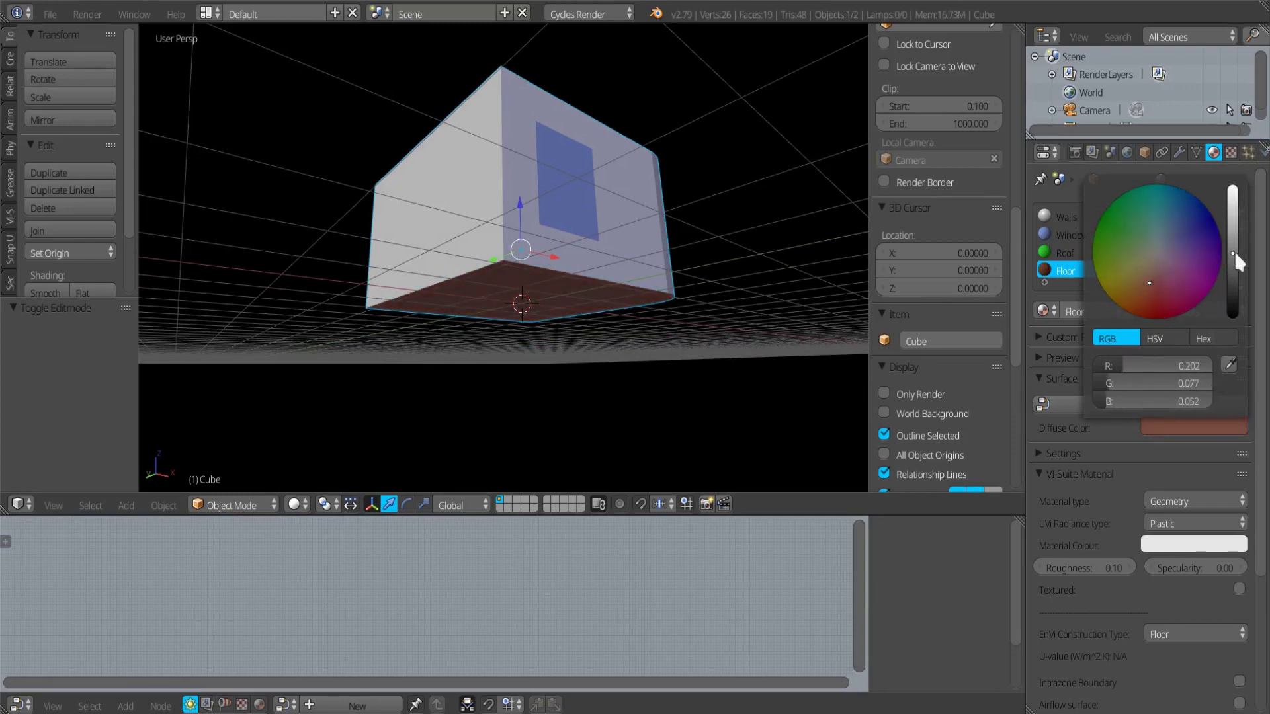
- Examine the colour-coded box from all sides to check the wall, window, roof and floor material assignments
{"action": "middle_click_drag", "start_coordinate": [505, 255], "coordinate": [380, 317]}
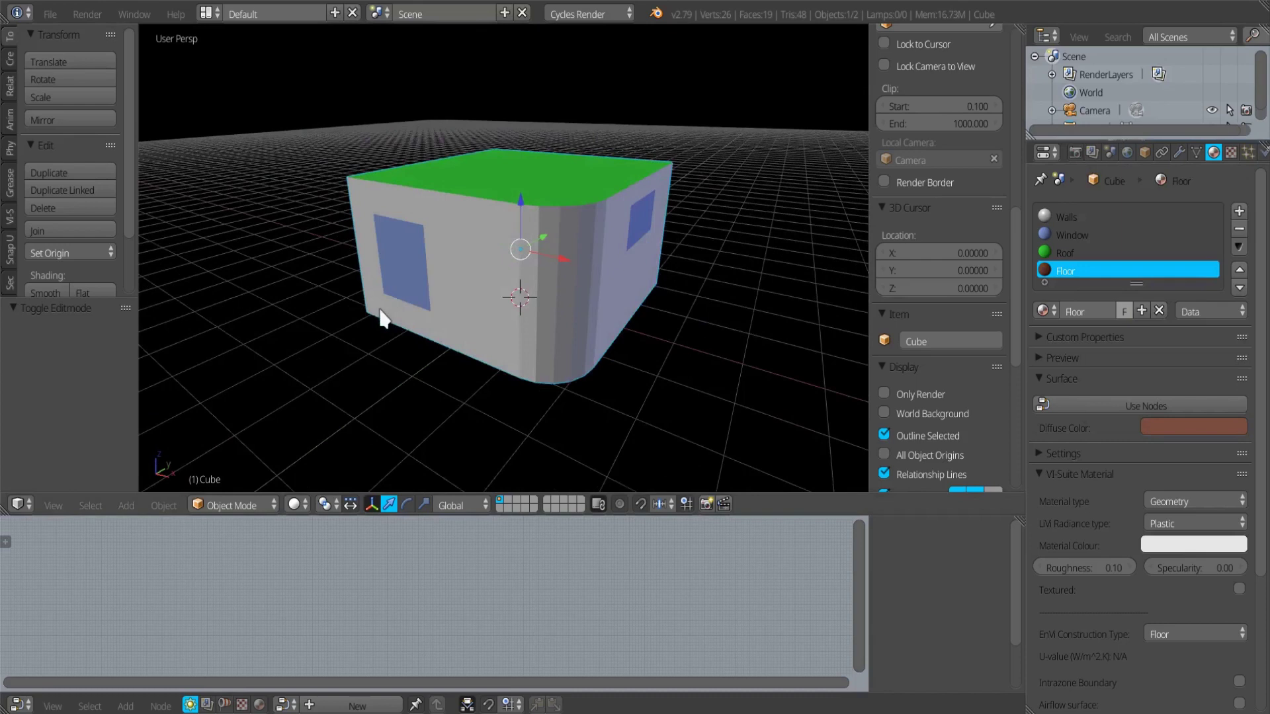
{"action": "middle_click_drag", "start_coordinate": [549, 323], "coordinate": [554, 283]}
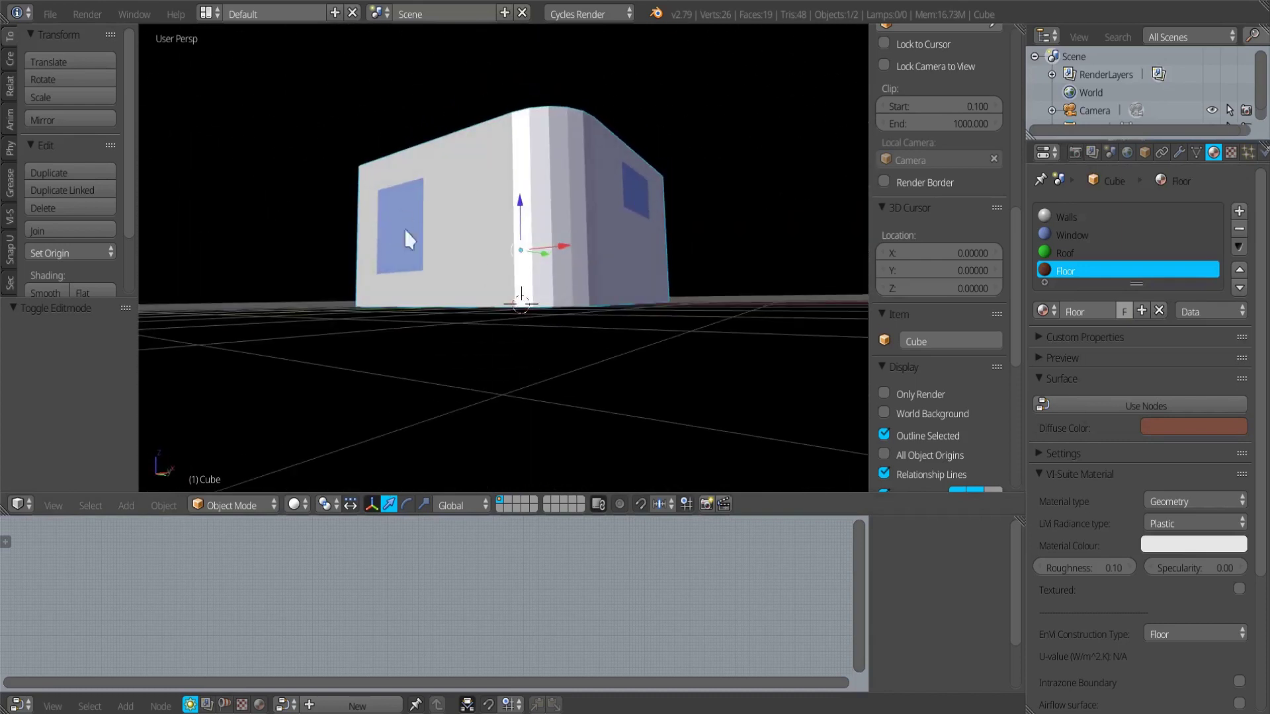
{"action": "middle_click_drag", "start_coordinate": [487, 241], "coordinate": [522, 292]}
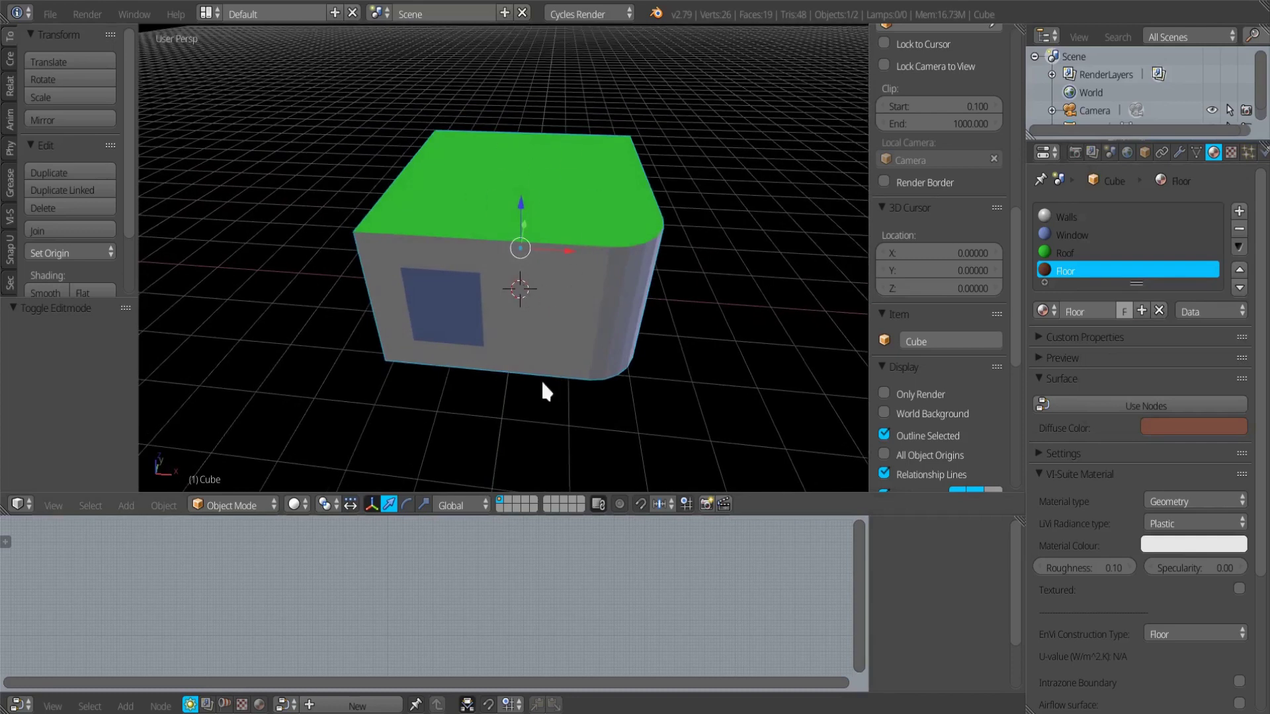
{"action": "middle_click_drag", "start_coordinate": [573, 416], "coordinate": [568, 340]}
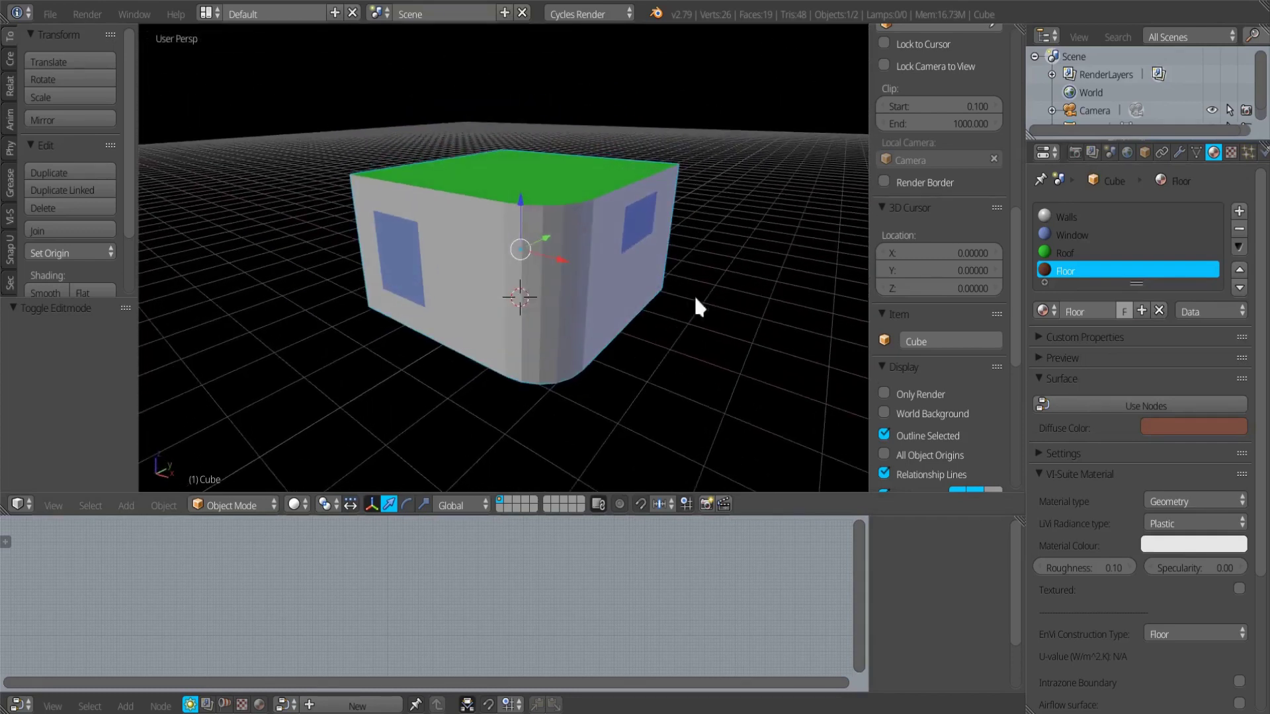
{"action": "middle_click_drag", "start_coordinate": [696, 306], "coordinate": [591, 309]}
{"action": "mouse_move", "coordinate": [617, 351]}
{"action": "middle_mouse_down"}
{"action": "mouse_move", "coordinate": [487, 363]}
{"action": "mouse_move", "coordinate": [646, 360]}
{"action": "mouse_move", "coordinate": [586, 359]}
{"action": "mouse_move", "coordinate": [625, 359]}
{"action": "middle_mouse_up"}
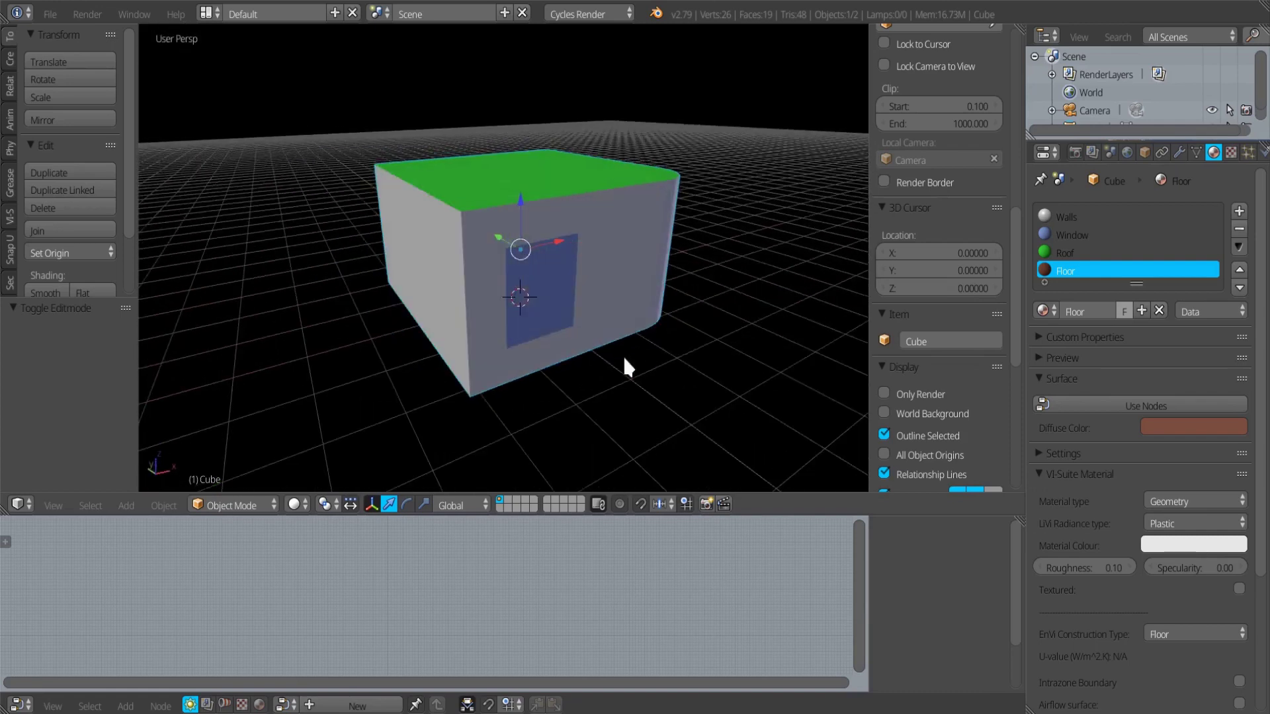
{"action": "middle_click_drag", "start_coordinate": [643, 258], "coordinate": [622, 291]}
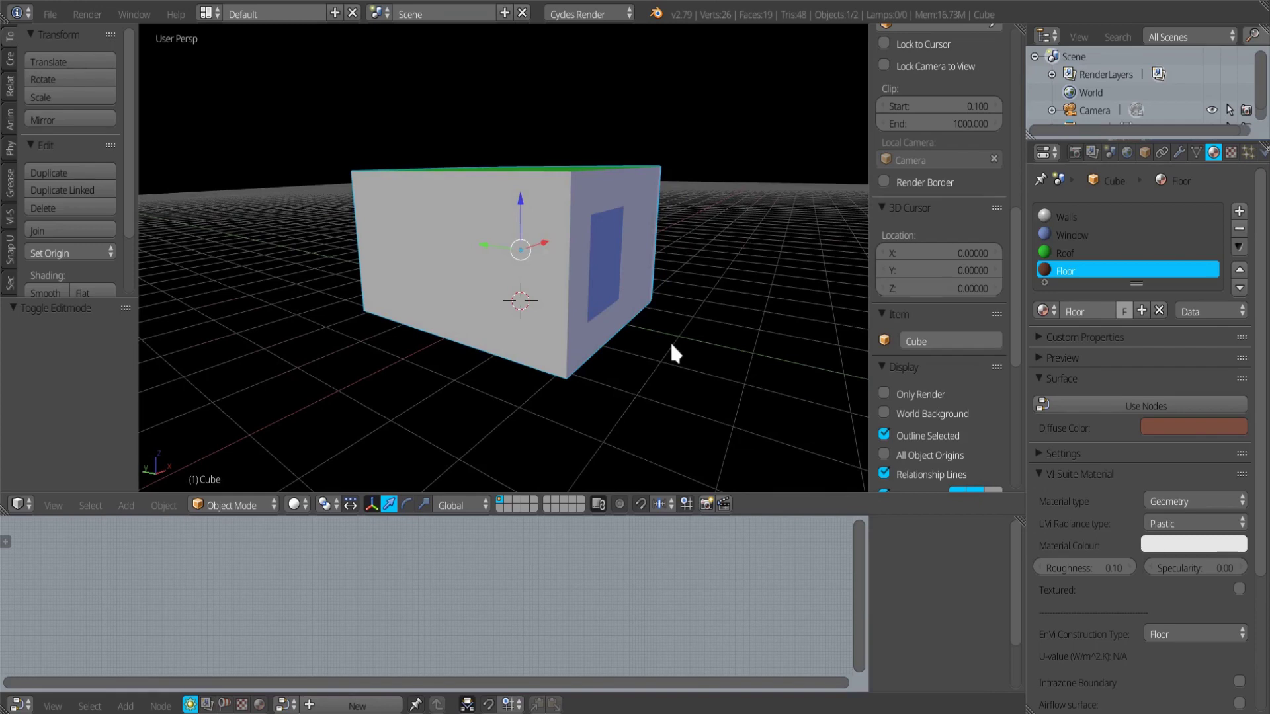
{"action": "middle_click_drag", "start_coordinate": [694, 345], "coordinate": [629, 349]}
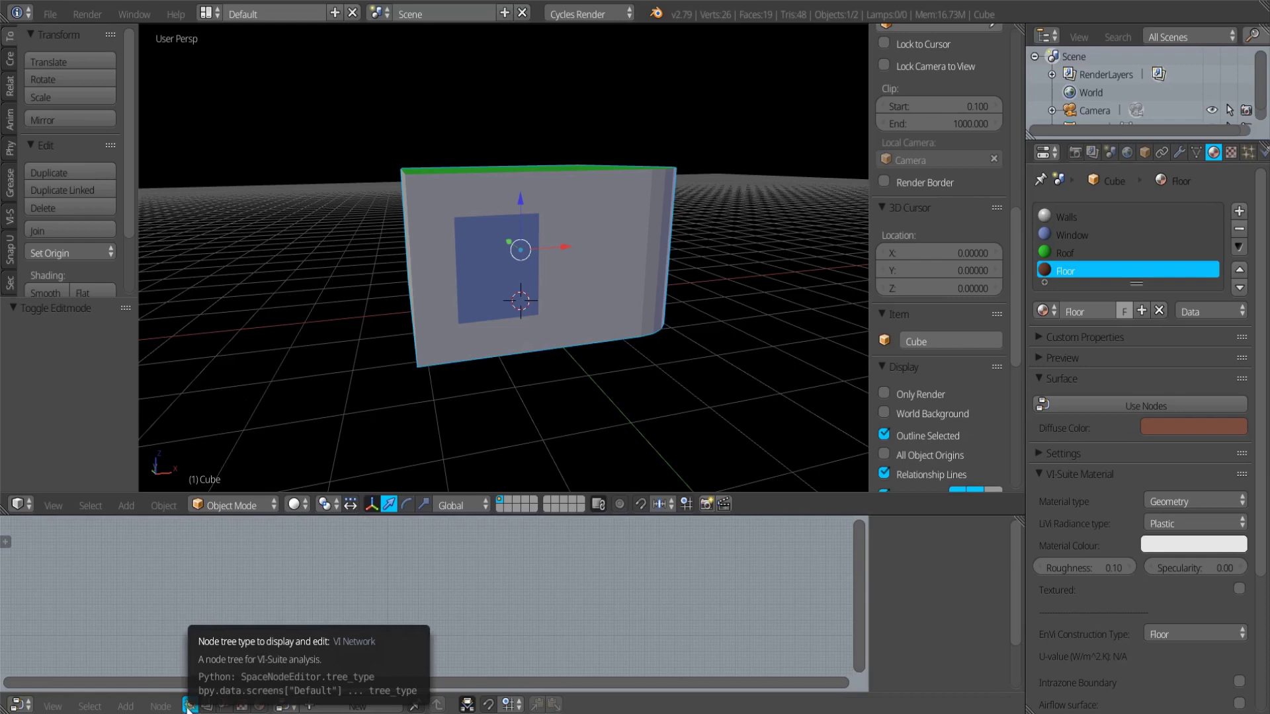
- Create a new VI Network node tree and add an EnVi Geometry node to it
{"action": "left_click", "coordinate": [354, 706]}
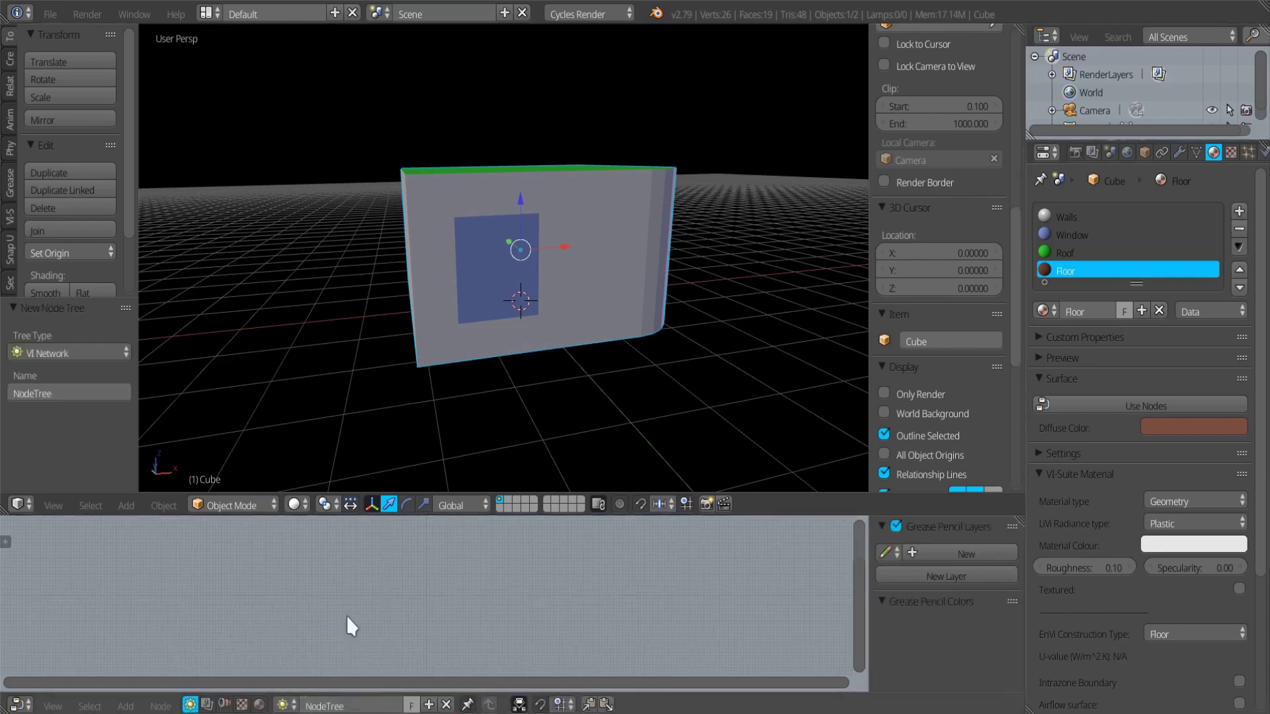
{"action": "left_click", "coordinate": [127, 705]}
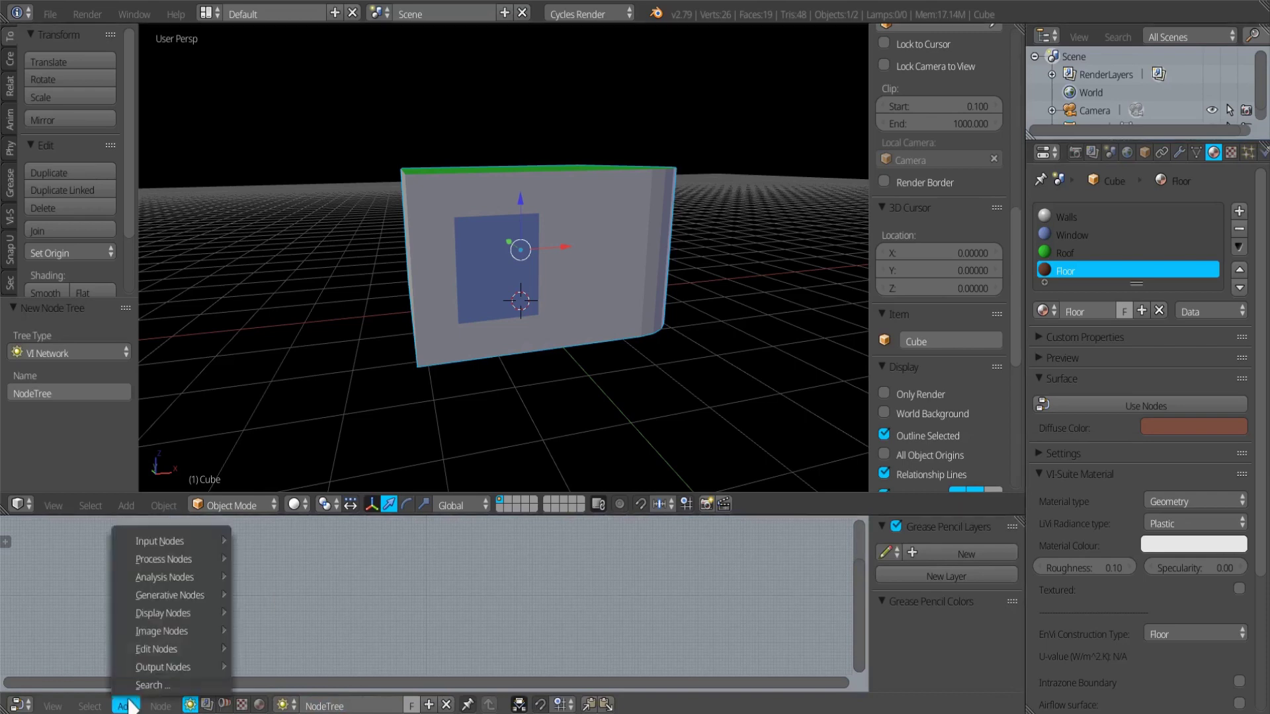
{"action": "mouse_move", "coordinate": [177, 561]}
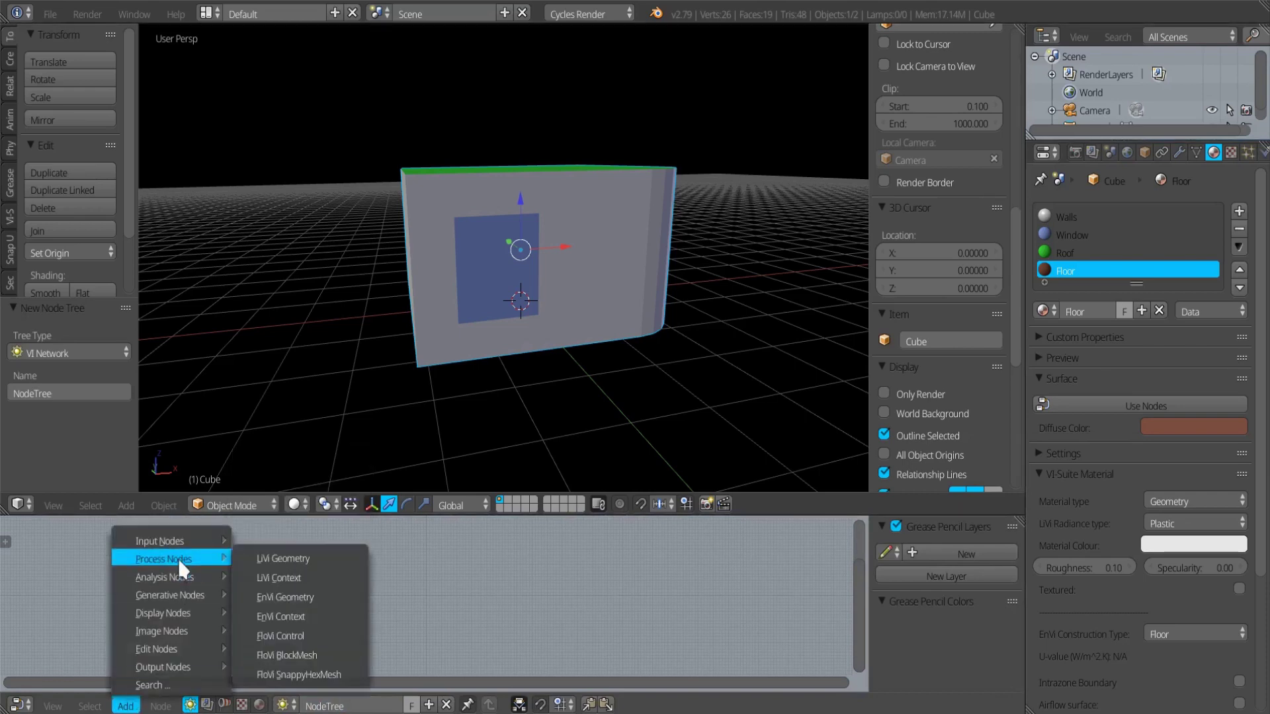
{"action": "left_click", "coordinate": [274, 595]}
{"action": "left_click", "coordinate": [265, 569]}
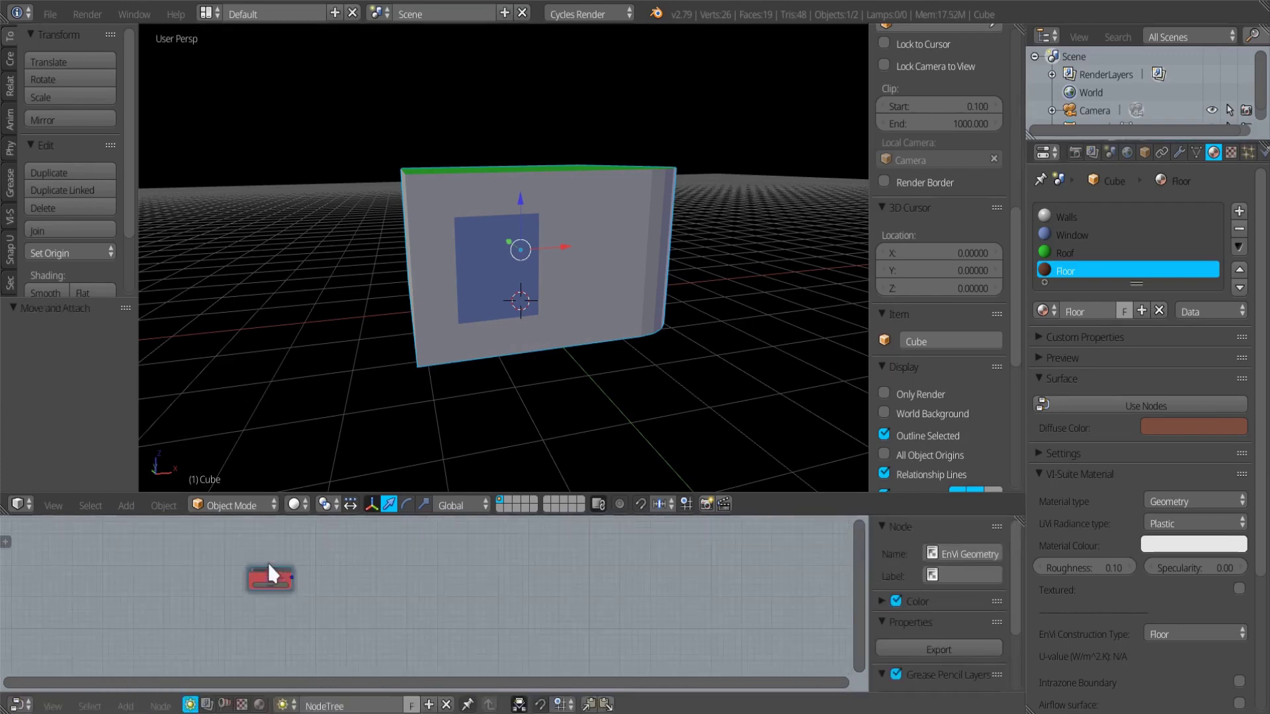
{"action": "scroll", "coordinate": [271, 581], "scroll_direction": "up", "scroll_amount": 5}
{"action": "middle_click_drag", "start_coordinate": [398, 566], "coordinate": [360, 595]}
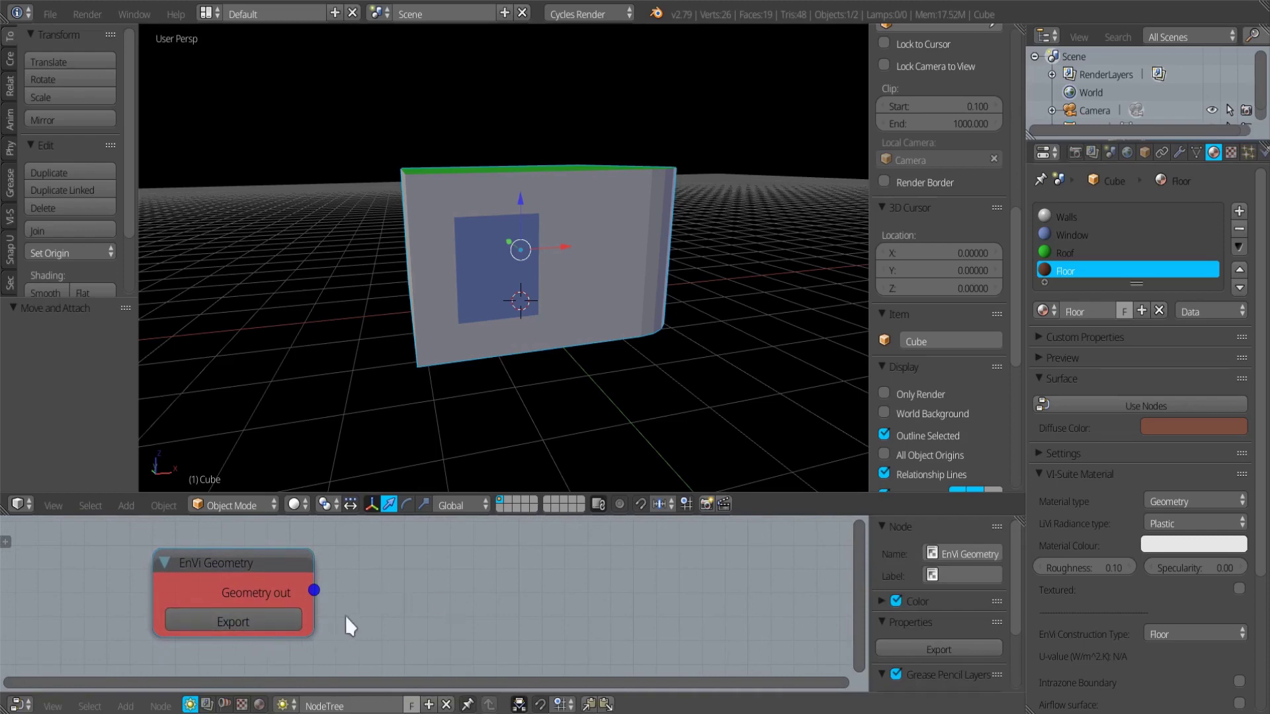
- Save the file as envi_test.blend in the home directory's Blender folder and export the geometry from the EnVi Geometry node
{"action": "left_click", "coordinate": [270, 624]}
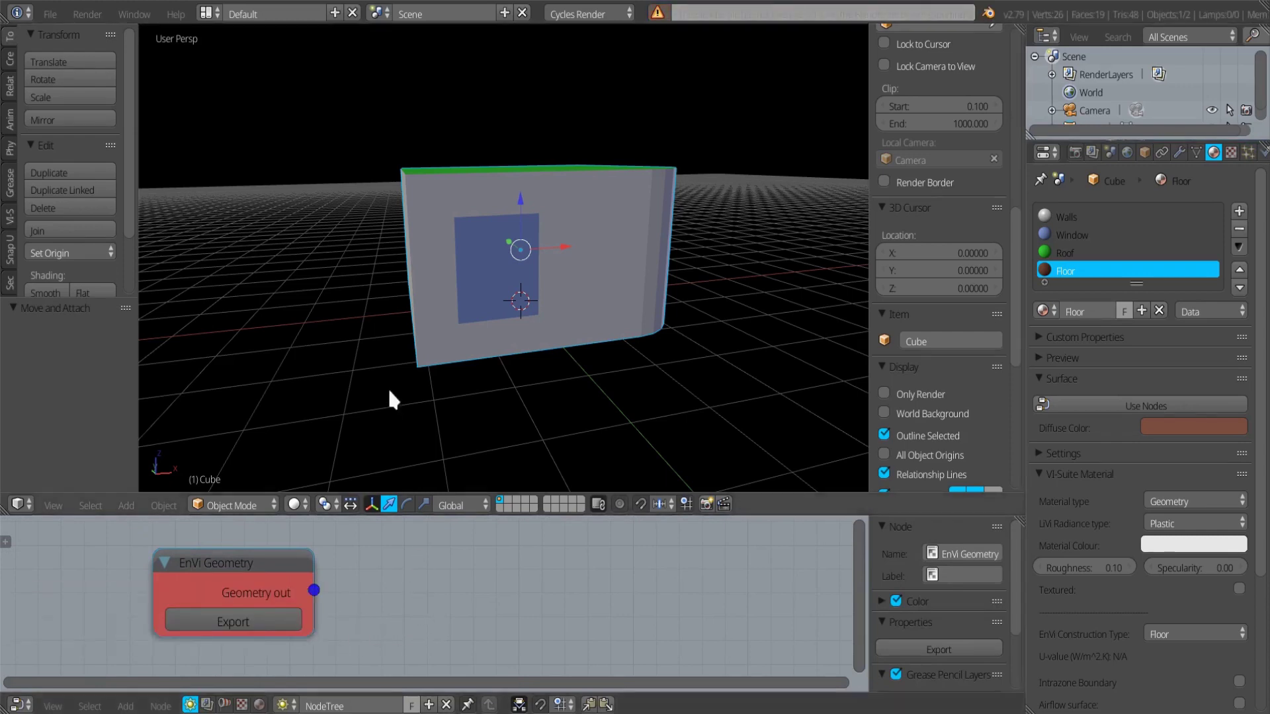
{"action": "key", "text": "ctrl+s"}
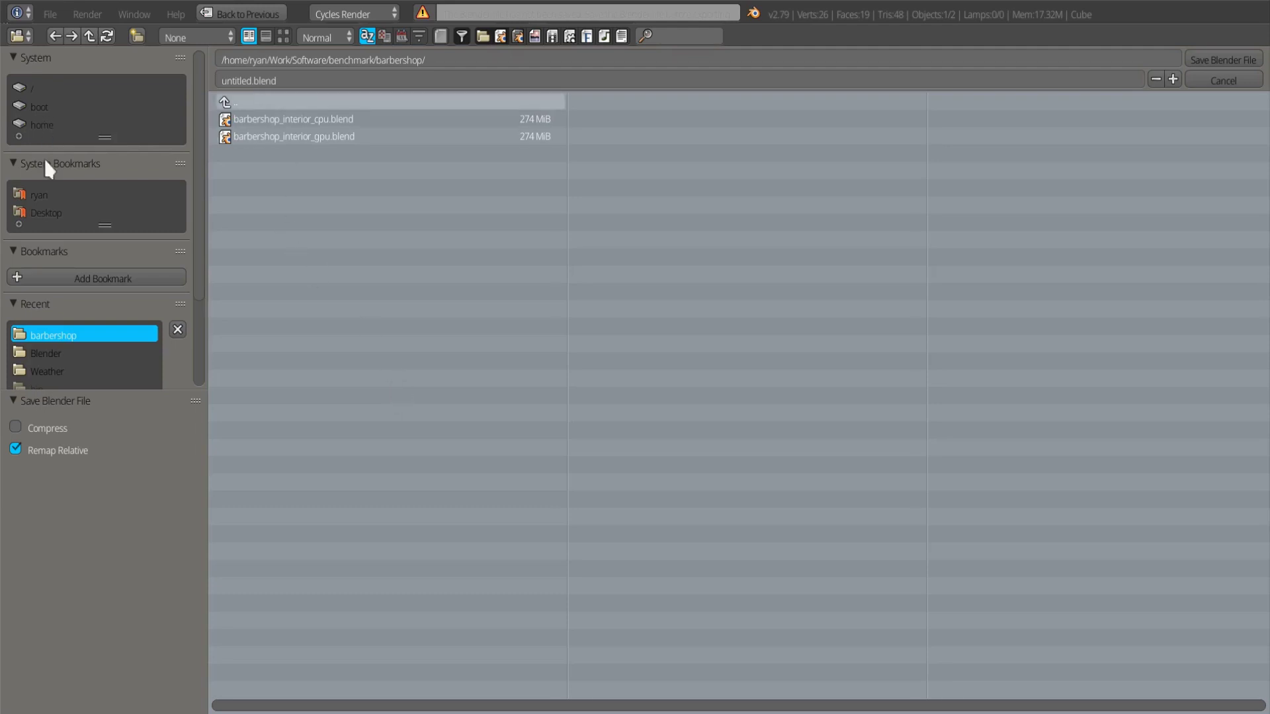
{"action": "left_click", "coordinate": [45, 196]}
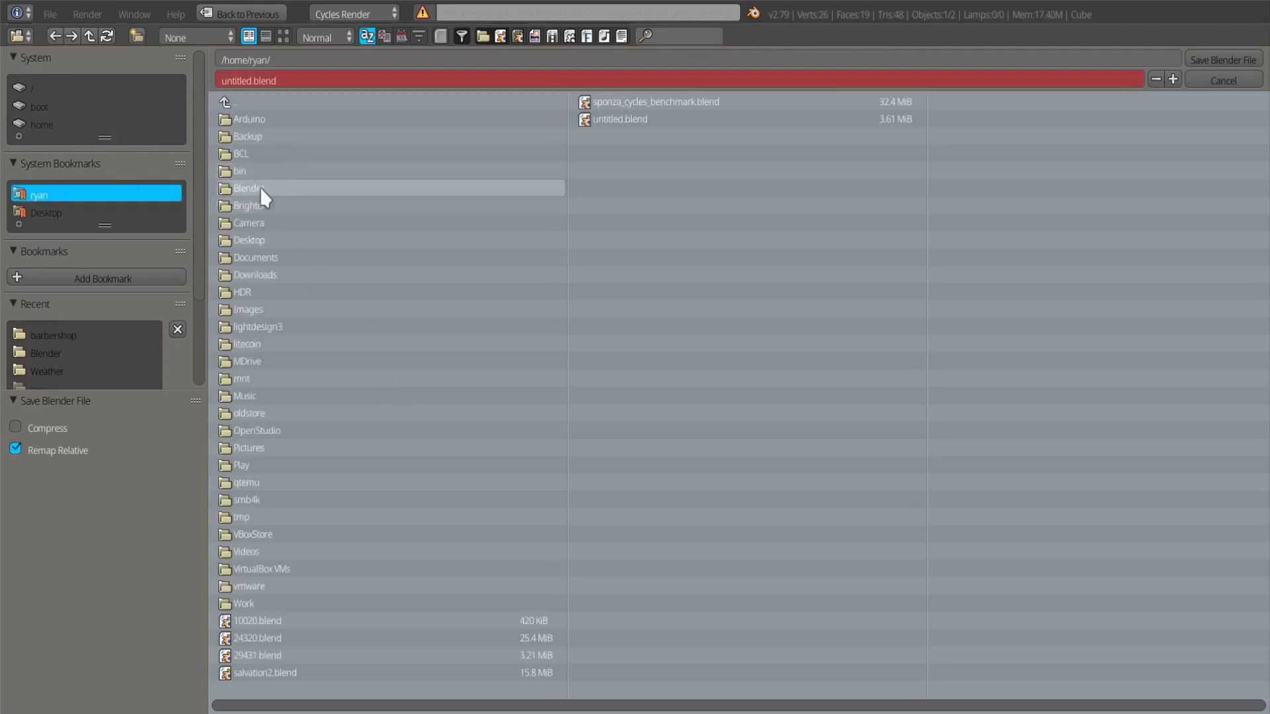
{"action": "left_click", "coordinate": [260, 188]}
{"action": "left_click", "coordinate": [250, 80]}
{"action": "left_click", "coordinate": [250, 80]}
{"action": "type", "text": "envi_test"}
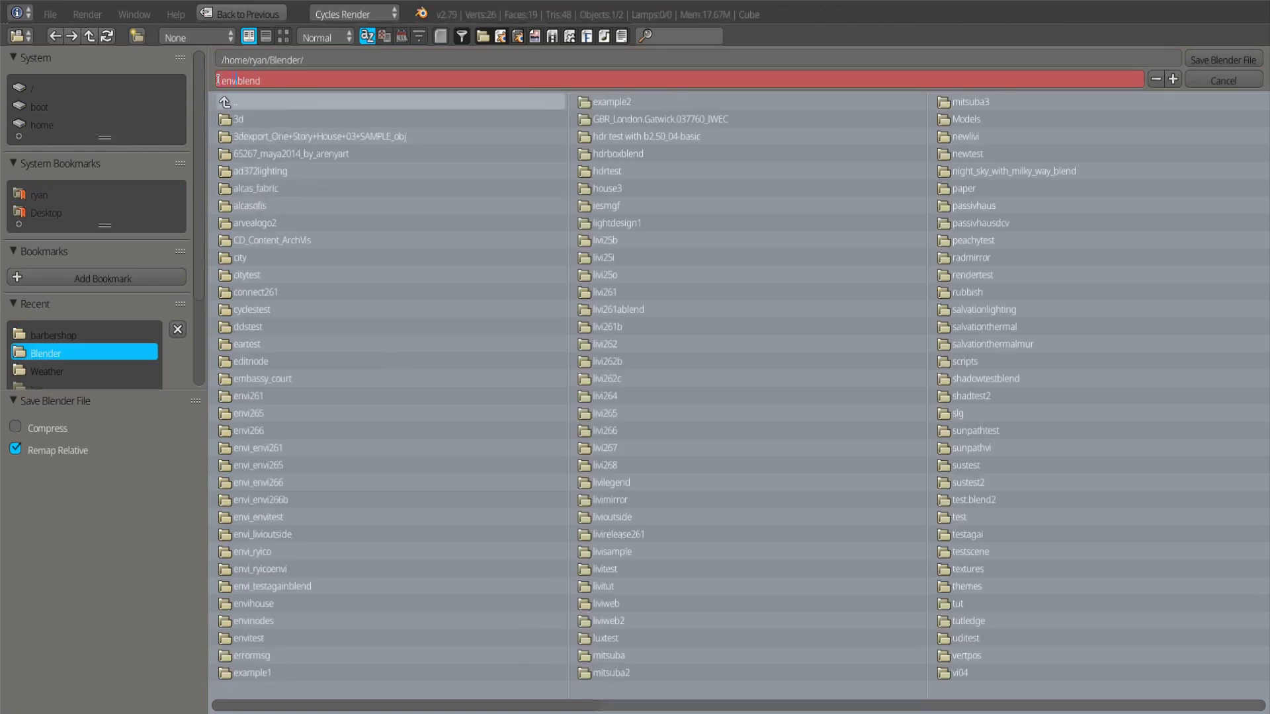
{"action": "key", "text": "Return"}
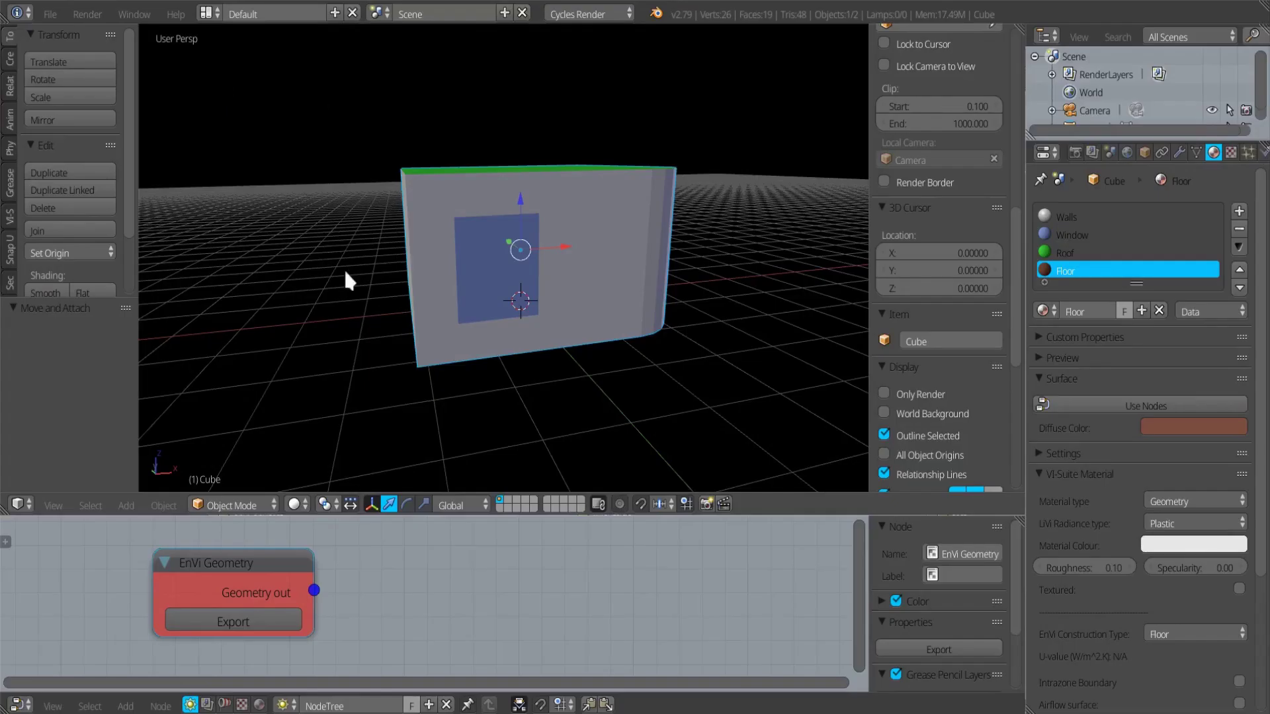
{"action": "left_click", "coordinate": [248, 621]}
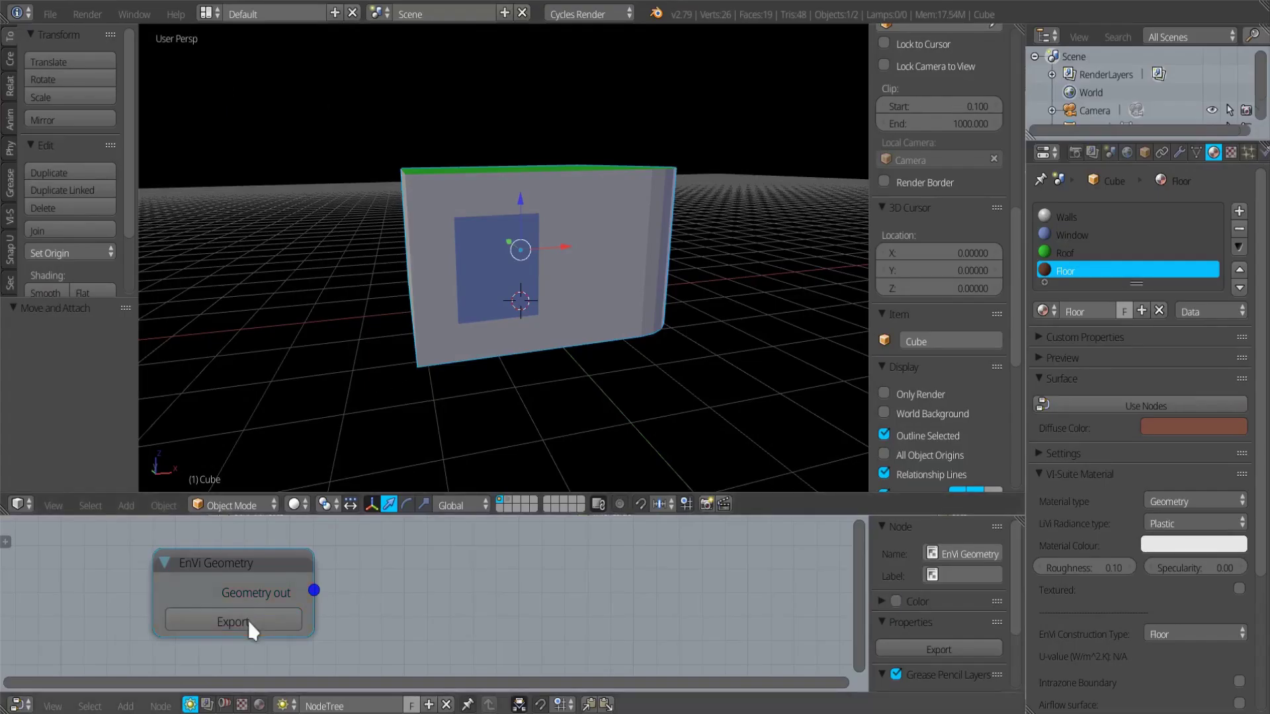
- Look through the scene layers, comparing the original box on layer 1 with the exported geometry on layer 2
{"action": "middle_click_drag", "start_coordinate": [615, 370], "coordinate": [612, 325]}
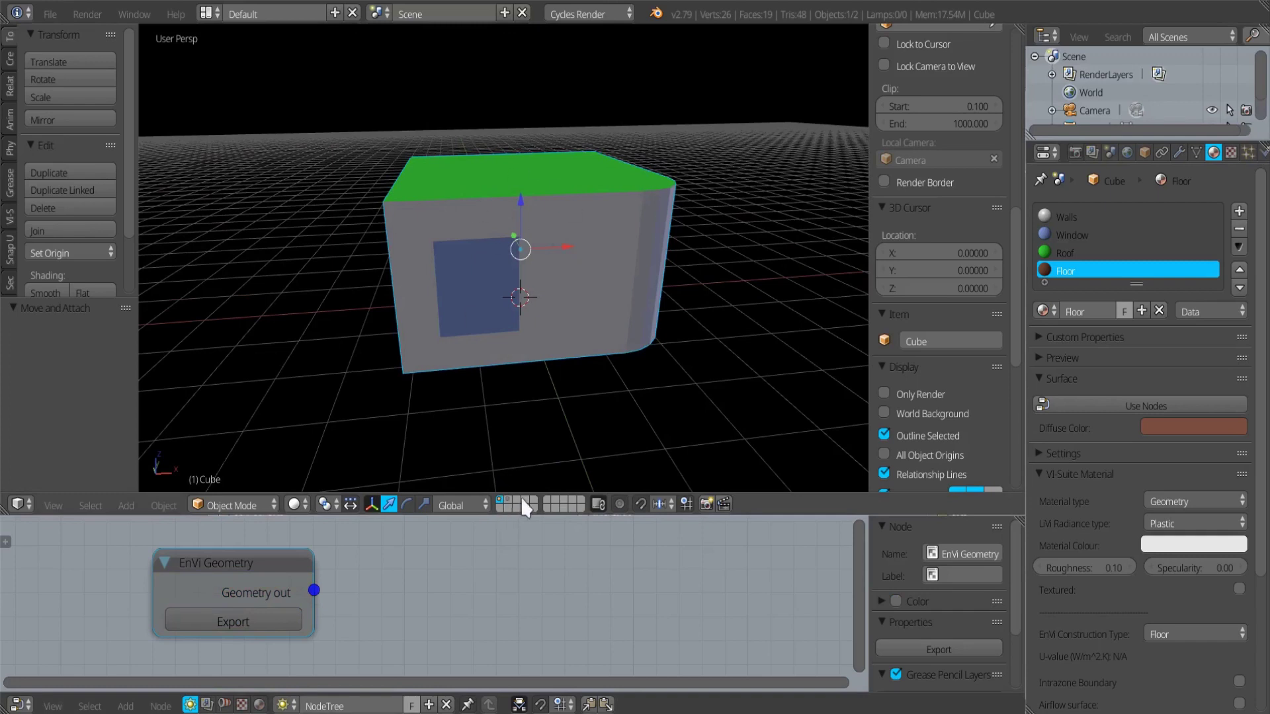
{"action": "left_click", "coordinate": [556, 501]}
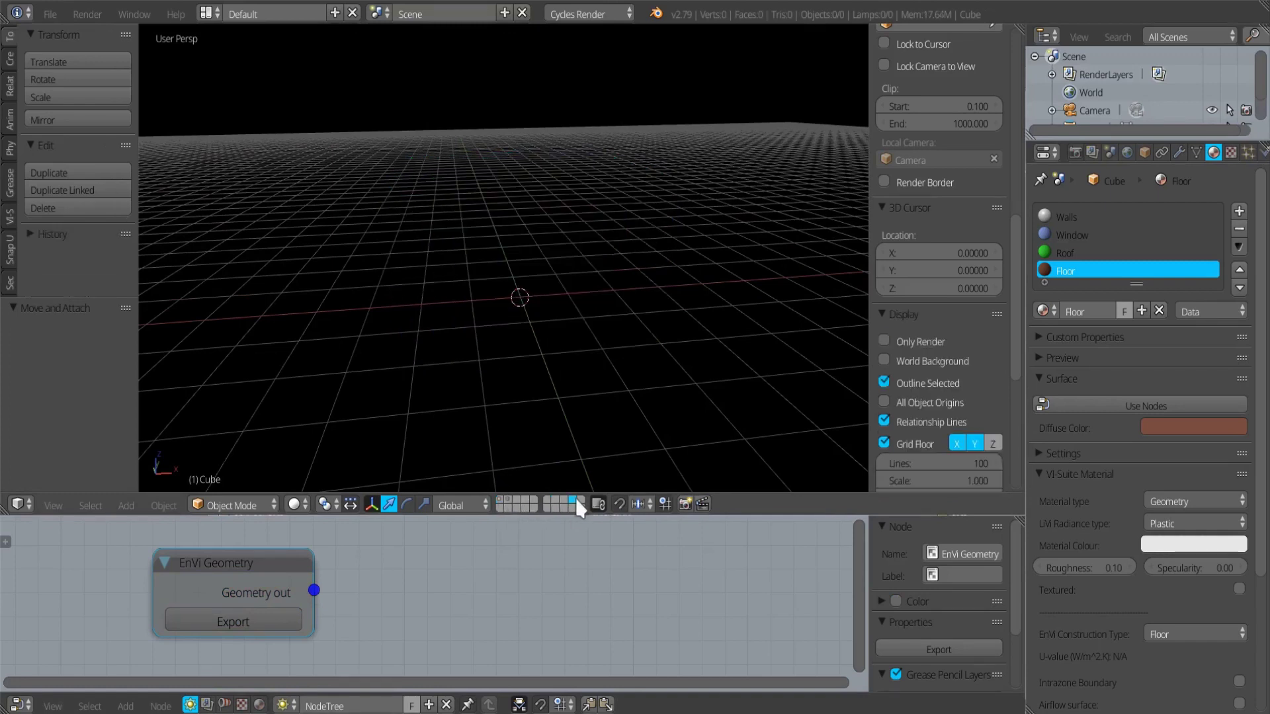
{"action": "left_click", "coordinate": [500, 497]}
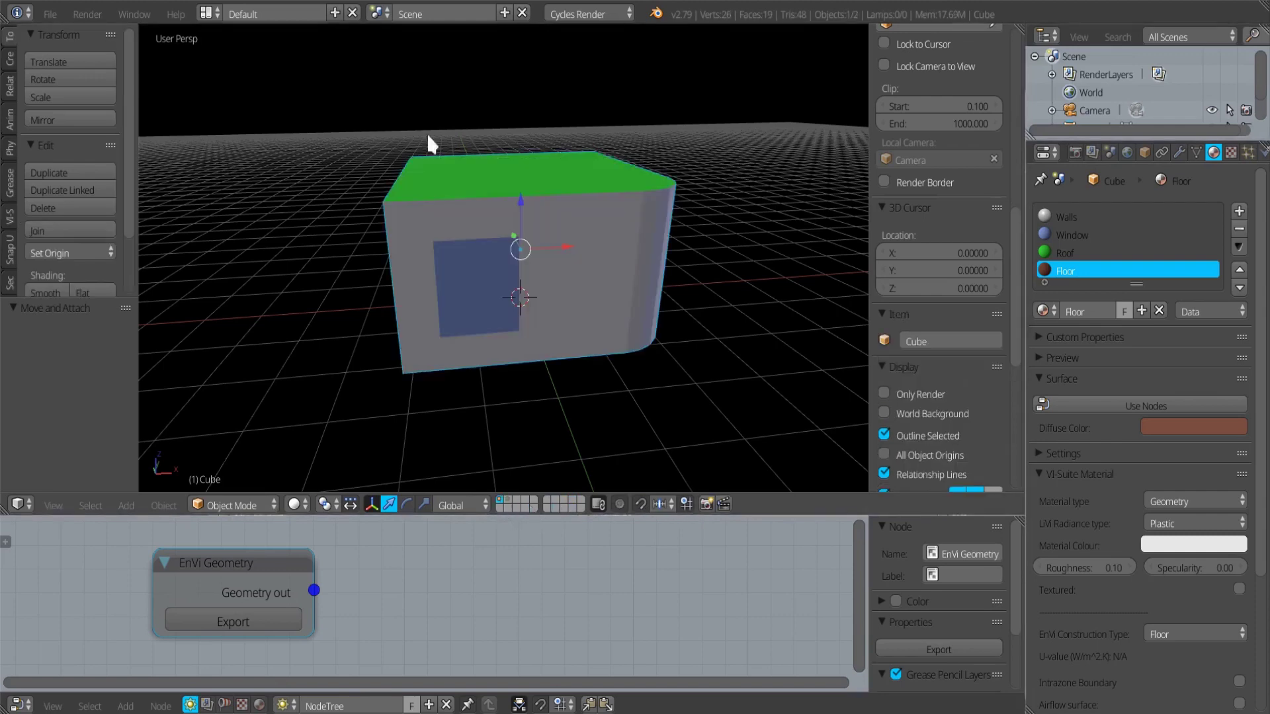
{"action": "left_click", "coordinate": [507, 498]}
{"action": "middle_click_drag", "start_coordinate": [583, 359], "coordinate": [477, 372]}
{"action": "left_click", "coordinate": [502, 501]}
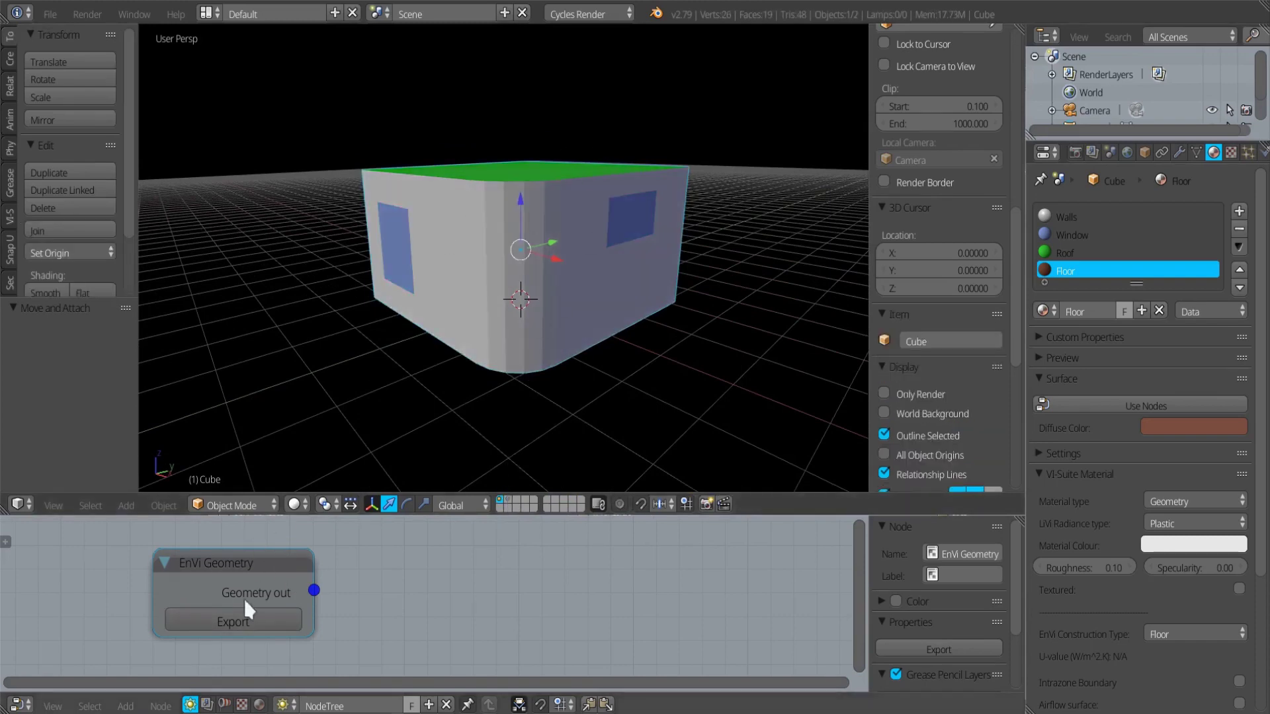
- Inspect the exported EnVi geometry on layer 2 from above and below, checking its construction-type colours
{"action": "left_click", "coordinate": [506, 500]}
{"action": "middle_click_drag", "start_coordinate": [469, 332], "coordinate": [732, 291]}
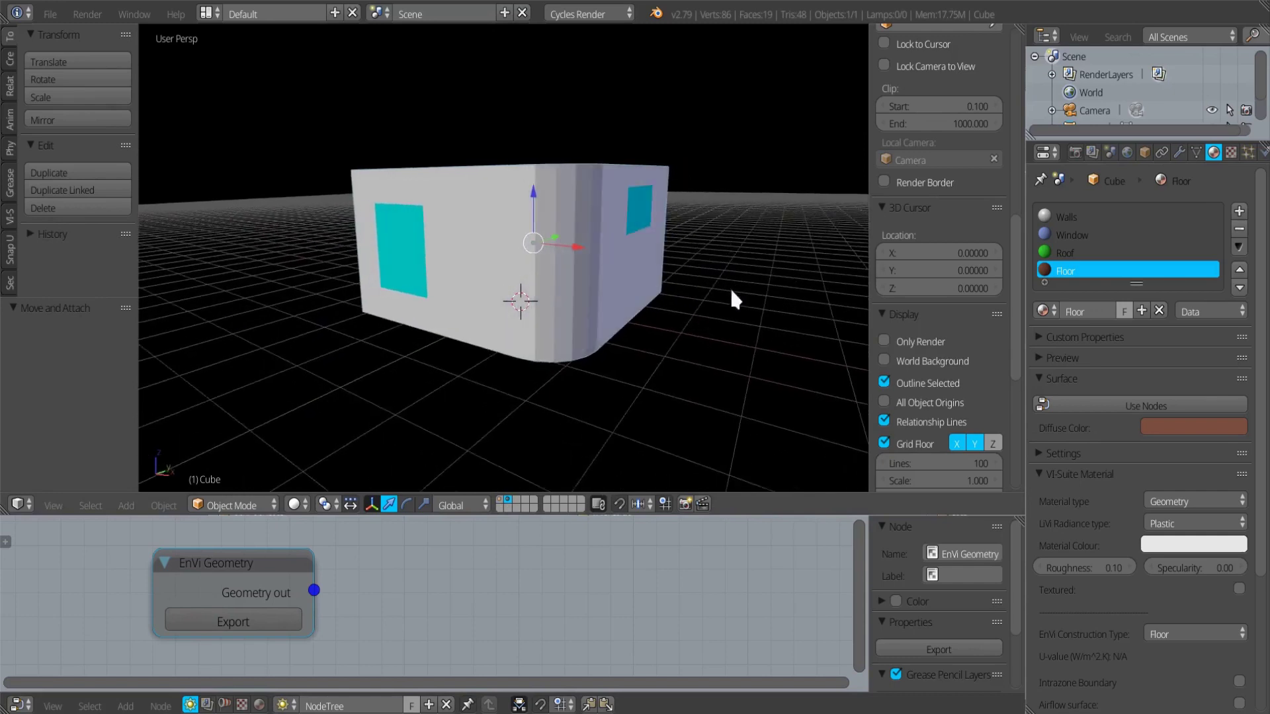
{"action": "middle_click_drag", "start_coordinate": [503, 224], "coordinate": [505, 259]}
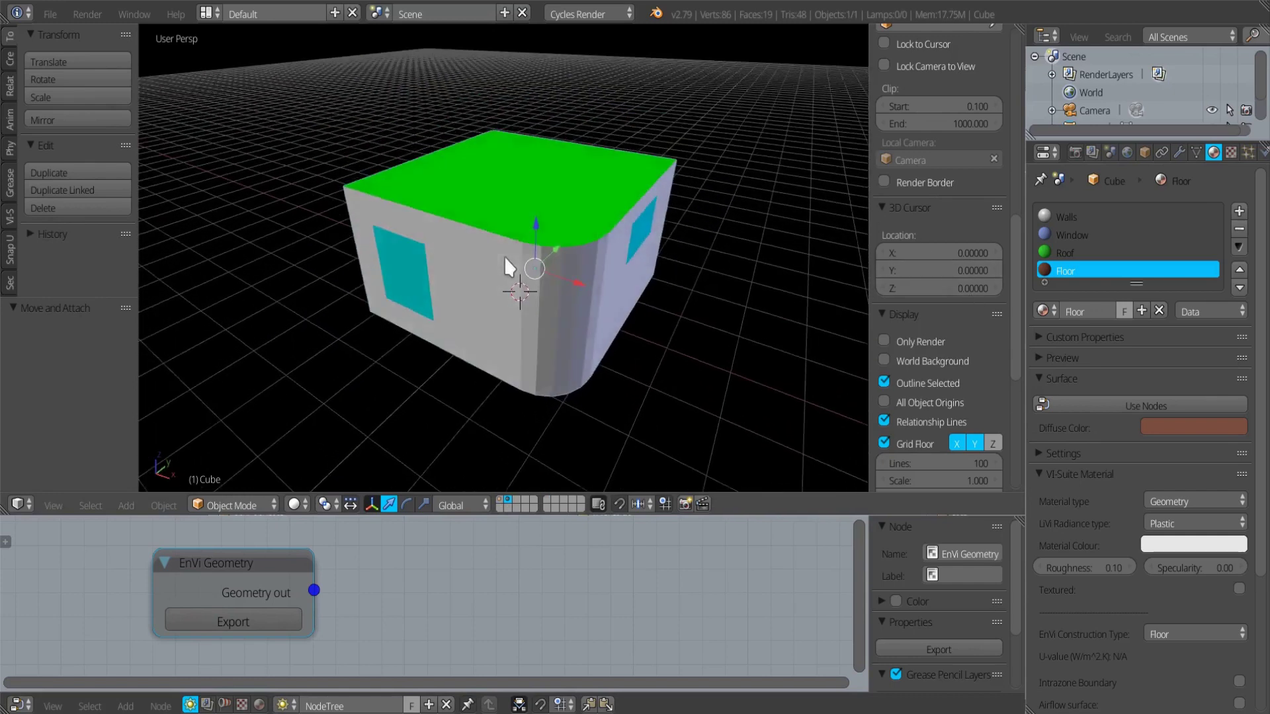
{"action": "middle_click_drag", "start_coordinate": [540, 364], "coordinate": [626, 291]}
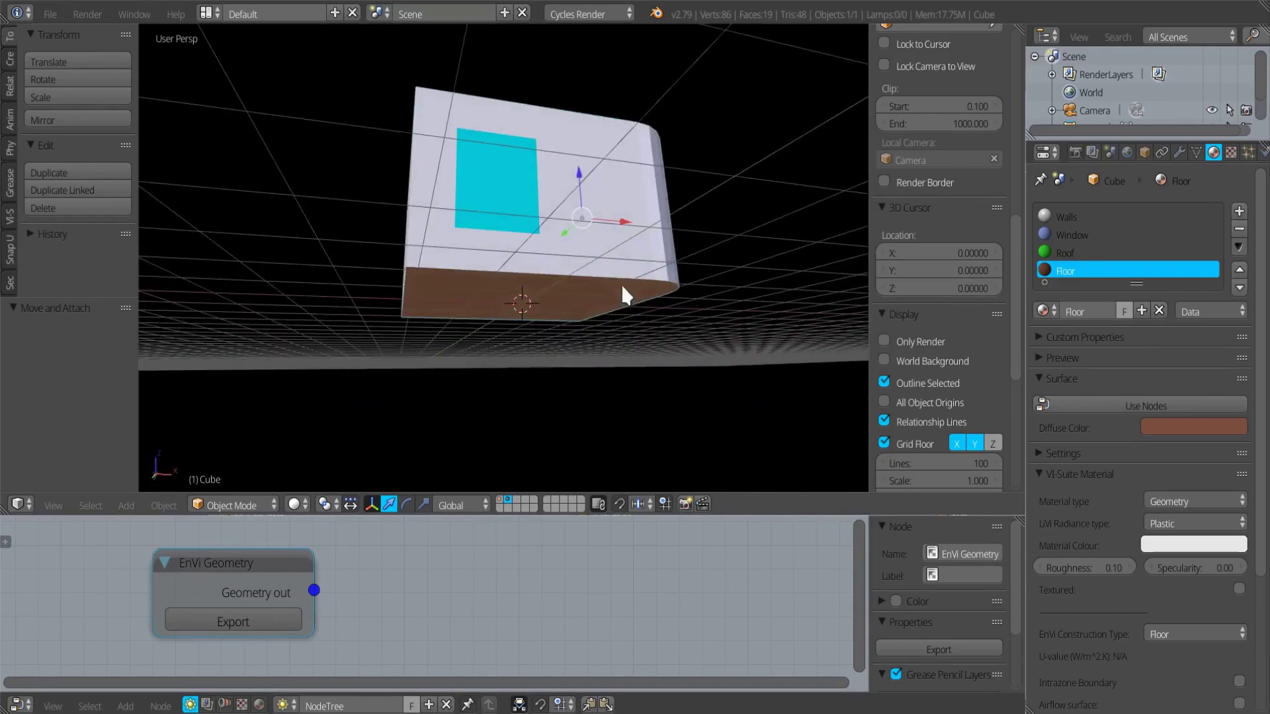
{"action": "mouse_move", "coordinate": [525, 289]}
{"action": "middle_mouse_down"}
{"action": "mouse_move", "coordinate": [577, 242]}
{"action": "mouse_move", "coordinate": [512, 288]}
{"action": "middle_mouse_up"}
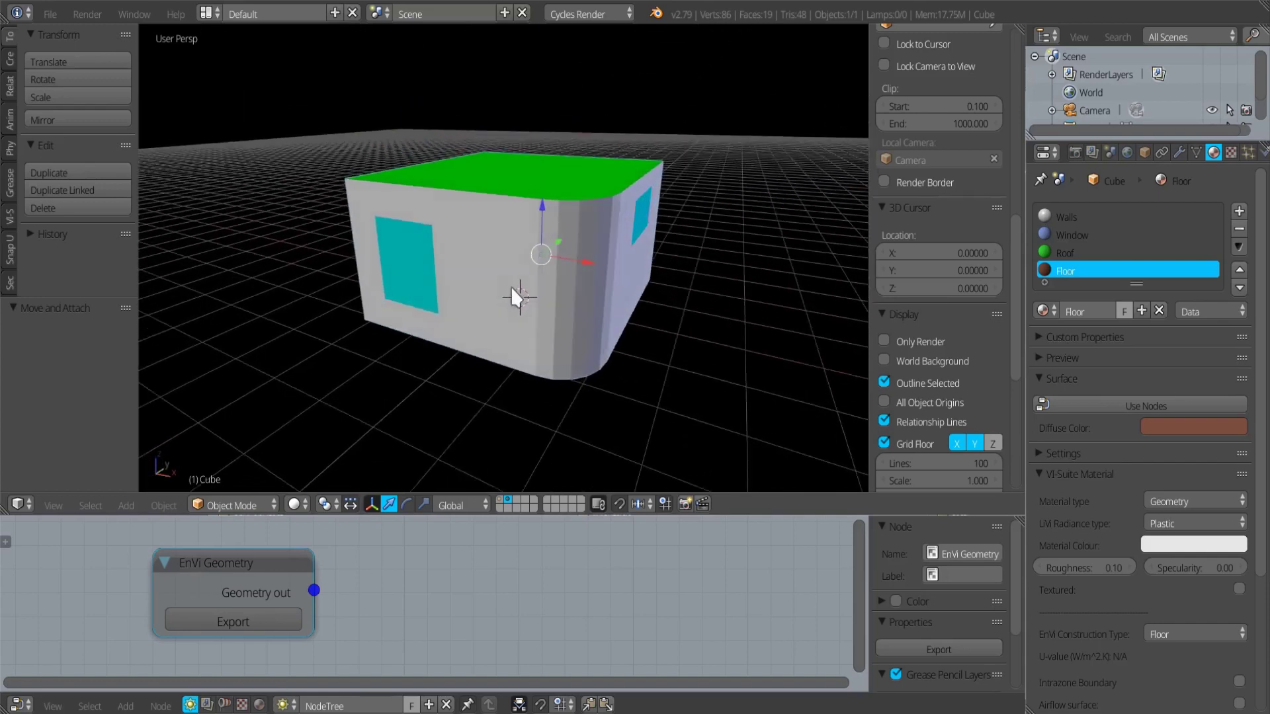
- On the original box in layer 1, set the Window material's diffuse colour to red and re-export the EnVi geometry
{"action": "left_click", "coordinate": [500, 500], "text": "shift"}
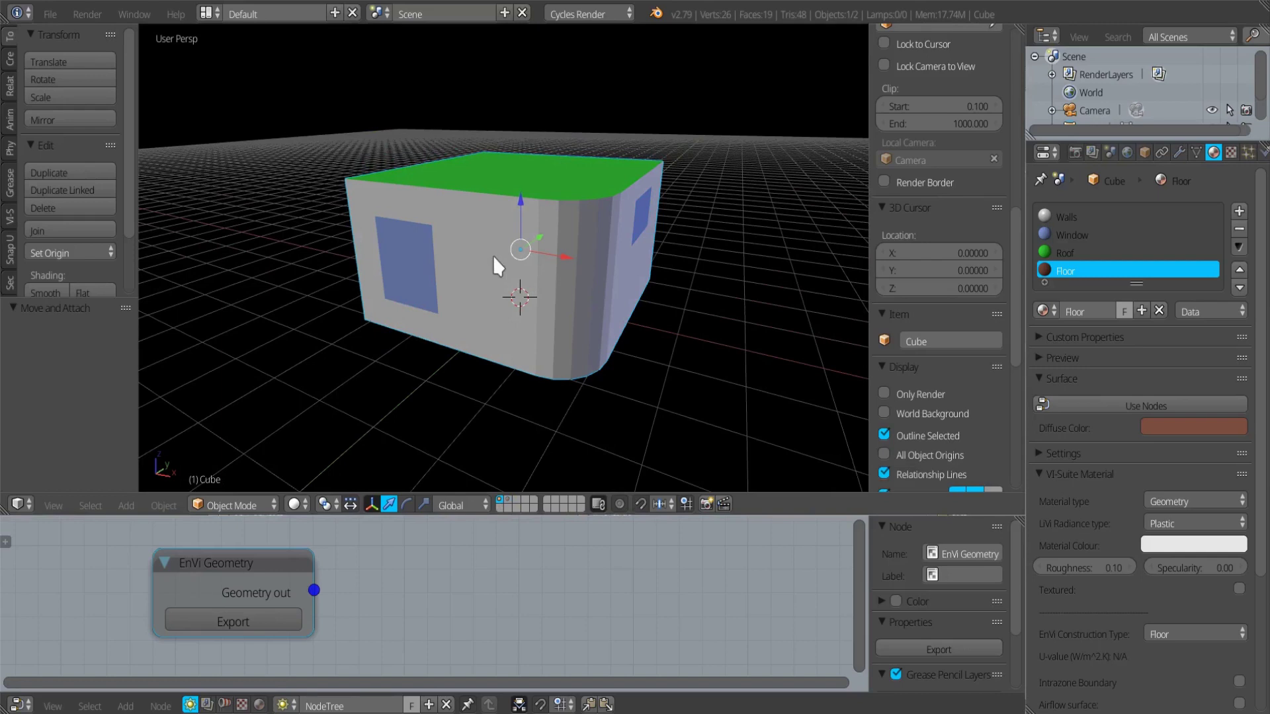
{"action": "left_click", "coordinate": [1058, 235]}
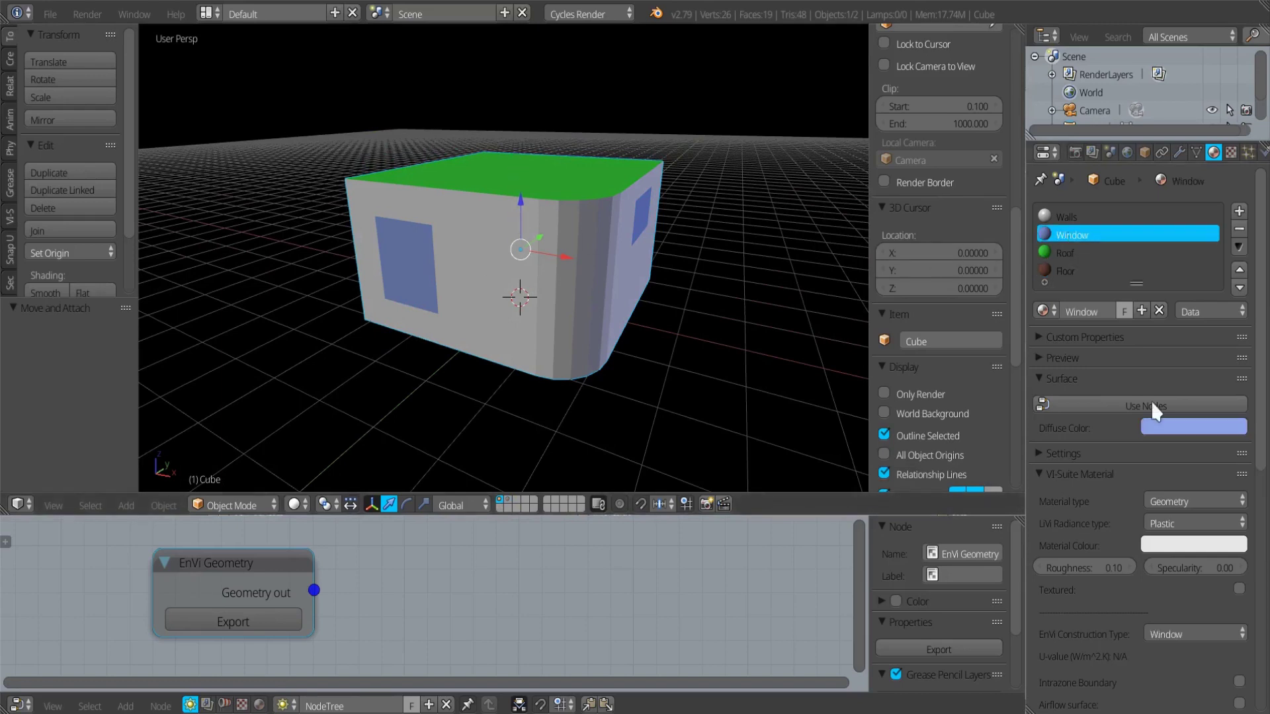
{"action": "left_click", "coordinate": [1168, 426]}
{"action": "left_click_drag", "start_coordinate": [1174, 255], "coordinate": [1158, 315]}
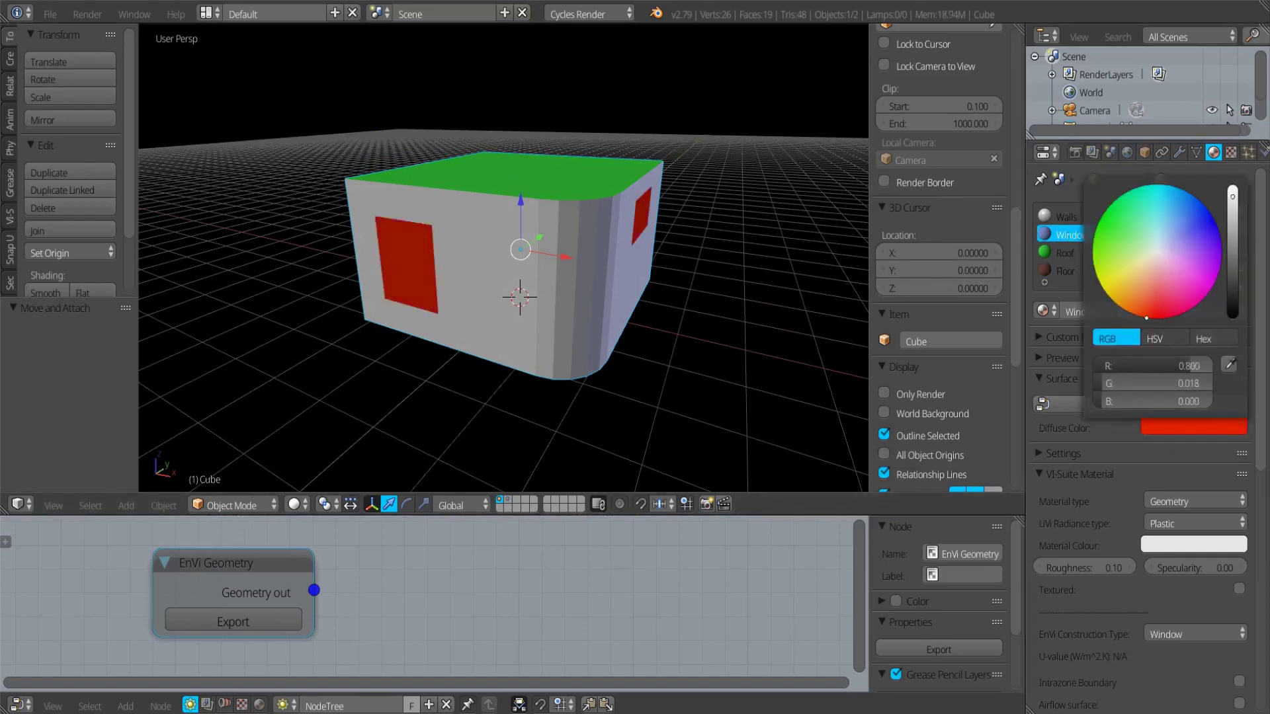
{"action": "left_click", "coordinate": [264, 618]}
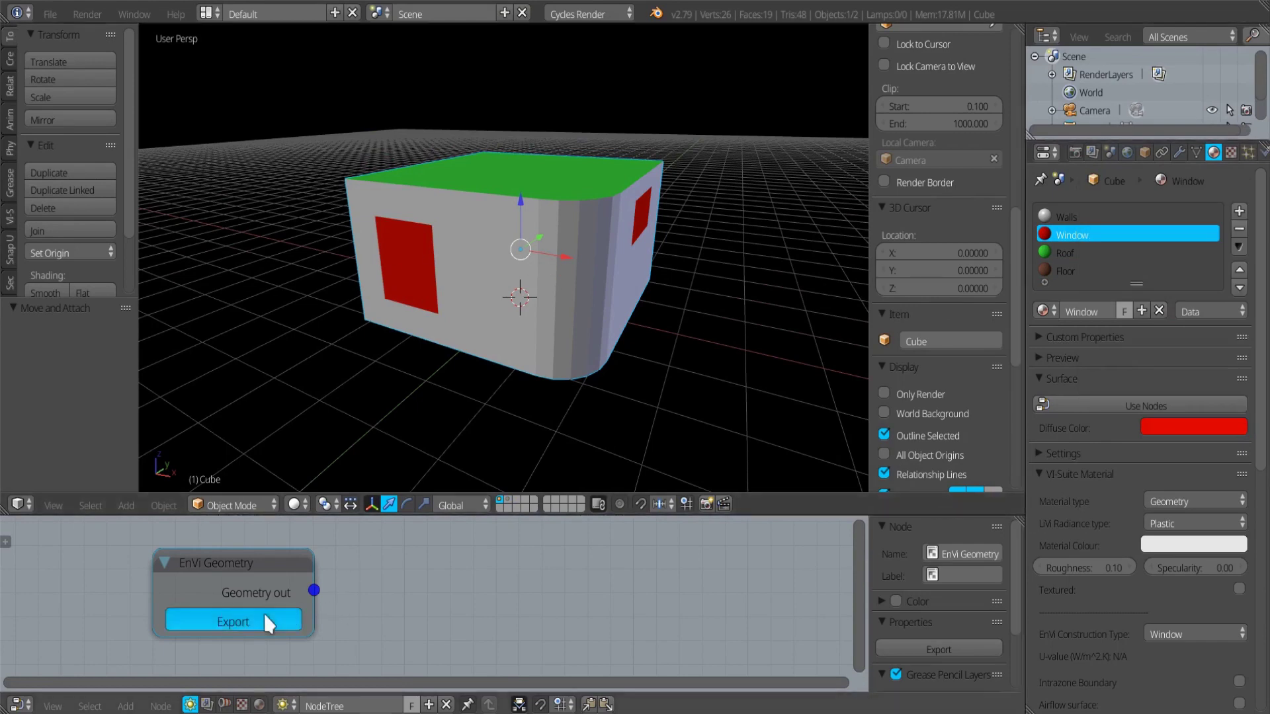
- Show layer 2 and examine the window, wall and roof colours of the re-exported geometry from all sides
{"action": "left_click", "coordinate": [507, 500]}
{"action": "middle_click_drag", "start_coordinate": [499, 432], "coordinate": [516, 229]}
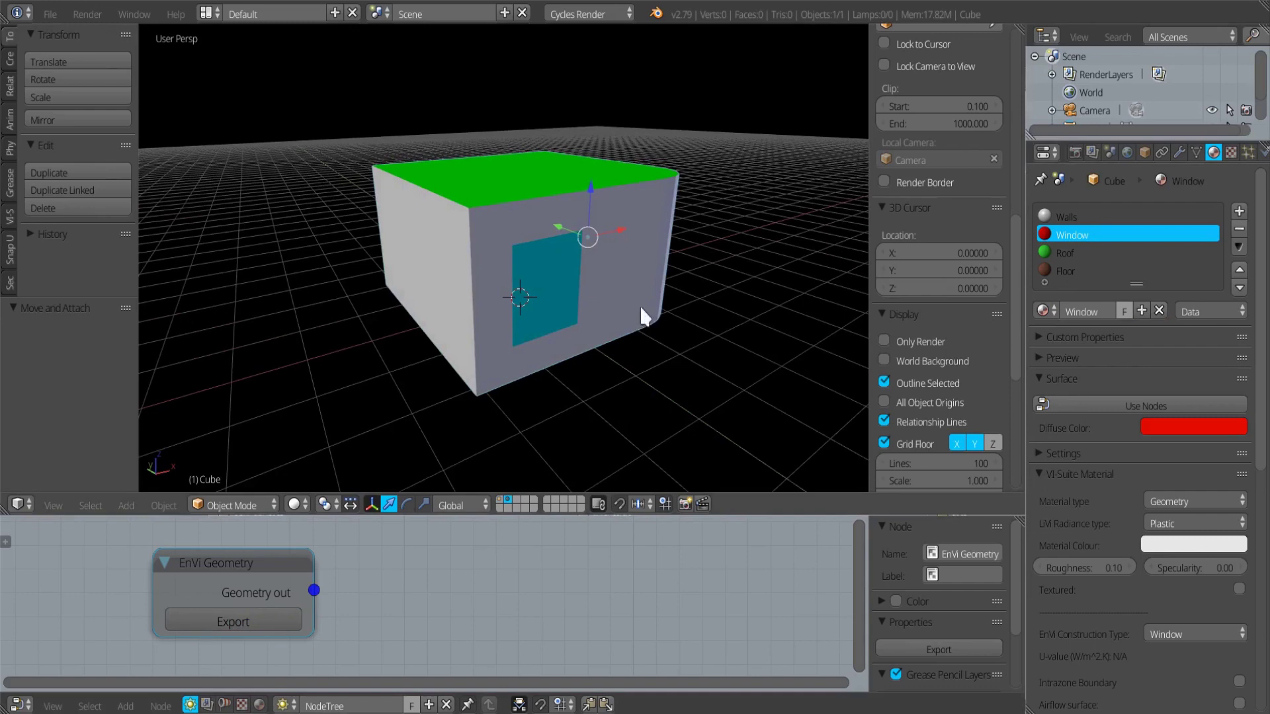
{"action": "middle_click_drag", "start_coordinate": [643, 312], "coordinate": [463, 322]}
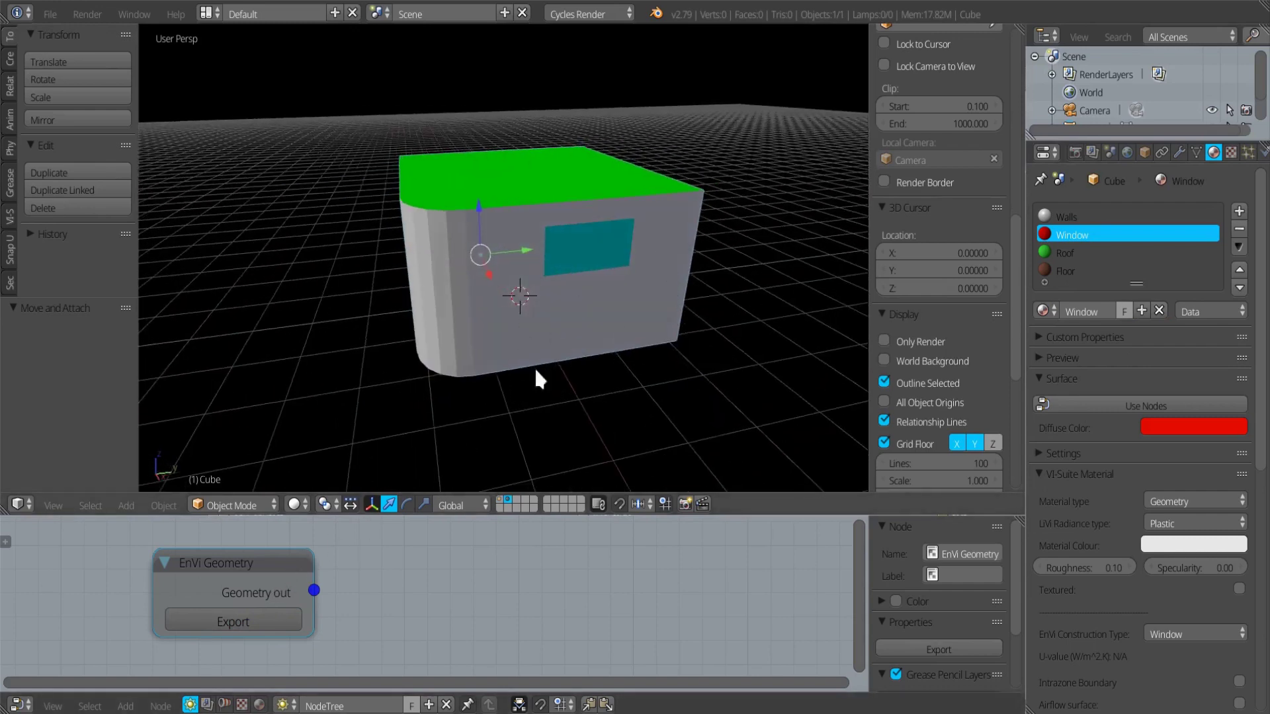
{"action": "middle_click_drag", "start_coordinate": [538, 368], "coordinate": [625, 378]}
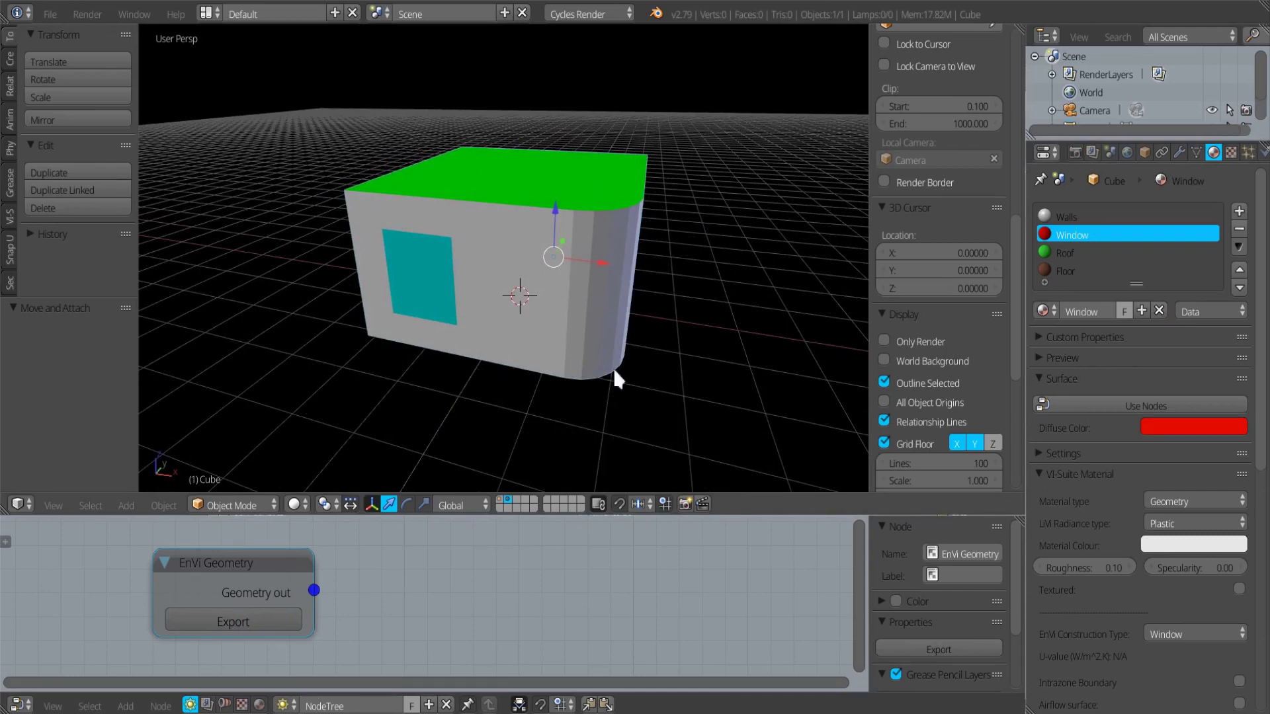
{"action": "middle_click_drag", "start_coordinate": [615, 379], "coordinate": [628, 391]}
{"action": "middle_click_drag", "start_coordinate": [509, 182], "coordinate": [602, 313]}
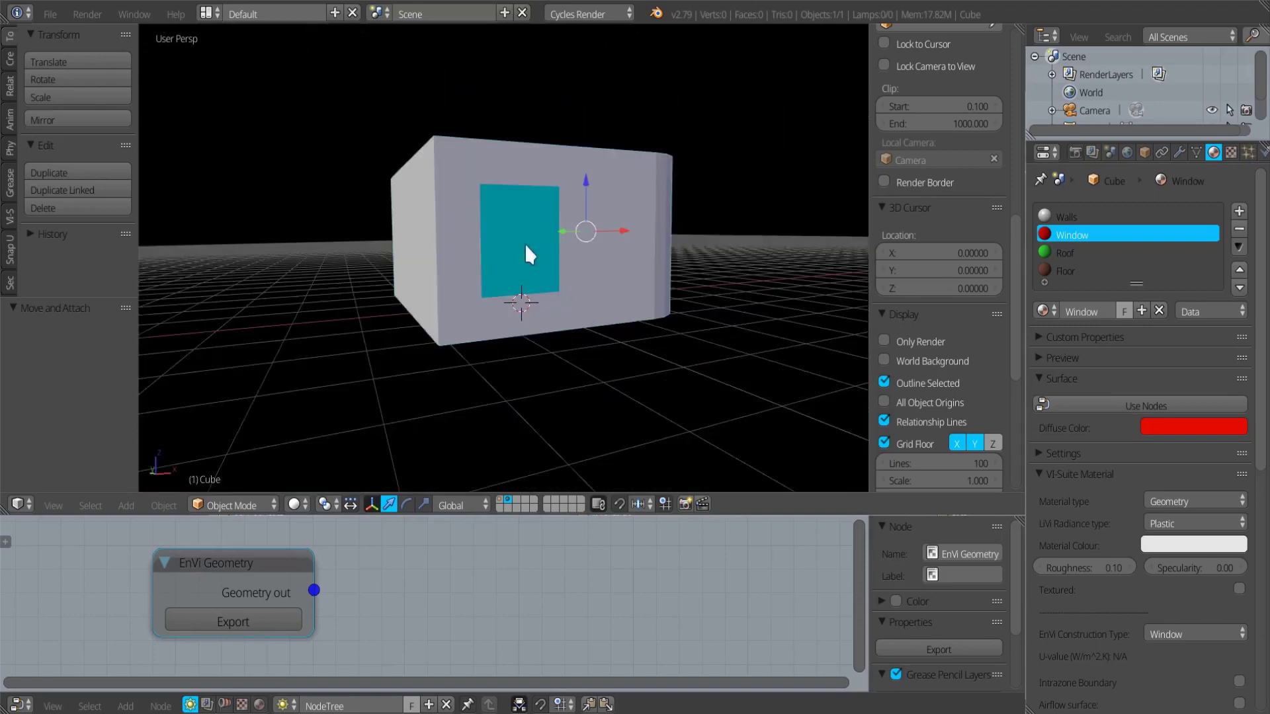
{"action": "middle_click_drag", "start_coordinate": [623, 371], "coordinate": [651, 391]}
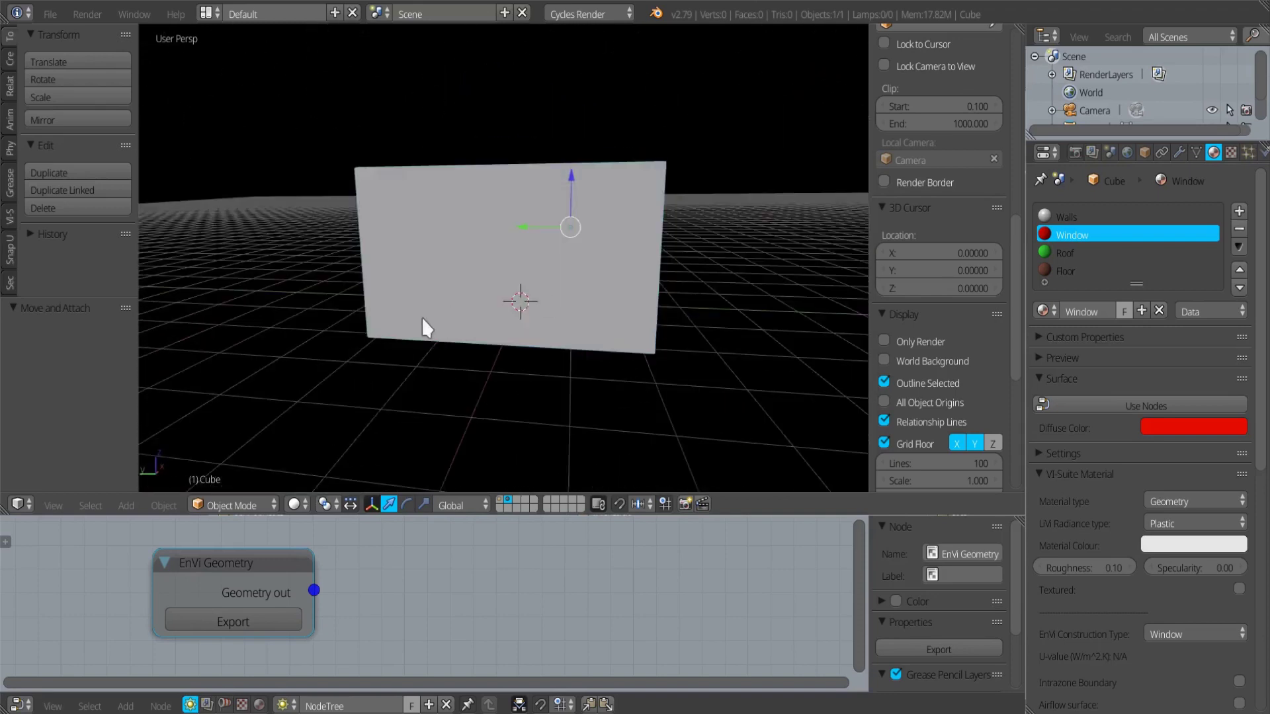
- Show layer 1 and examine the original box's roof, wall and window material colours from several sides
{"action": "middle_click_drag", "start_coordinate": [422, 326], "coordinate": [553, 347]}
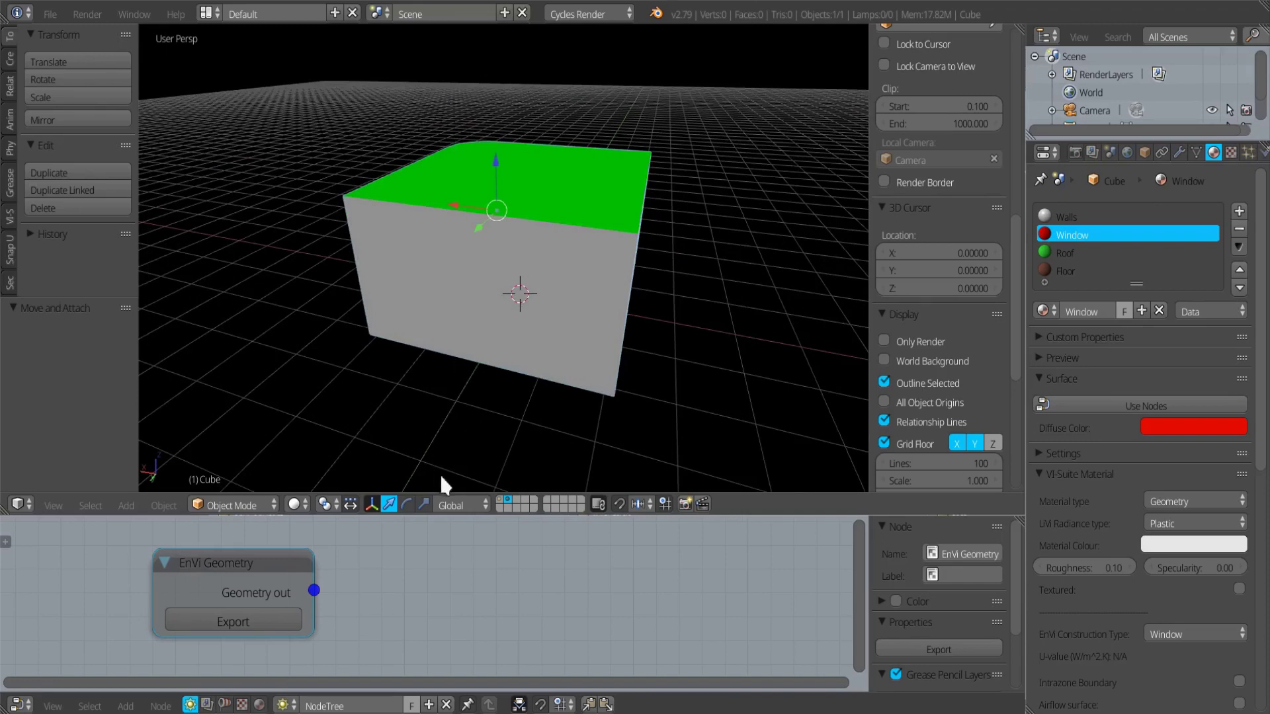
{"action": "left_click", "coordinate": [500, 502]}
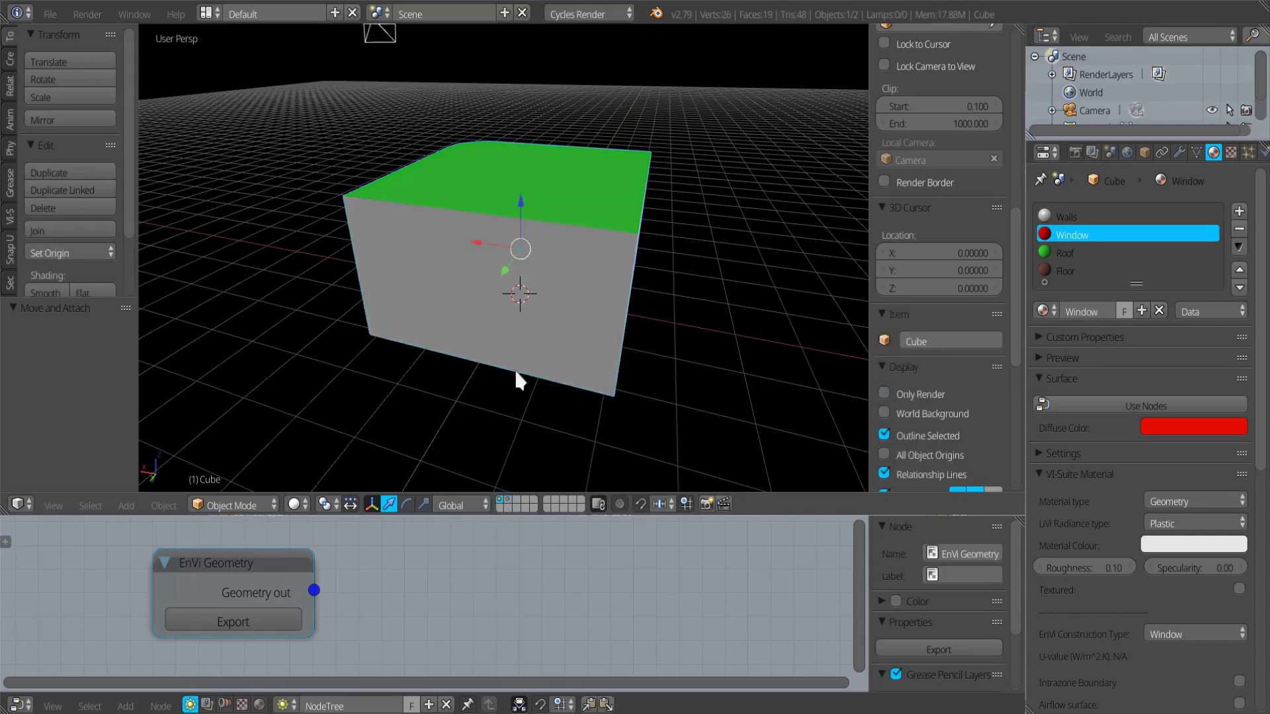
{"action": "middle_click_drag", "start_coordinate": [482, 320], "coordinate": [668, 320]}
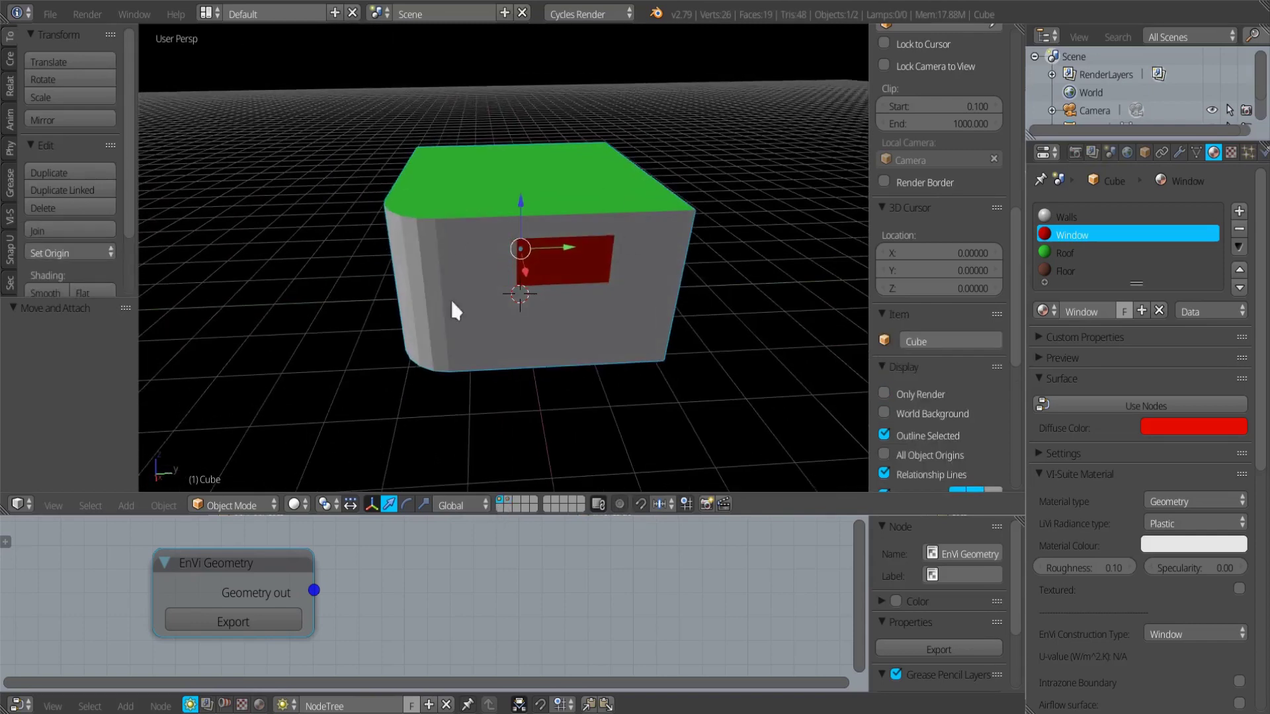
{"action": "middle_click_drag", "start_coordinate": [454, 308], "coordinate": [529, 303]}
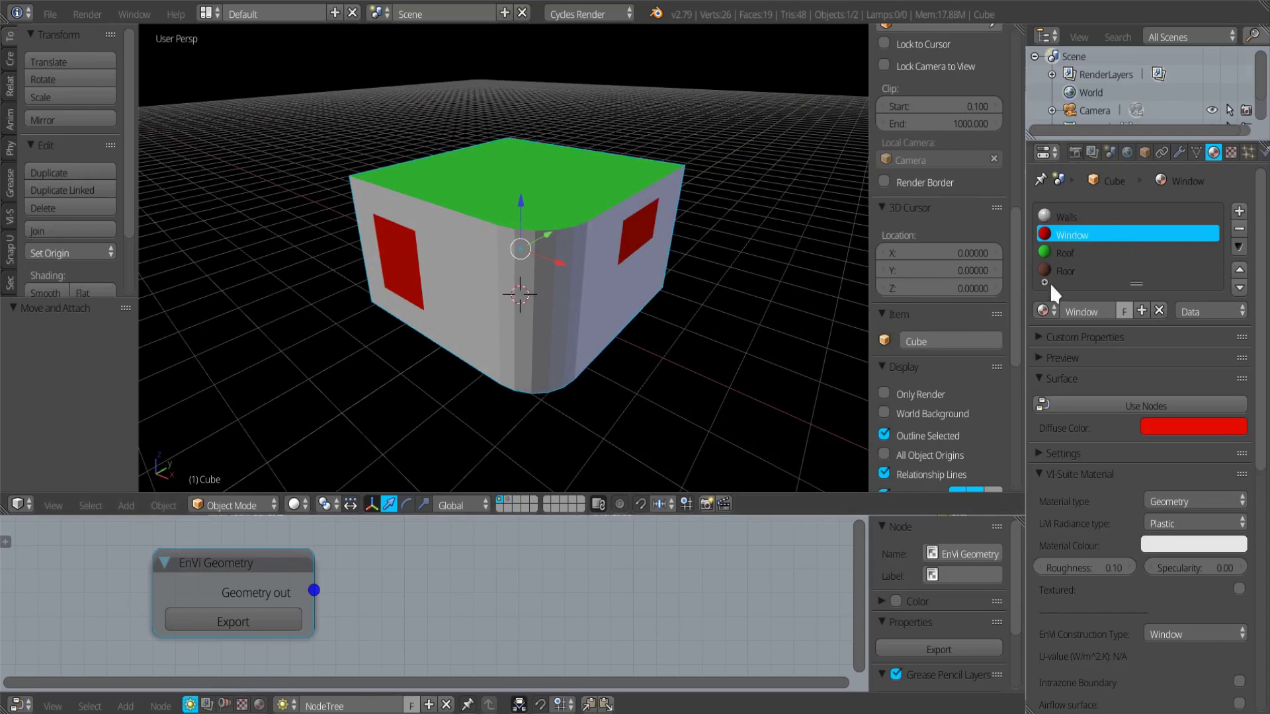
{"action": "middle_click_drag", "start_coordinate": [609, 299], "coordinate": [542, 216]}
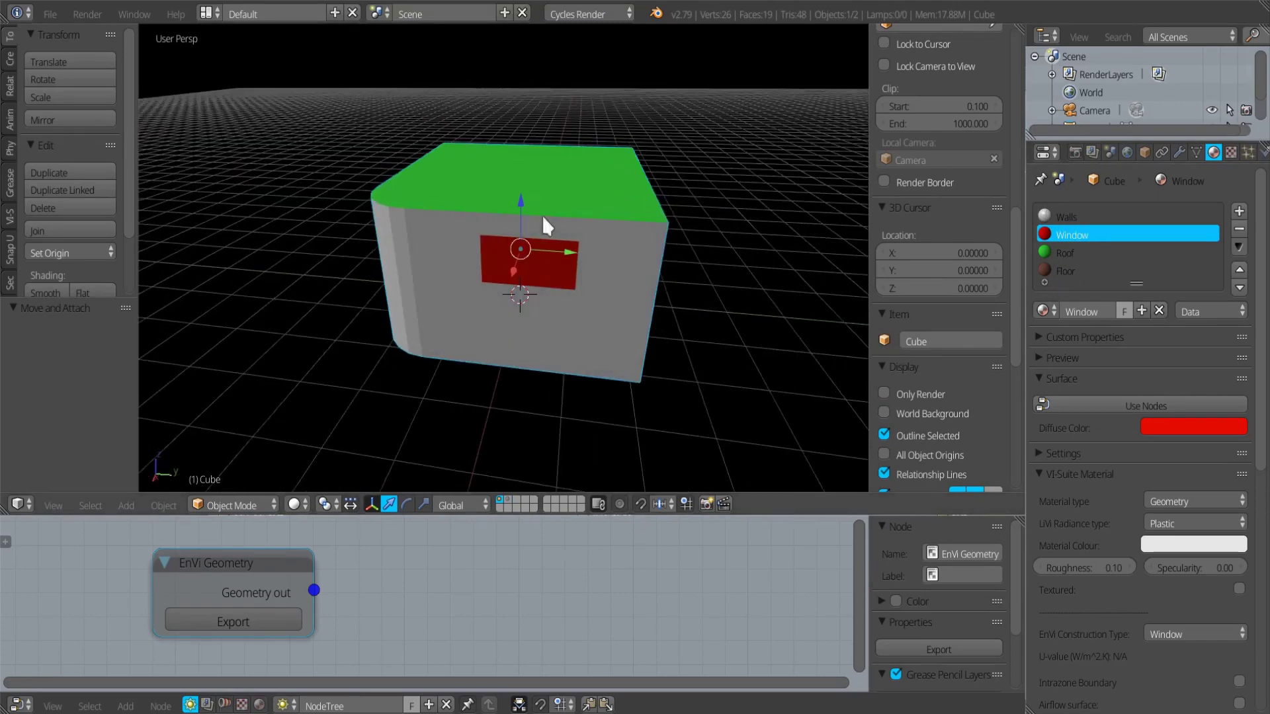
{"action": "middle_click_drag", "start_coordinate": [606, 323], "coordinate": [496, 198]}
{"action": "middle_click_drag", "start_coordinate": [560, 304], "coordinate": [518, 474]}
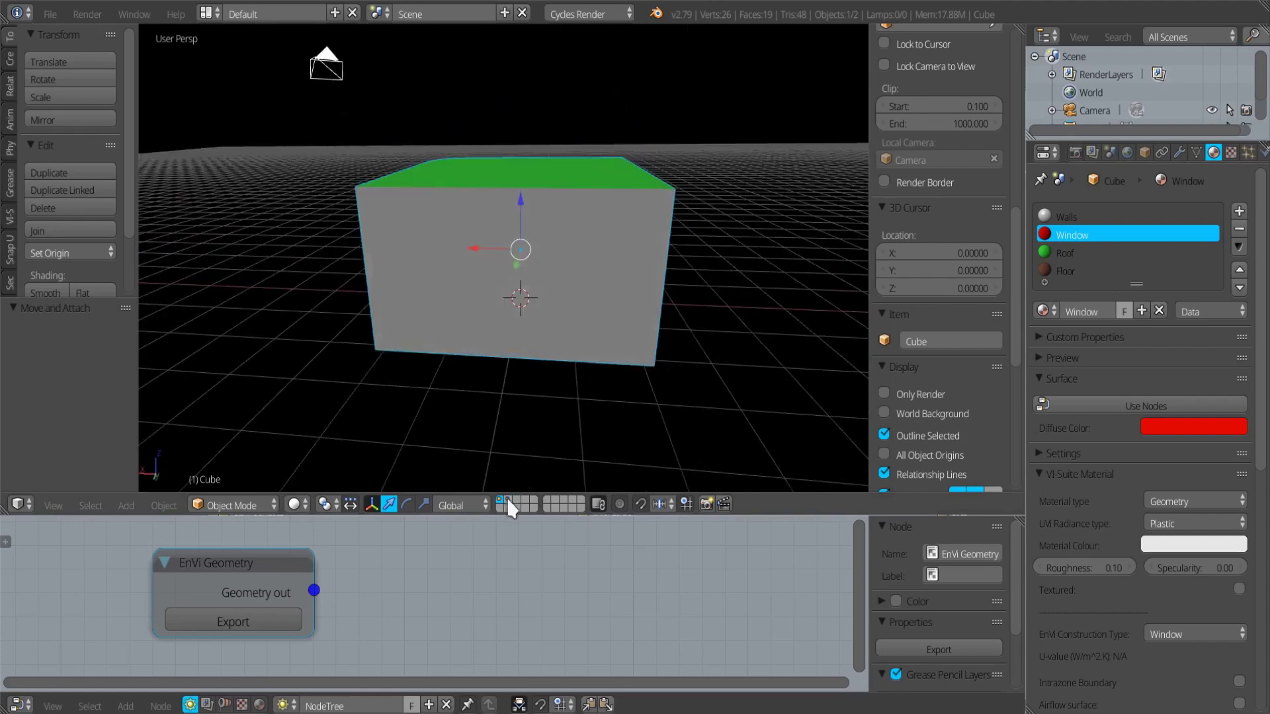
- Show layer 2 and examine the exported geometry's construction-type colours, comparing them with the original box on layer 1
{"action": "left_click", "coordinate": [507, 500]}
{"action": "middle_click_drag", "start_coordinate": [450, 286], "coordinate": [596, 270]}
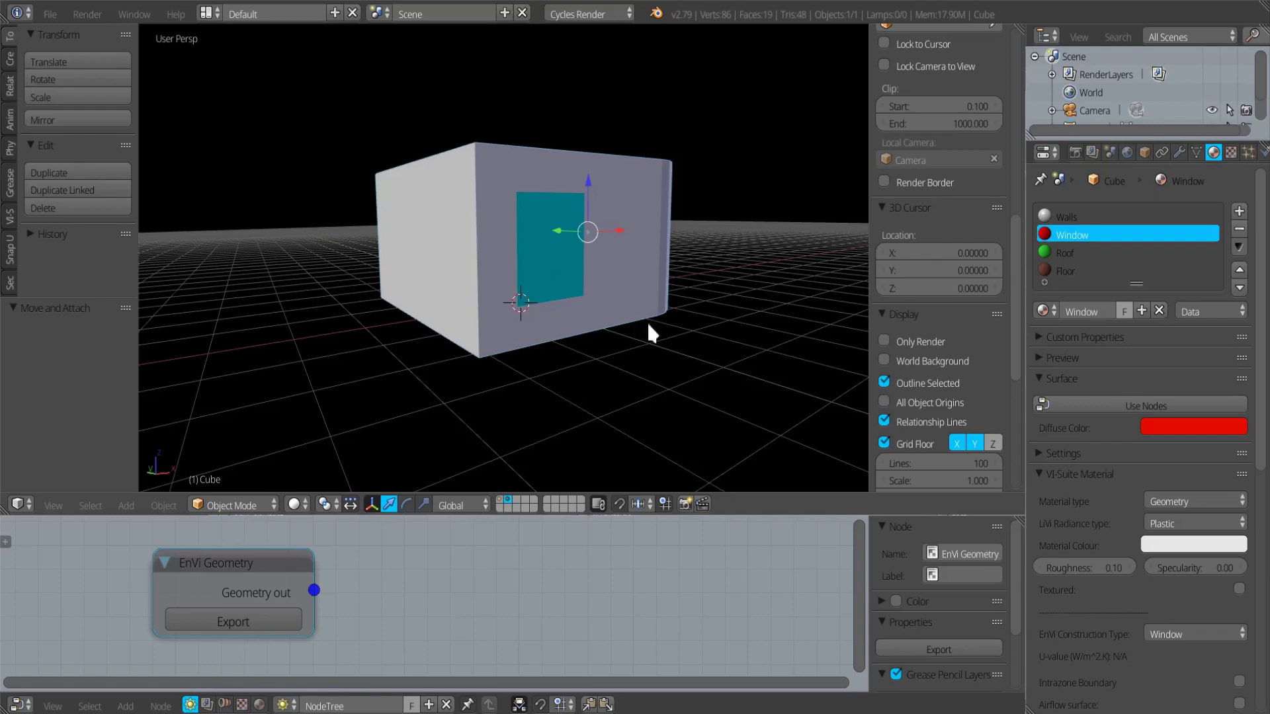
{"action": "middle_click_drag", "start_coordinate": [663, 323], "coordinate": [572, 335]}
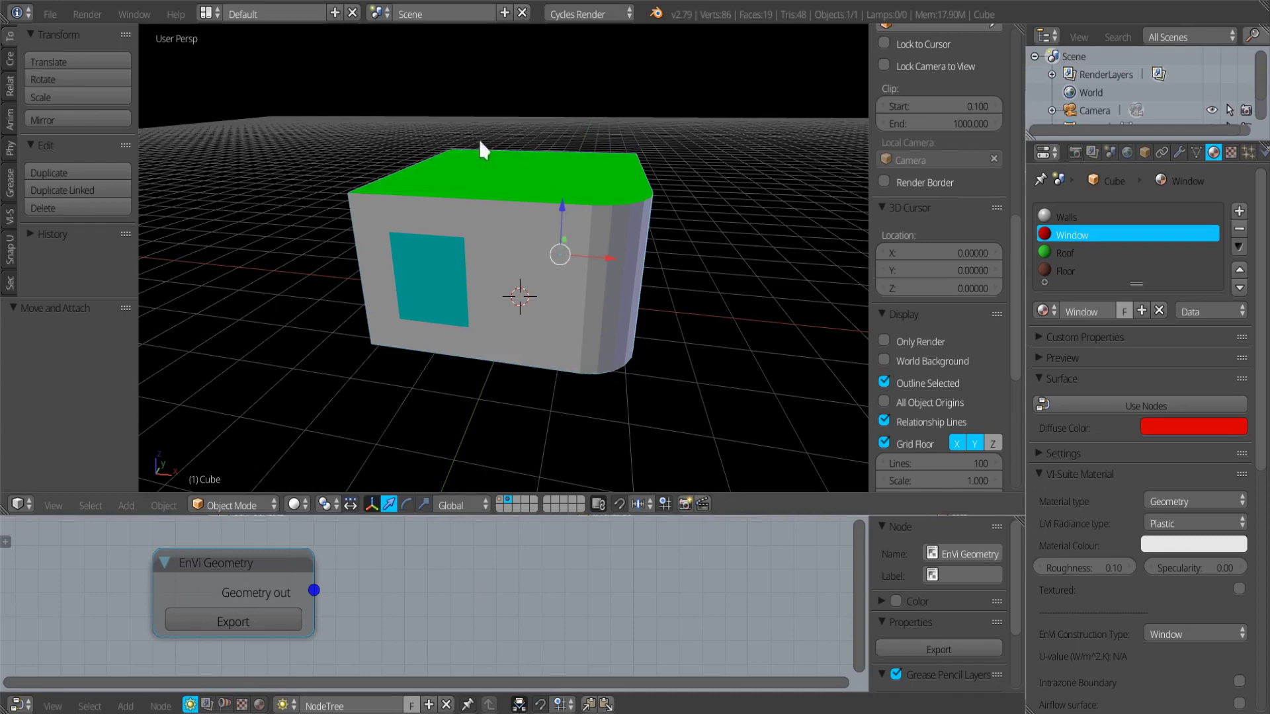
{"action": "middle_click_drag", "start_coordinate": [640, 306], "coordinate": [635, 340]}
{"action": "middle_click_drag", "start_coordinate": [527, 335], "coordinate": [517, 114]}
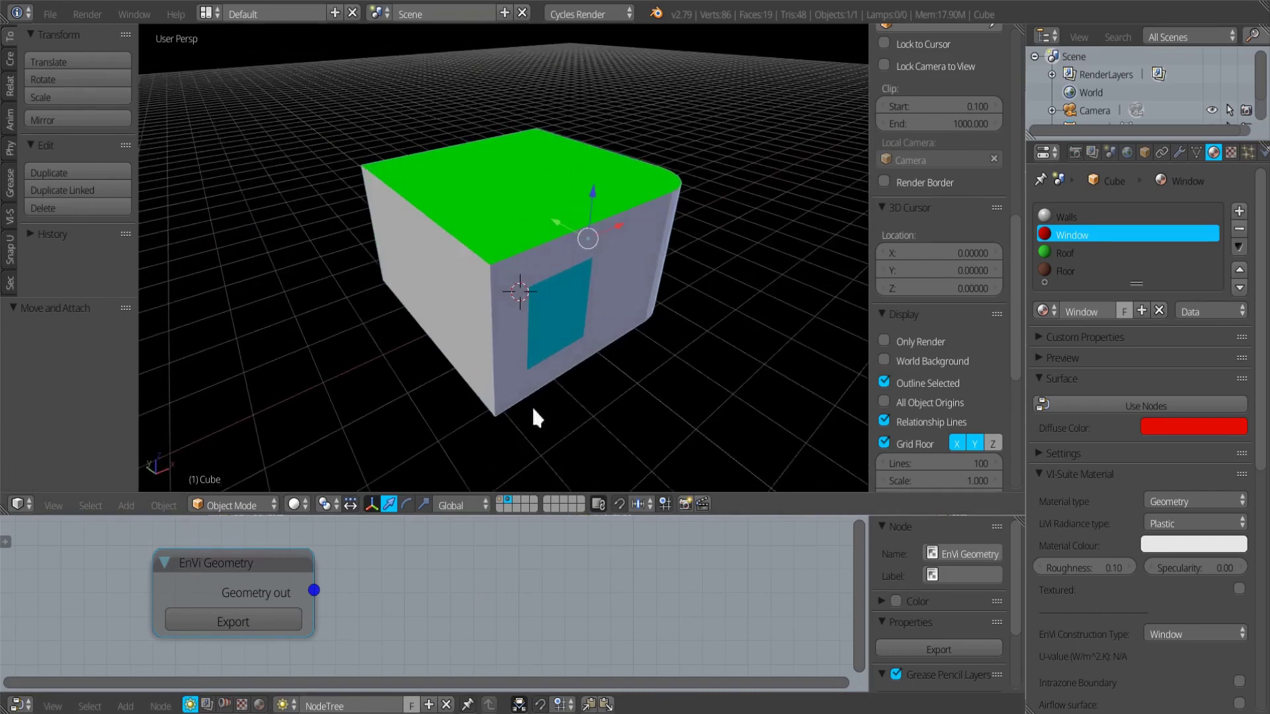
{"action": "middle_click_drag", "start_coordinate": [574, 393], "coordinate": [506, 467]}
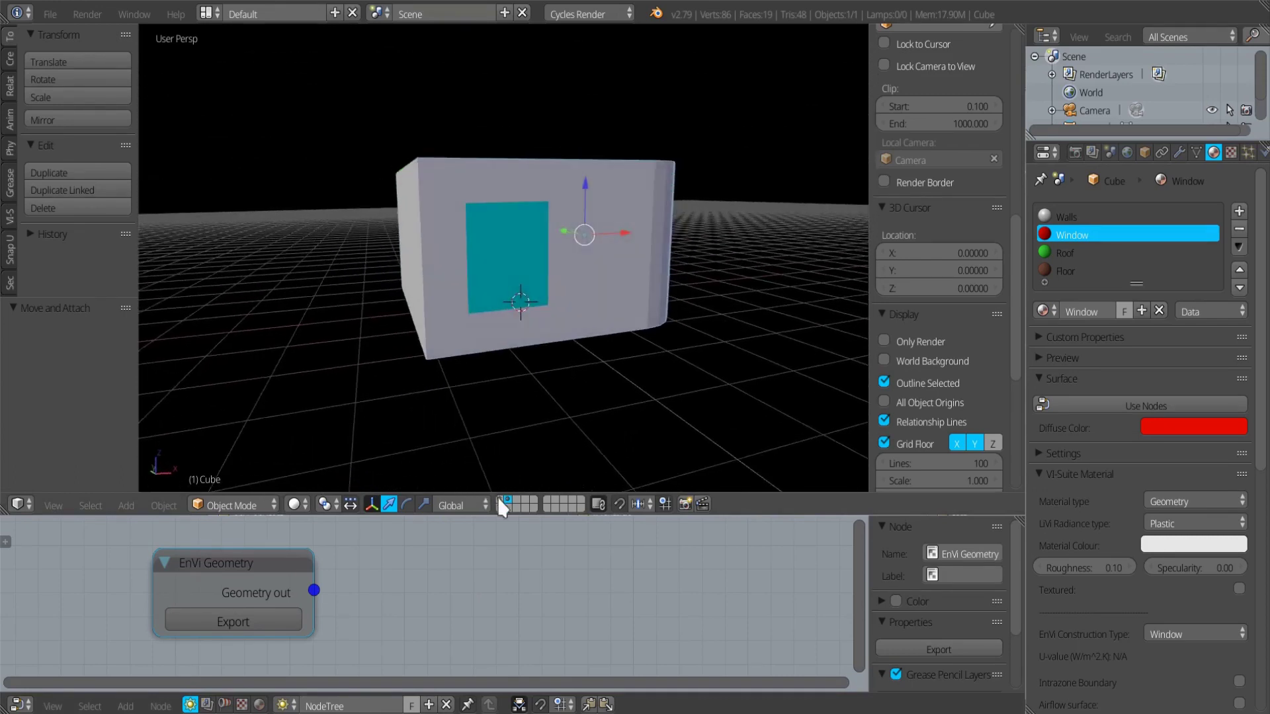
{"action": "mouse_move", "coordinate": [622, 250]}
{"action": "middle_mouse_down"}
{"action": "mouse_move", "coordinate": [512, 262]}
{"action": "mouse_move", "coordinate": [610, 276]}
{"action": "mouse_move", "coordinate": [481, 281]}
{"action": "mouse_move", "coordinate": [646, 290]}
{"action": "mouse_move", "coordinate": [533, 283]}
{"action": "mouse_move", "coordinate": [552, 280]}
{"action": "mouse_move", "coordinate": [476, 370]}
{"action": "middle_mouse_up"}
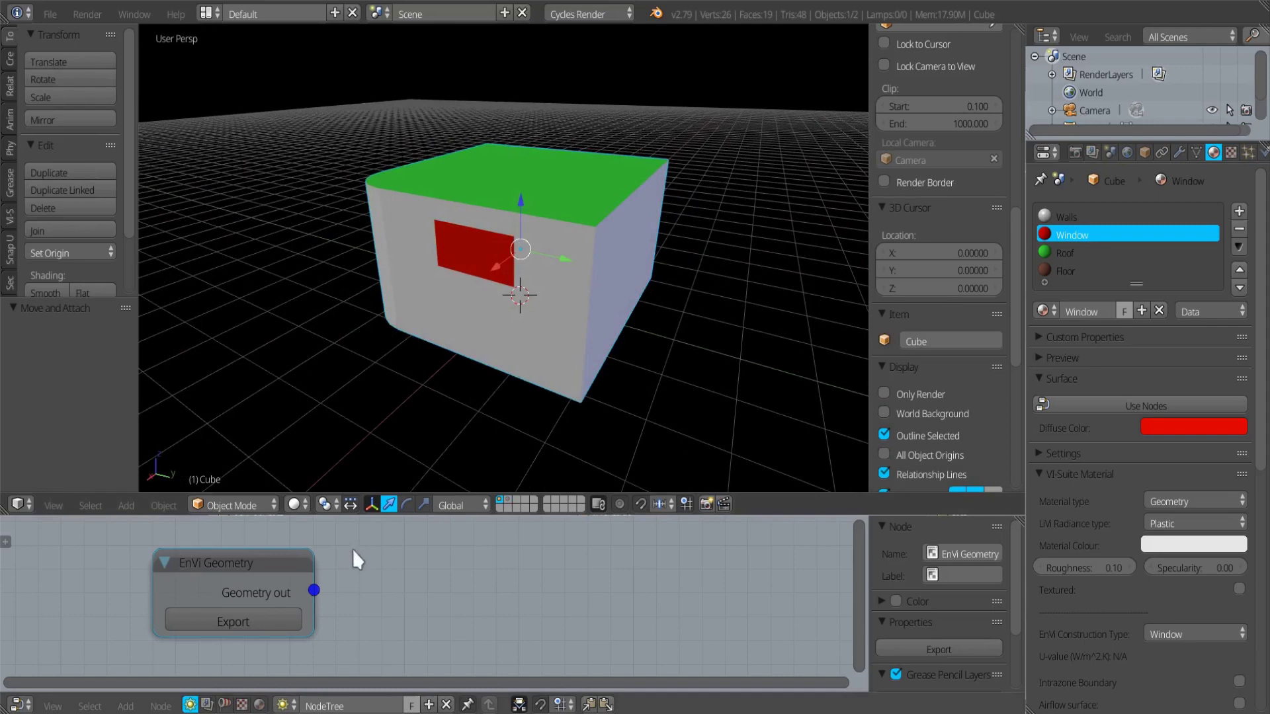
- Add a VI Location node to the node tree with EPW as source and the GBR - LONDON weather file
{"action": "scroll", "coordinate": [450, 568], "scroll_direction": "down", "scroll_amount": 4}
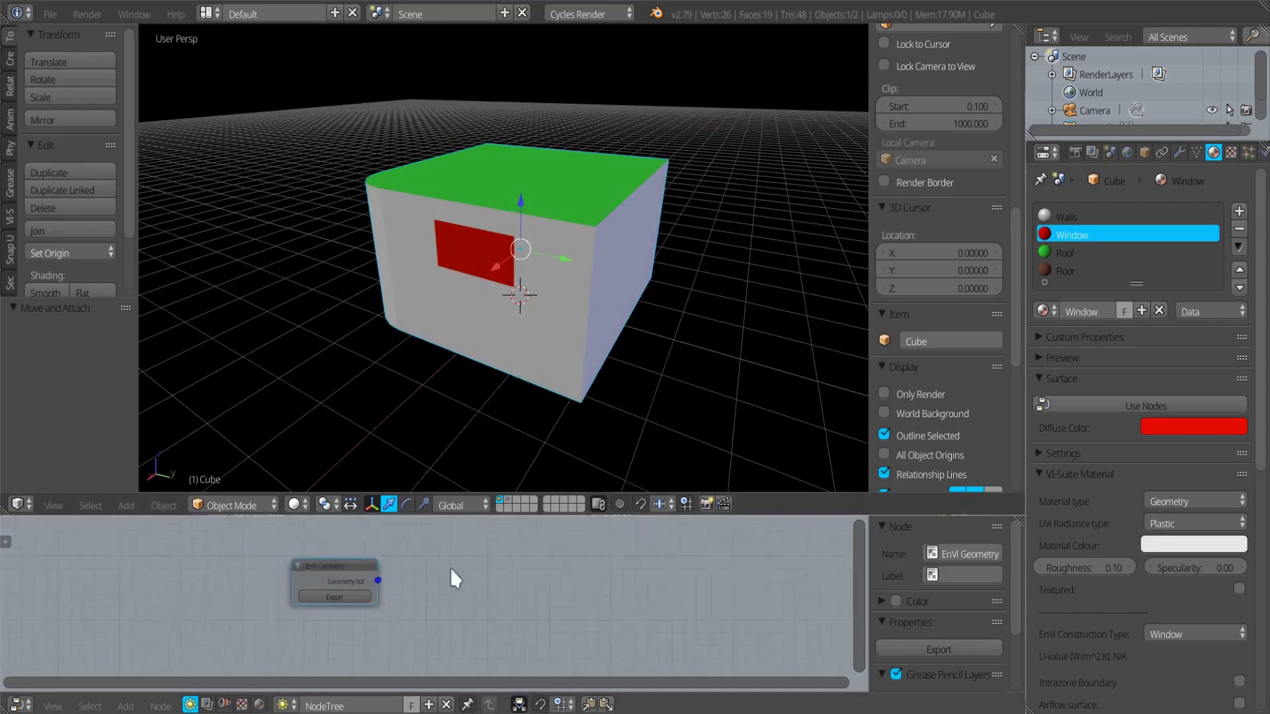
{"action": "left_click", "coordinate": [126, 706]}
{"action": "mouse_move", "coordinate": [153, 542]}
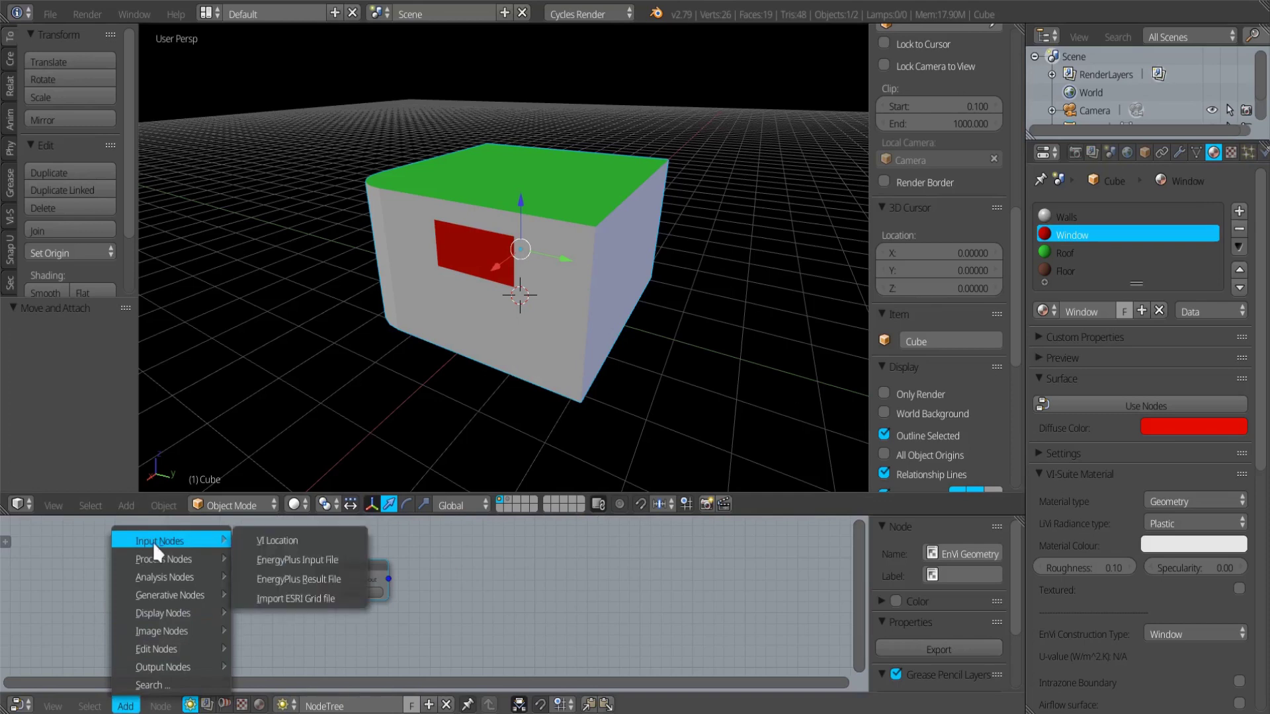
{"action": "left_click", "coordinate": [243, 541]}
{"action": "left_click", "coordinate": [115, 555]}
{"action": "left_click", "coordinate": [170, 585]}
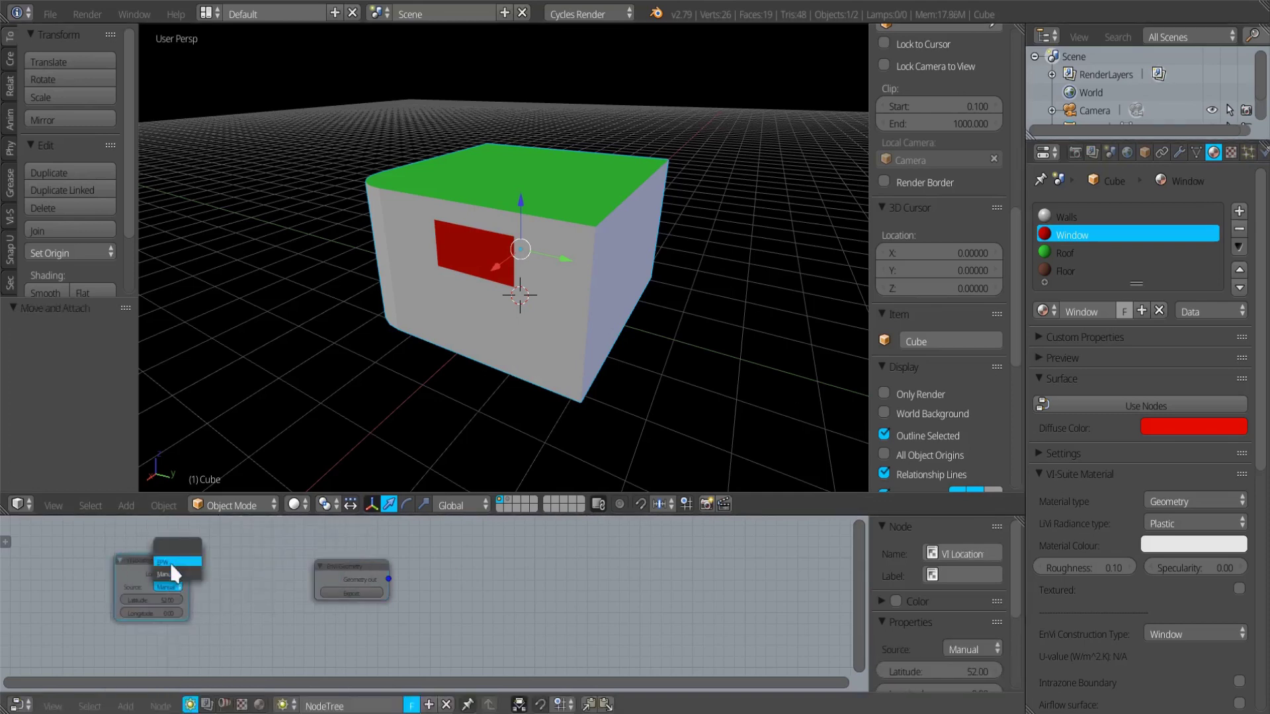
{"action": "left_click", "coordinate": [169, 562]}
{"action": "left_click", "coordinate": [188, 602]}
{"action": "scroll", "coordinate": [215, 580], "scroll_direction": "up", "scroll_amount": 3}
{"action": "scroll", "coordinate": [216, 580], "scroll_direction": "up", "scroll_amount": 3}
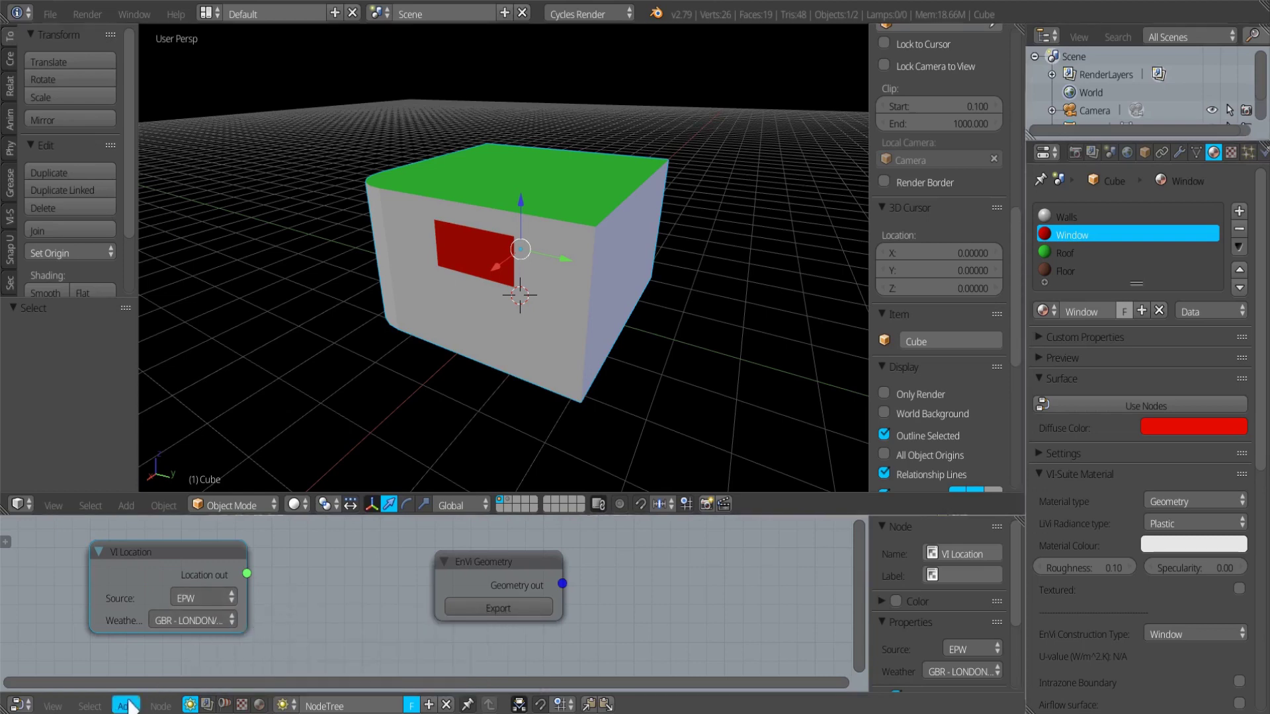
- Maximize the node editor and add an EnVi Context node beside the EnVi Geometry node
{"action": "key", "text": "shift+space"}
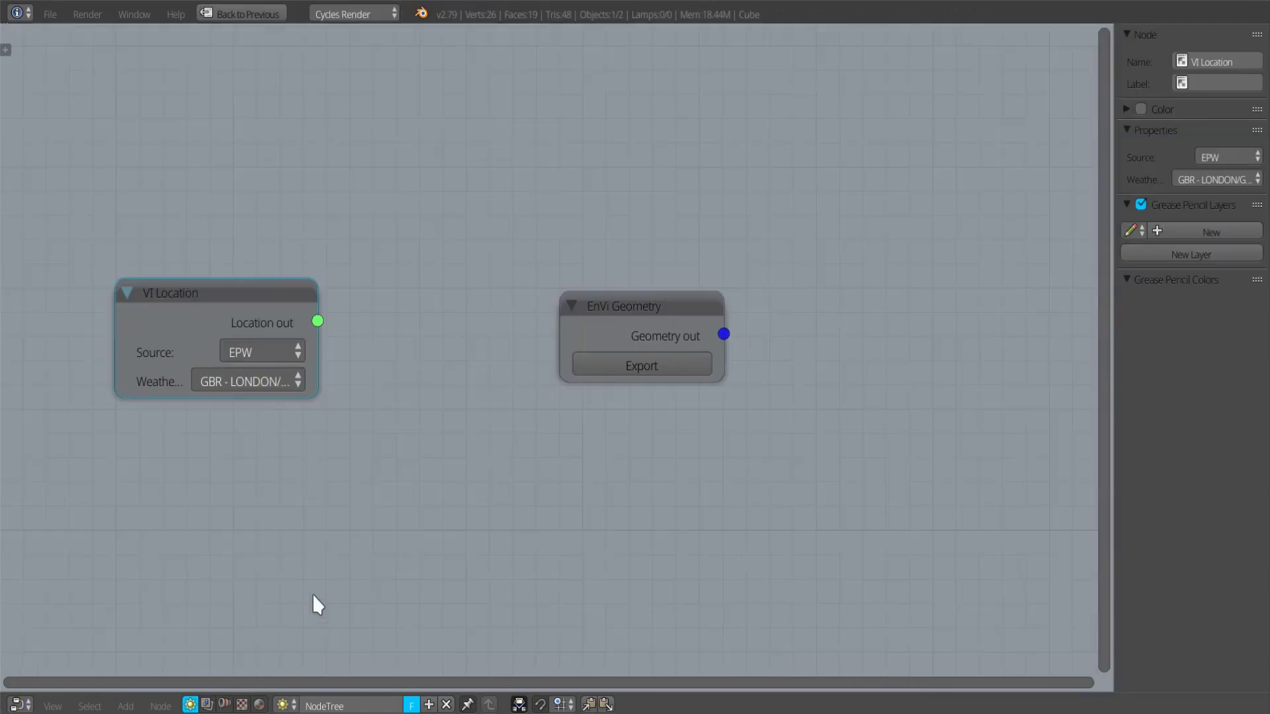
{"action": "left_click", "coordinate": [125, 706]}
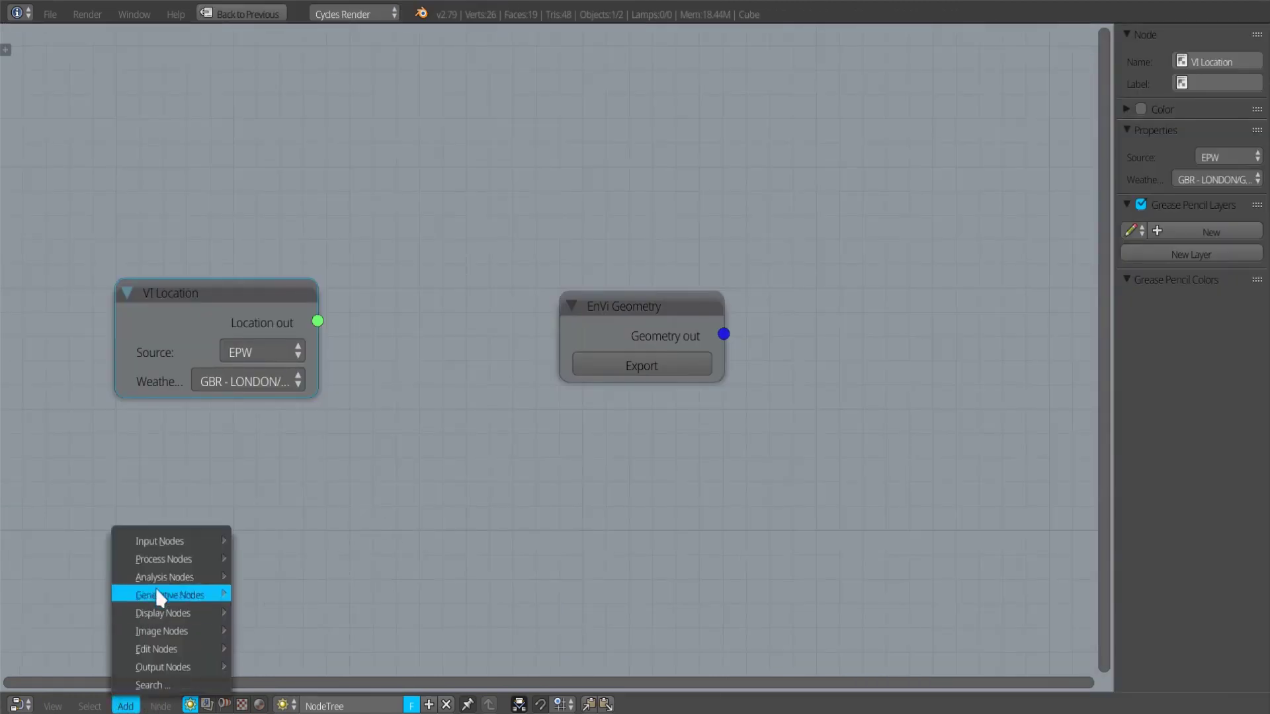
{"action": "mouse_move", "coordinate": [178, 561]}
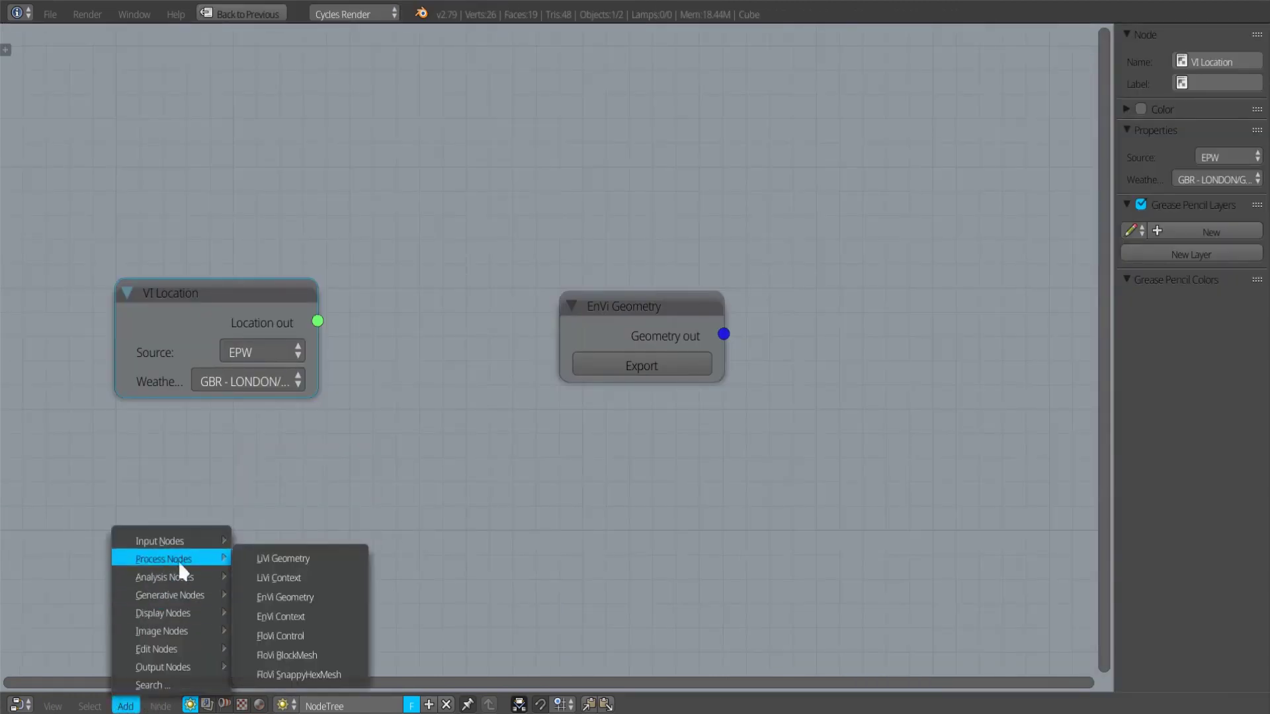
{"action": "left_click", "coordinate": [293, 615]}
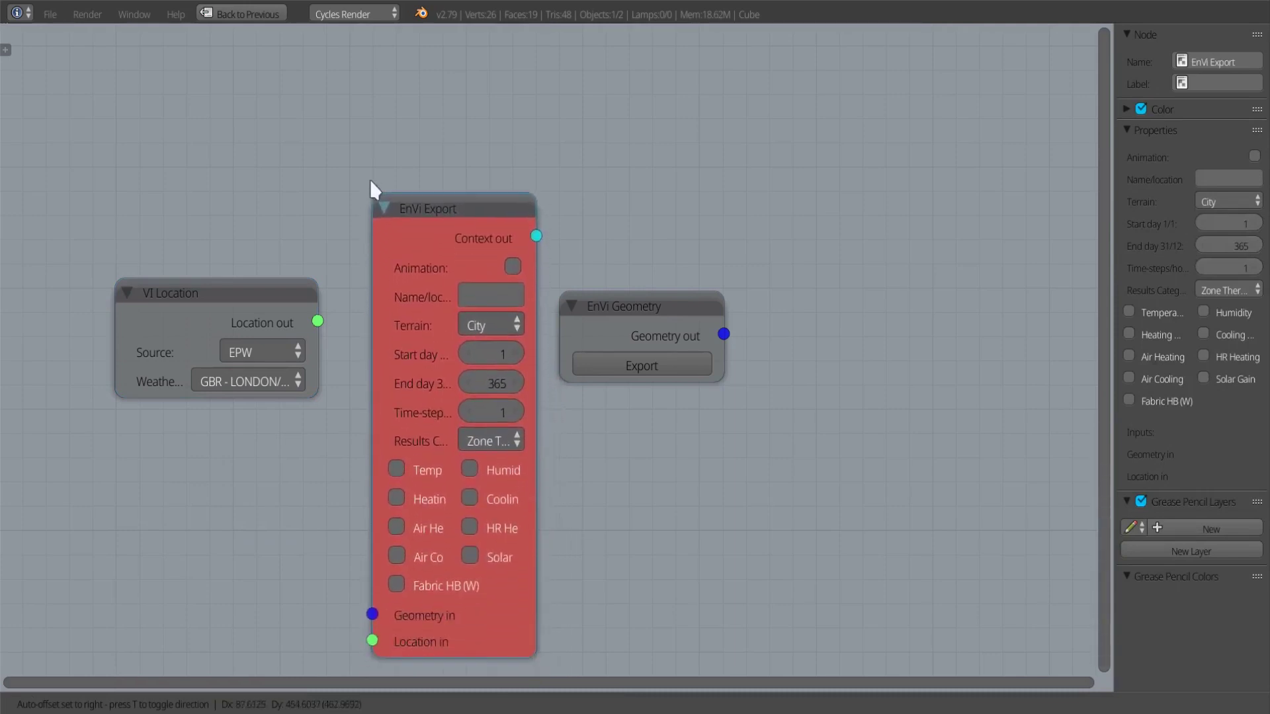
{"action": "left_click", "coordinate": [790, 120]}
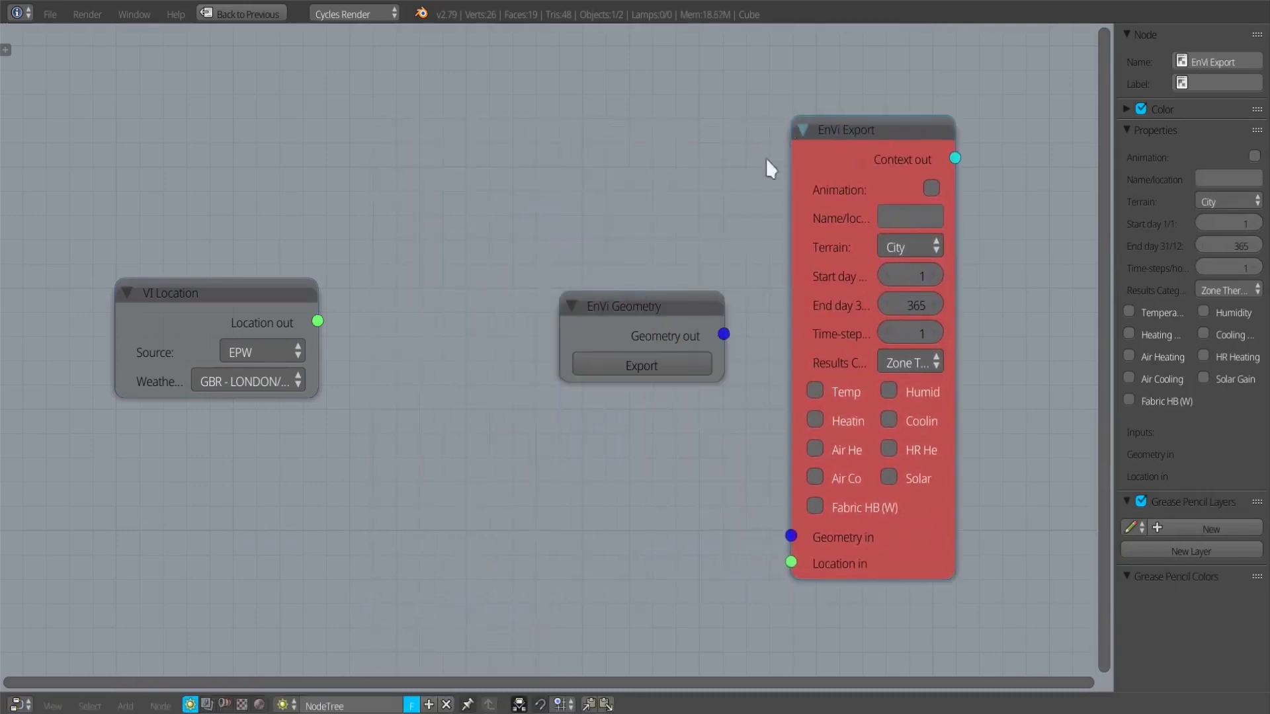
- Connect the EnVi Geometry and VI Location outputs to the EnVi Export node's matching inputs, arranging both source nodes beside it
{"action": "left_click_drag", "start_coordinate": [644, 307], "coordinate": [471, 140]}
{"action": "left_click_drag", "start_coordinate": [227, 295], "coordinate": [527, 450]}
{"action": "left_click_drag", "start_coordinate": [550, 169], "coordinate": [793, 537]}
{"action": "left_click_drag", "start_coordinate": [624, 478], "coordinate": [795, 564]}
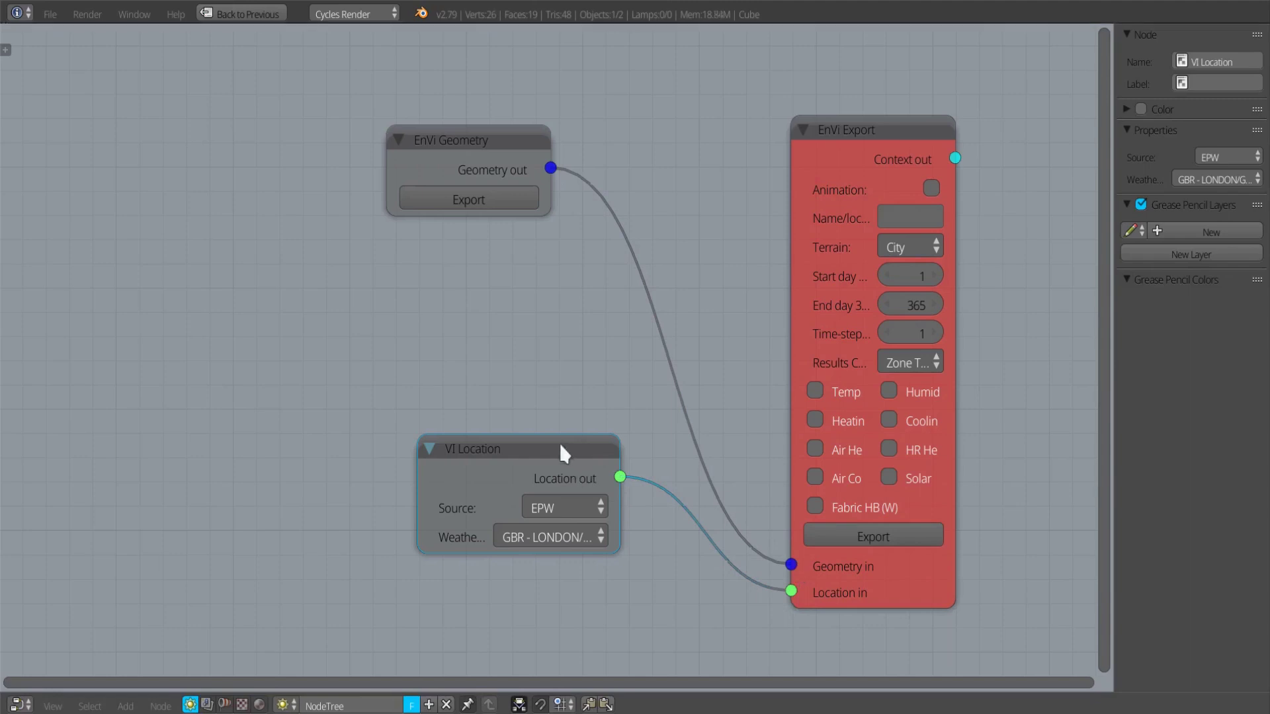
{"action": "left_click_drag", "start_coordinate": [558, 443], "coordinate": [496, 498]}
{"action": "left_click_drag", "start_coordinate": [514, 145], "coordinate": [488, 324]}
{"action": "middle_click_drag", "start_coordinate": [676, 339], "coordinate": [462, 315]}
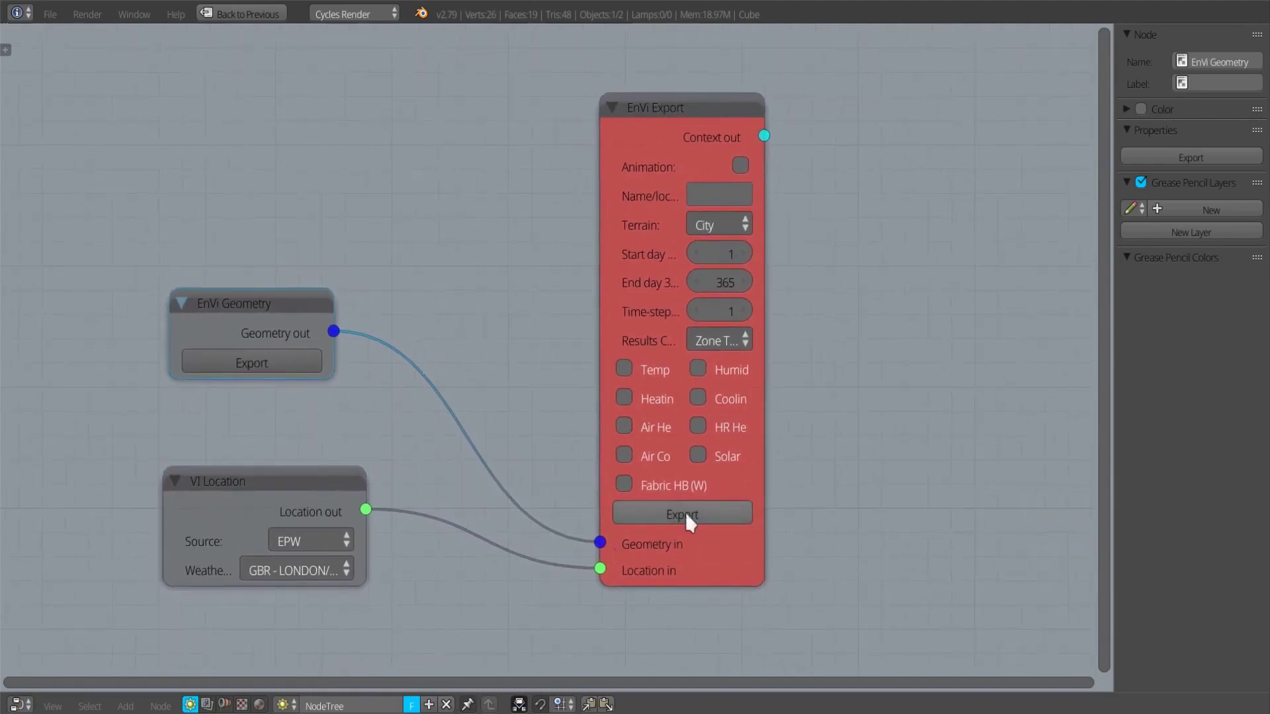
- Widen the EnVi Export node, keep its terrain as City and set the time-steps per hour to 4
{"action": "left_click_drag", "start_coordinate": [765, 278], "coordinate": [838, 277]}
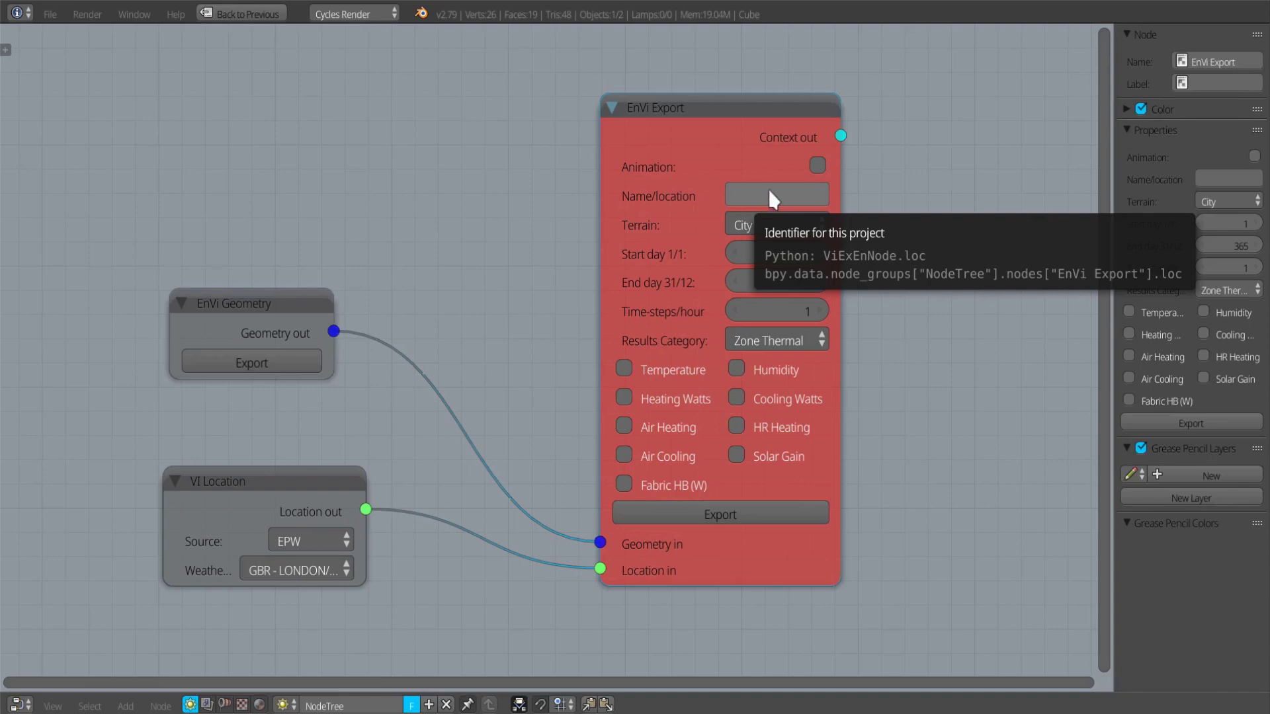
{"action": "left_click", "coordinate": [801, 224]}
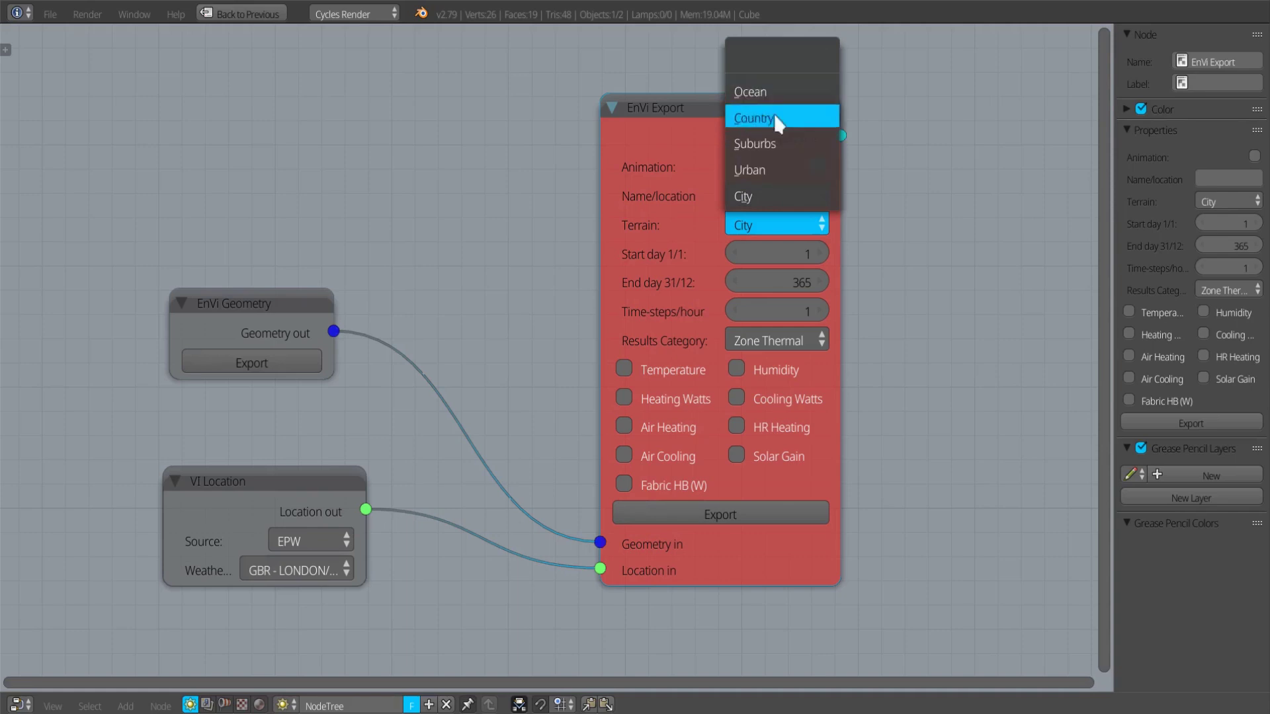
{"action": "left_click", "coordinate": [779, 220]}
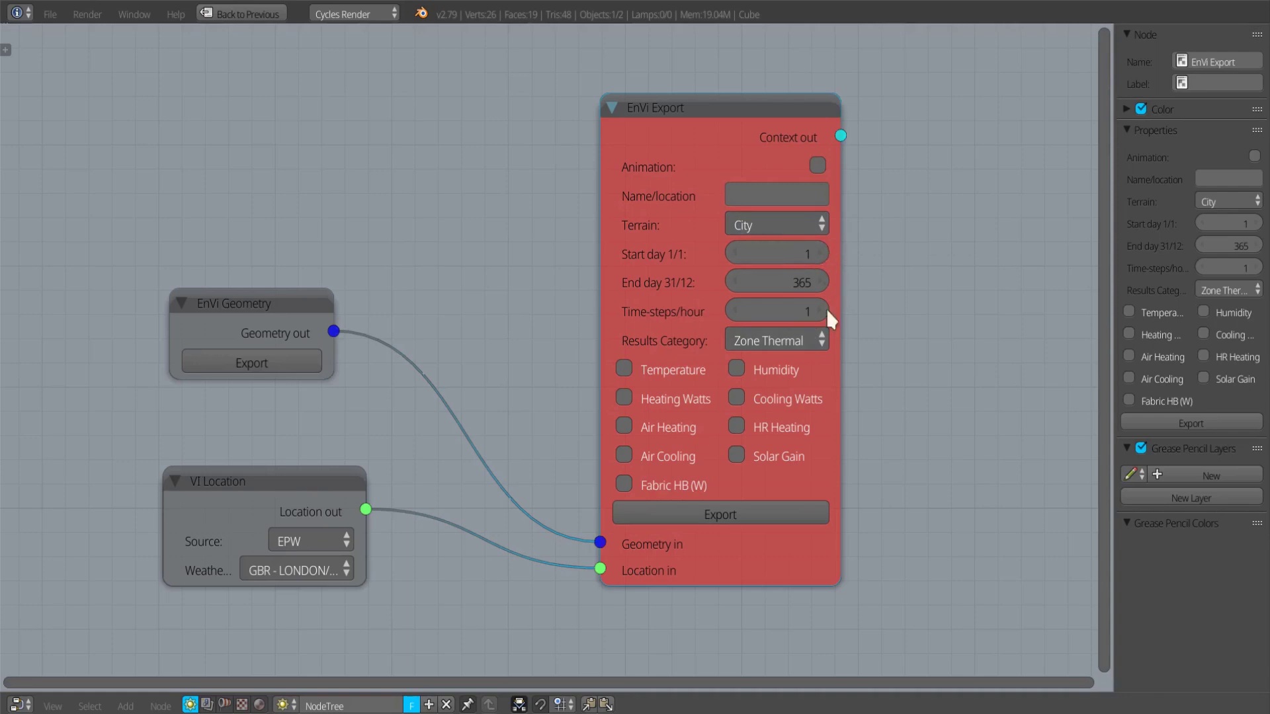
{"action": "left_click", "coordinate": [767, 307]}
{"action": "type", "text": "4"}
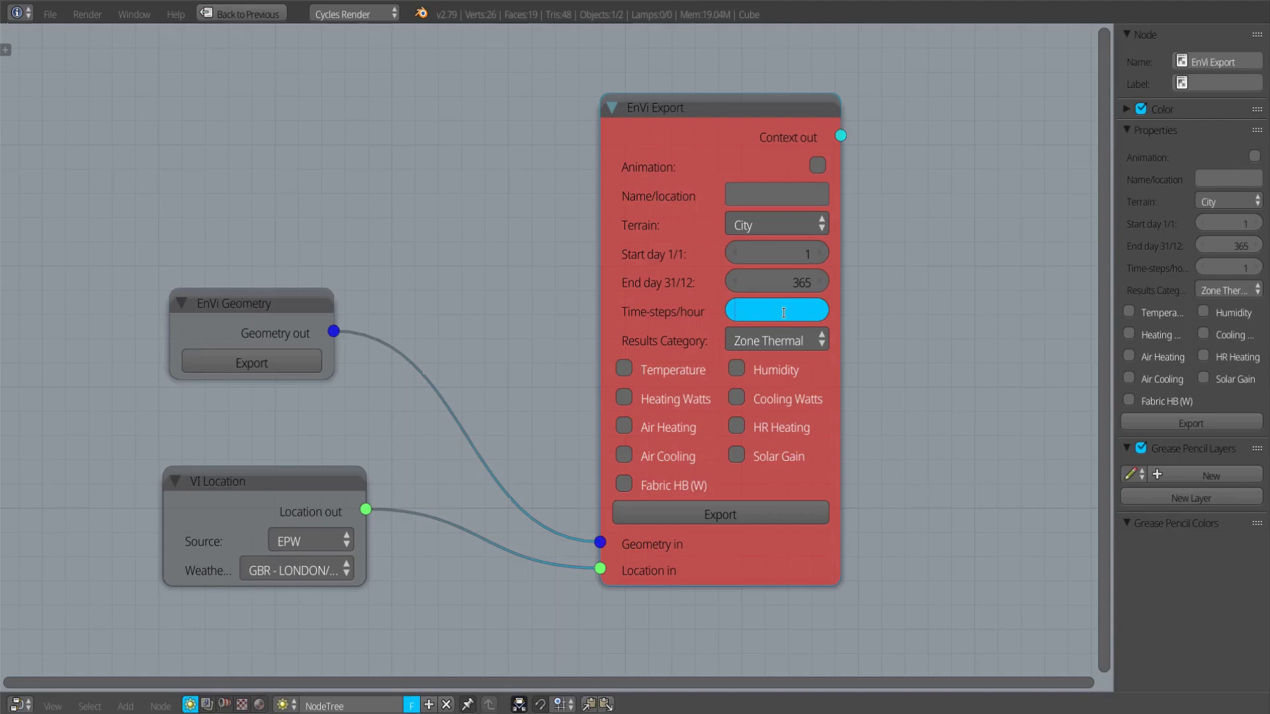
{"action": "key", "text": "Return"}
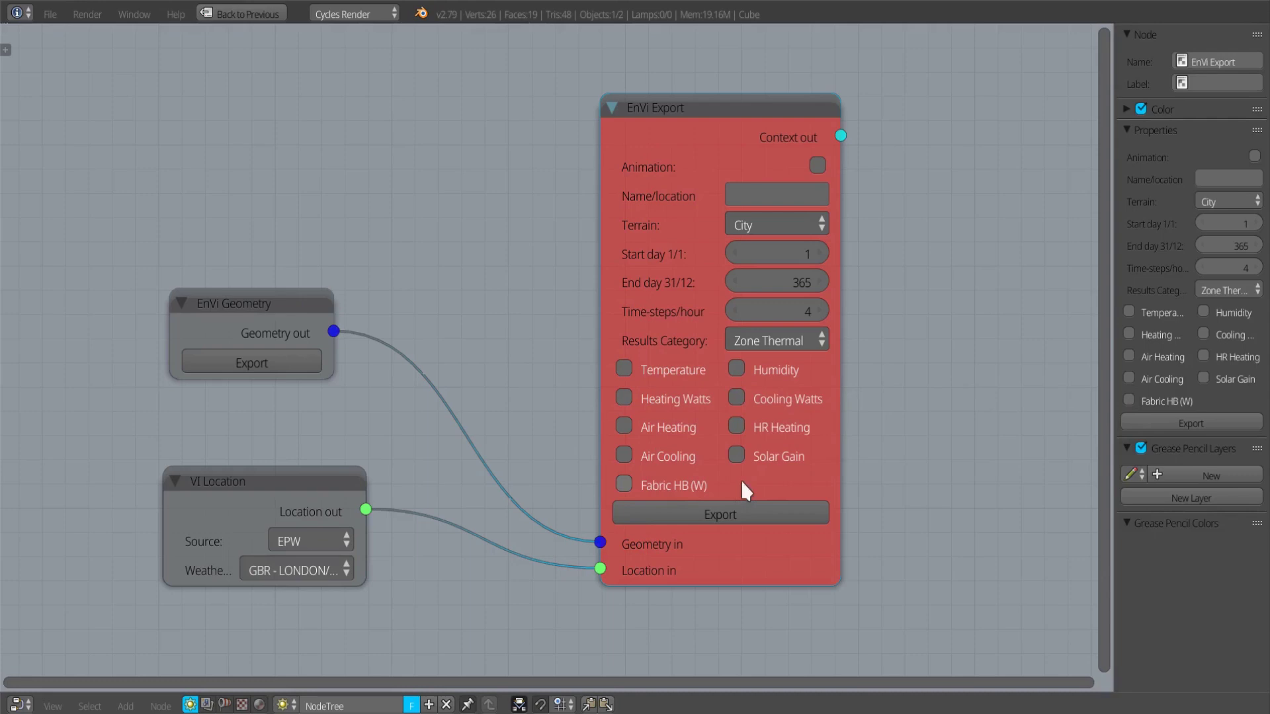
- Enable the Temperature, Fabric HB (W) and Solar Gain results in the EnVi Export node and export the context
{"action": "left_click", "coordinate": [640, 378]}
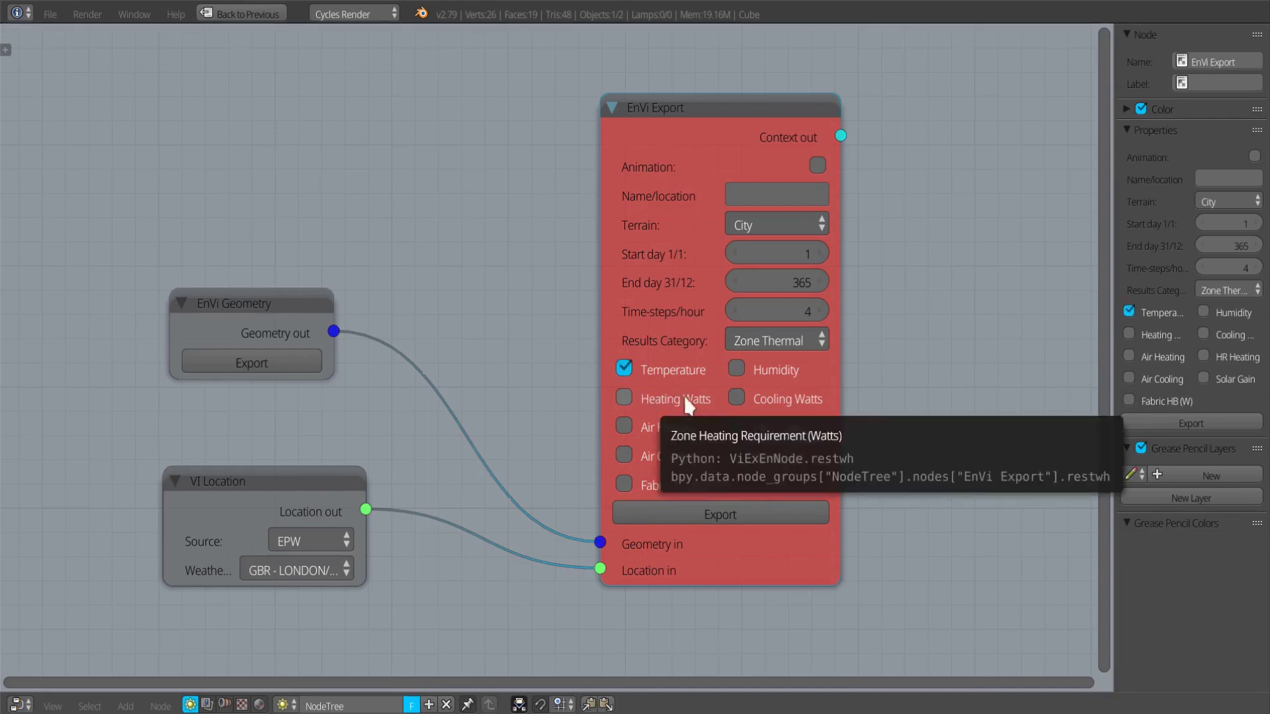
{"action": "left_click", "coordinate": [624, 485]}
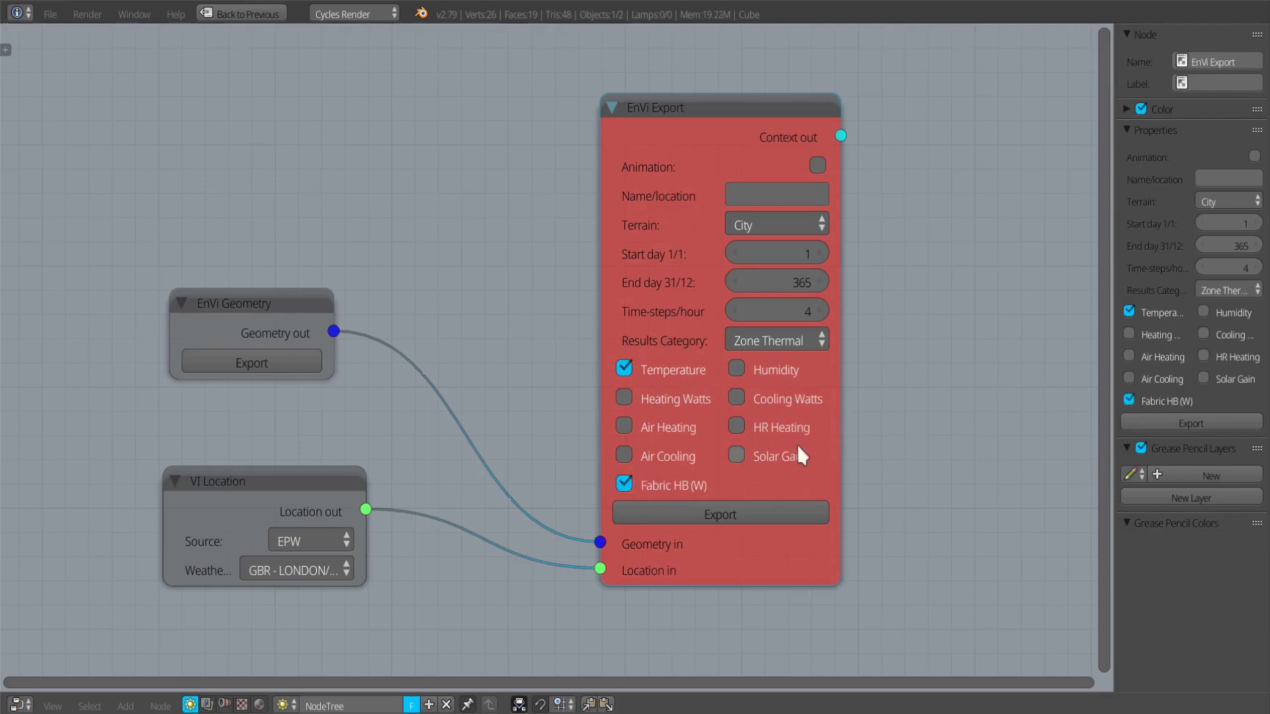
{"action": "left_click", "coordinate": [738, 456]}
{"action": "left_click", "coordinate": [724, 511]}
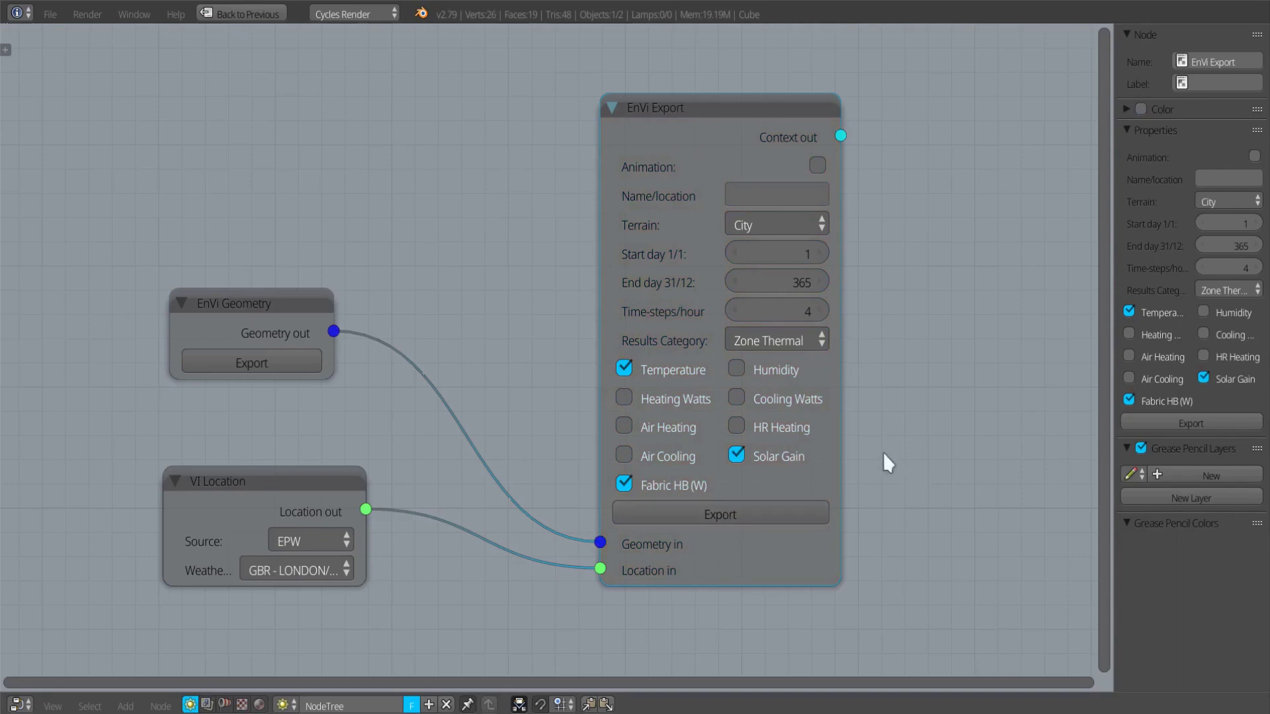
- Restore the multi-editor layout, change the 3D View area to a Text Editor and open in1.idf in it
{"action": "scroll", "coordinate": [883, 452], "scroll_direction": "down", "scroll_amount": 3}
{"action": "middle_click_drag", "start_coordinate": [850, 448], "coordinate": [669, 406]}
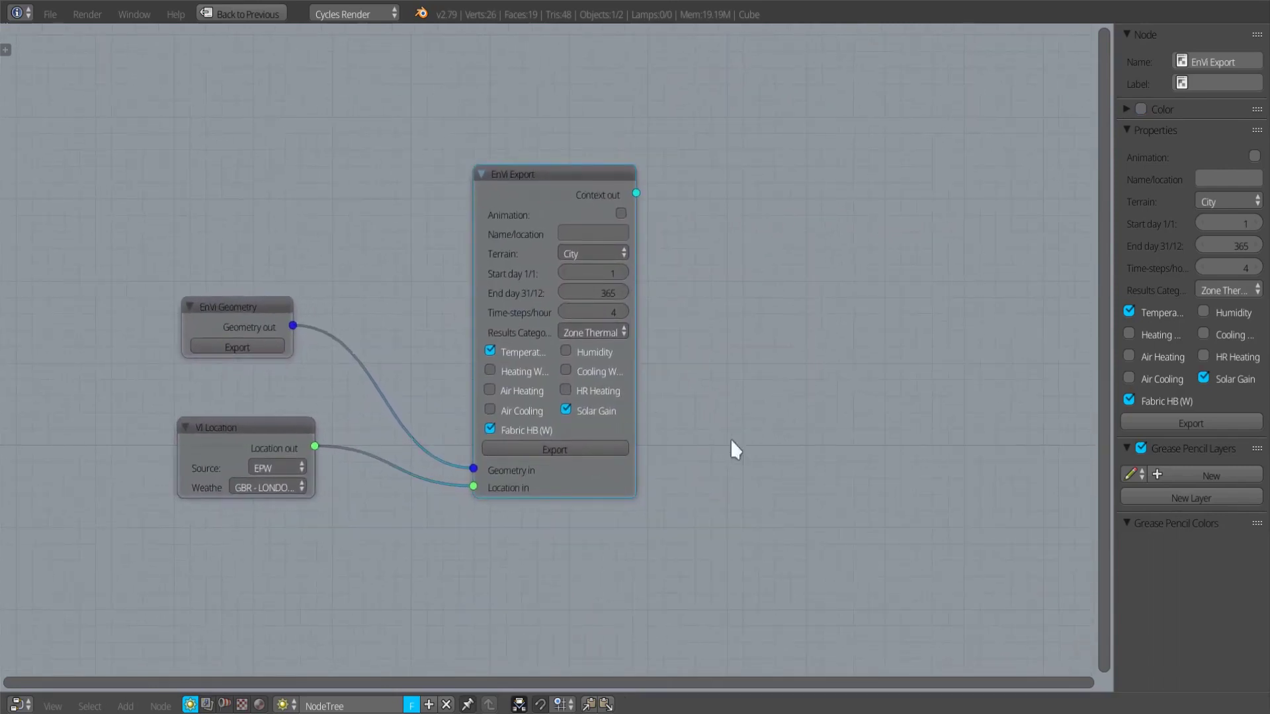
{"action": "key", "text": "ctrl+space"}
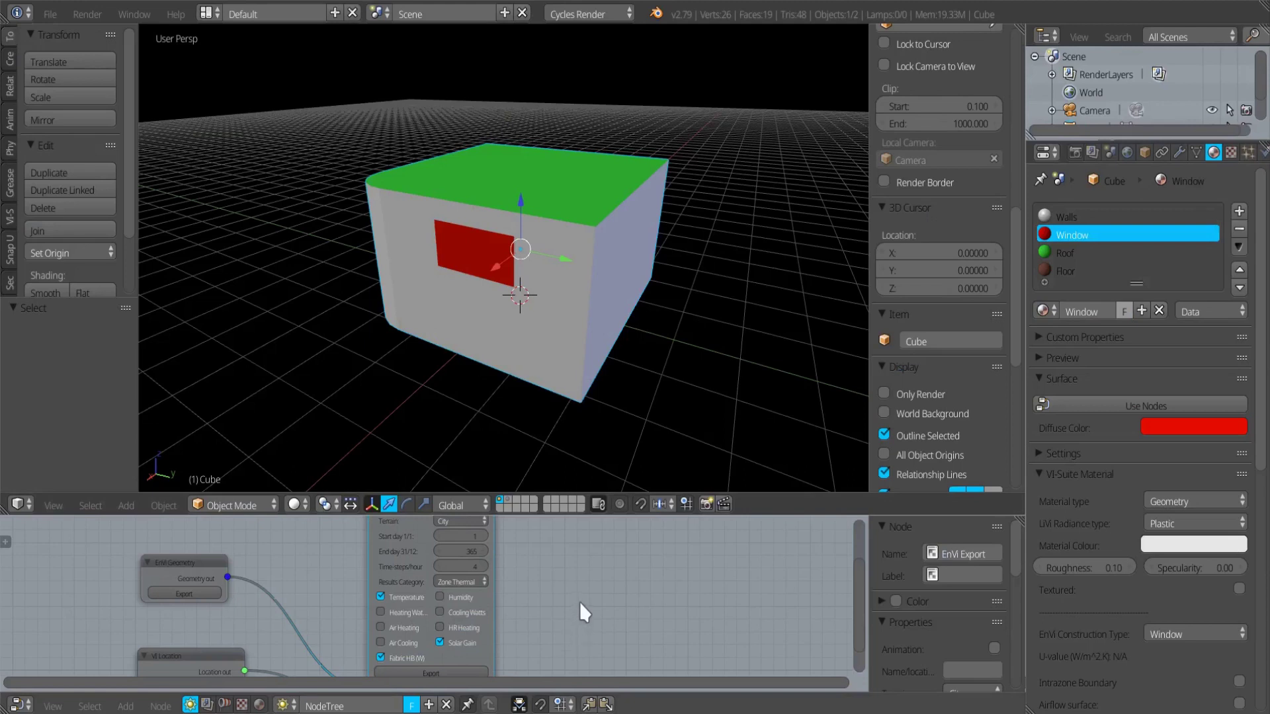
{"action": "left_click", "coordinate": [20, 504]}
{"action": "left_click", "coordinate": [61, 293]}
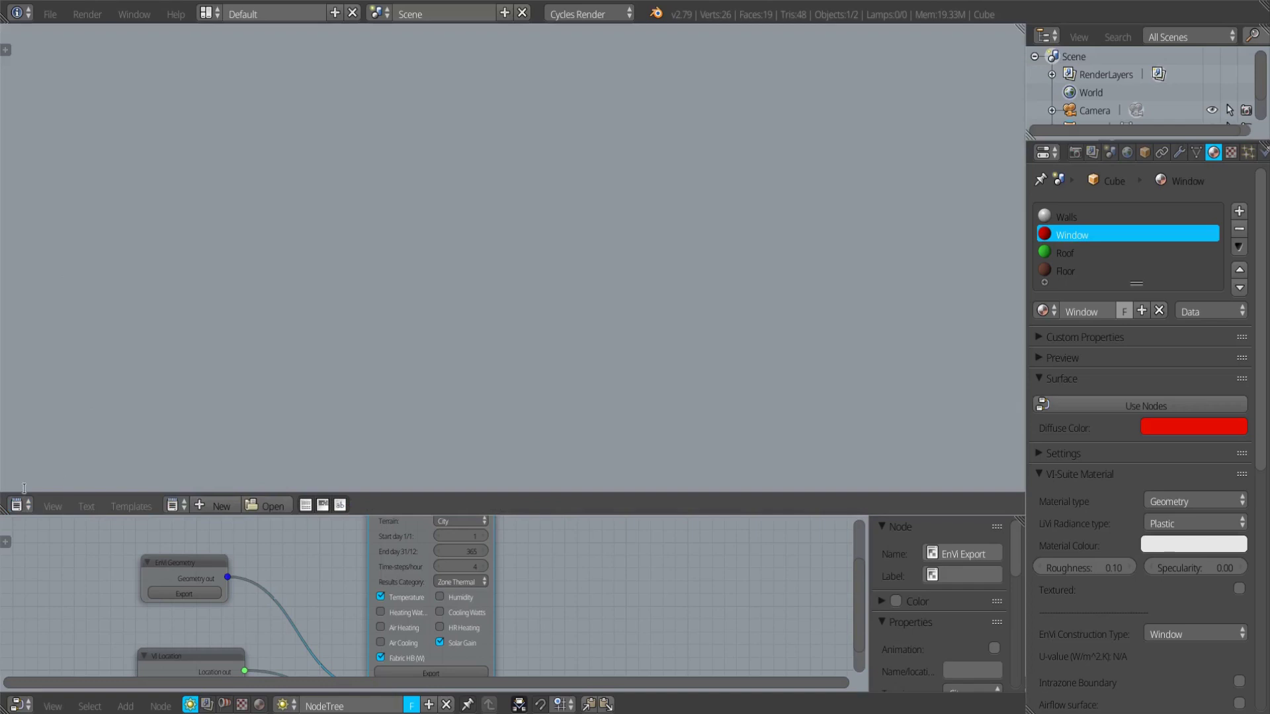
{"action": "left_click", "coordinate": [177, 502]}
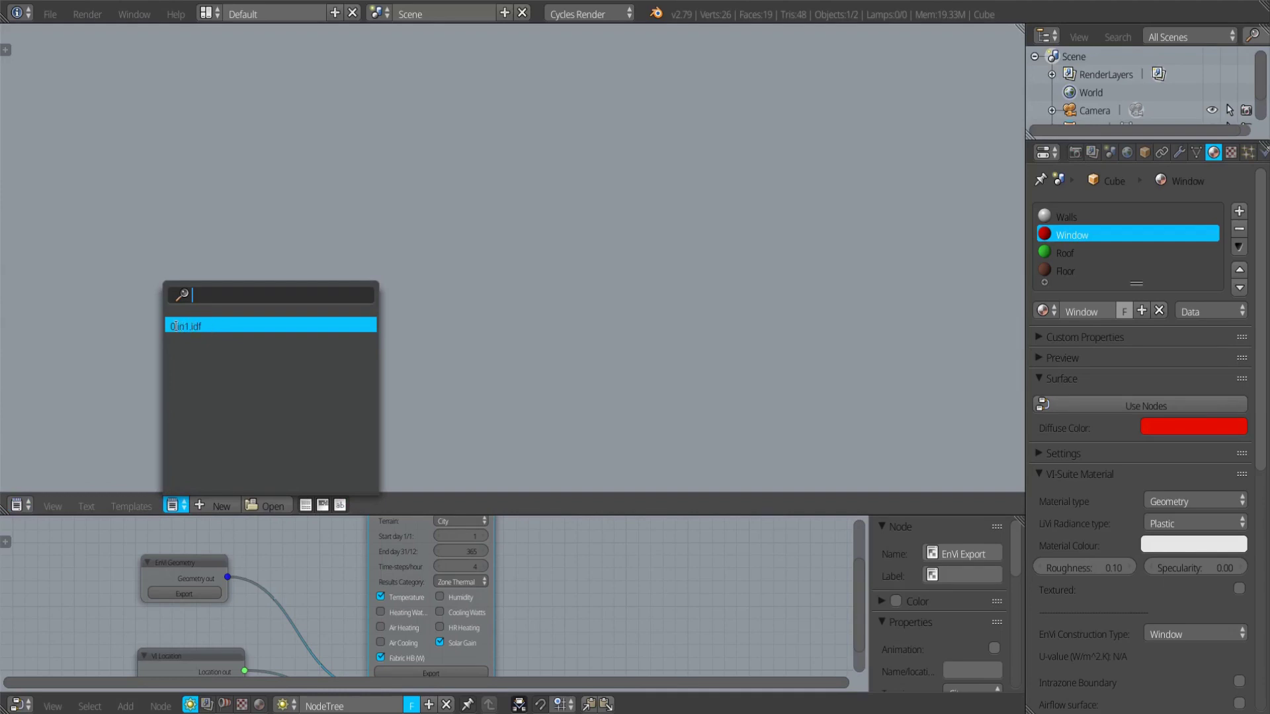
{"action": "left_click", "coordinate": [215, 328]}
- Switch the text area to the 3D View and back to the Text Editor showing in1.idf
{"action": "left_click", "coordinate": [24, 509]}
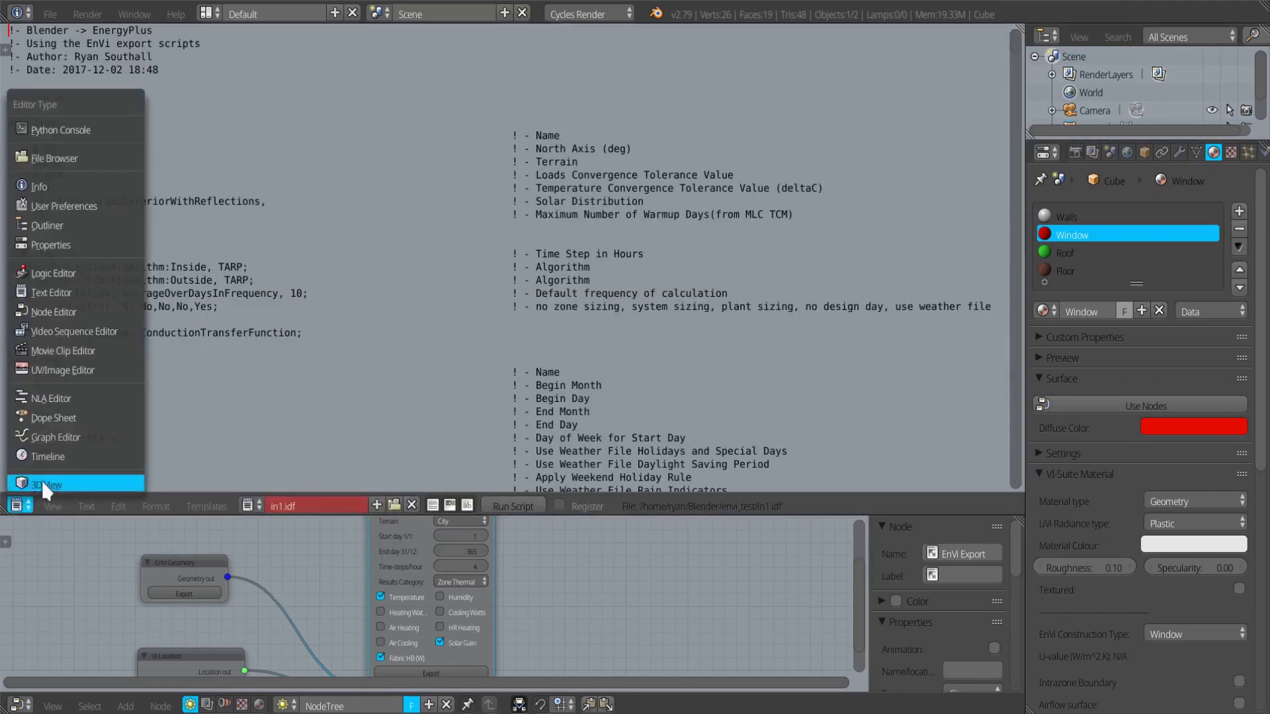
{"action": "left_click", "coordinate": [42, 480]}
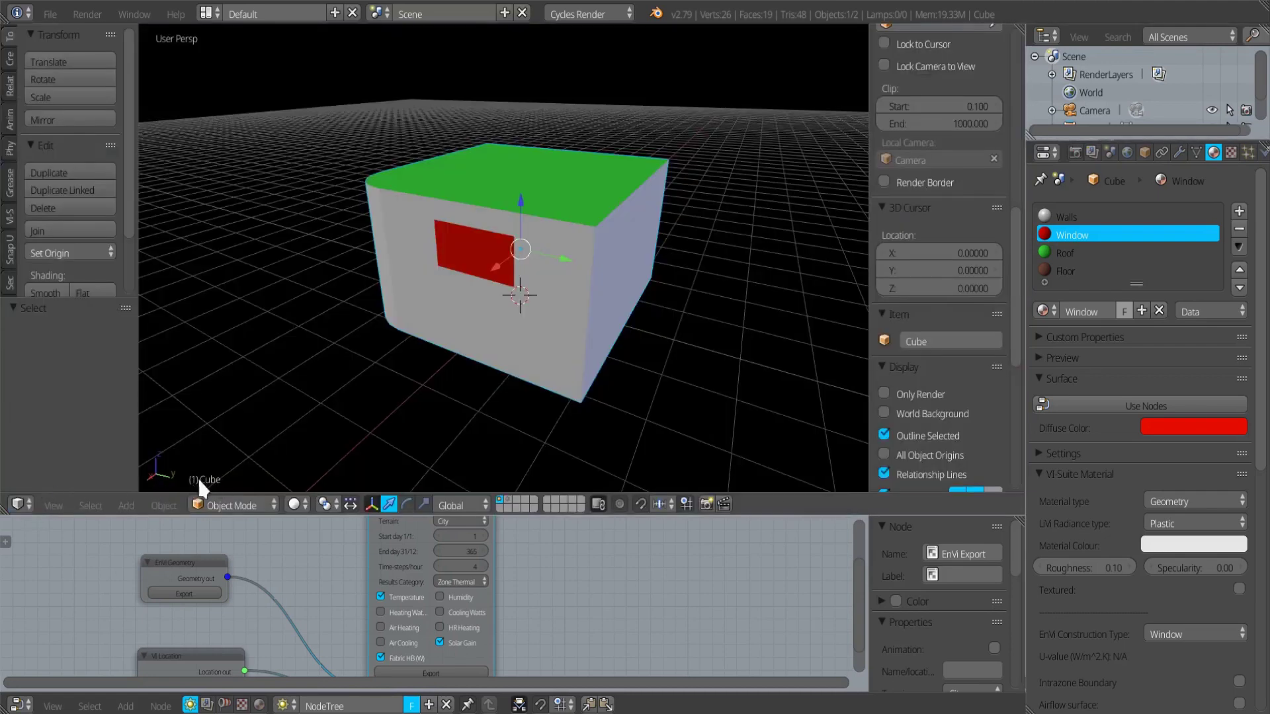
{"action": "left_click", "coordinate": [20, 503]}
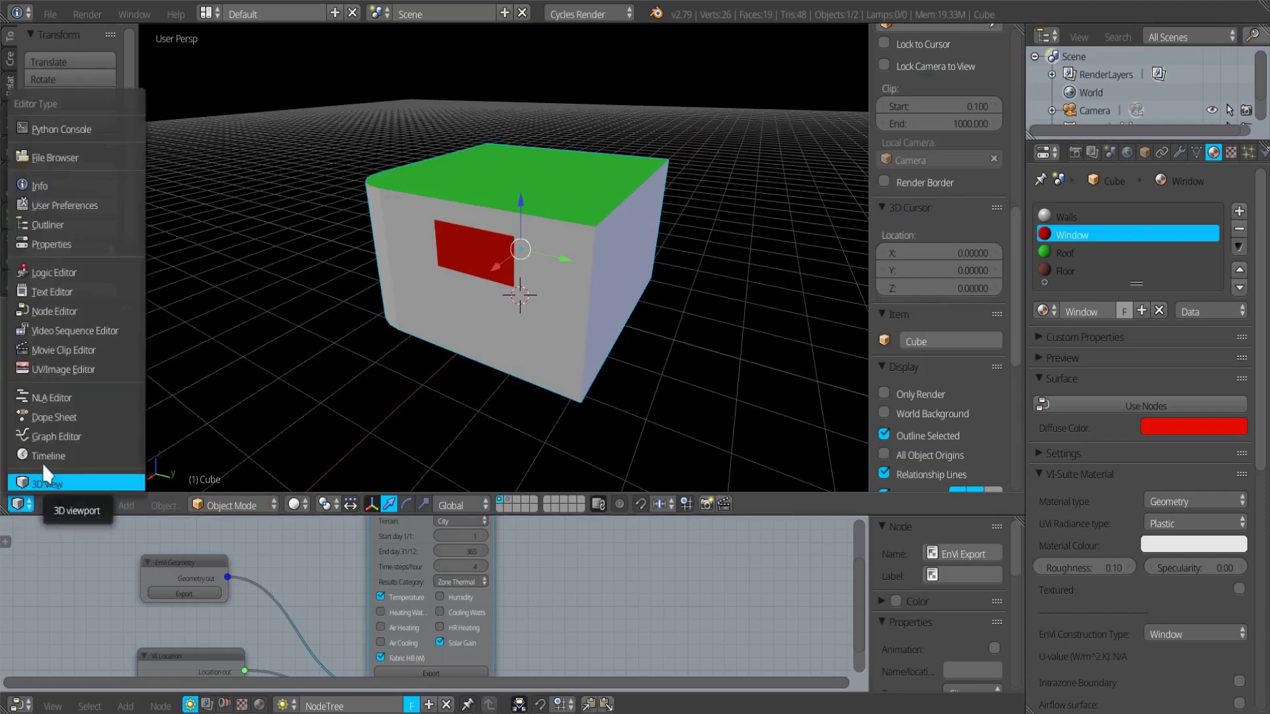
{"action": "left_click", "coordinate": [53, 291]}
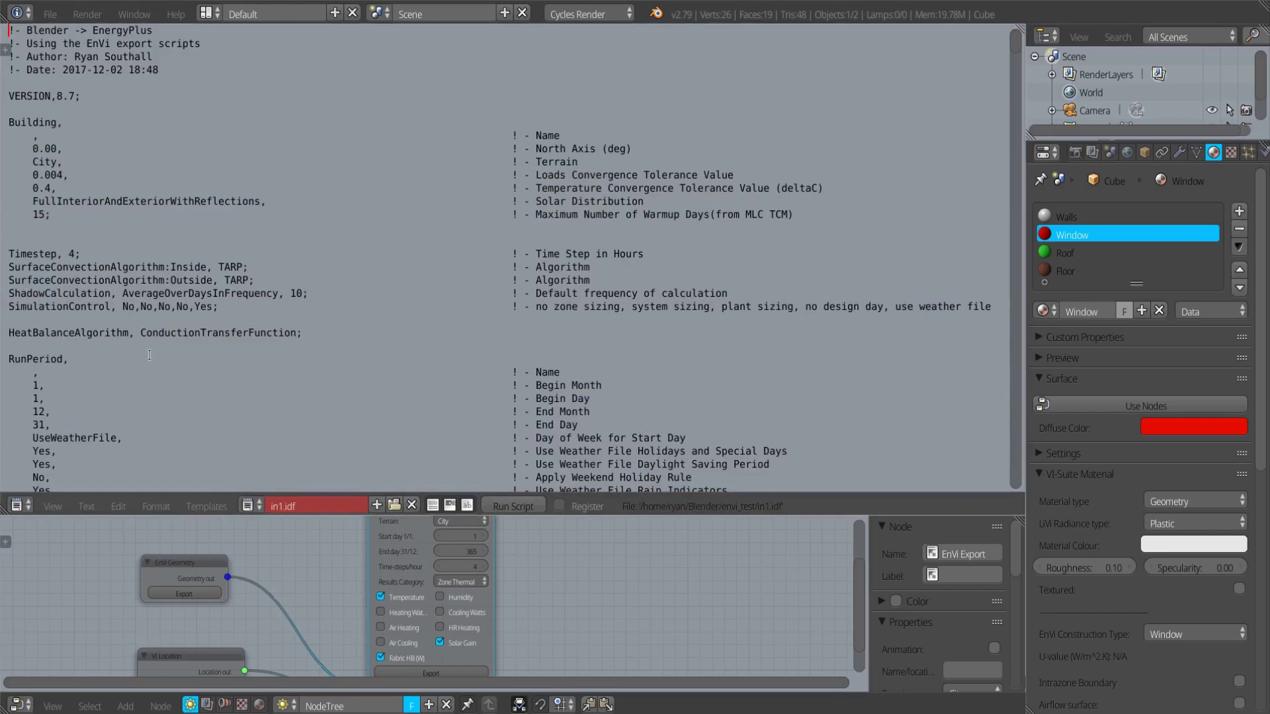
- Look through in1.idf from its material definitions to its building surfaces, return to its start and save the file
{"action": "scroll", "coordinate": [707, 347], "scroll_direction": "down", "scroll_amount": 15}
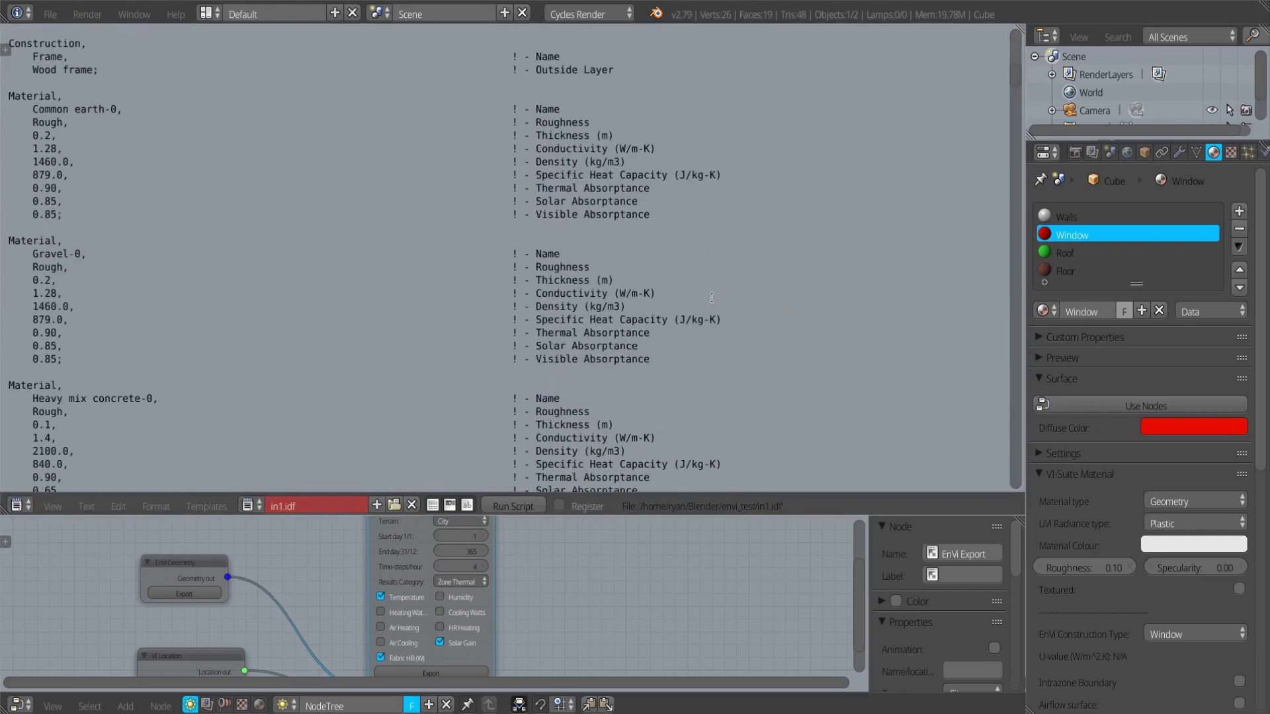
{"action": "left_click_drag", "start_coordinate": [1015, 80], "coordinate": [1010, 351]}
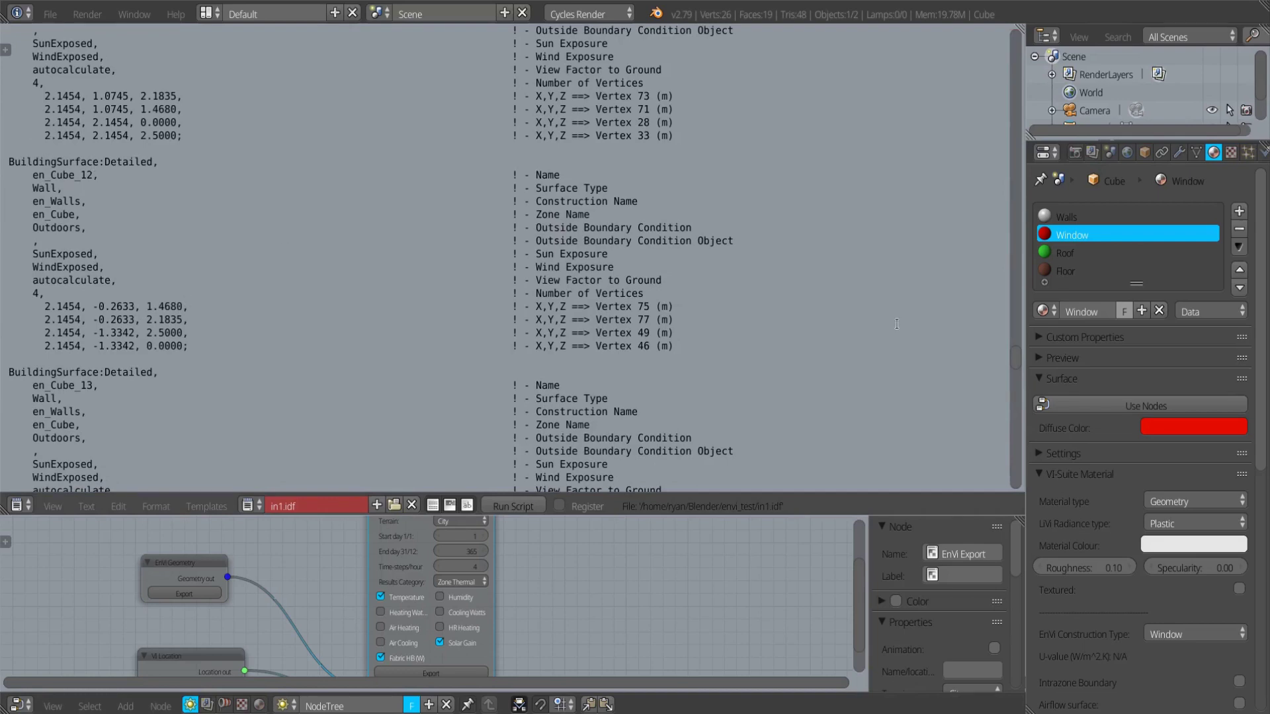
{"action": "left_click_drag", "start_coordinate": [1015, 359], "coordinate": [1014, 39]}
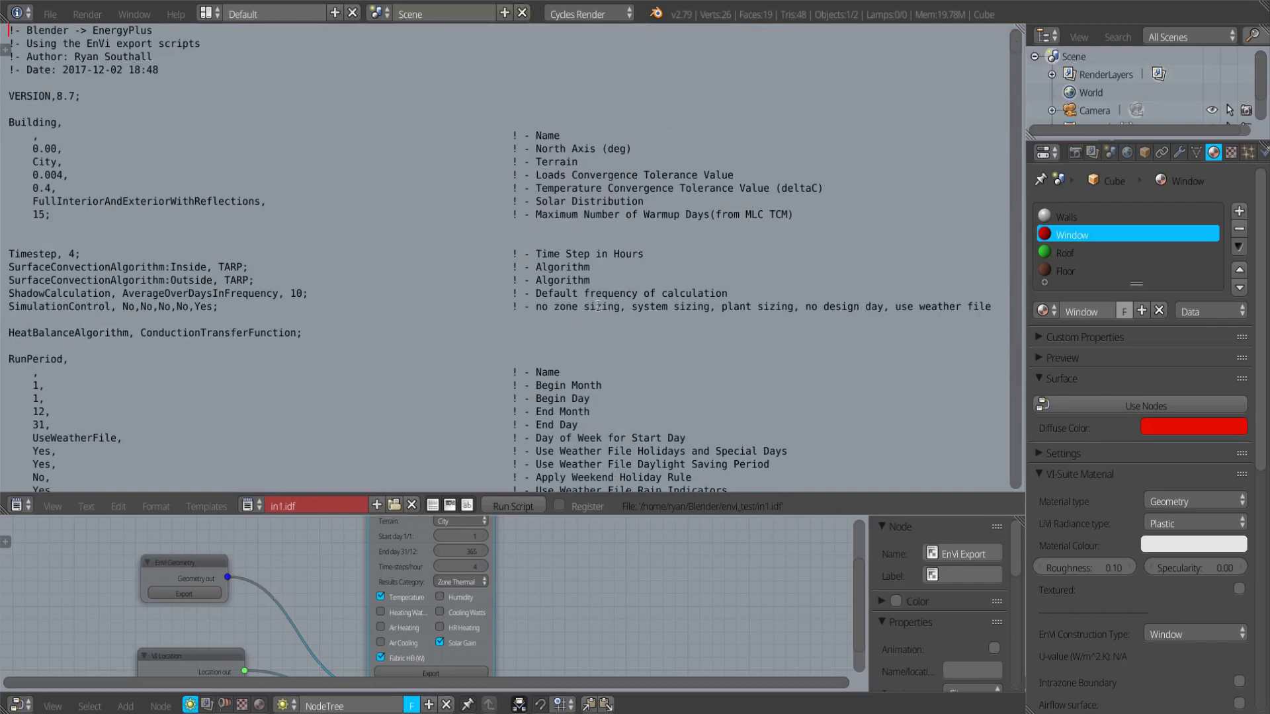
{"action": "left_click", "coordinate": [86, 506]}
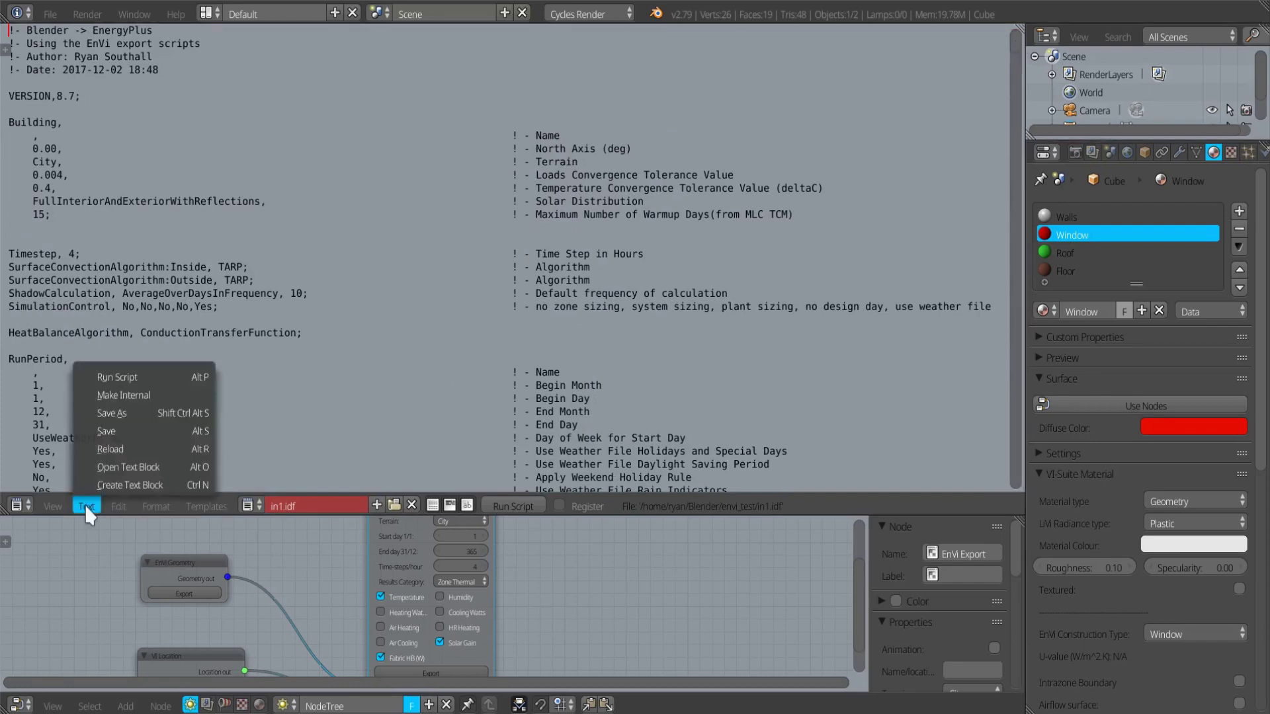
{"action": "left_click", "coordinate": [132, 431]}
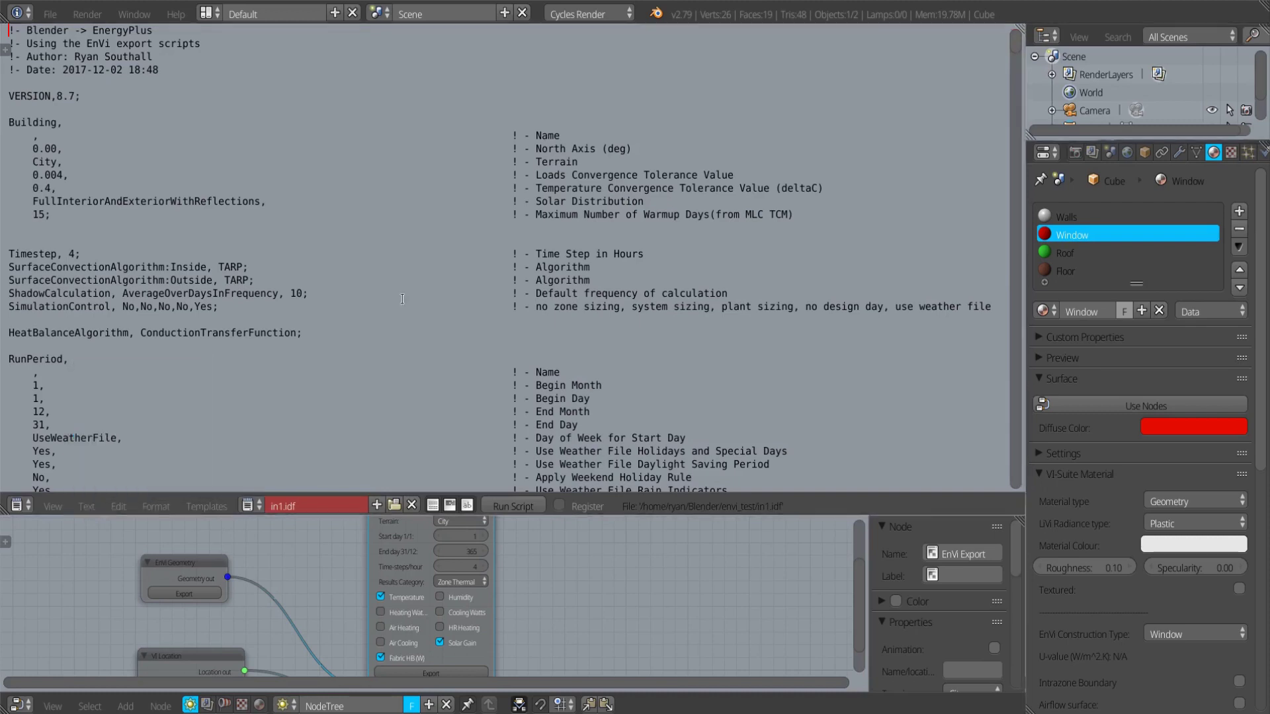
- Return the Text Editor area to the 3D View
{"action": "left_click", "coordinate": [126, 706]}
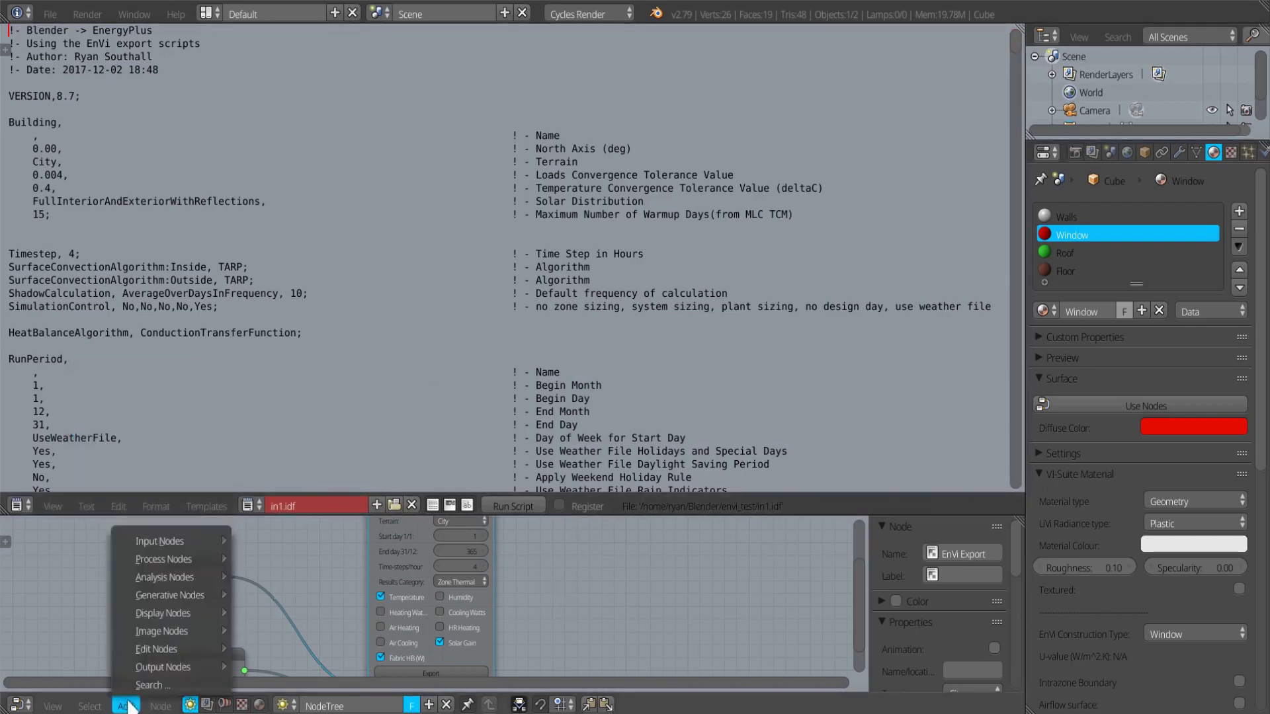
{"action": "left_click", "coordinate": [25, 506]}
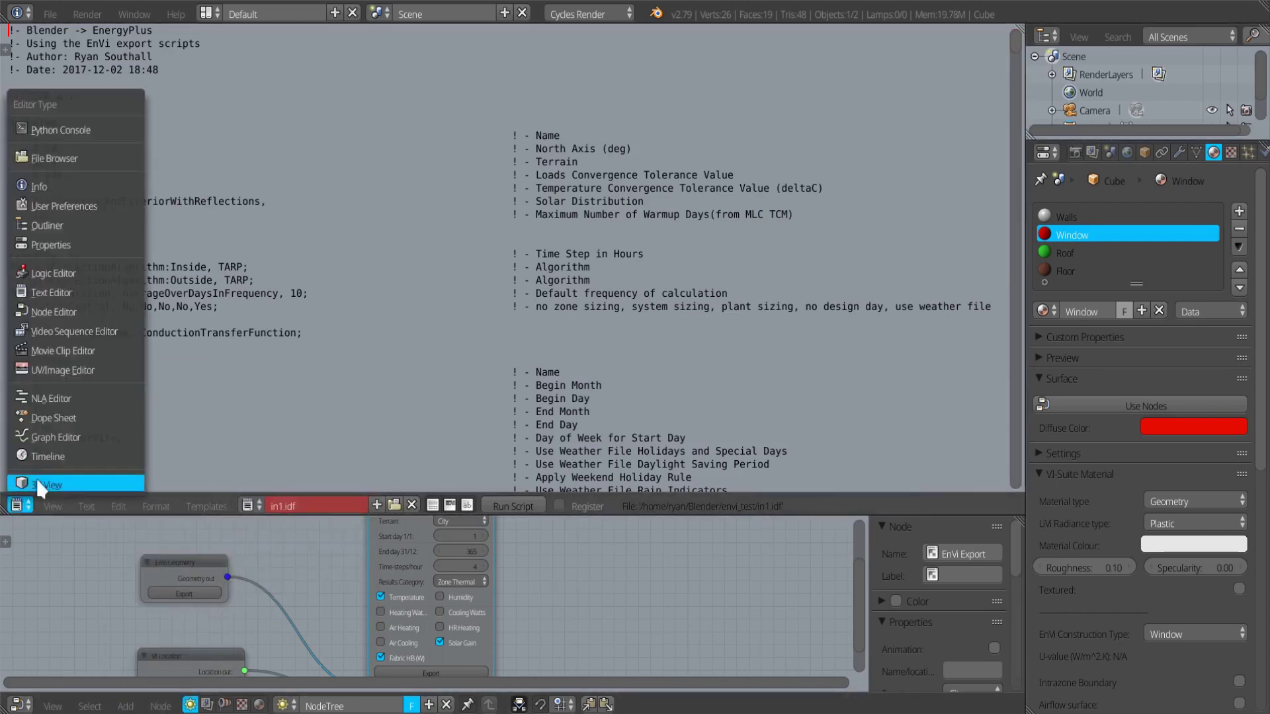
{"action": "left_click", "coordinate": [37, 479]}
- Add an EnVi Simulation node beside the EnVi Export node and connect the Context output to its Context input
{"action": "left_click", "coordinate": [126, 705]}
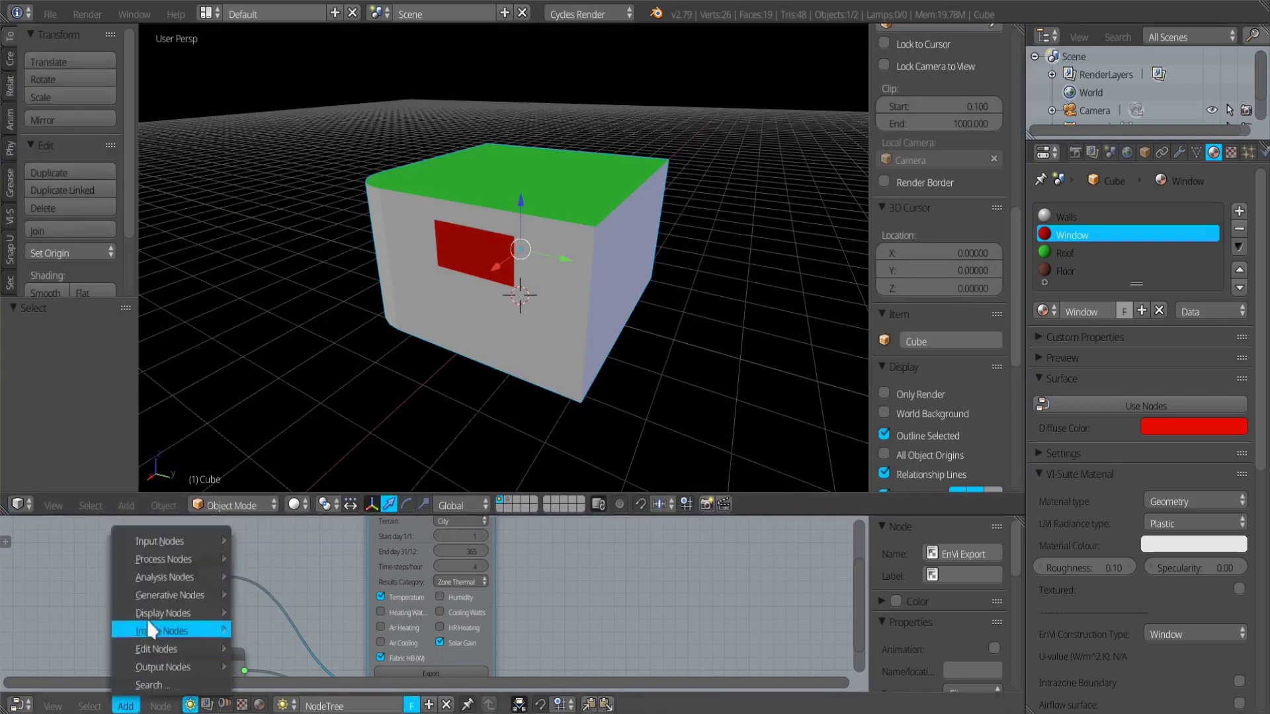
{"action": "mouse_move", "coordinate": [161, 575]}
{"action": "left_click", "coordinate": [277, 558]}
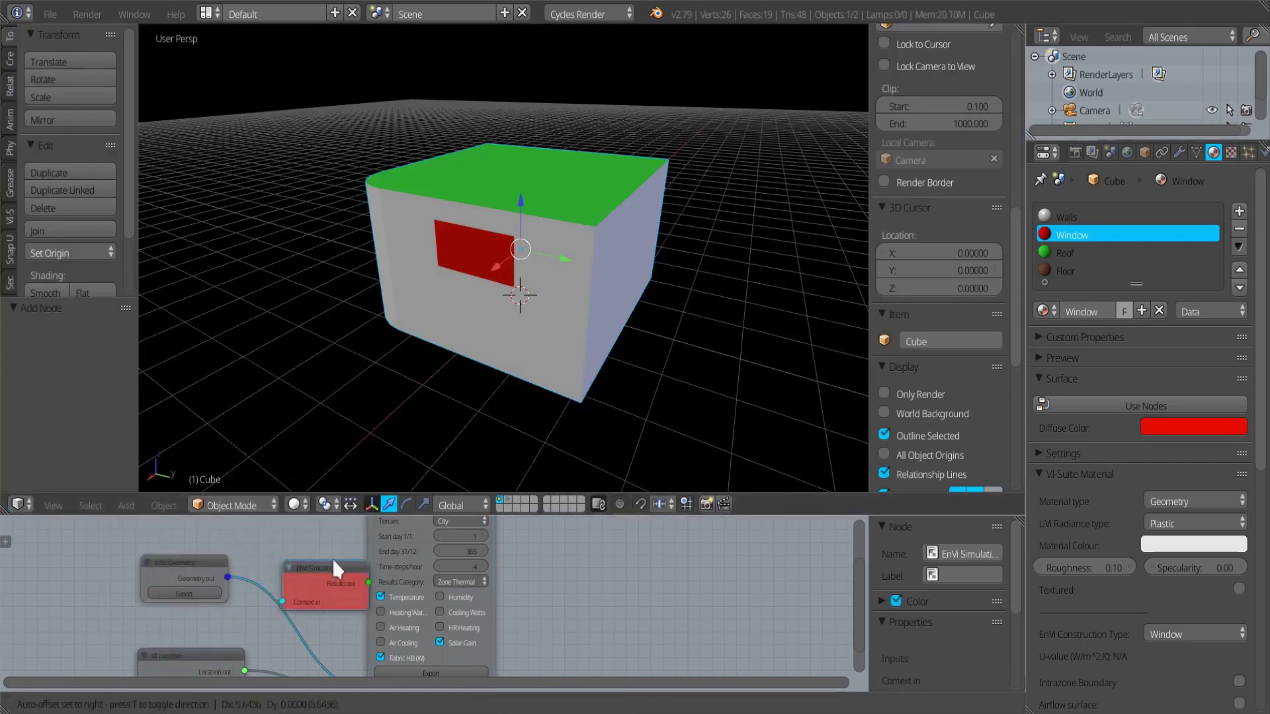
{"action": "left_click", "coordinate": [593, 540]}
{"action": "scroll", "coordinate": [558, 559], "scroll_direction": "down", "scroll_amount": 2}
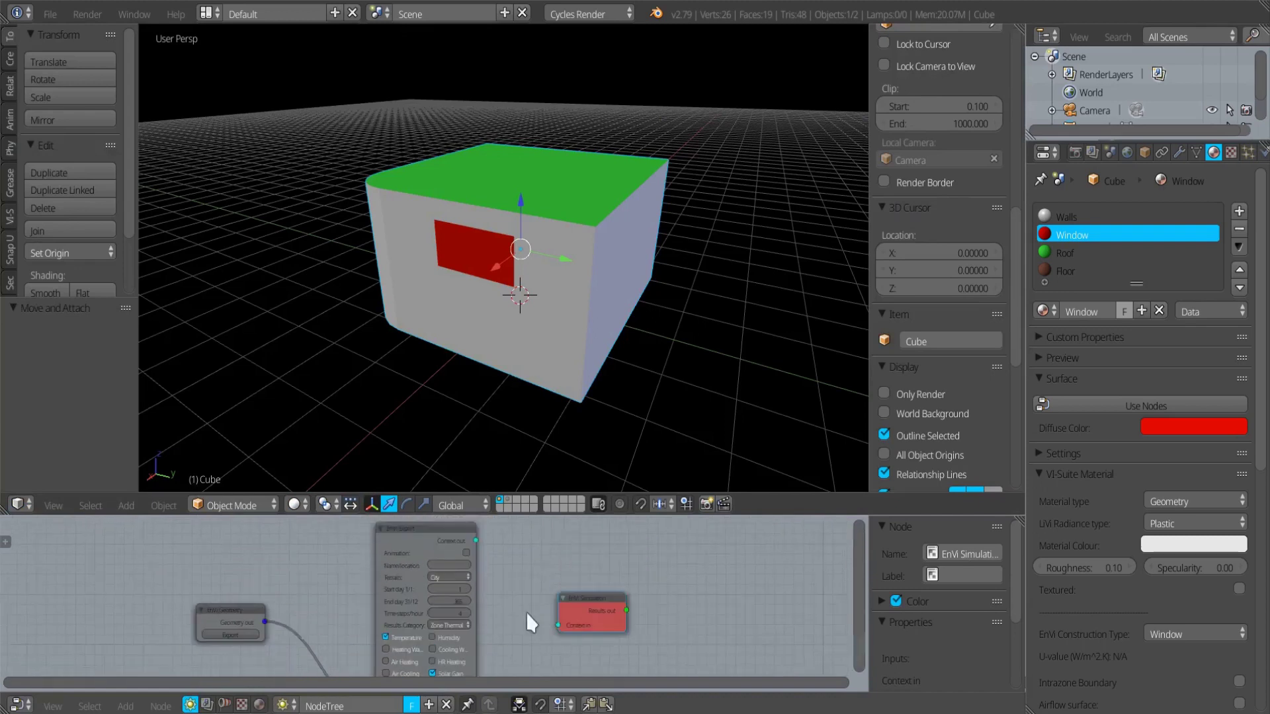
{"action": "left_click_drag", "start_coordinate": [476, 541], "coordinate": [557, 624]}
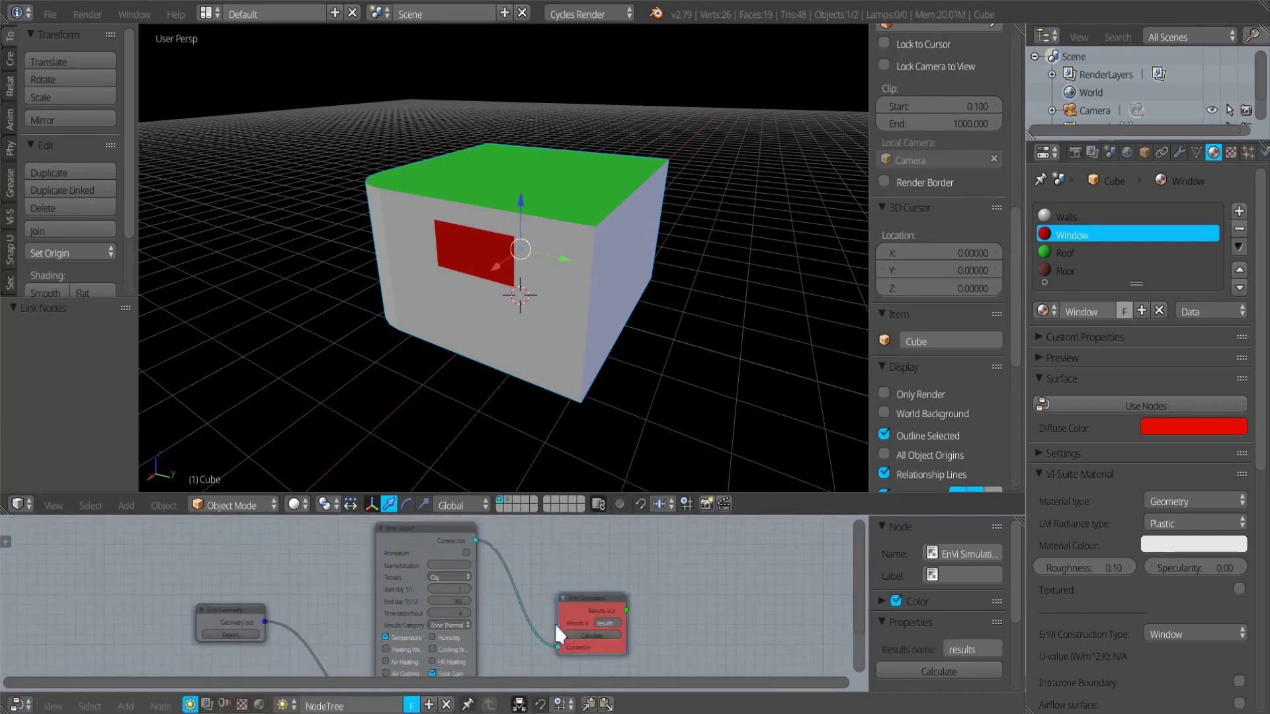
- Maximize the node editor and calculate the EnVi simulation with the results name left as results
{"action": "middle_click_drag", "start_coordinate": [618, 607], "coordinate": [641, 583]}
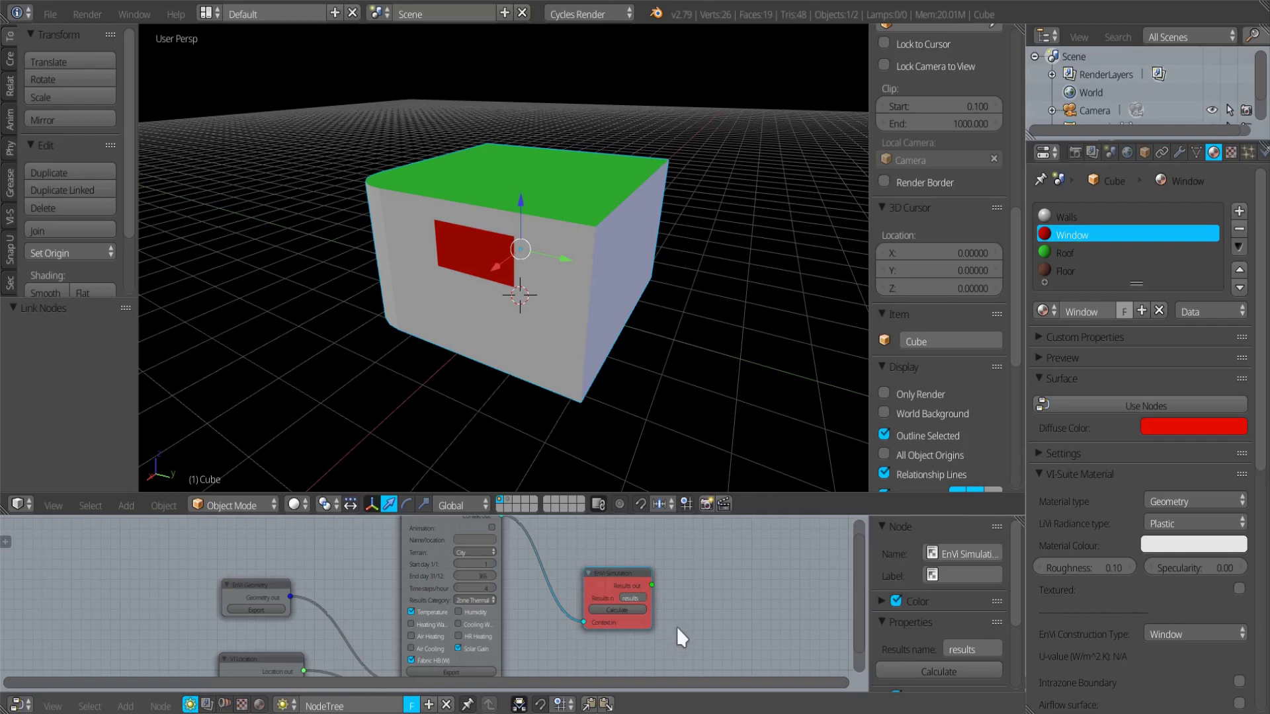
{"action": "scroll", "coordinate": [684, 615], "scroll_direction": "up", "scroll_amount": 1}
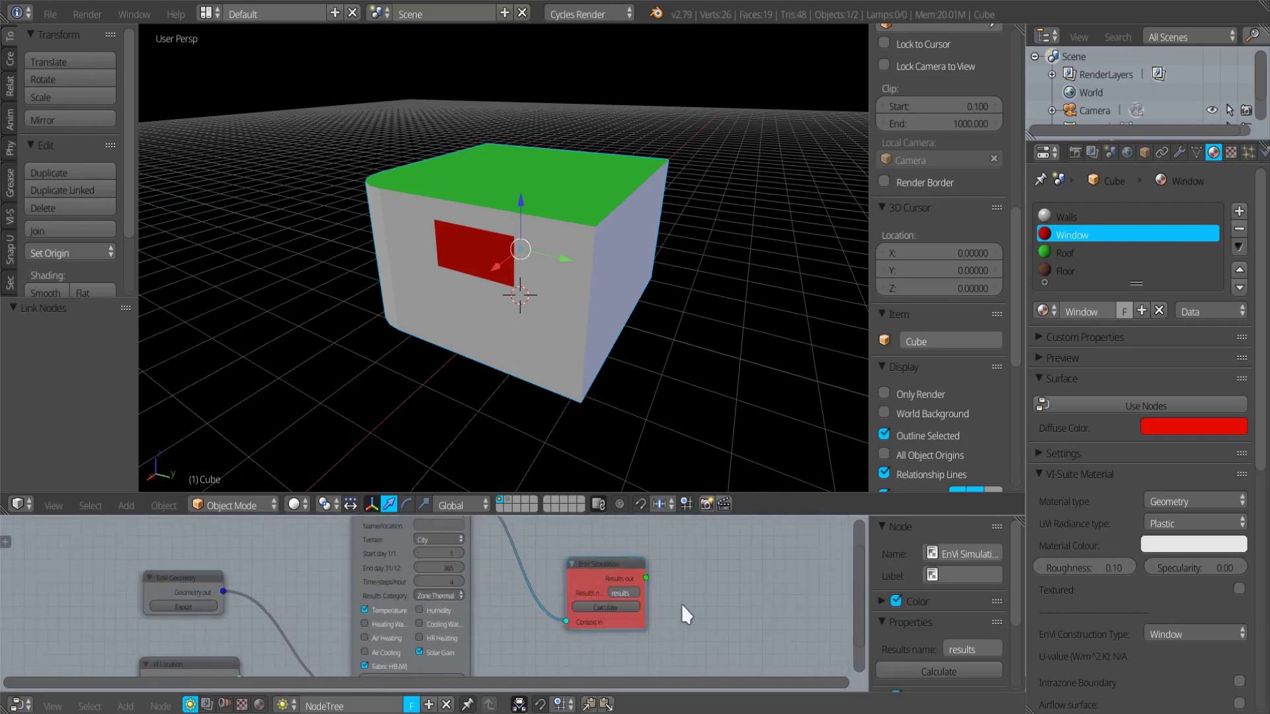
{"action": "key", "text": "ctrl+Up"}
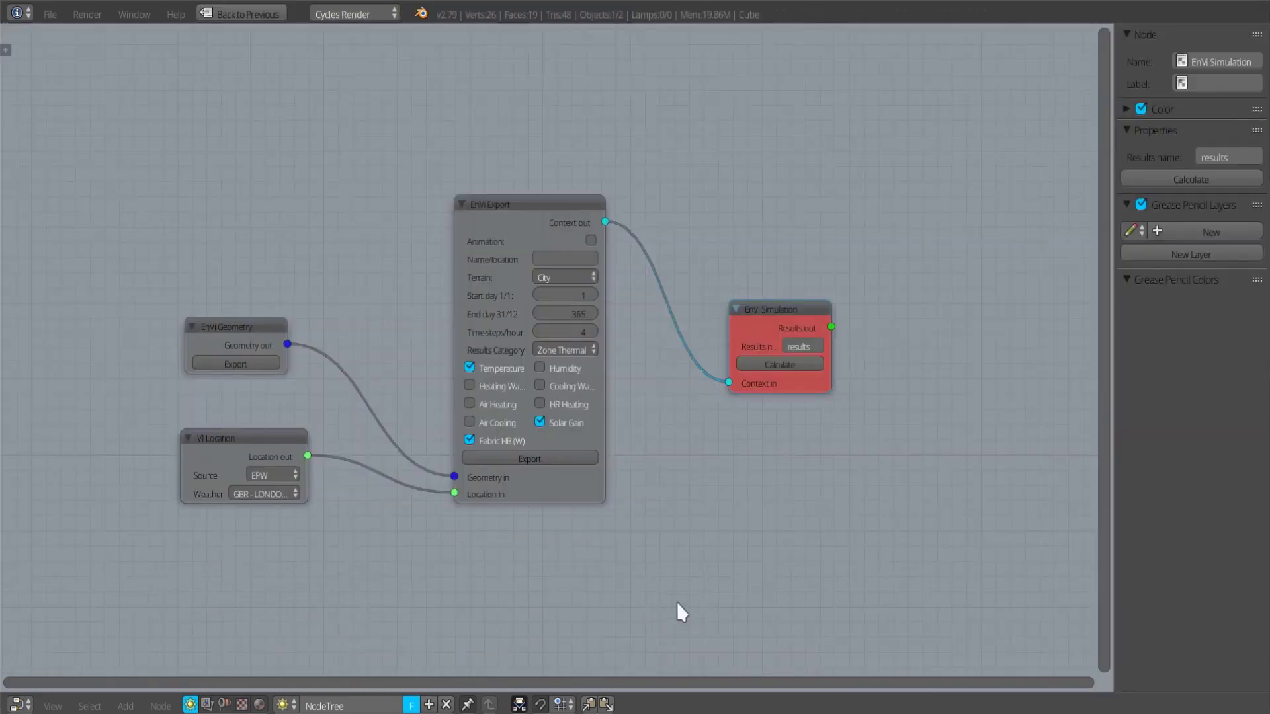
{"action": "left_click", "coordinate": [788, 362]}
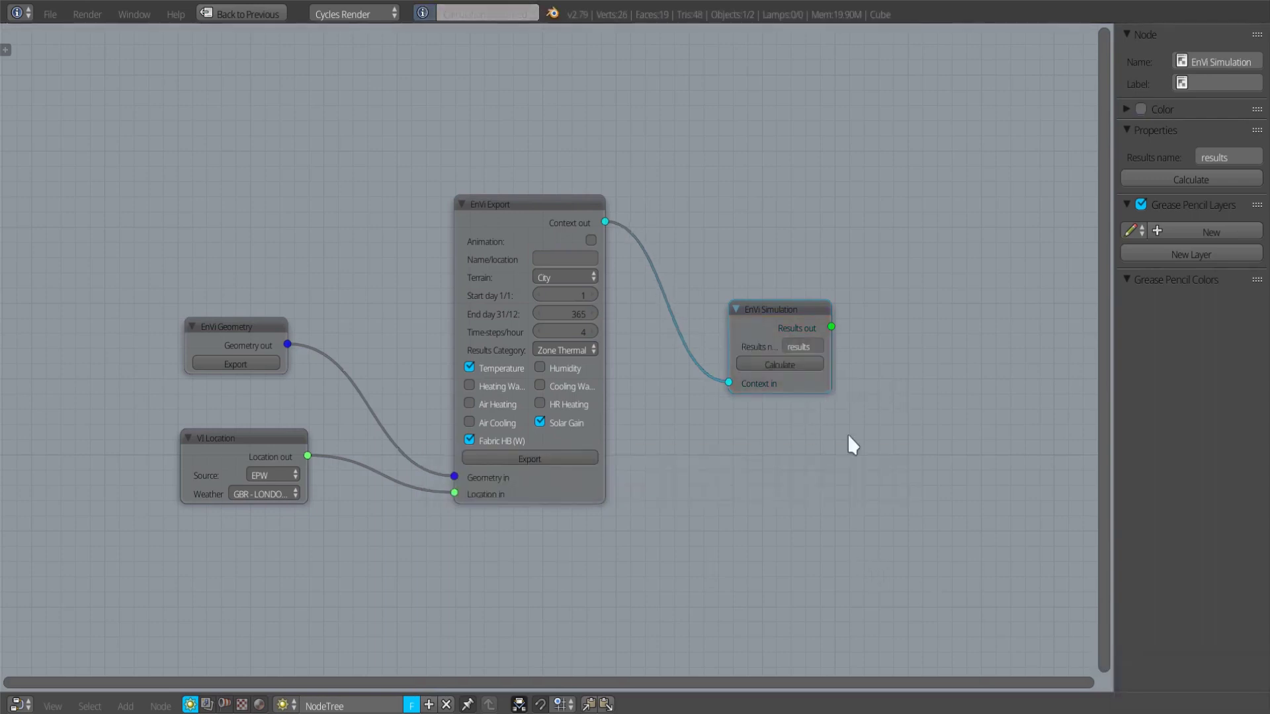
- Set the EnVi Export node's time-steps per hour to 10 and export the context again
{"action": "scroll", "coordinate": [863, 440], "scroll_direction": "down", "scroll_amount": 2}
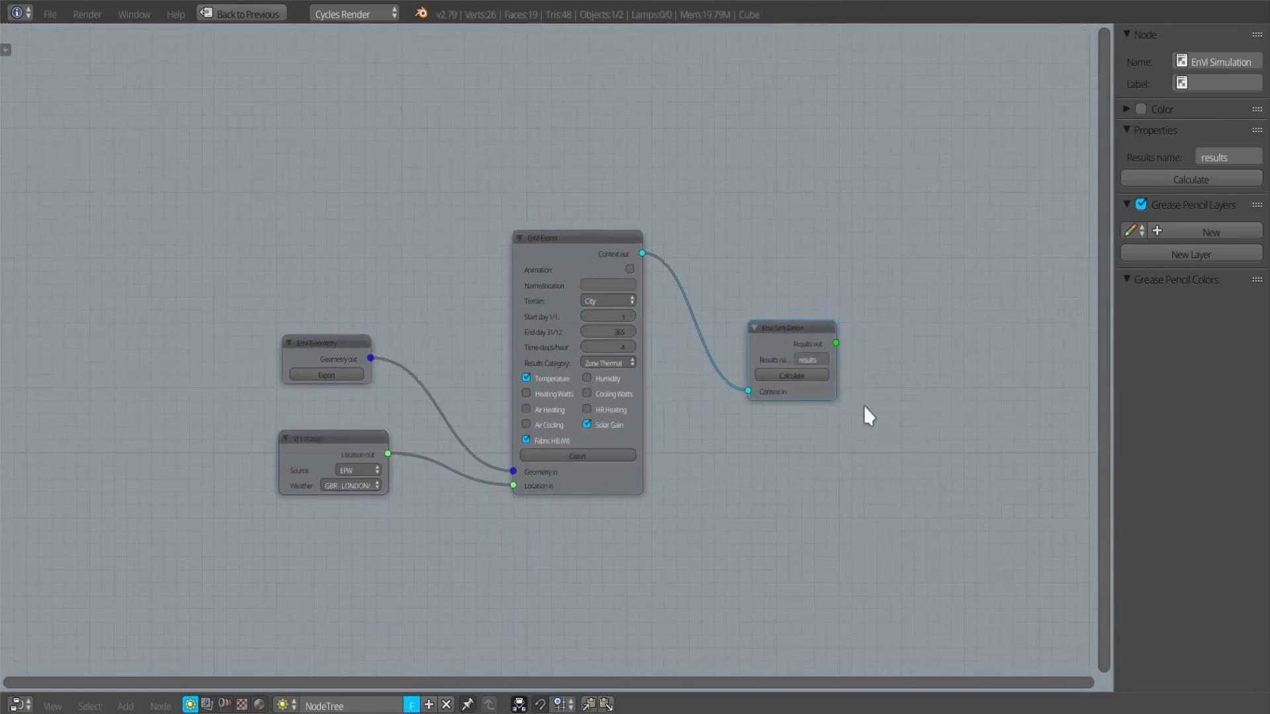
{"action": "middle_click_drag", "start_coordinate": [868, 443], "coordinate": [724, 443]}
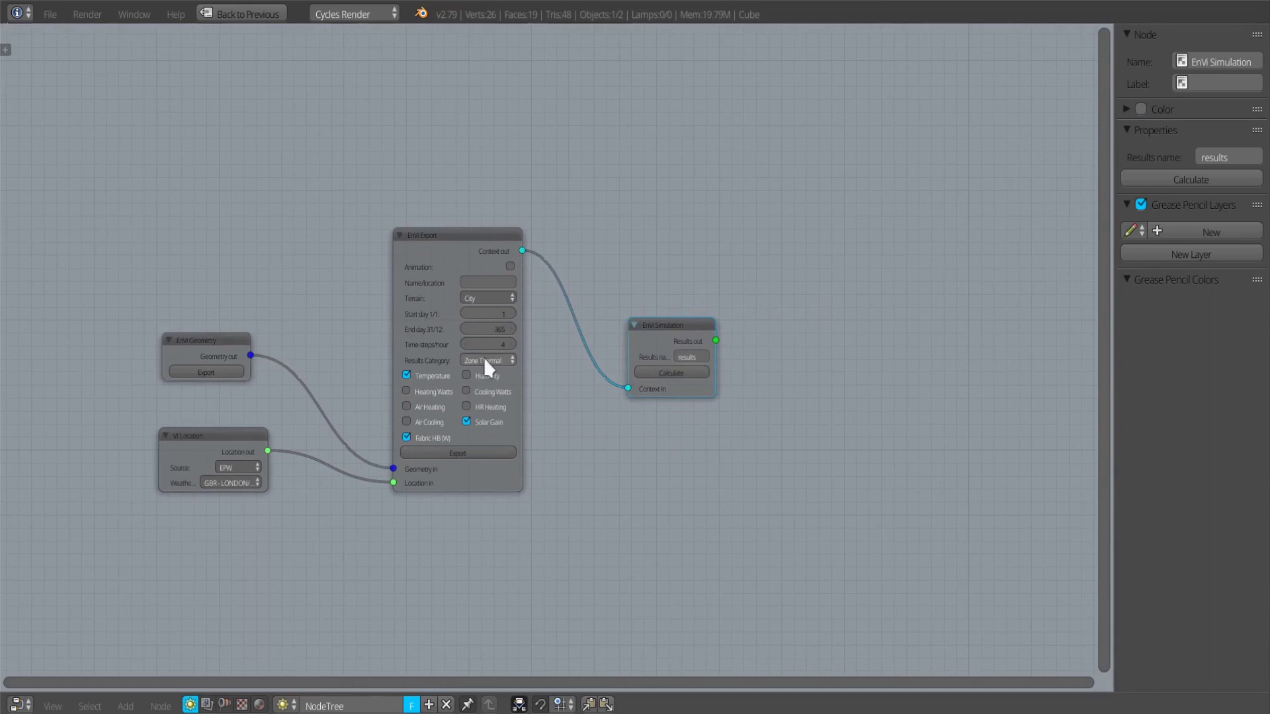
{"action": "left_click", "coordinate": [508, 344]}
{"action": "type", "text": "10"}
{"action": "key", "text": "Return"}
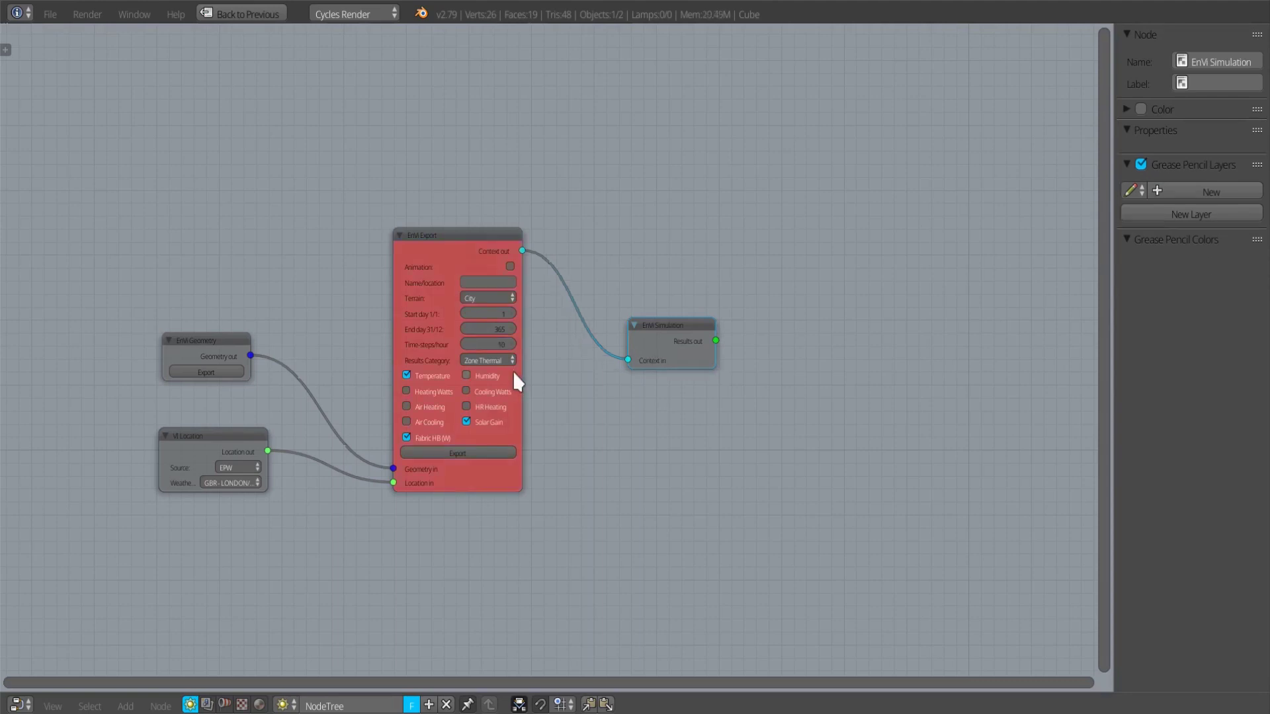
{"action": "left_click", "coordinate": [459, 453]}
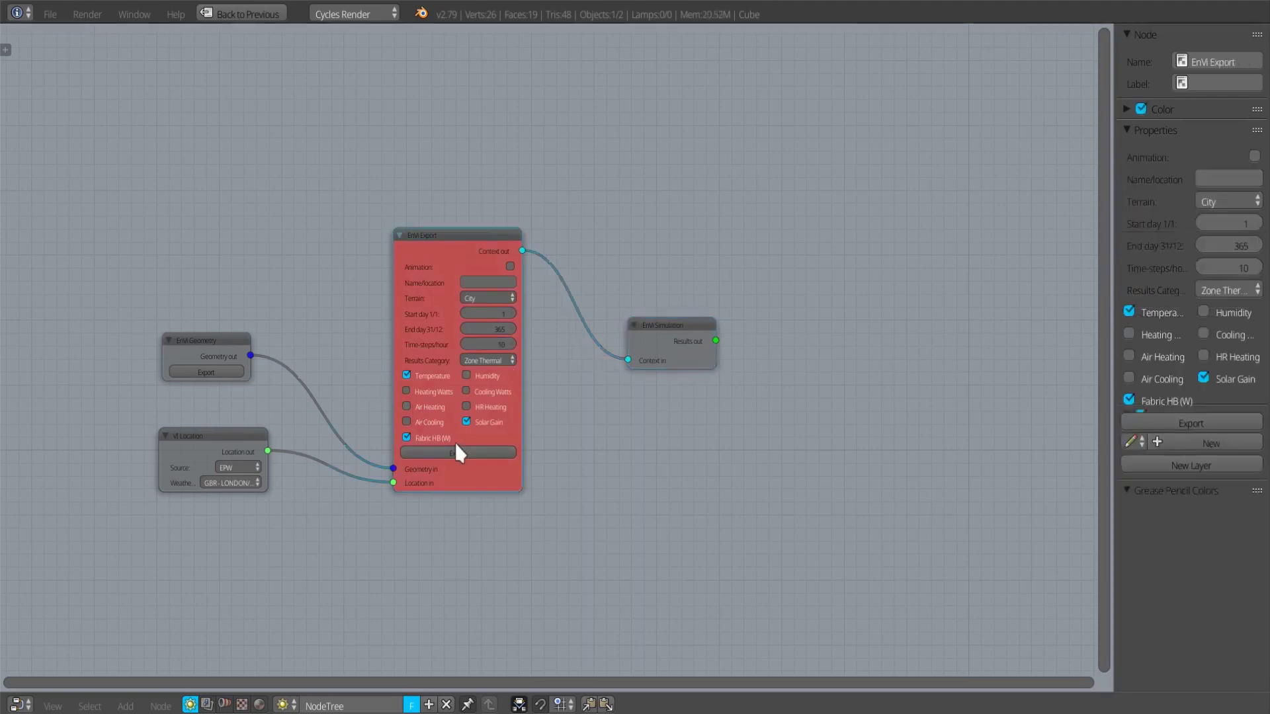
- Run the calculation in the EnVi Simulation node again with the re-exported context
{"action": "scroll", "coordinate": [743, 395], "scroll_direction": "up", "scroll_amount": 1}
{"action": "left_click", "coordinate": [744, 368]}
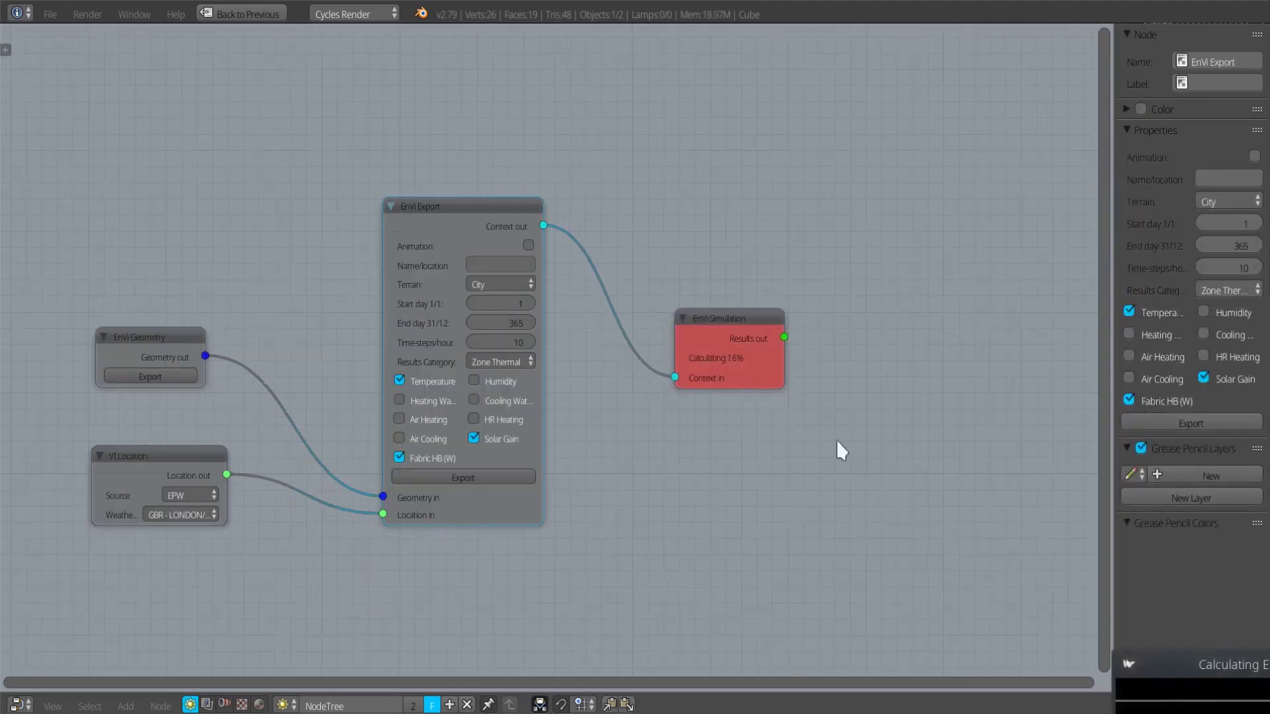
{"action": "left_click_drag", "start_coordinate": [1168, 657], "coordinate": [744, 362]}
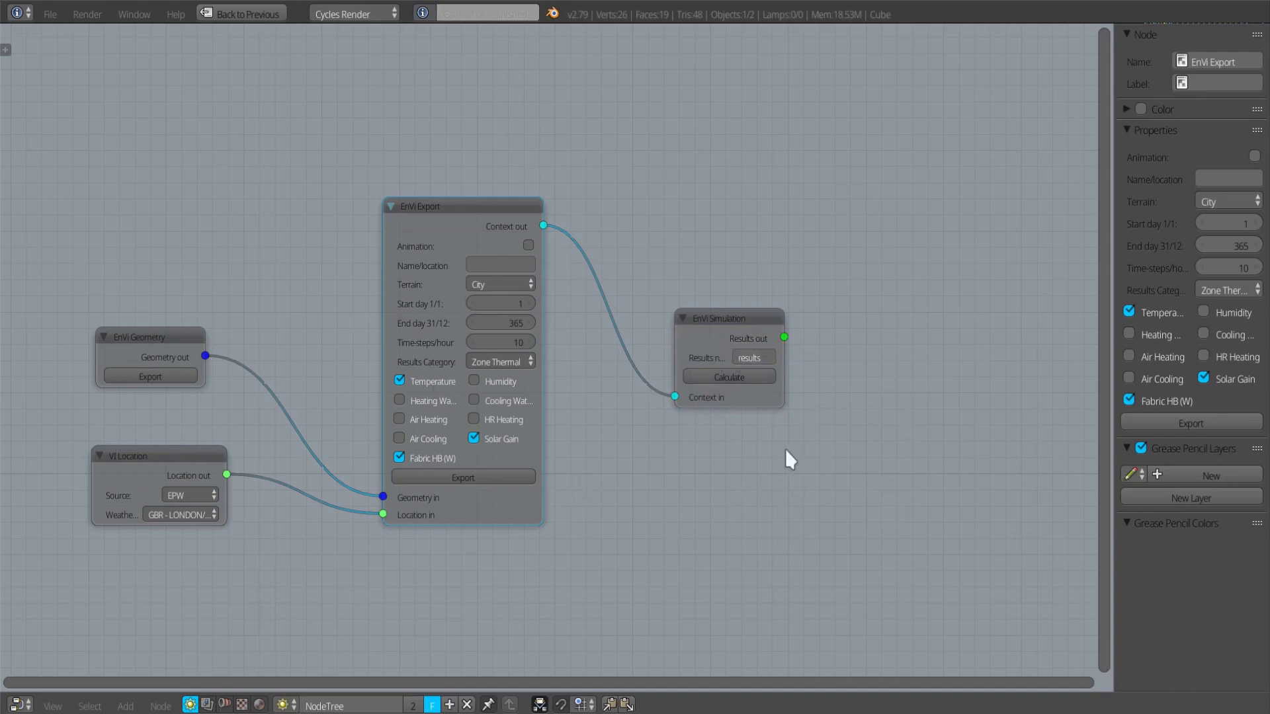
- Restore the multi-editor layout and start the EnVi Display with Static results for days 1 to 365
{"action": "key", "text": "ctrl+Up"}
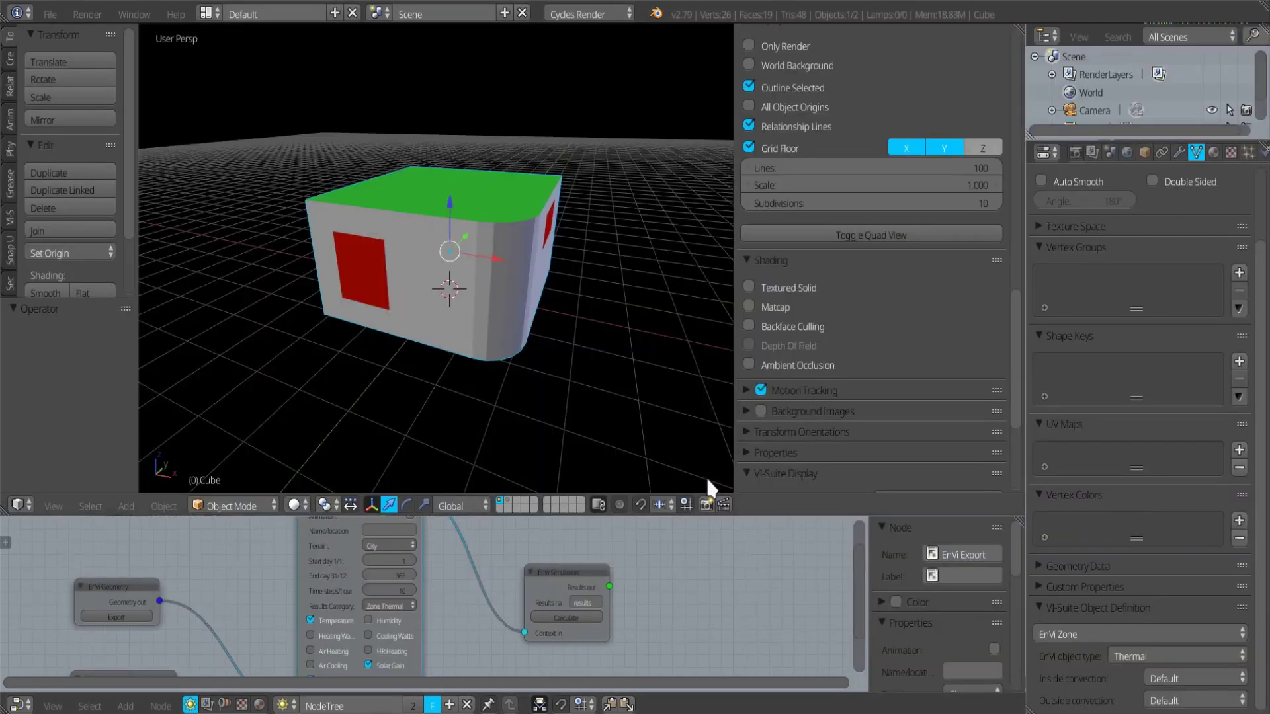
{"action": "mouse_move", "coordinate": [1012, 334]}
{"action": "left_mouse_down"}
{"action": "mouse_move", "coordinate": [1025, 66]}
{"action": "mouse_move", "coordinate": [1014, 427]}
{"action": "left_mouse_up"}
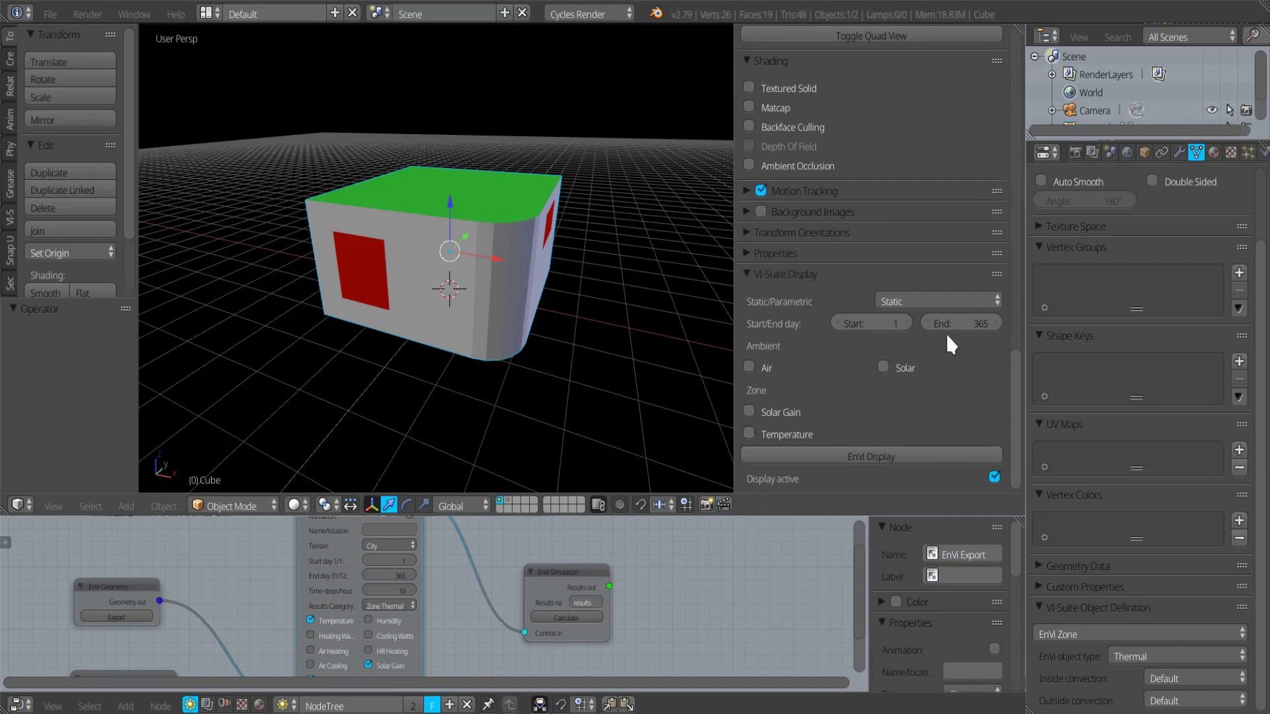
{"action": "left_click", "coordinate": [938, 301]}
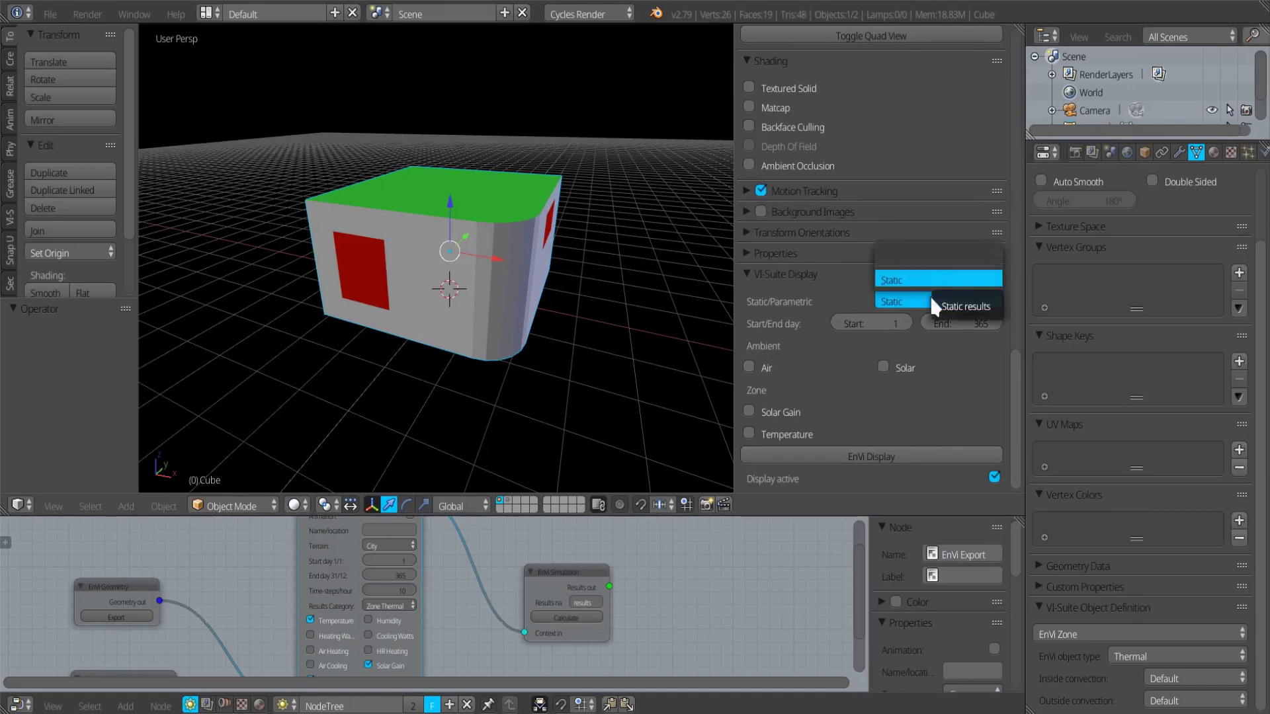
{"action": "left_click", "coordinate": [931, 299]}
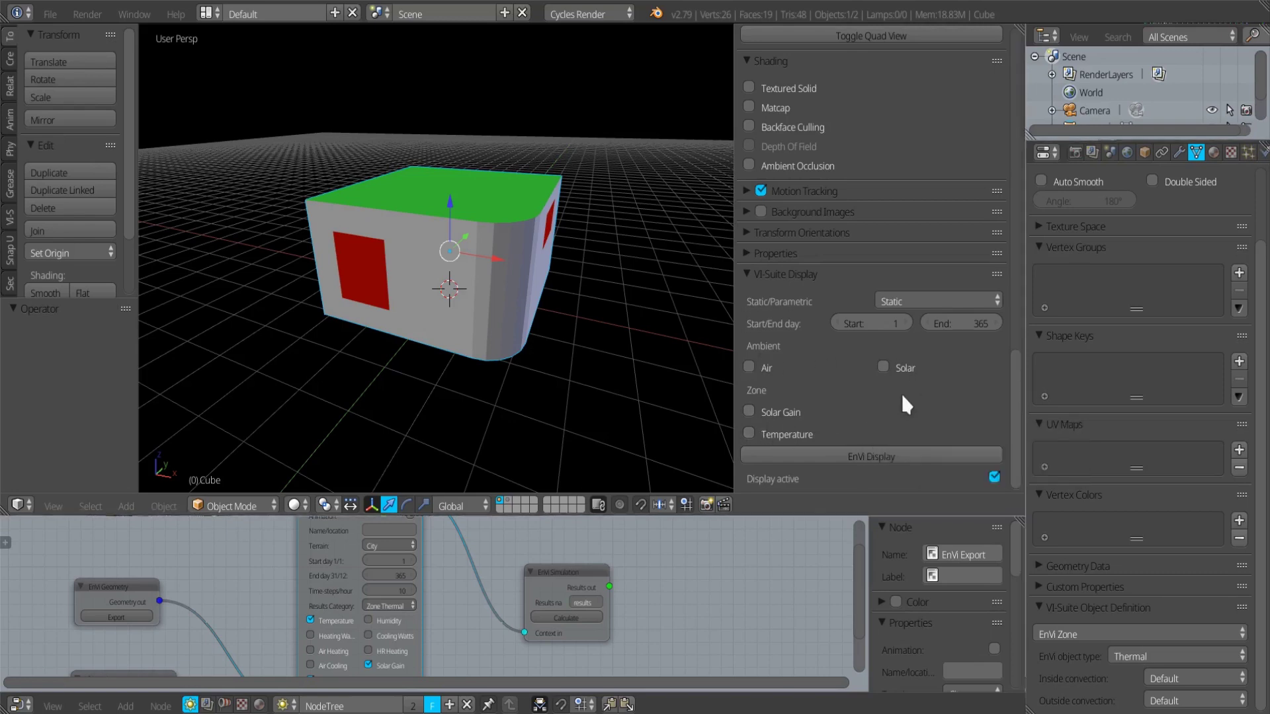
{"action": "left_click", "coordinate": [873, 455]}
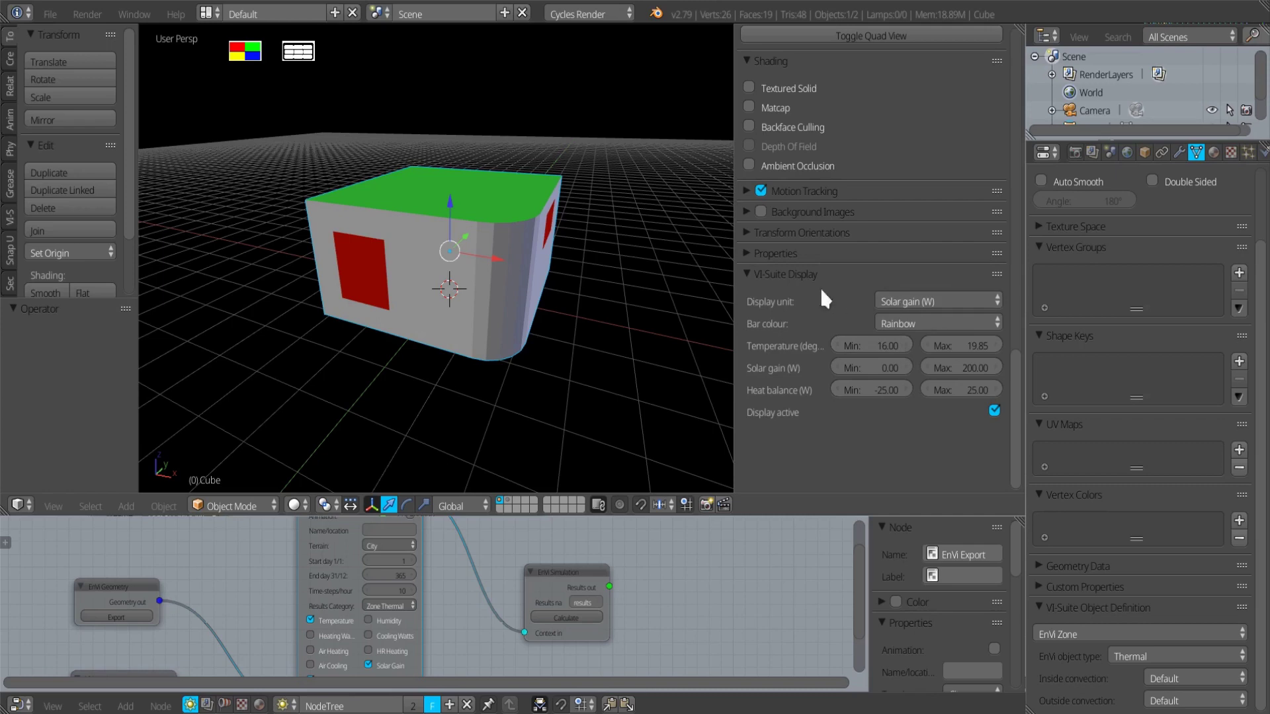
- Set the display unit to Temperature (degC), open the heat map of the zone results and enlarge it in the 3D view
{"action": "left_click", "coordinate": [946, 301]}
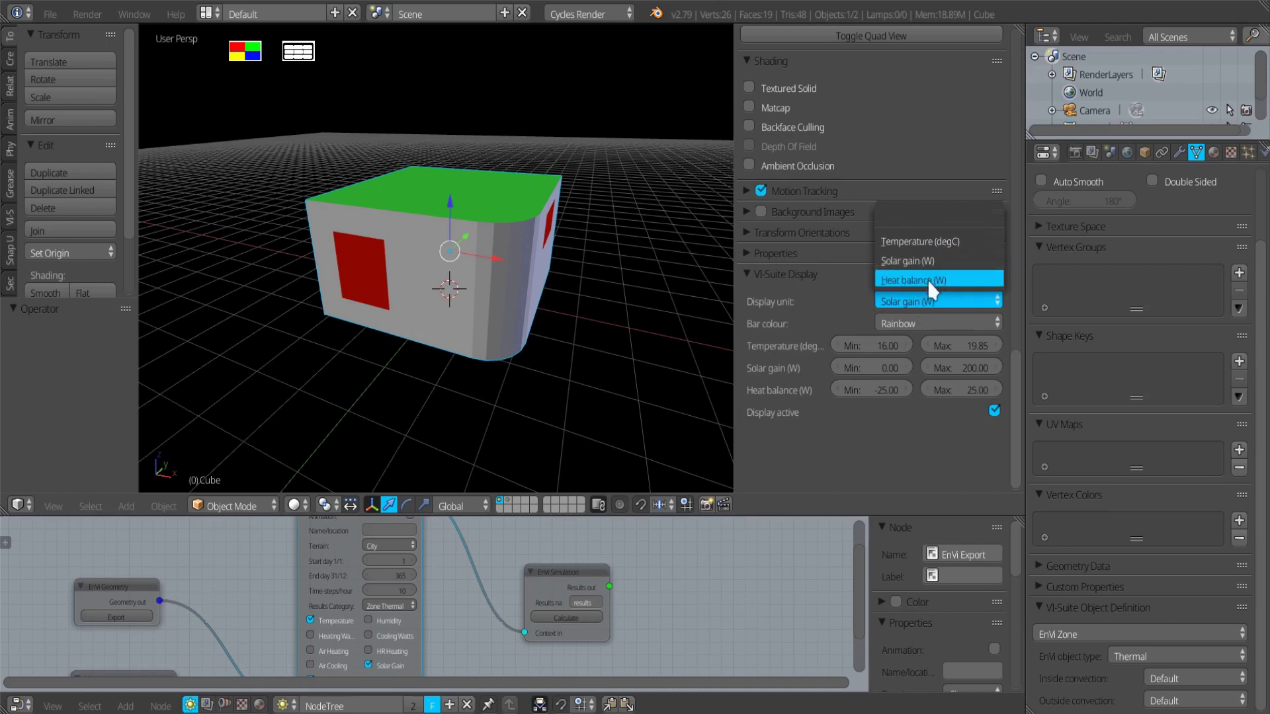
{"action": "left_click", "coordinate": [929, 239]}
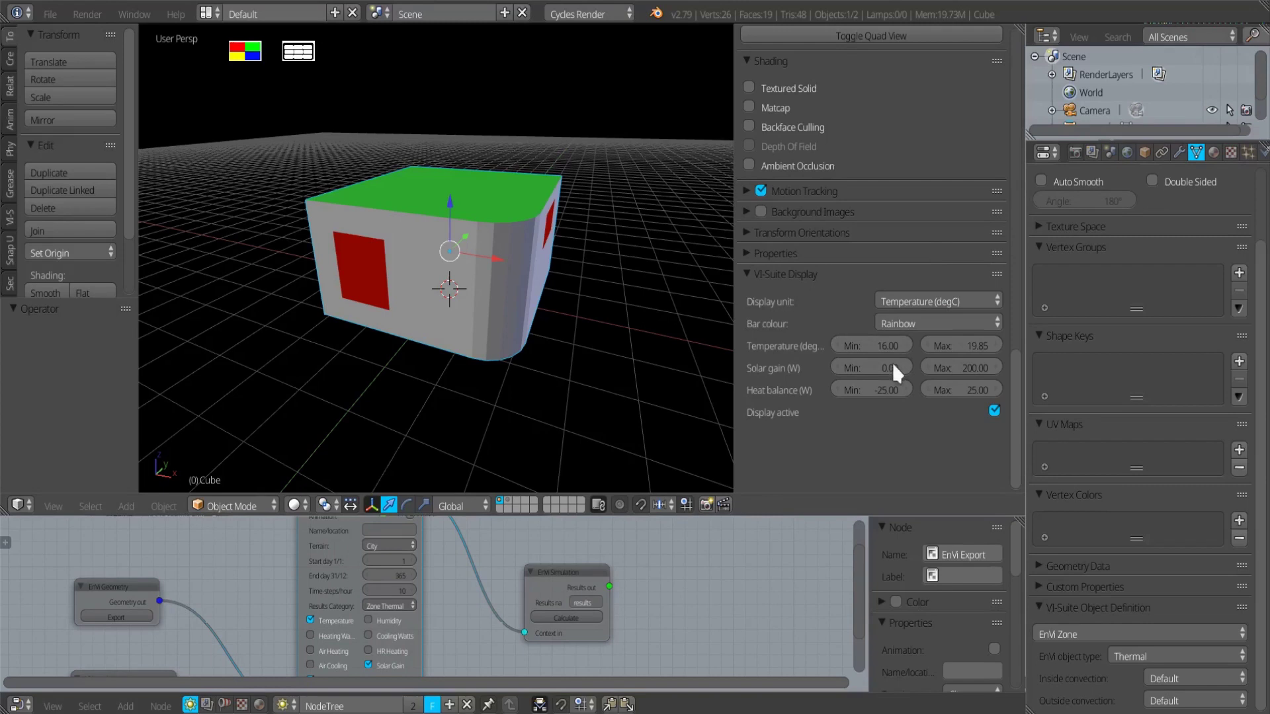
{"action": "left_click", "coordinate": [913, 325]}
{"action": "left_click", "coordinate": [252, 59]}
{"action": "left_click_drag", "start_coordinate": [252, 58], "coordinate": [190, 99]}
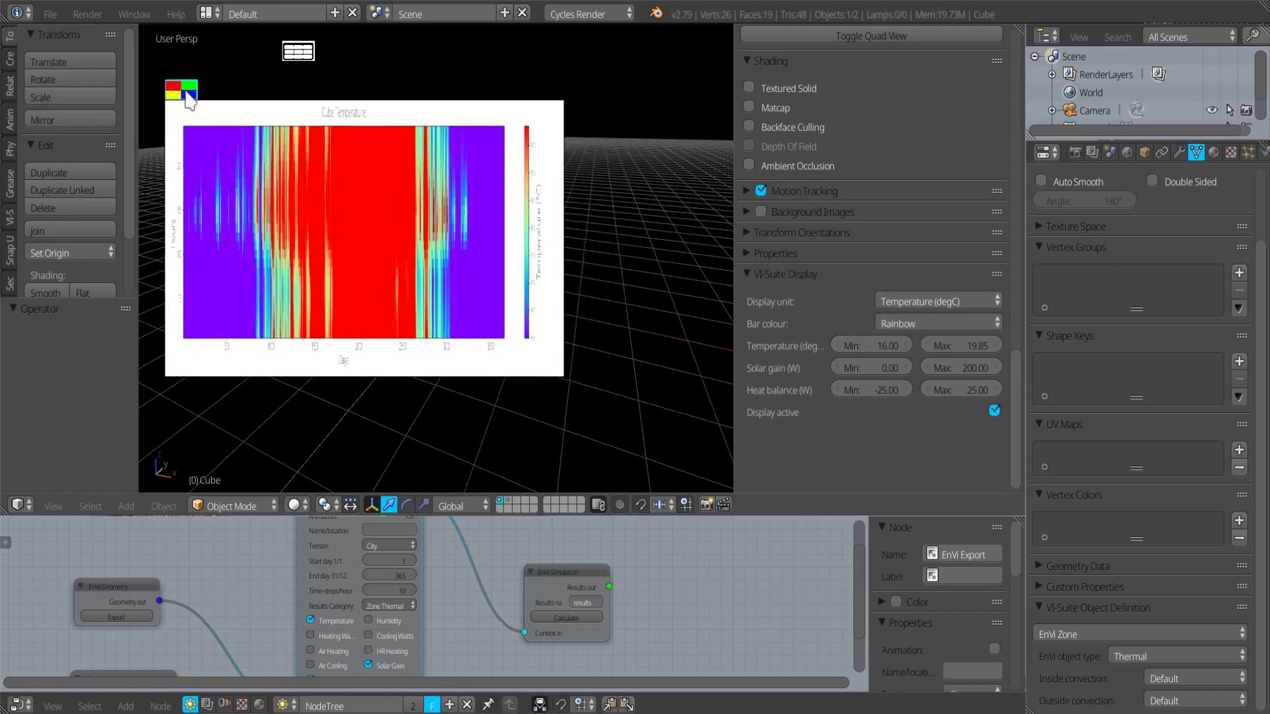
{"action": "left_click_drag", "start_coordinate": [564, 377], "coordinate": [633, 375]}
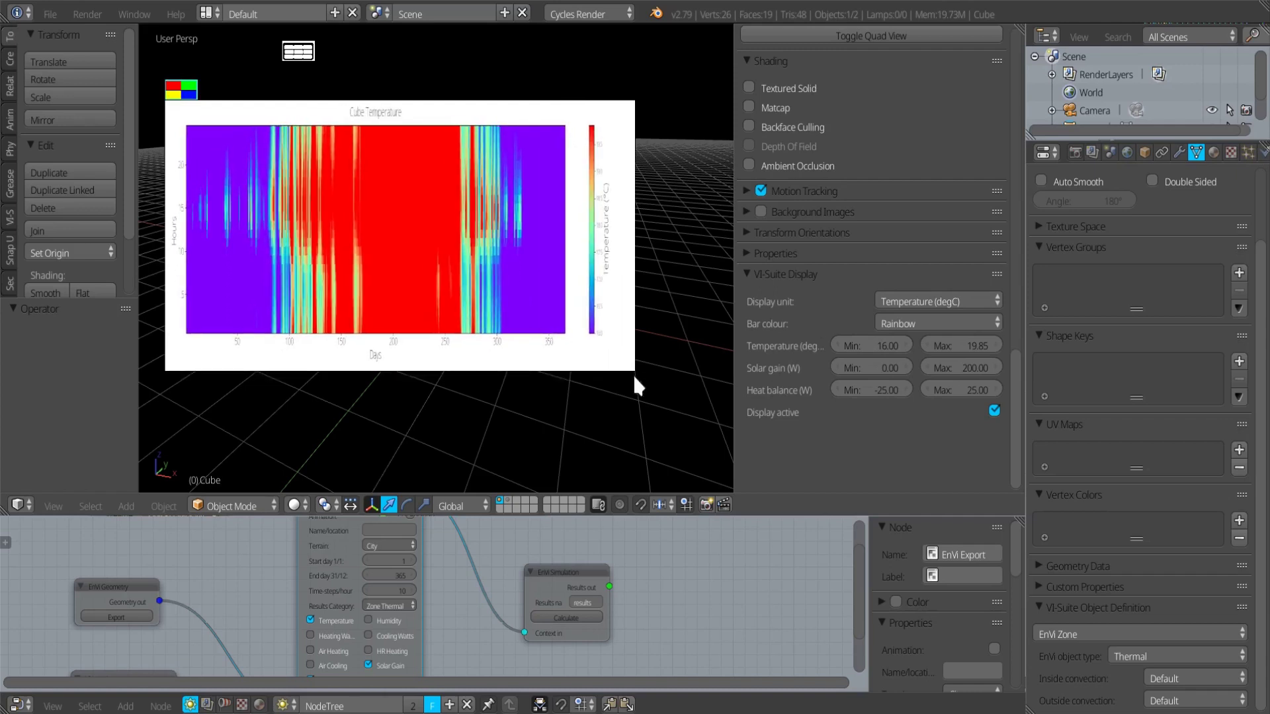
- Maximize the 3D view, widen the temperature heat map across it and place it over the lower part of the box
{"action": "key", "text": "ctrl+Up"}
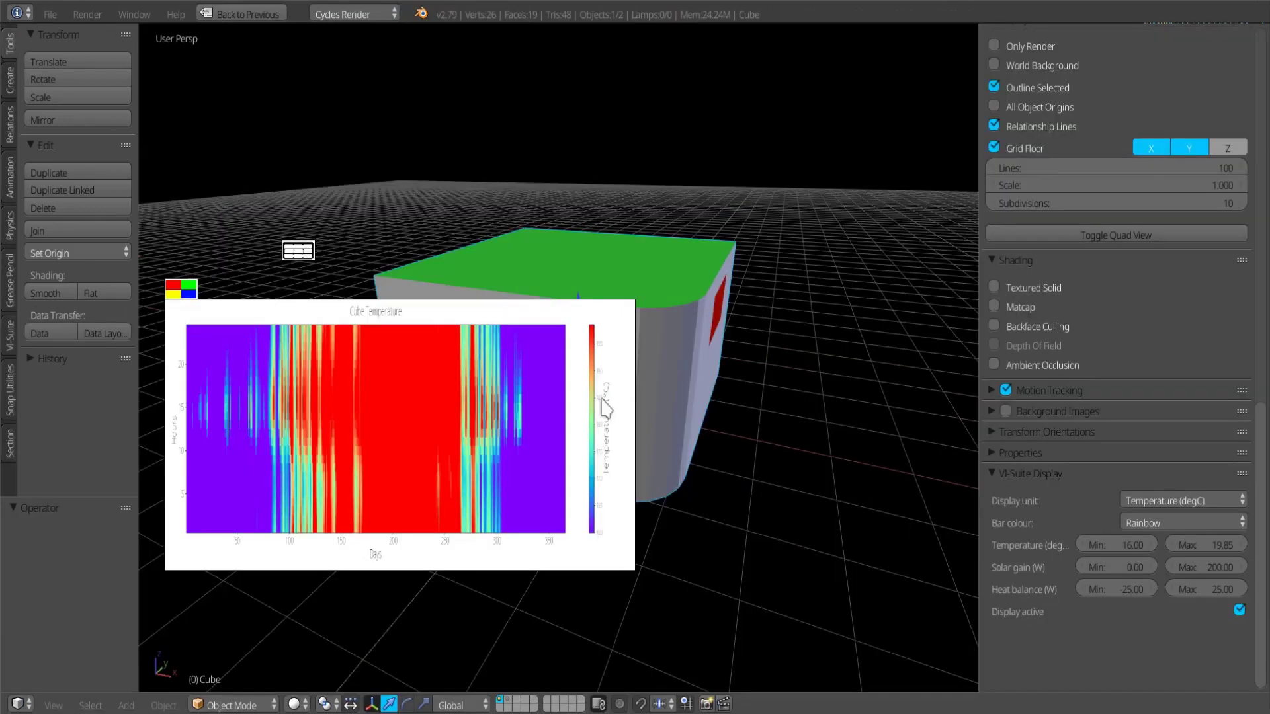
{"action": "left_click_drag", "start_coordinate": [635, 570], "coordinate": [953, 576]}
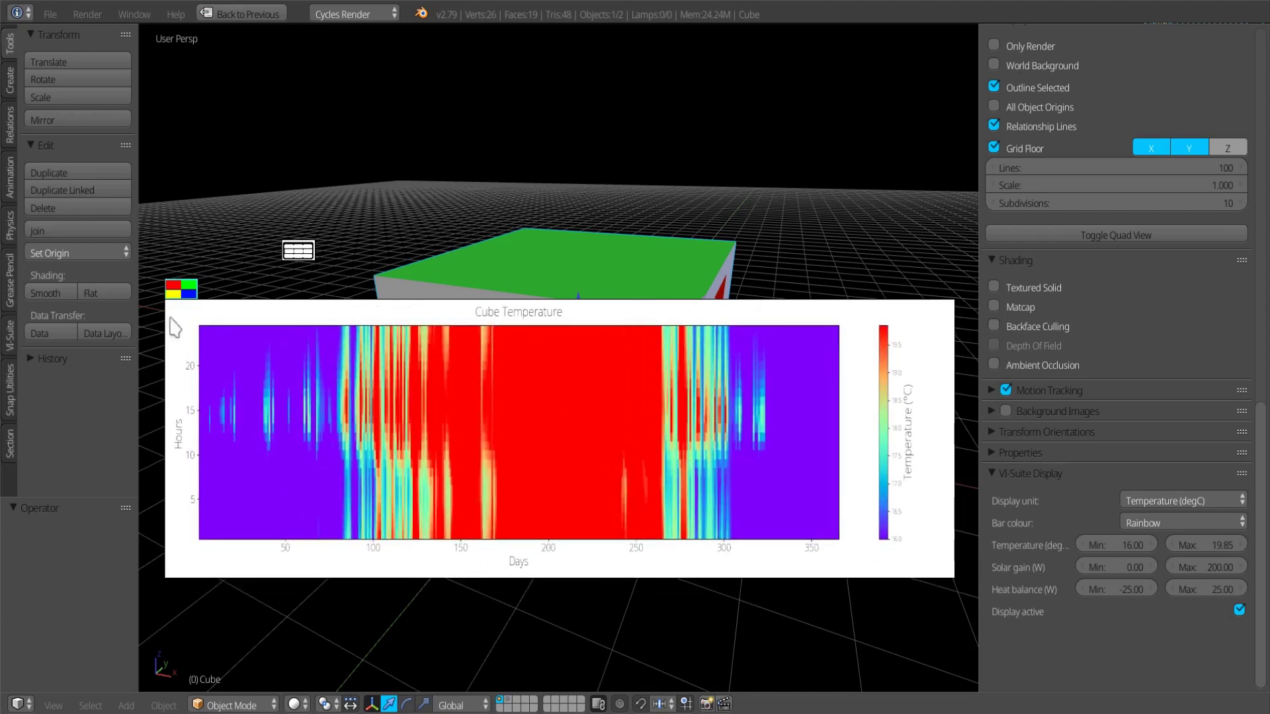
{"action": "left_click_drag", "start_coordinate": [184, 295], "coordinate": [176, 370]}
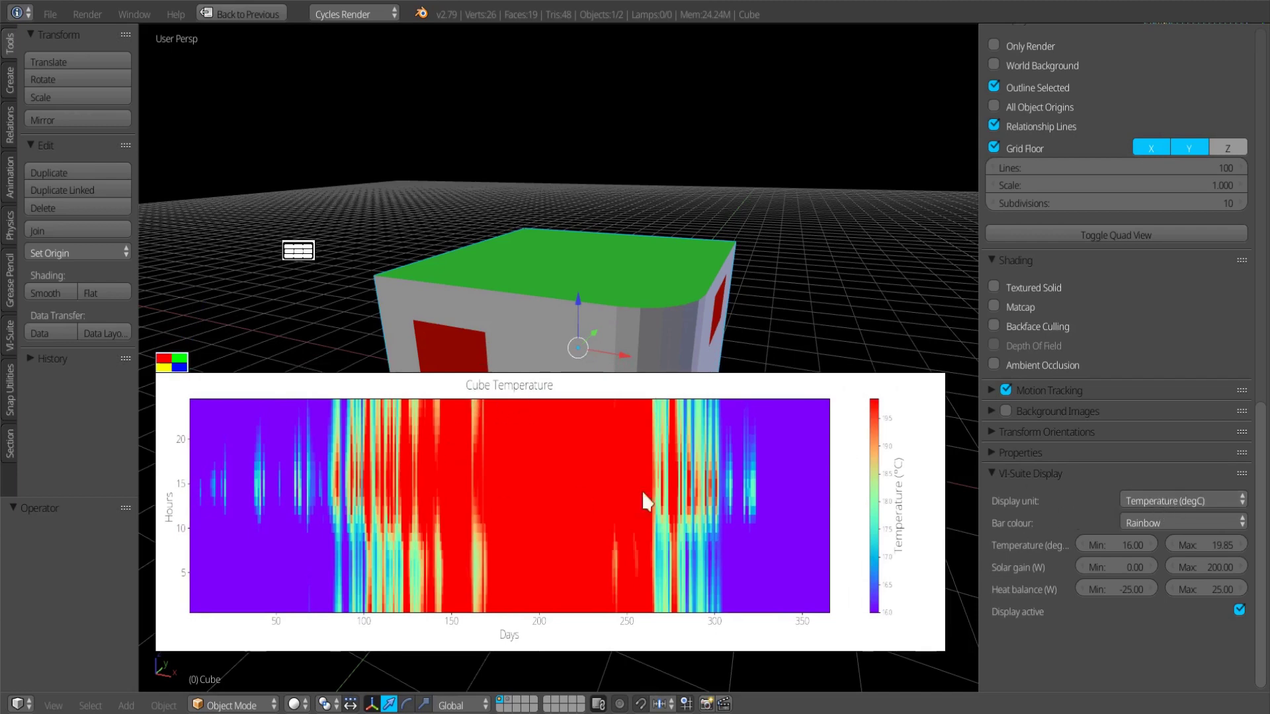
- Switch the heat map to Solar gain (W) and set the solar gain maximum to 500
{"action": "left_click", "coordinate": [1166, 498]}
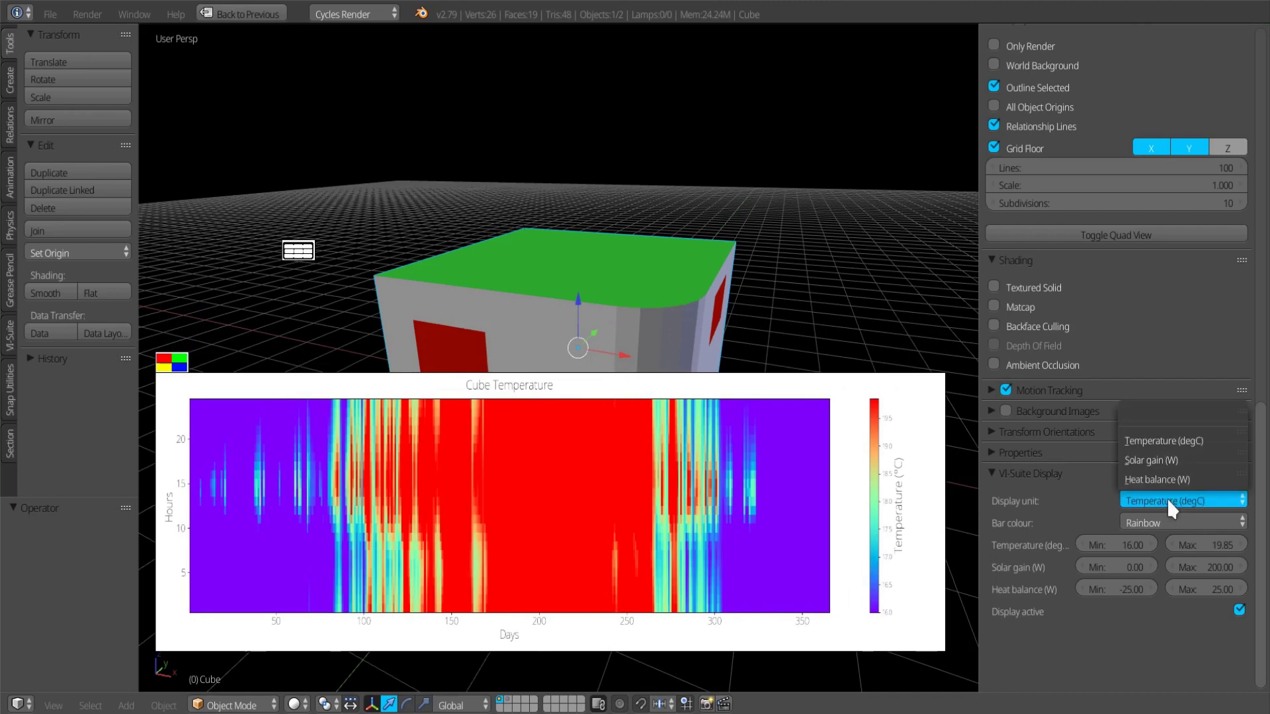
{"action": "left_click", "coordinate": [1164, 458]}
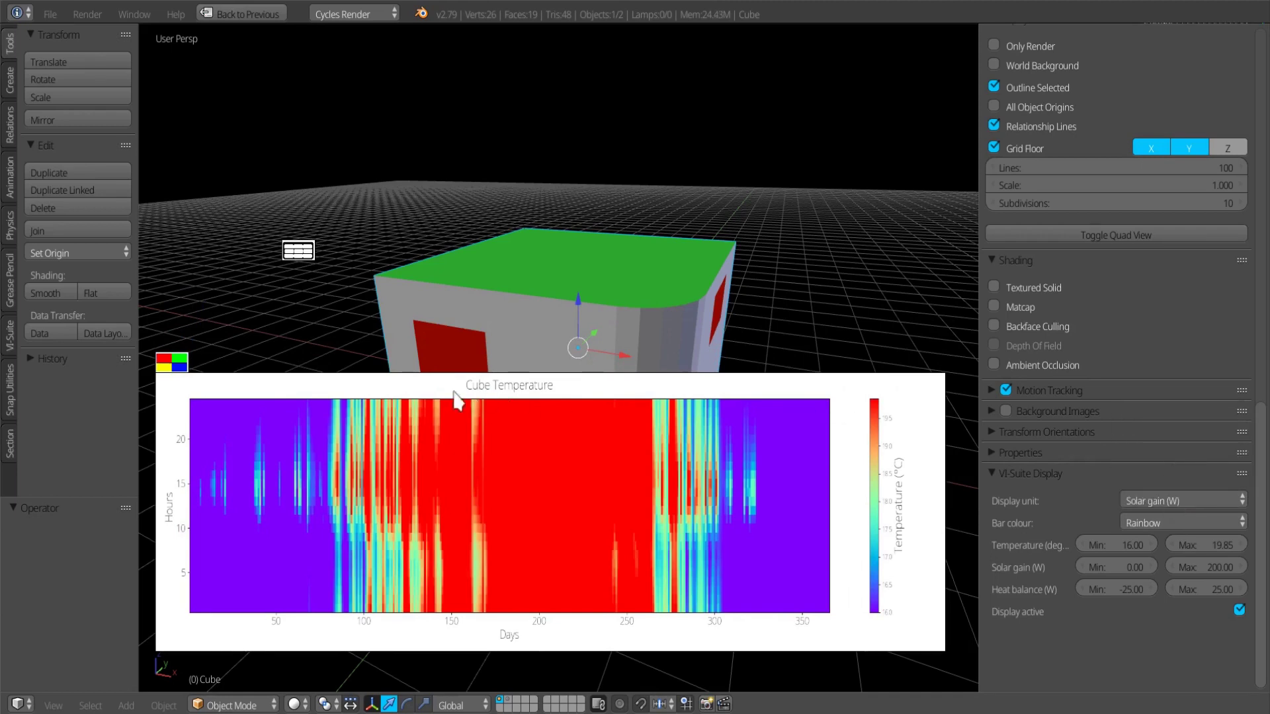
{"action": "left_click", "coordinate": [173, 363]}
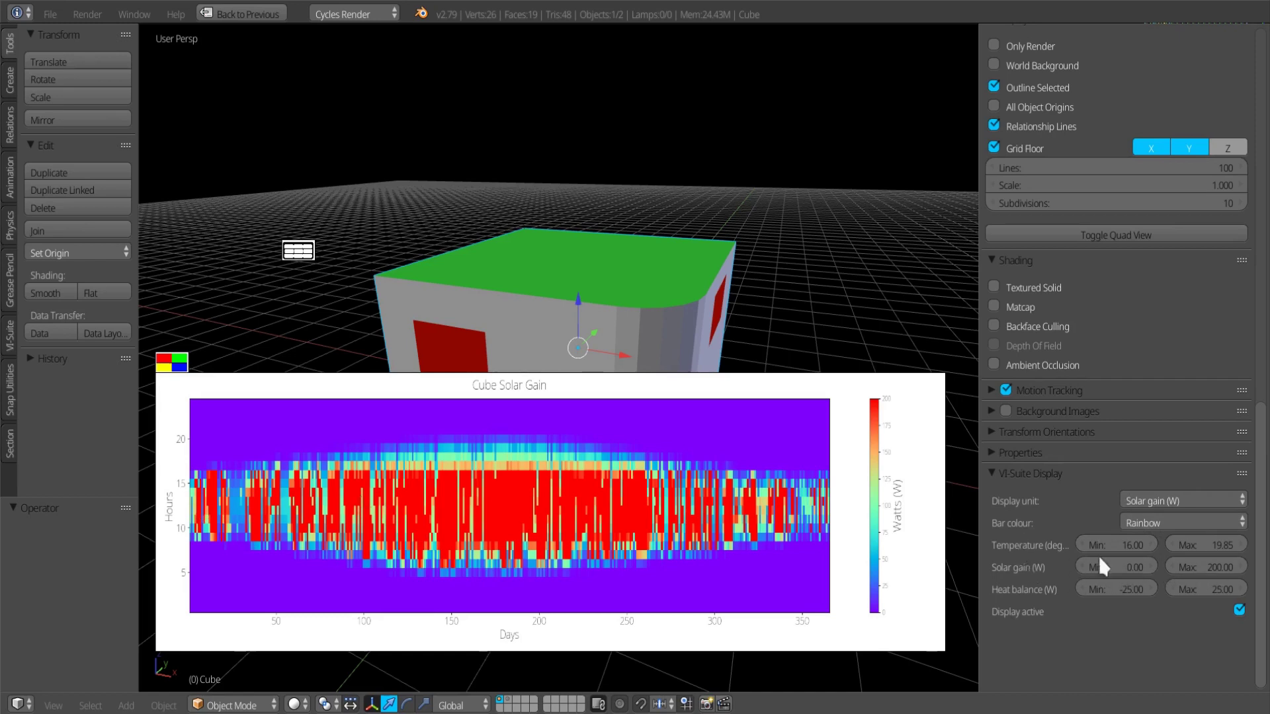
{"action": "left_click", "coordinate": [1196, 562]}
{"action": "type", "text": "500"}
{"action": "key", "text": "Return"}
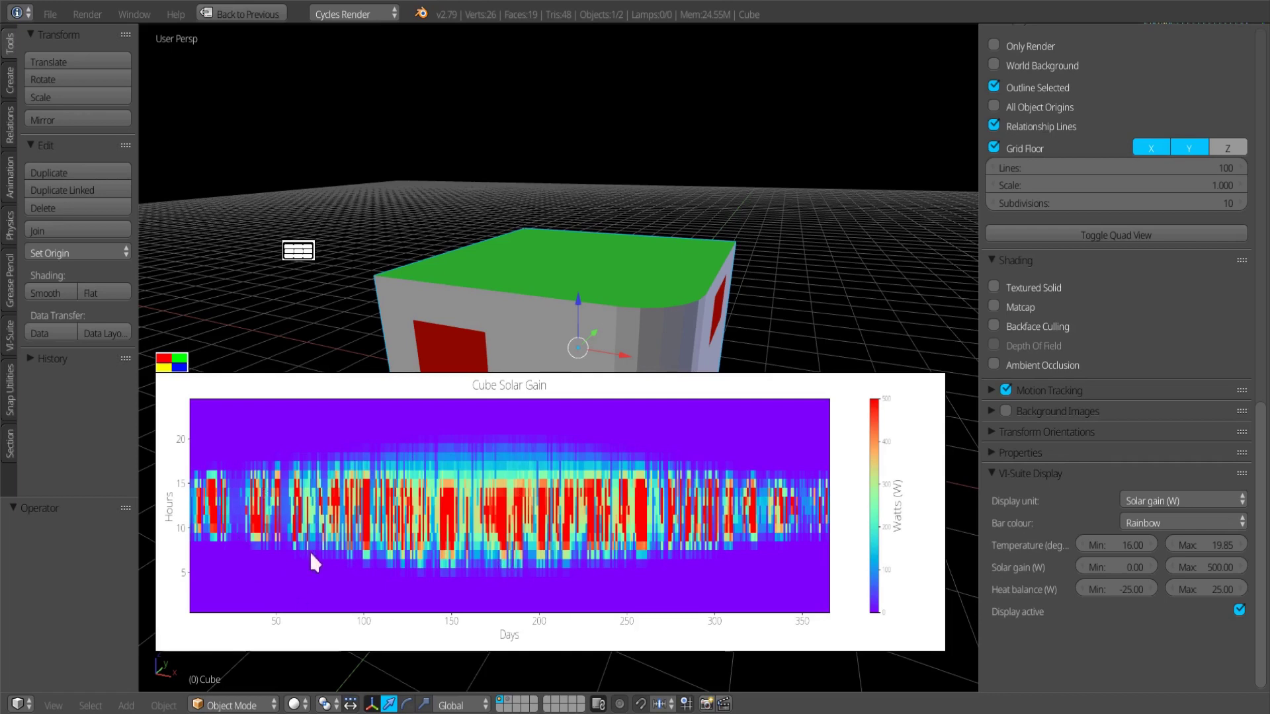
- Switch the heat map back to Temperature (degC) and set the temperature maximum to 25
{"action": "left_click", "coordinate": [1159, 502]}
{"action": "left_click", "coordinate": [1139, 442]}
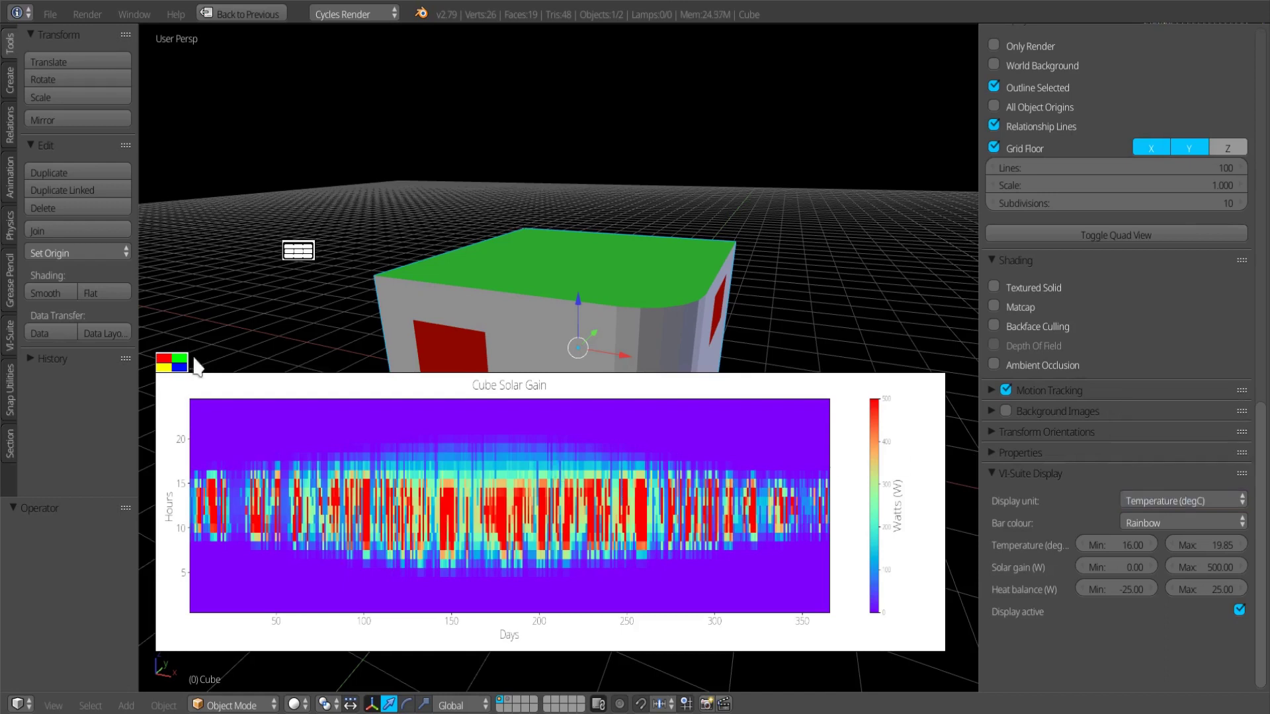
{"action": "left_click", "coordinate": [1221, 547]}
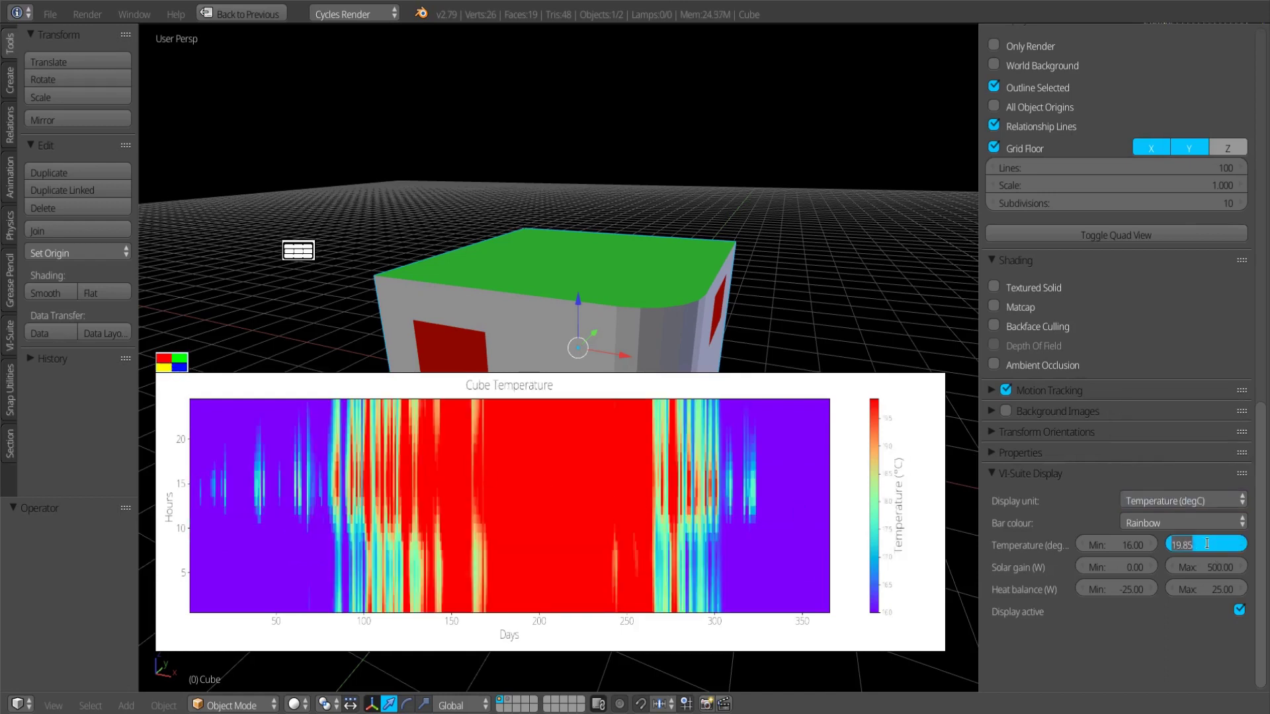
{"action": "type", "text": "25"}
{"action": "key", "text": "Return"}
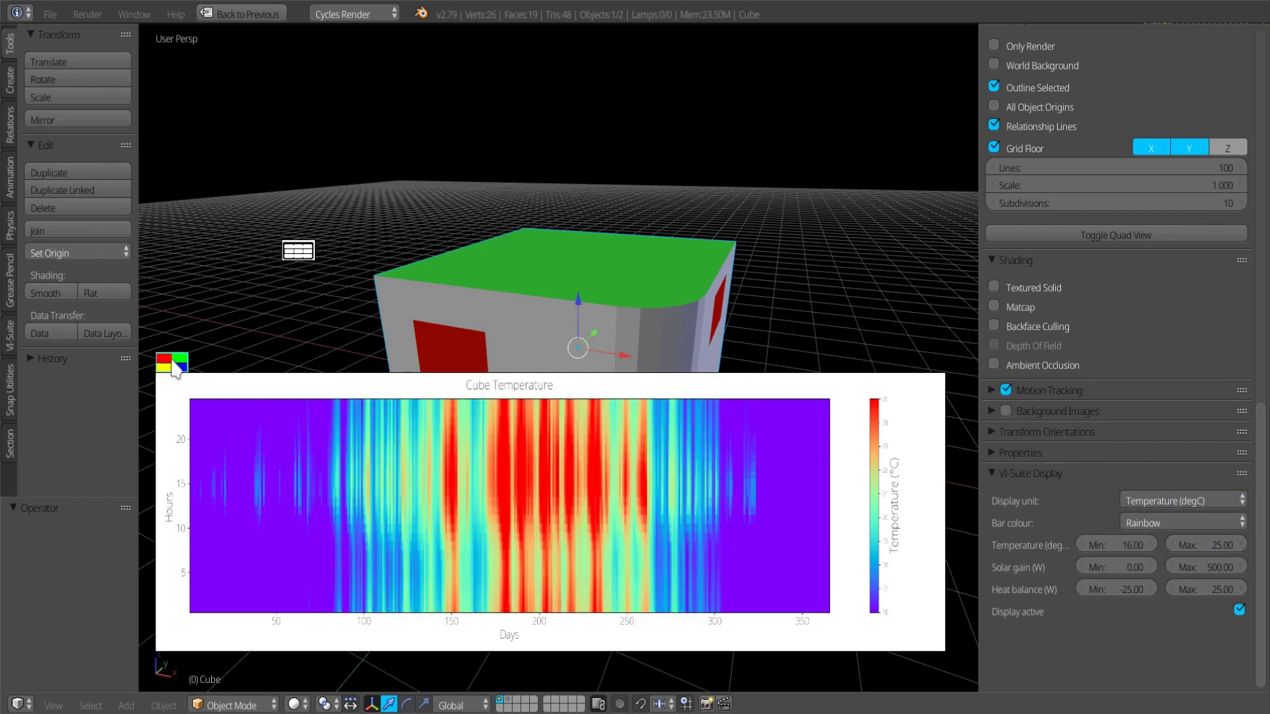
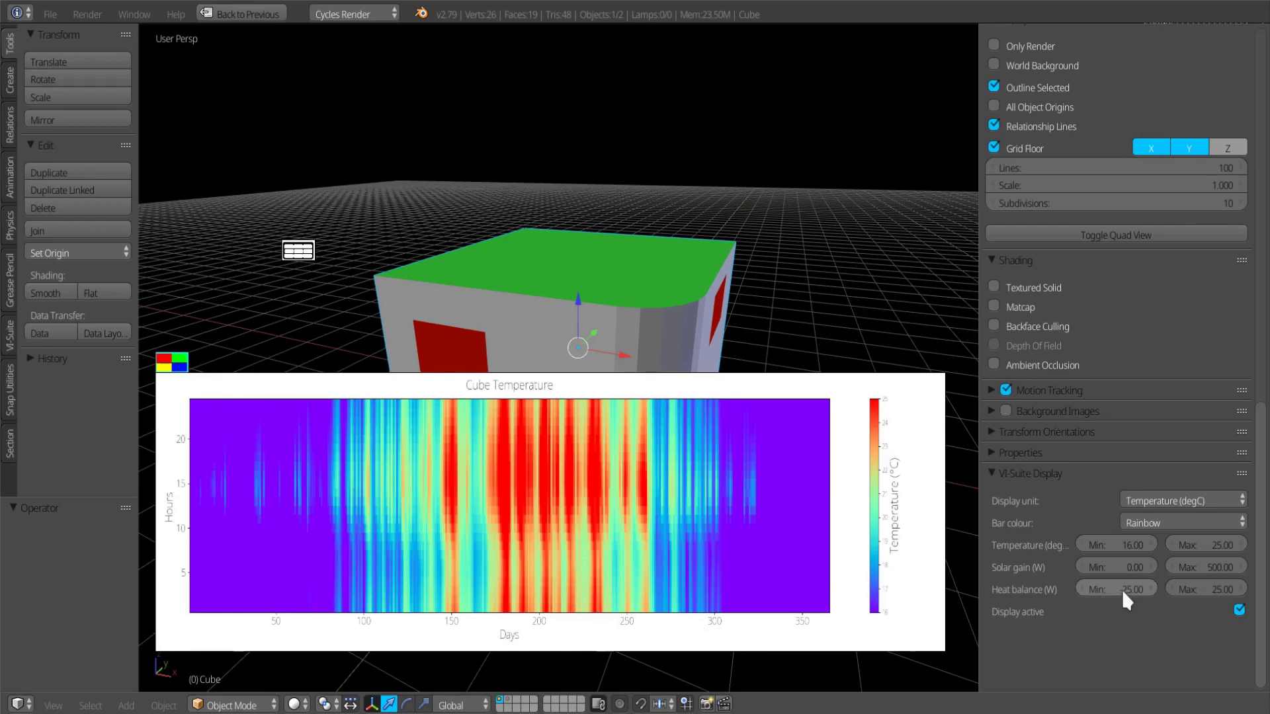
- Switch the heat map to Heat balance (W) and set its range from -10 to 10
{"action": "left_click", "coordinate": [1168, 497]}
{"action": "left_click", "coordinate": [1168, 480]}
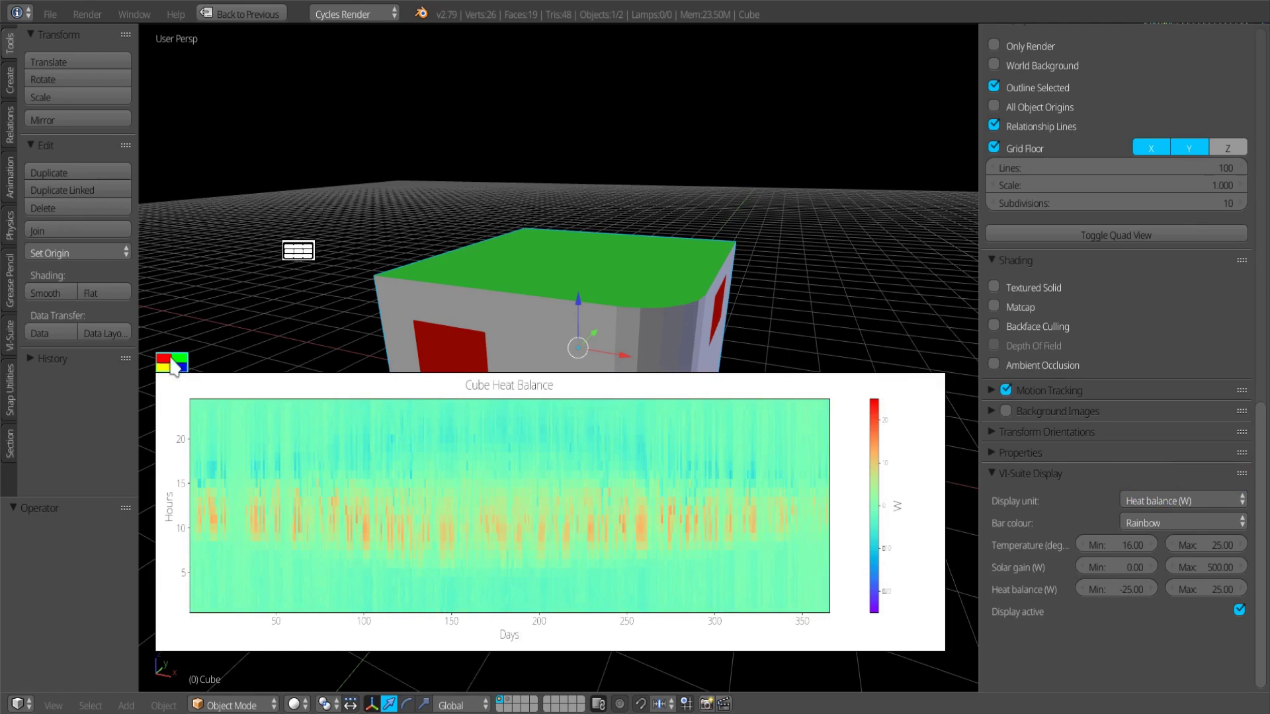
{"action": "left_click", "coordinate": [1129, 589]}
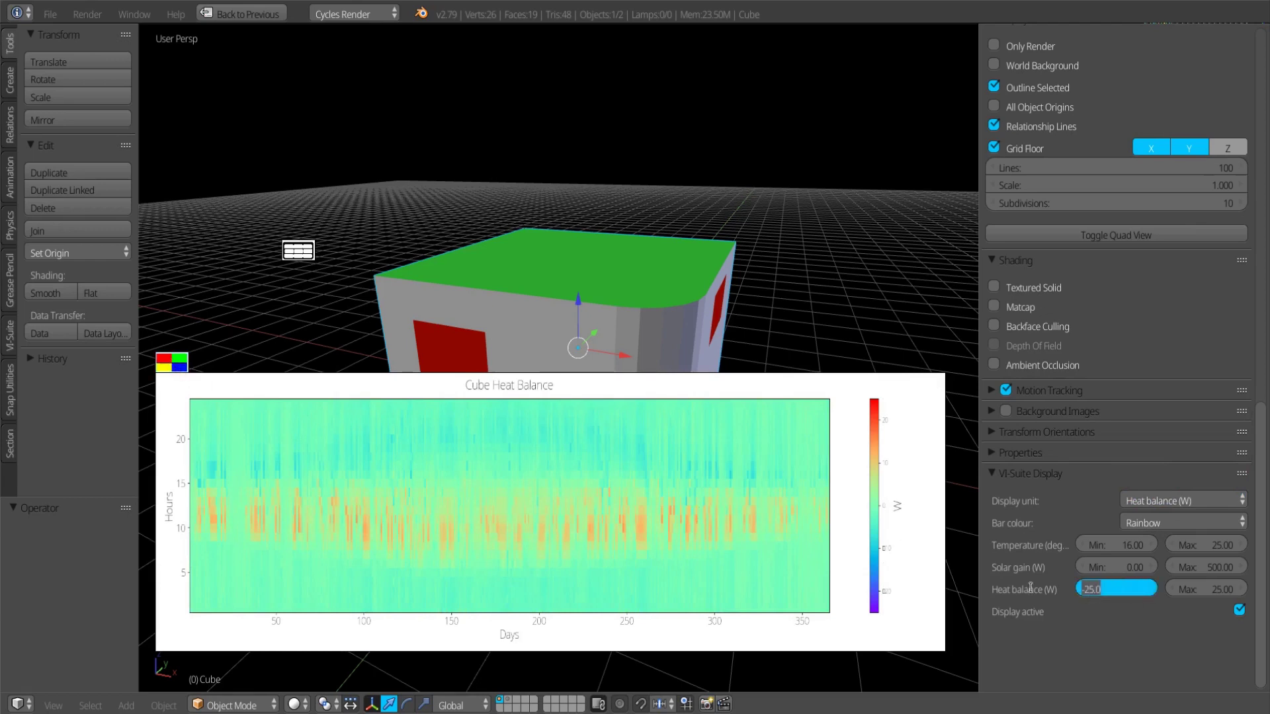
{"action": "key", "text": "BackSpace"}
{"action": "type", "text": "-10"}
{"action": "key", "text": "Tab"}
{"action": "type", "text": "10"}
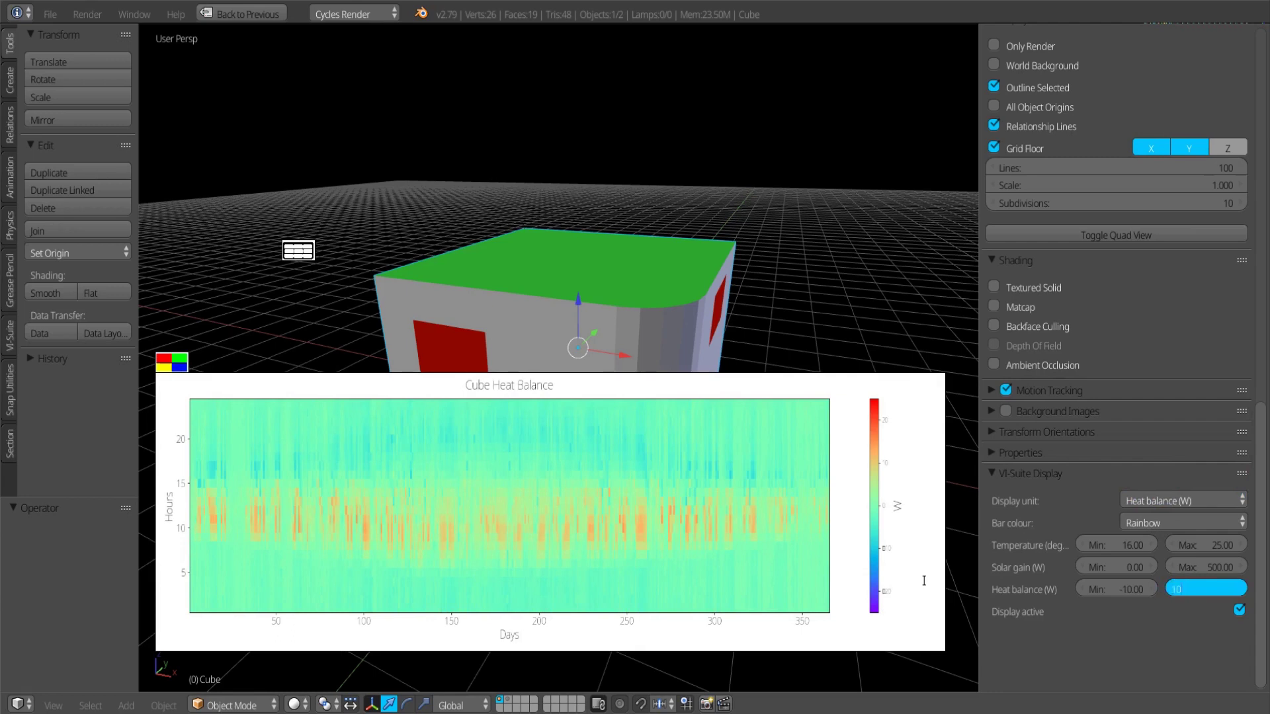
{"action": "key", "text": "Return"}
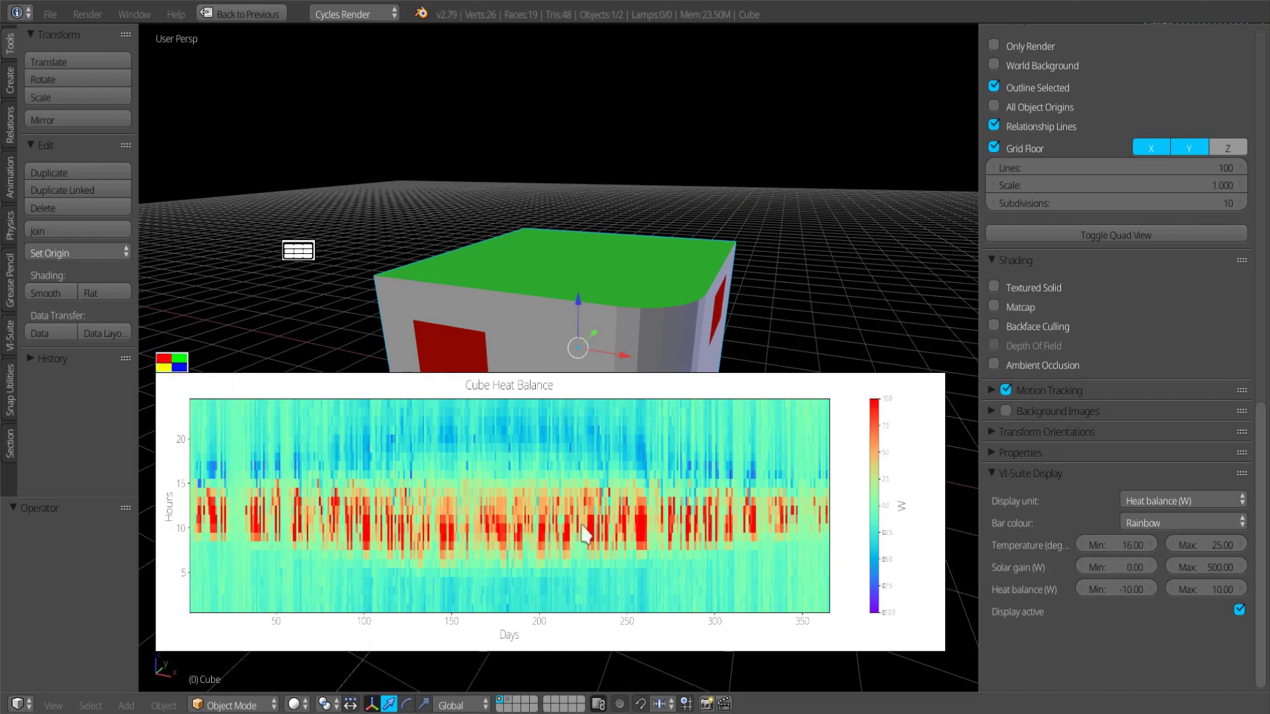
- Close the heat map, open the results table, widen it and place it below the box
{"action": "left_click", "coordinate": [173, 364]}
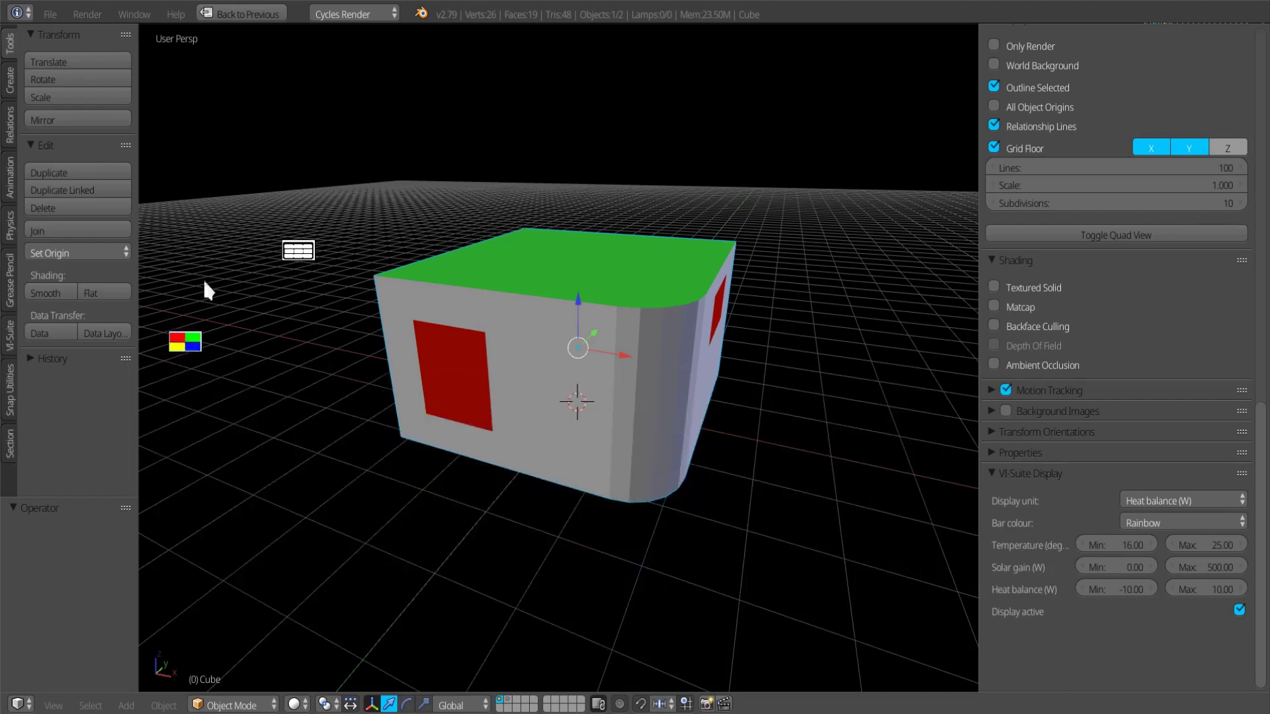
{"action": "left_click", "coordinate": [298, 252]}
{"action": "left_click_drag", "start_coordinate": [295, 255], "coordinate": [182, 428]}
{"action": "left_click_drag", "start_coordinate": [563, 538], "coordinate": [921, 550]}
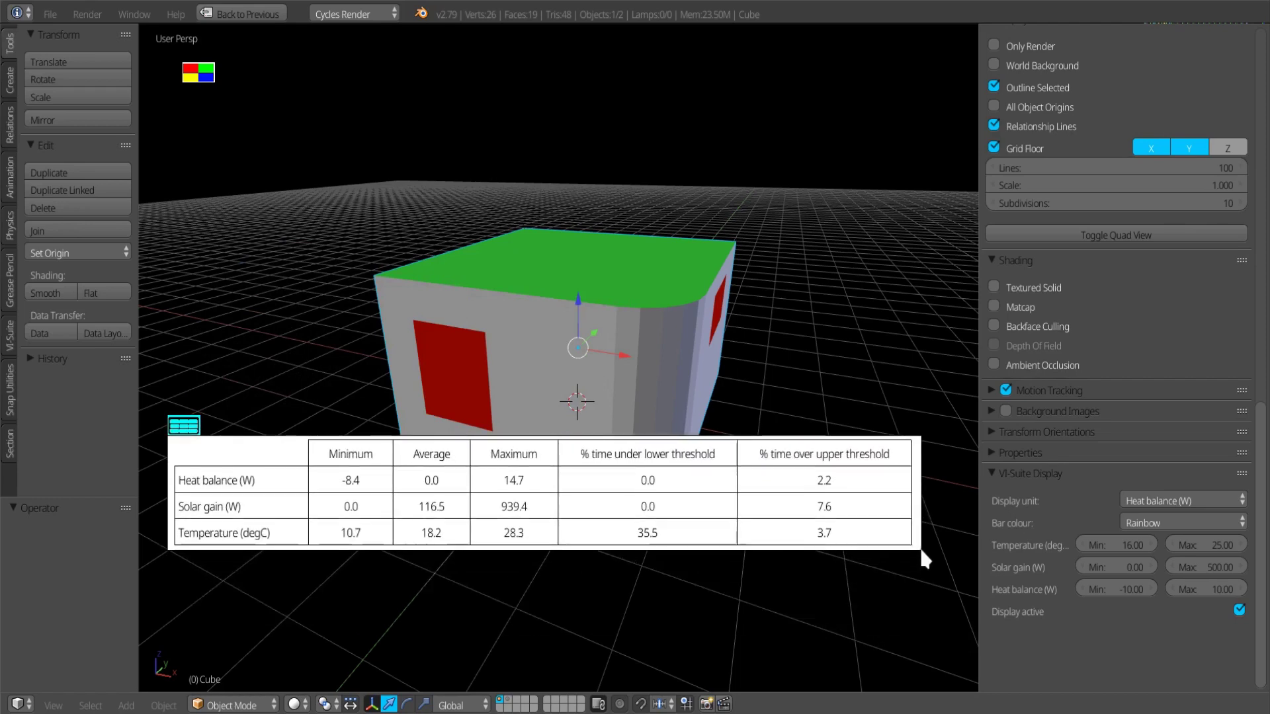
{"action": "left_click_drag", "start_coordinate": [183, 428], "coordinate": [169, 524]}
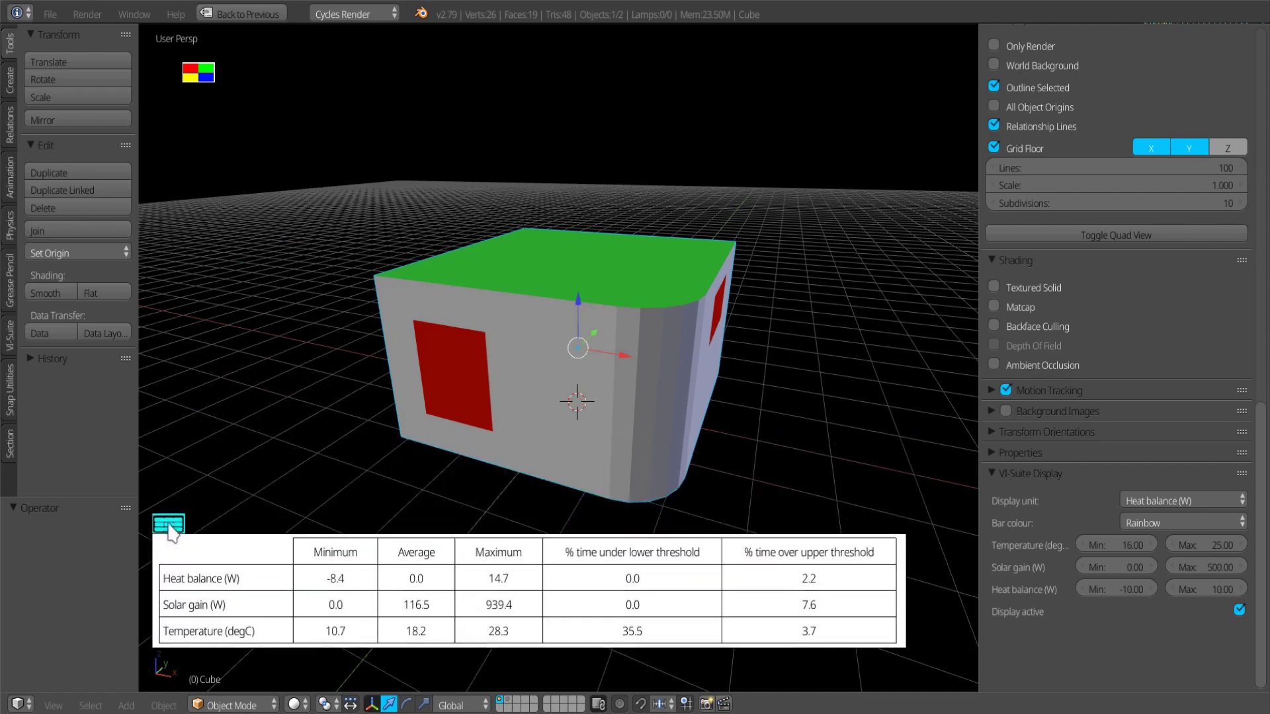
- Check the results table with the exported en_Cube selected on the second layer, and return to the first layer to reselect the original box
{"action": "key", "text": "a"}
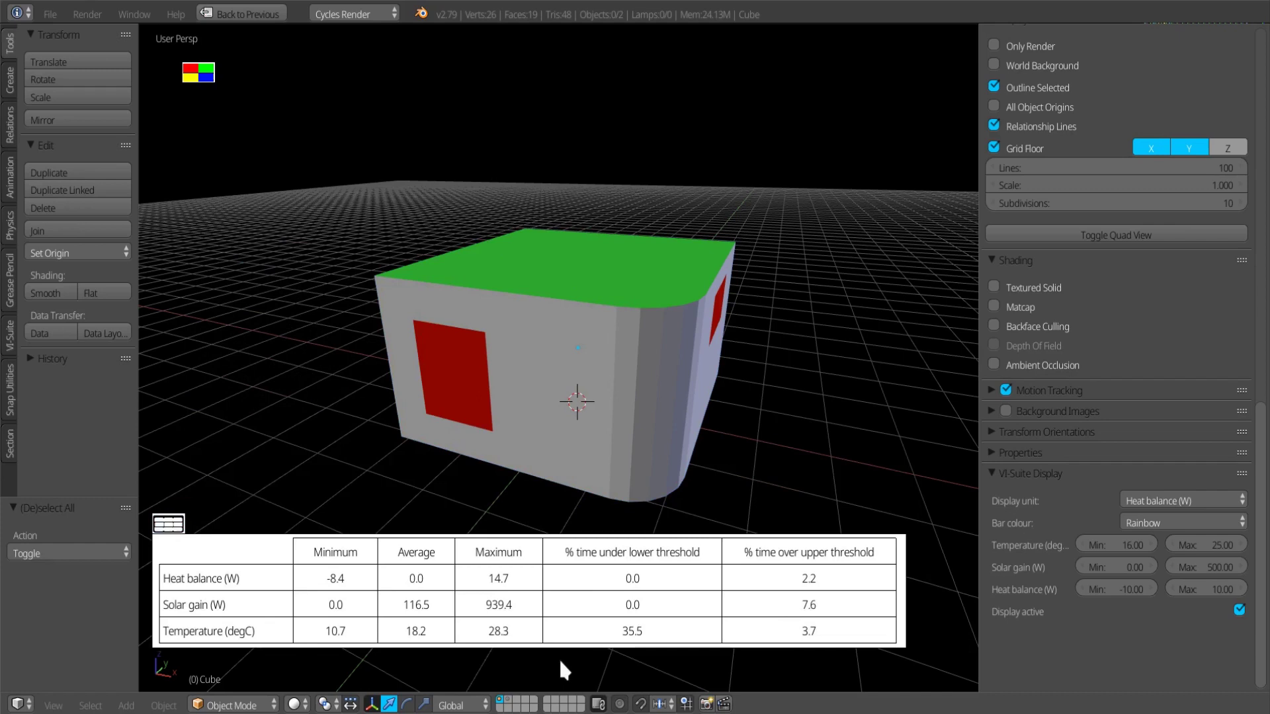
{"action": "left_click", "coordinate": [510, 700]}
{"action": "right_click", "coordinate": [551, 334]}
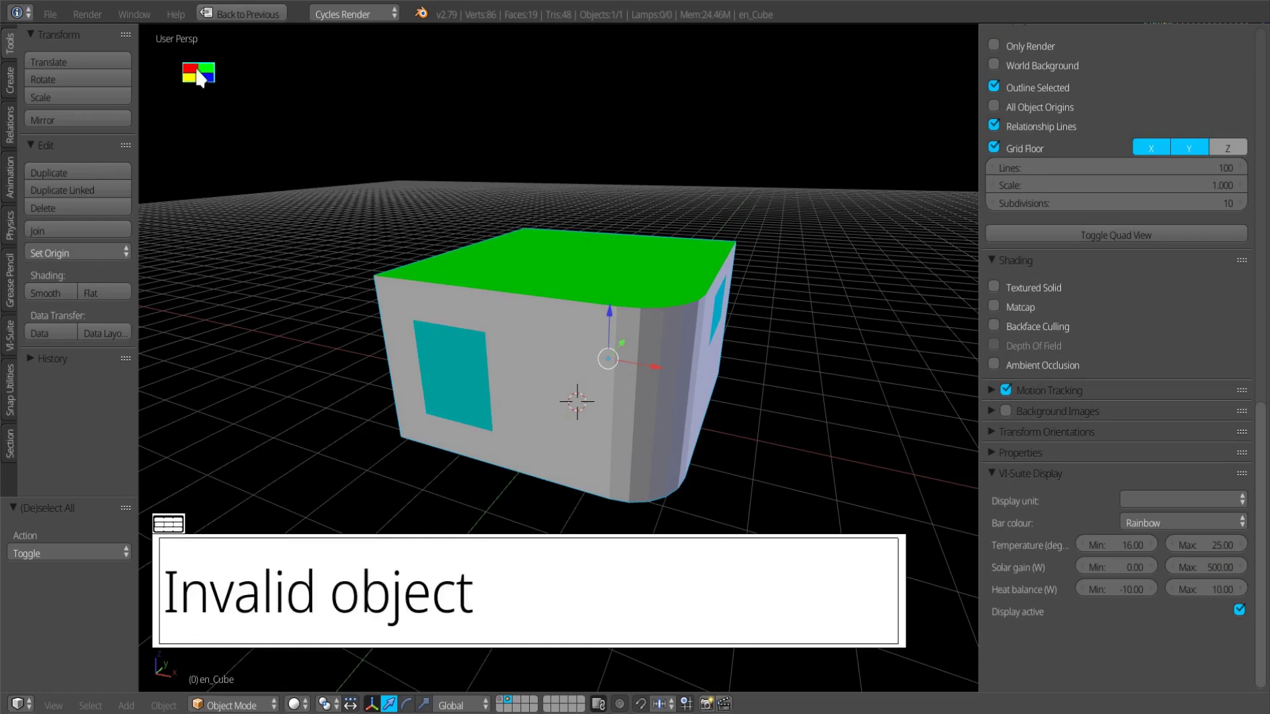
{"action": "mouse_move", "coordinate": [199, 74]}
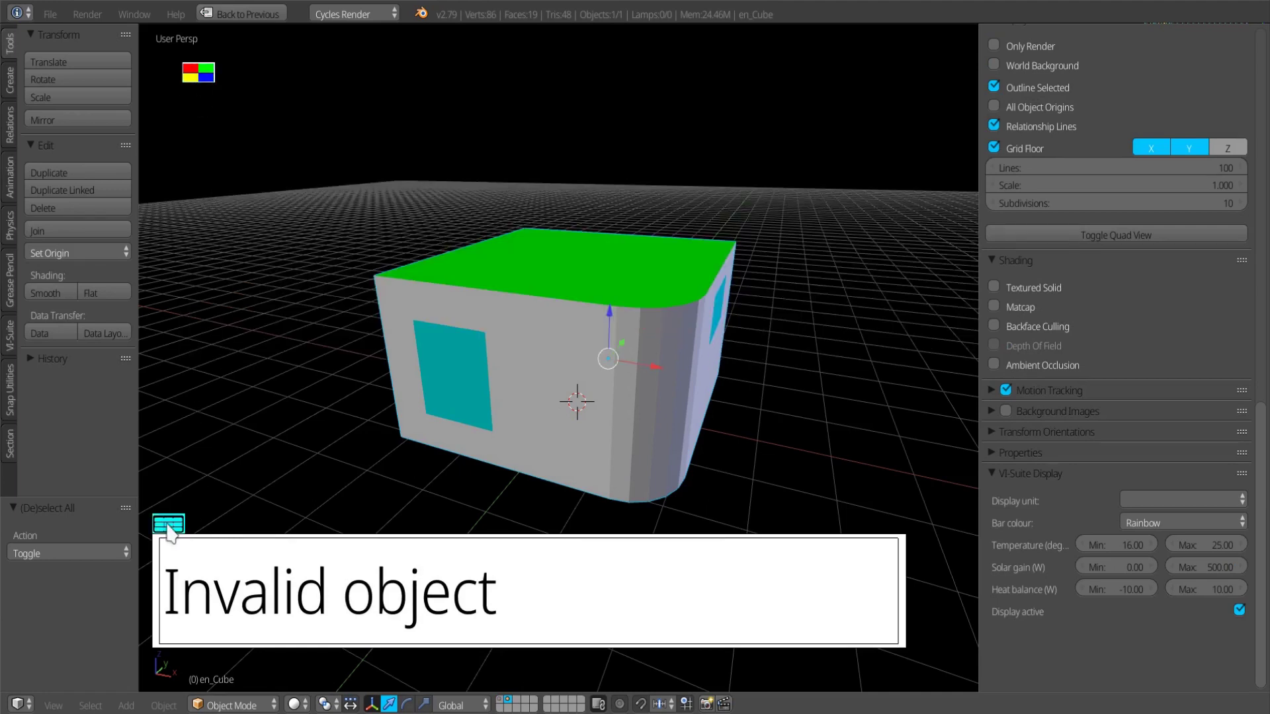
{"action": "left_click", "coordinate": [501, 705]}
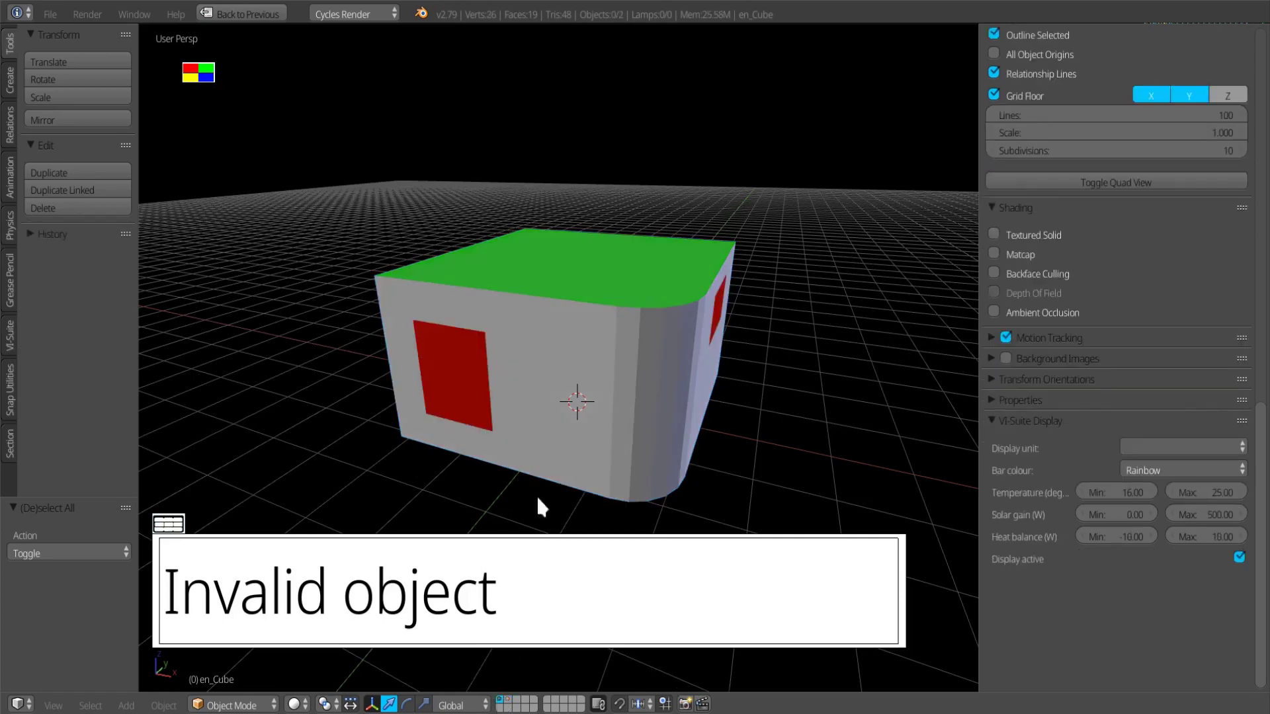
{"action": "right_click", "coordinate": [556, 339]}
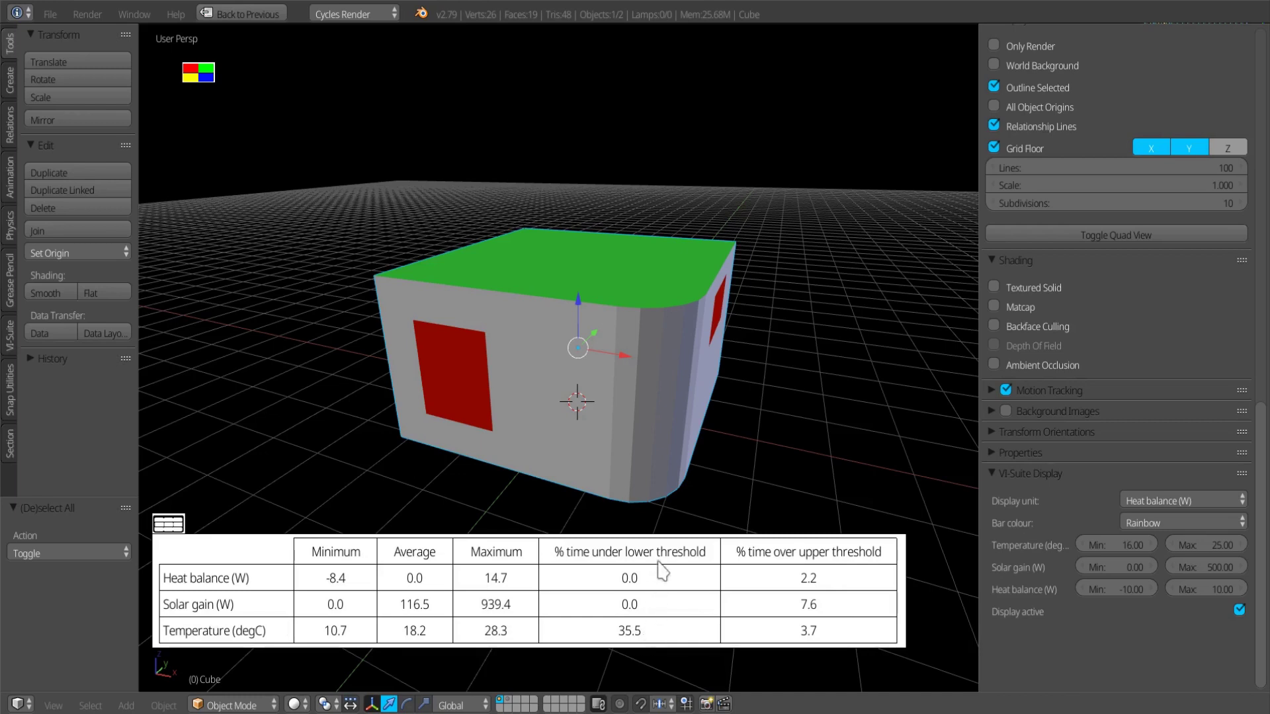
- Set the temperature minimum to 12 and the display unit to Temperature (degC) to update the table's threshold percentages
{"action": "left_click", "coordinate": [1109, 543]}
{"action": "type", "text": "12"}
{"action": "key", "text": "Return"}
{"action": "mouse_move", "coordinate": [166, 522]}
{"action": "left_mouse_down"}
{"action": "mouse_move", "coordinate": [171, 504]}
{"action": "mouse_move", "coordinate": [180, 534]}
{"action": "left_mouse_up"}
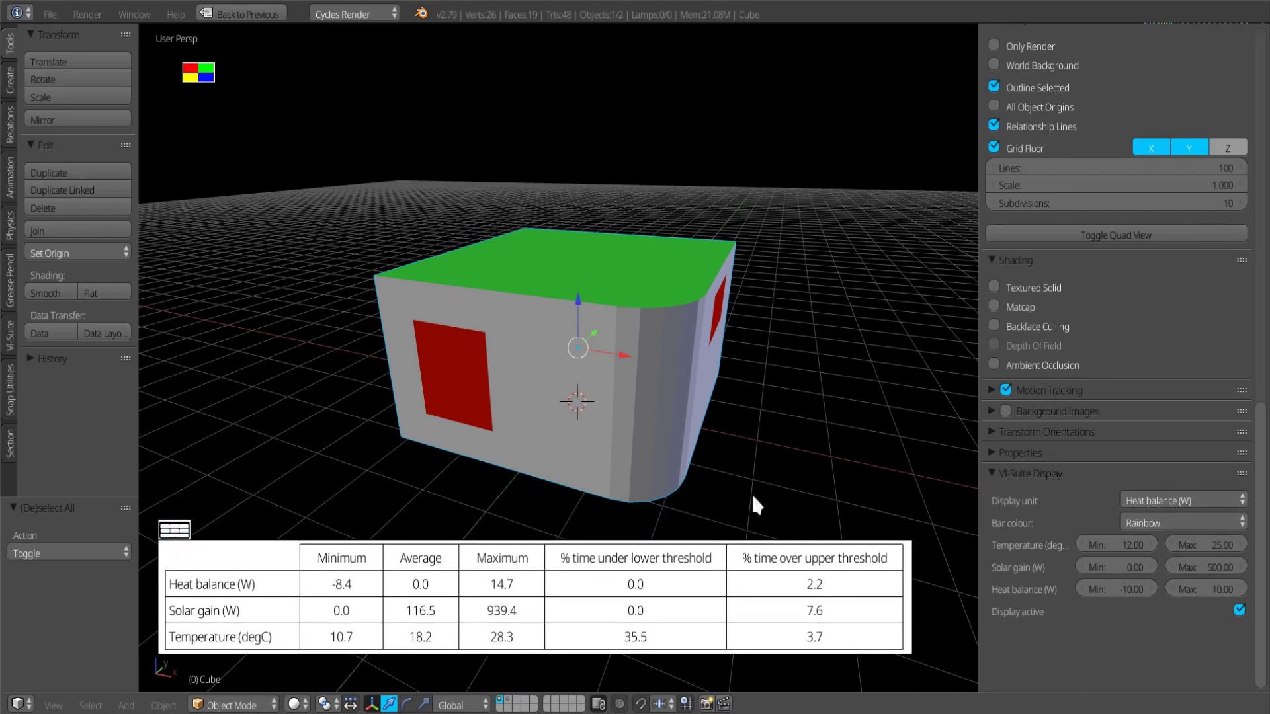
{"action": "left_click", "coordinate": [1159, 497]}
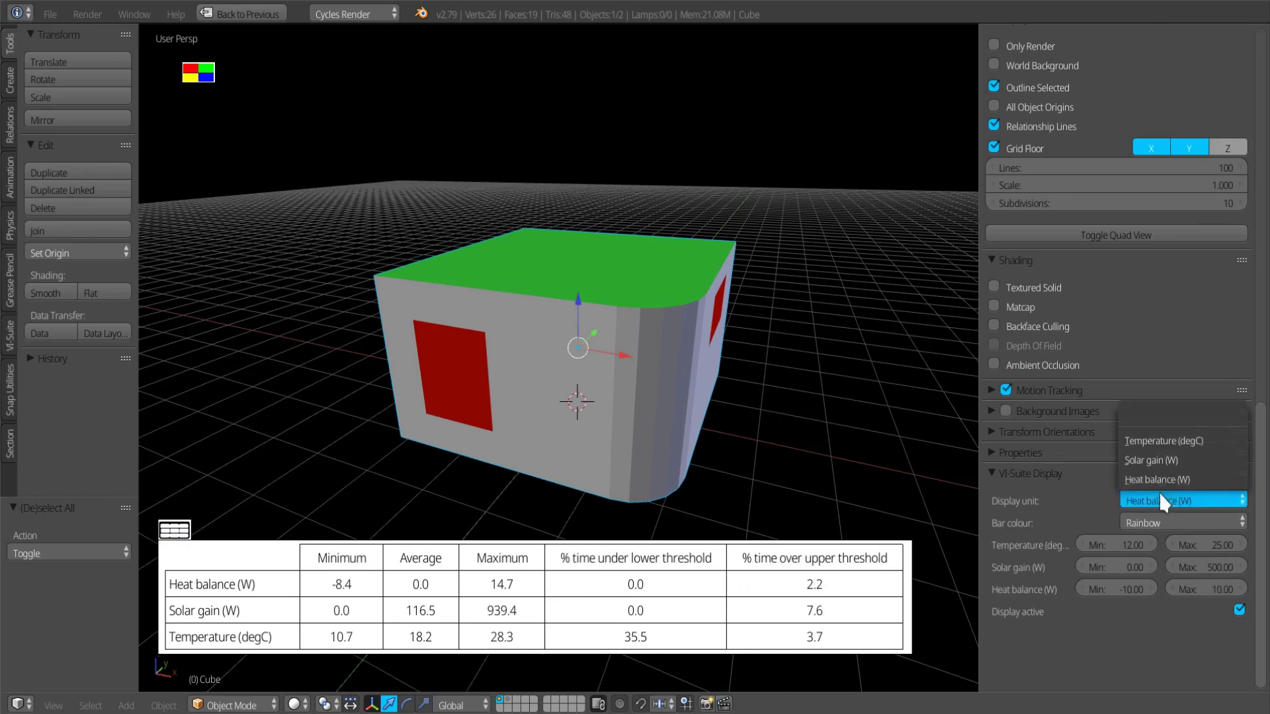
{"action": "left_click", "coordinate": [1172, 441]}
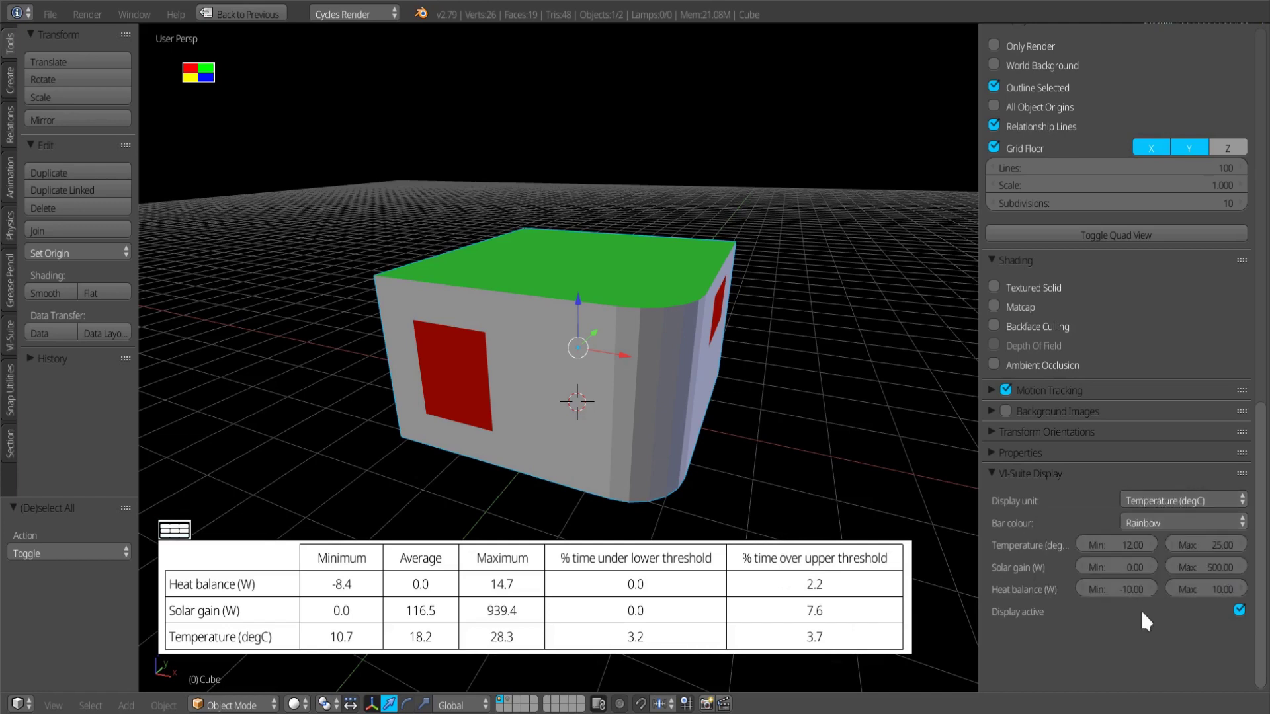
- Set the solar gain maximum to 100, update the results table with the Solar gain (W) display unit and close the table
{"action": "left_click", "coordinate": [1194, 563]}
{"action": "type", "text": "100"}
{"action": "key", "text": "Return"}
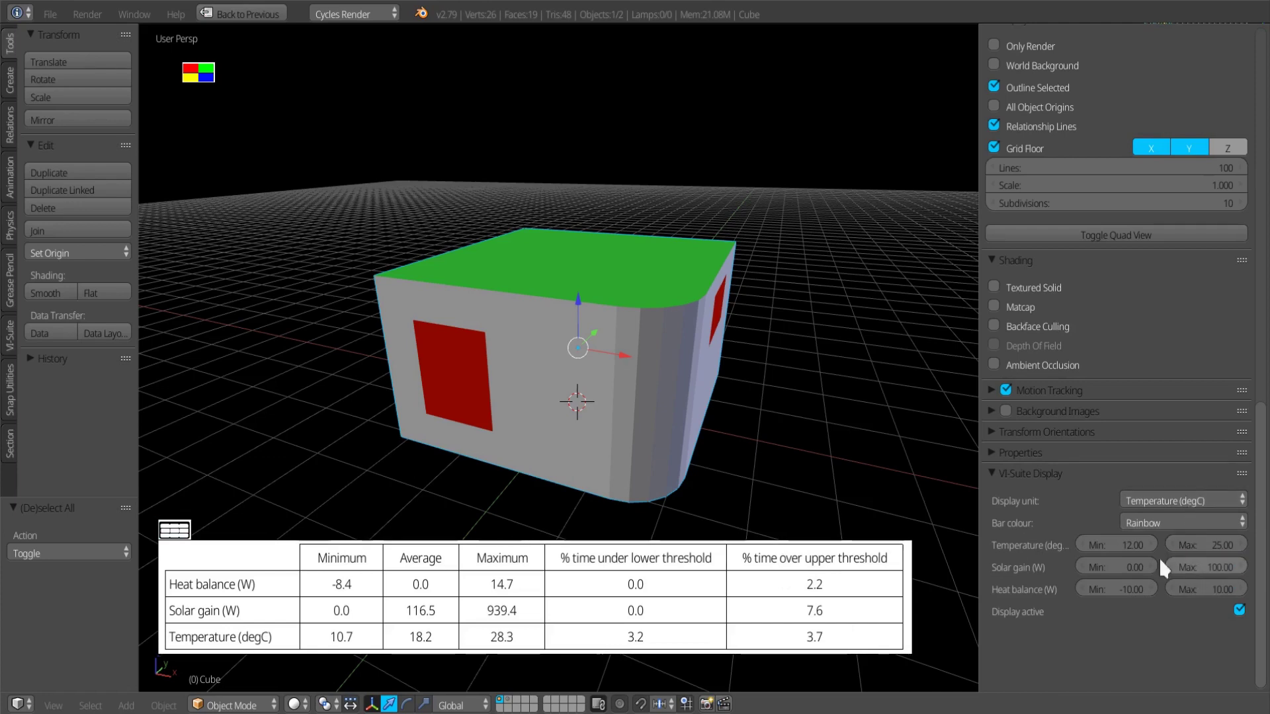
{"action": "left_click_drag", "start_coordinate": [174, 533], "coordinate": [177, 554]}
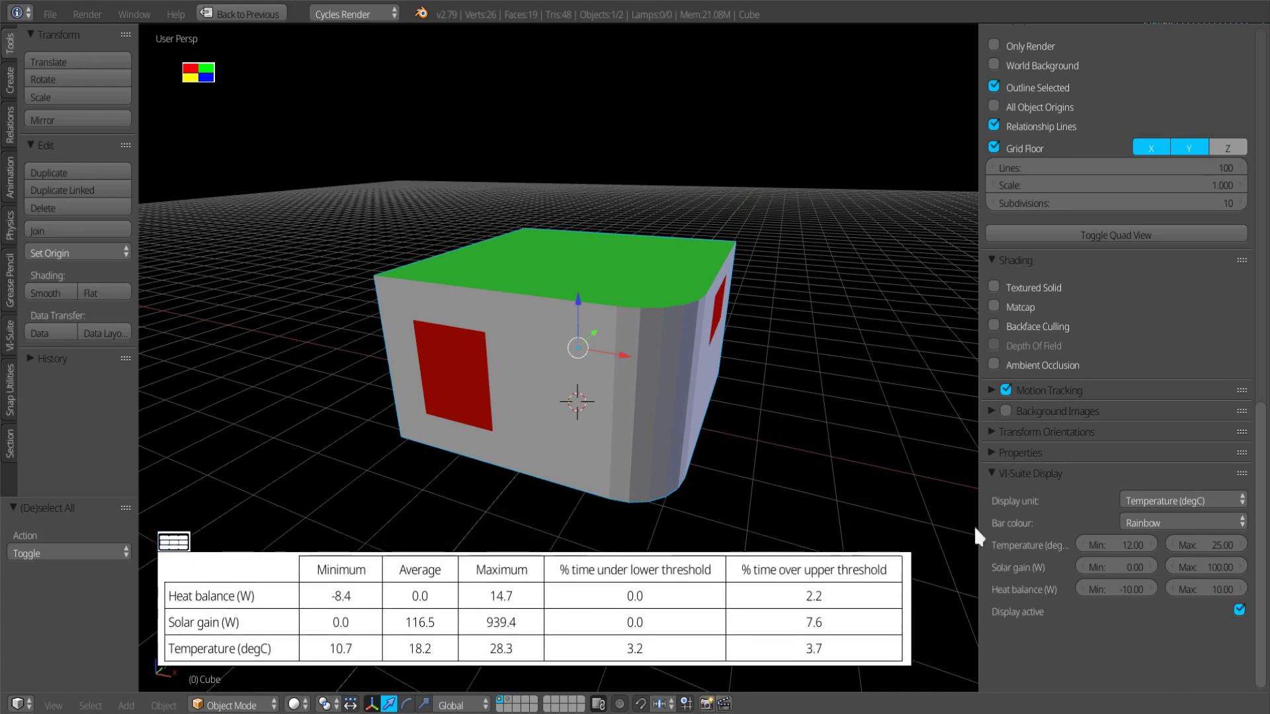
{"action": "left_click", "coordinate": [1184, 501]}
{"action": "left_click", "coordinate": [1183, 458]}
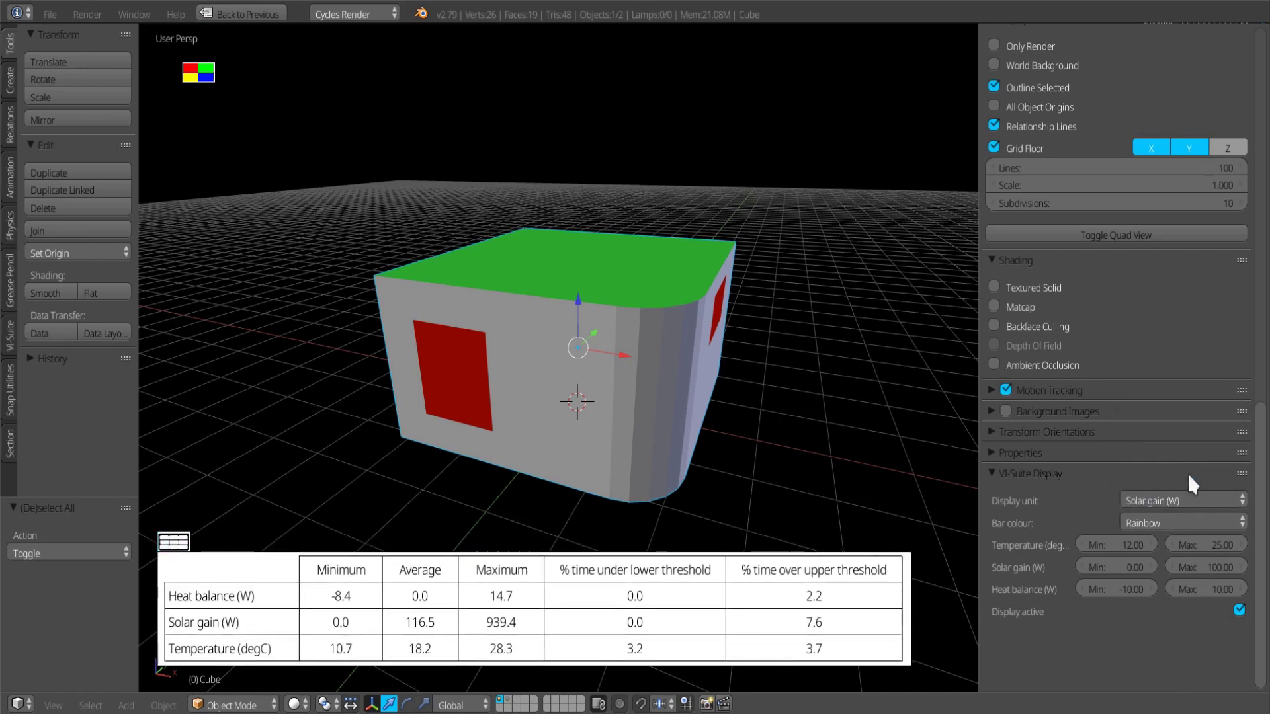
{"action": "left_click_drag", "start_coordinate": [174, 542], "coordinate": [186, 533]}
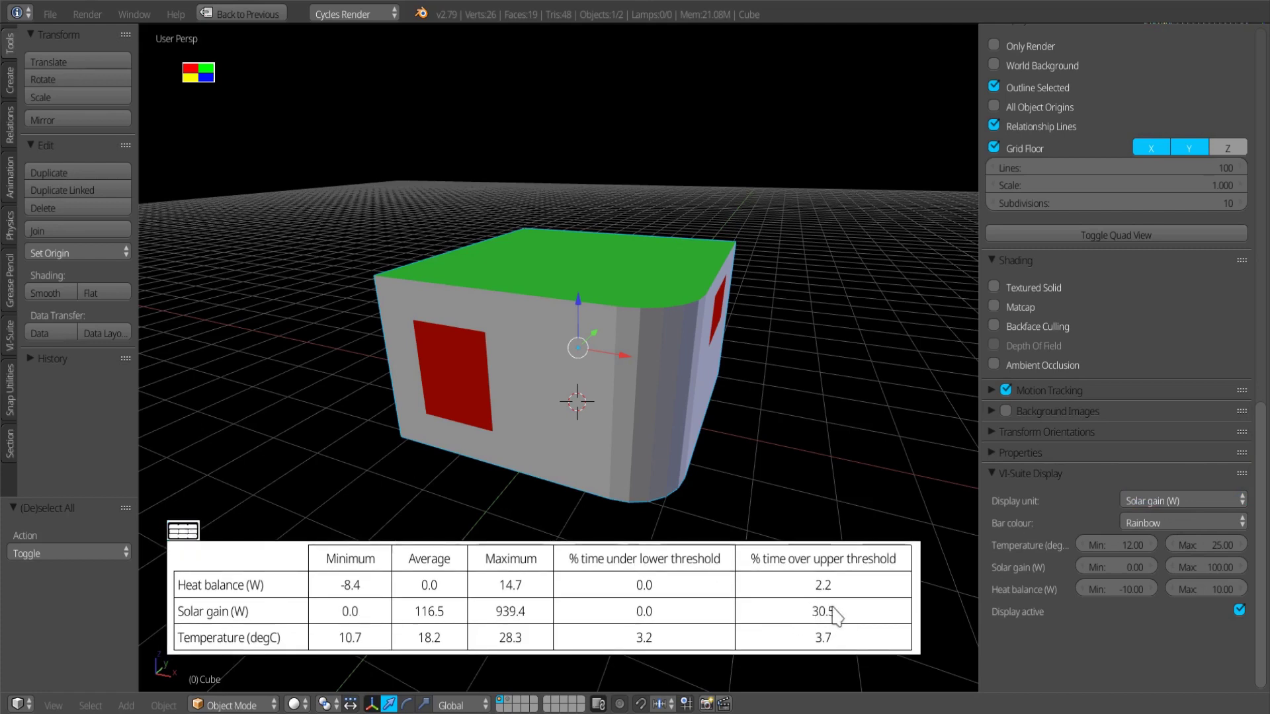
{"action": "left_click", "coordinate": [183, 531]}
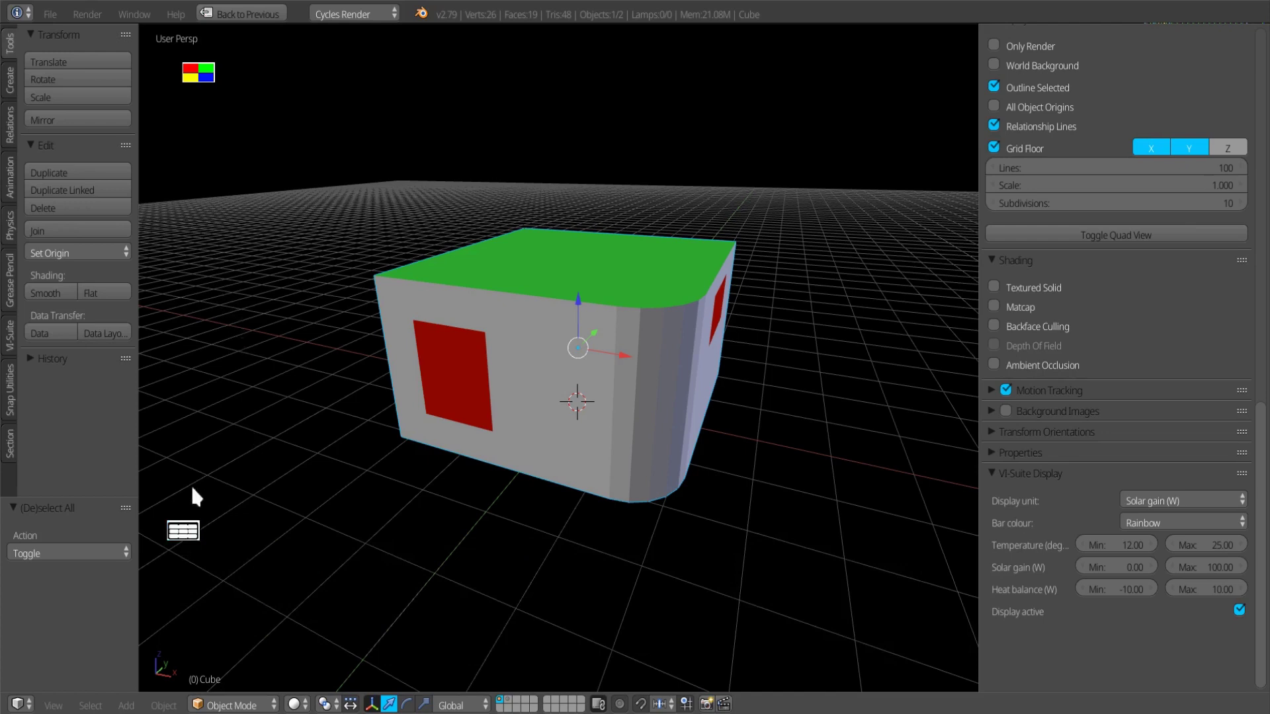
- Place the results table icon beside the heat map icon above the box and maximise the node editor
{"action": "left_click_drag", "start_coordinate": [182, 531], "coordinate": [287, 65]}
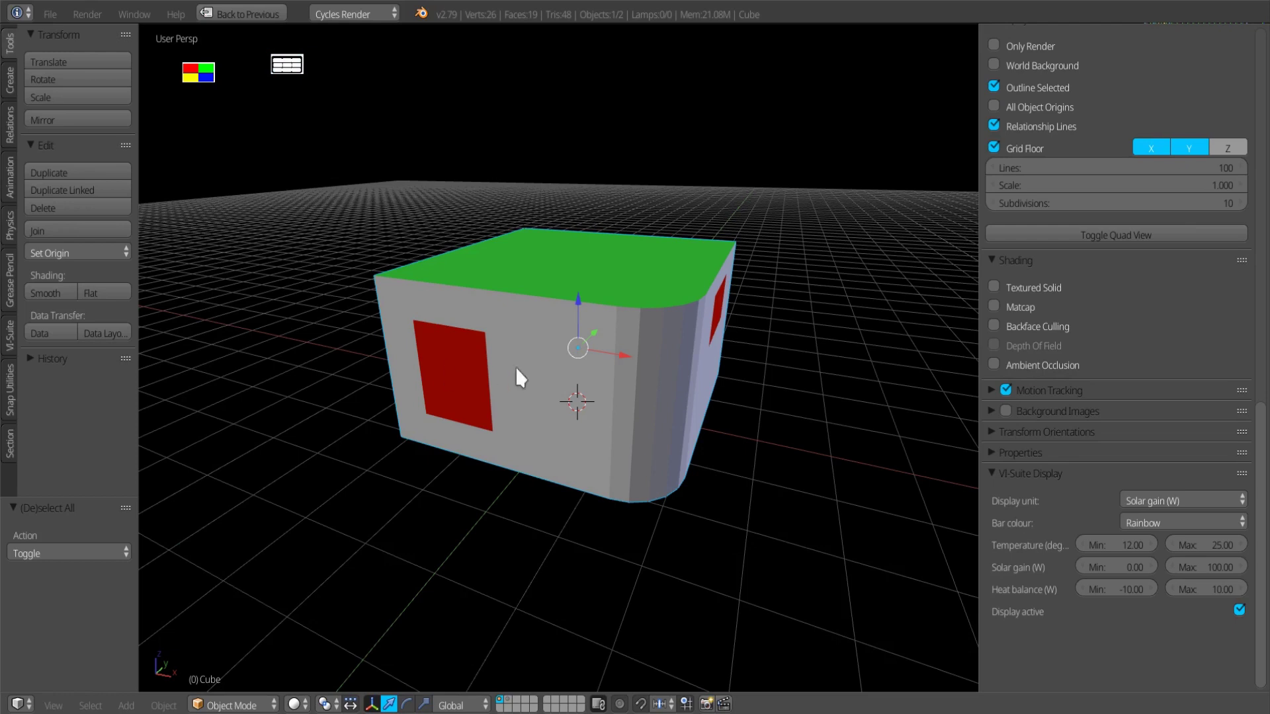
{"action": "key", "text": "ctrl+Up"}
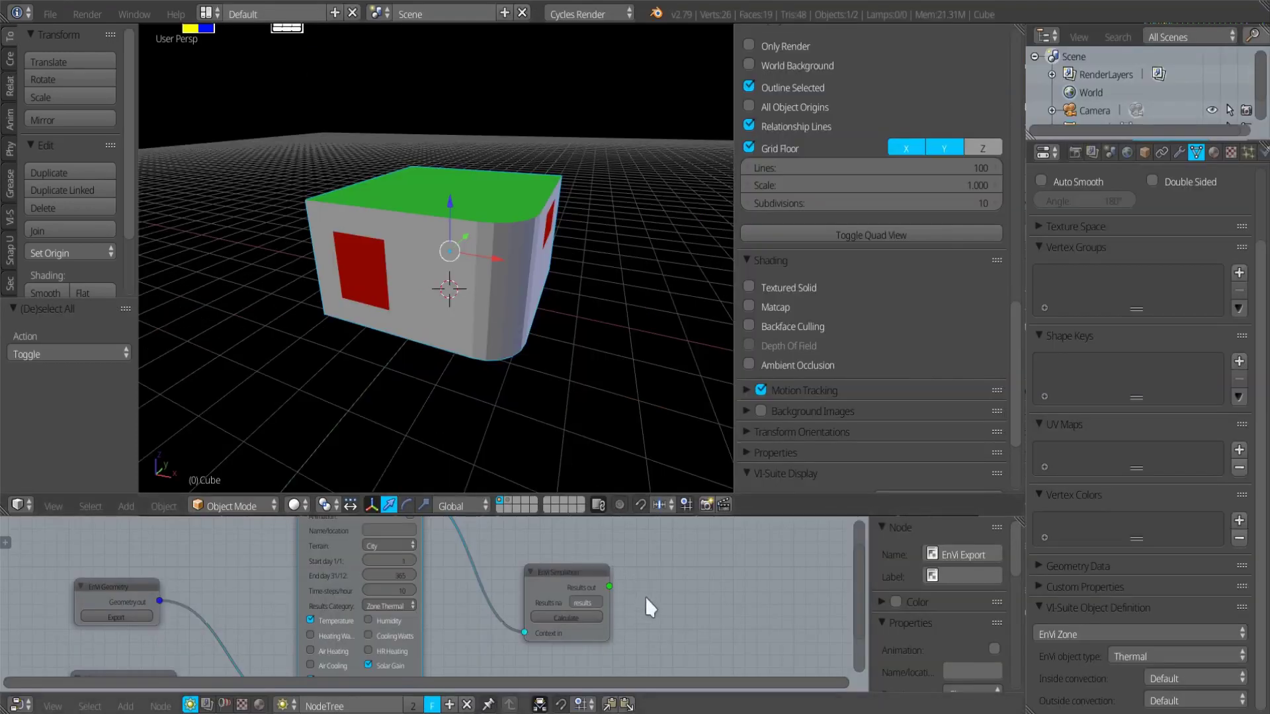
{"action": "middle_click_drag", "start_coordinate": [644, 597], "coordinate": [613, 610]}
{"action": "key", "text": "ctrl+Up"}
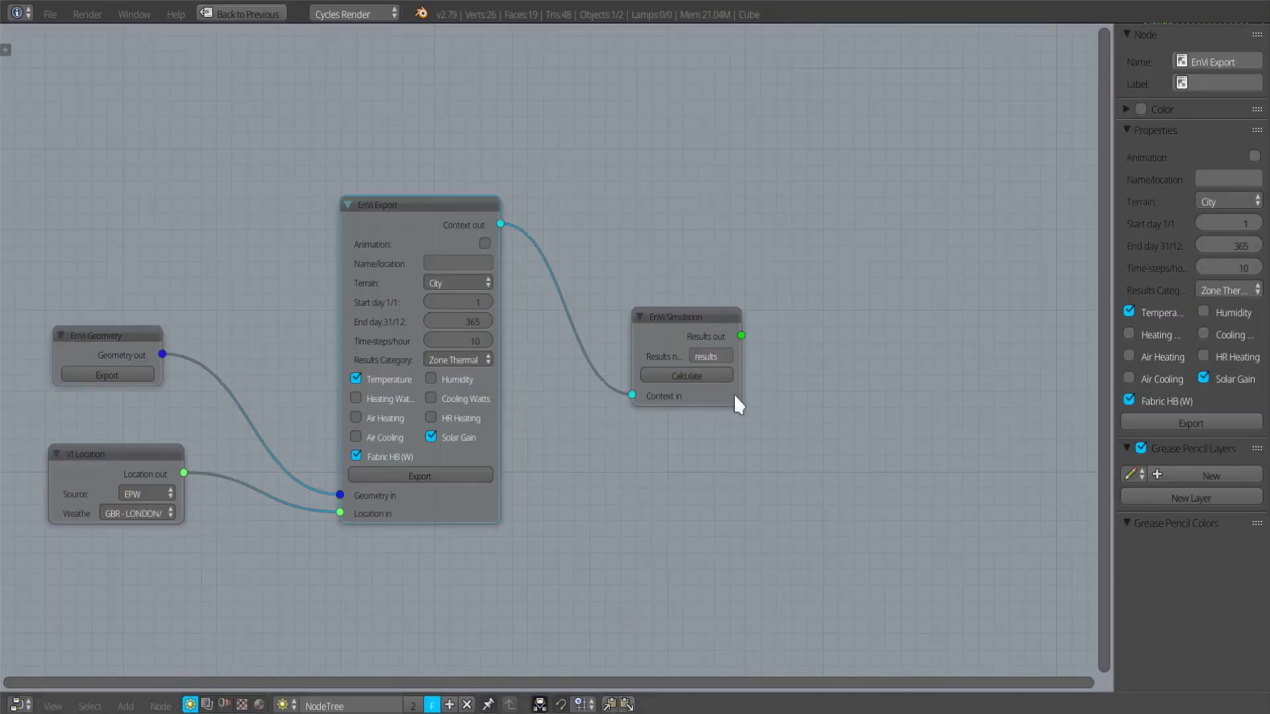
- Add a VI-Suite Chart node, link the EnVi Simulation results to its X-axis and widen the node
{"action": "middle_click_drag", "start_coordinate": [751, 332], "coordinate": [335, 476]}
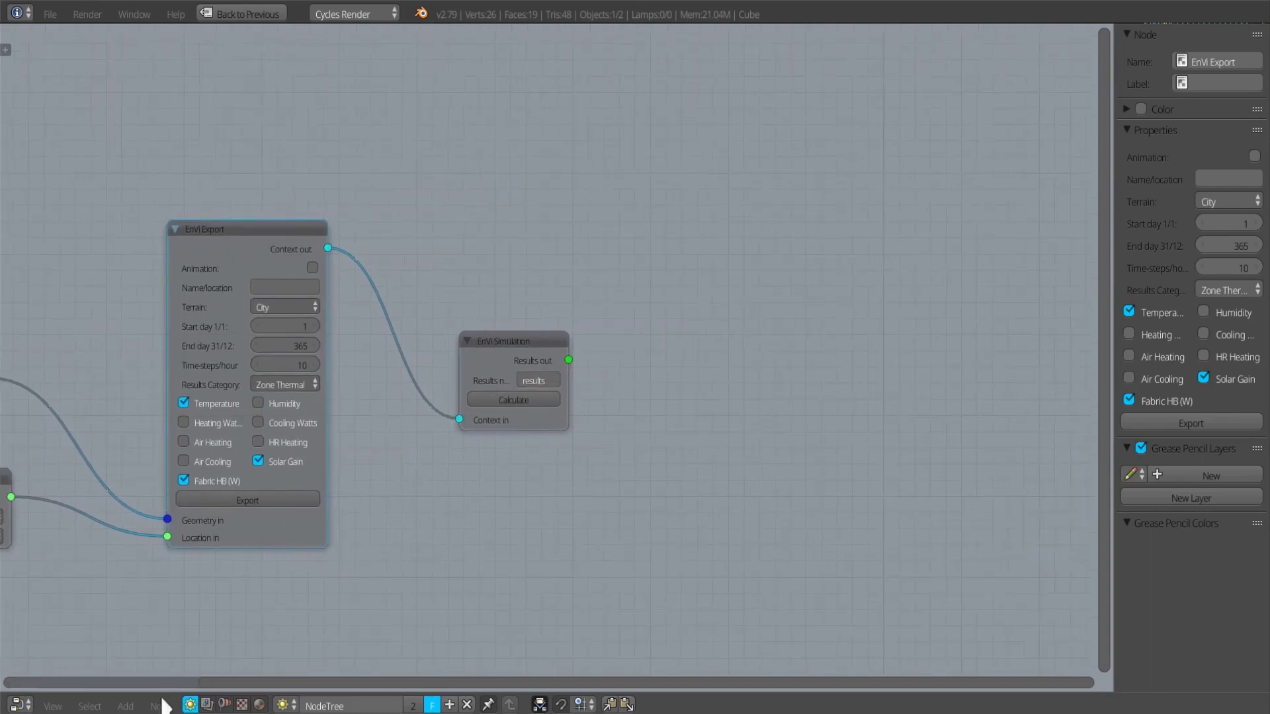
{"action": "left_click", "coordinate": [126, 706]}
{"action": "mouse_move", "coordinate": [176, 648]}
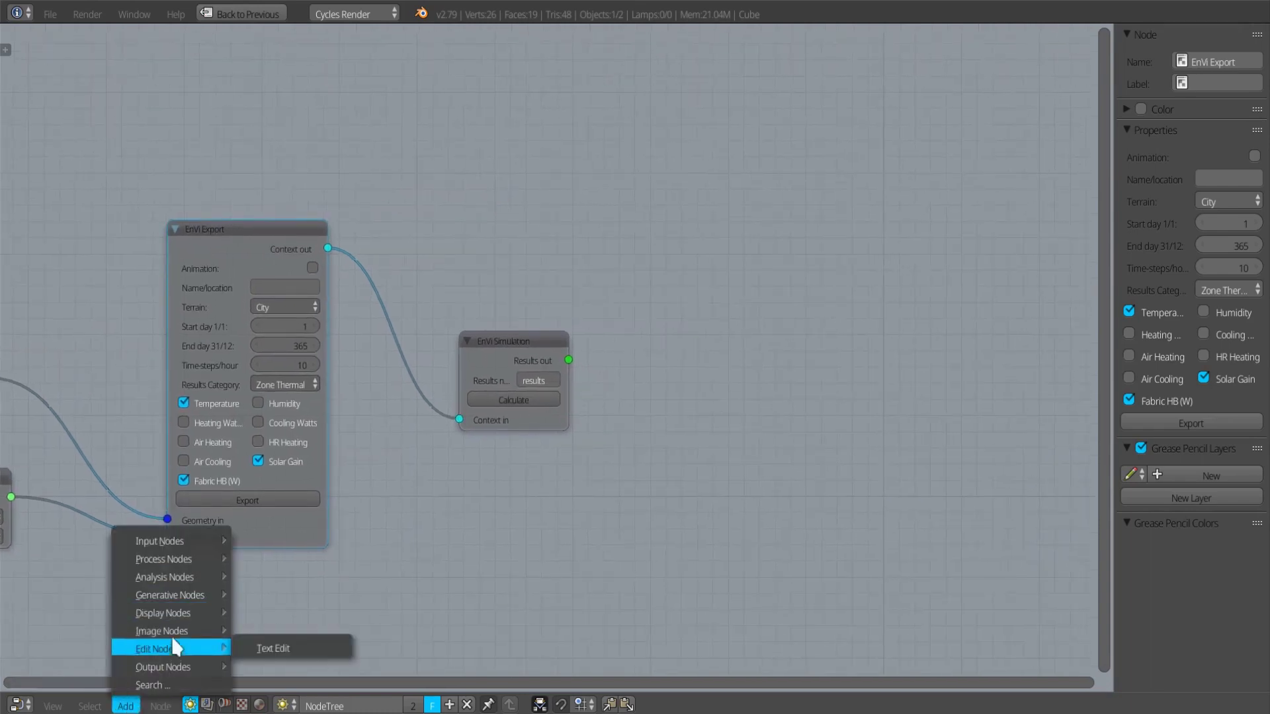
{"action": "mouse_move", "coordinate": [179, 615]}
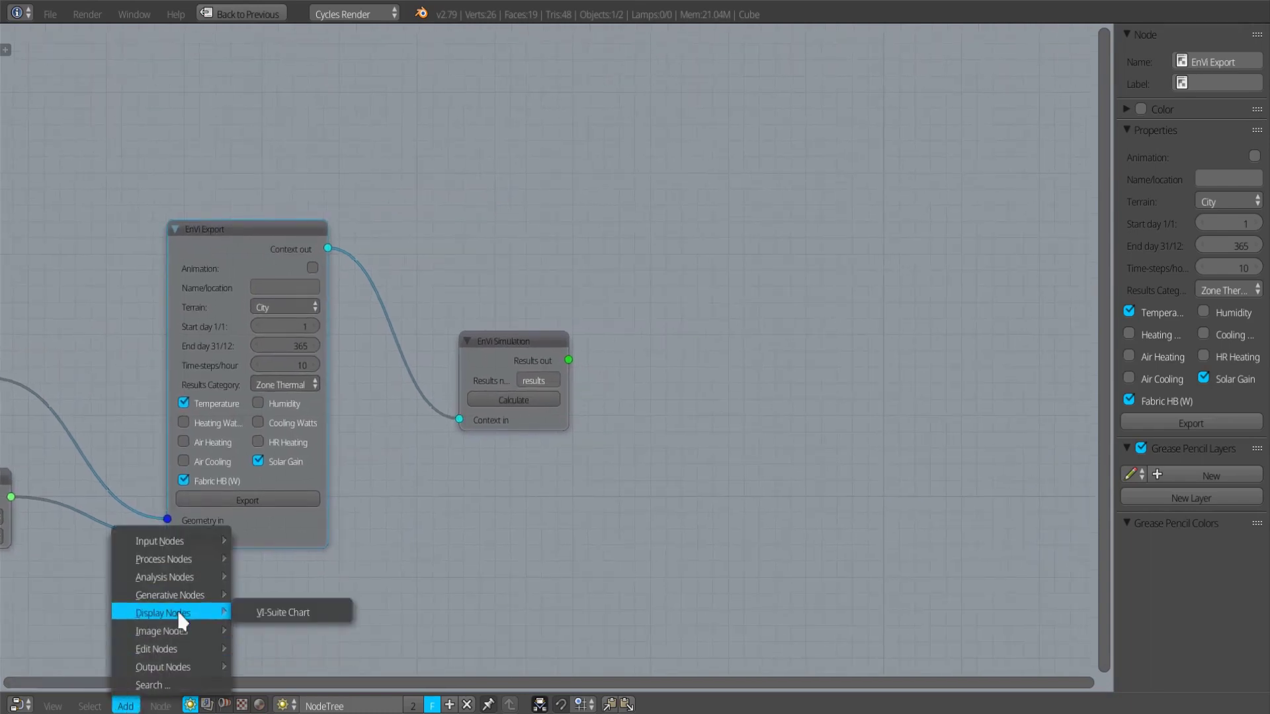
{"action": "left_click", "coordinate": [256, 610]}
{"action": "left_click_drag", "start_coordinate": [569, 360], "coordinate": [701, 326]}
{"action": "left_click_drag", "start_coordinate": [809, 384], "coordinate": [1028, 385]}
{"action": "middle_click_drag", "start_coordinate": [845, 460], "coordinate": [703, 518]}
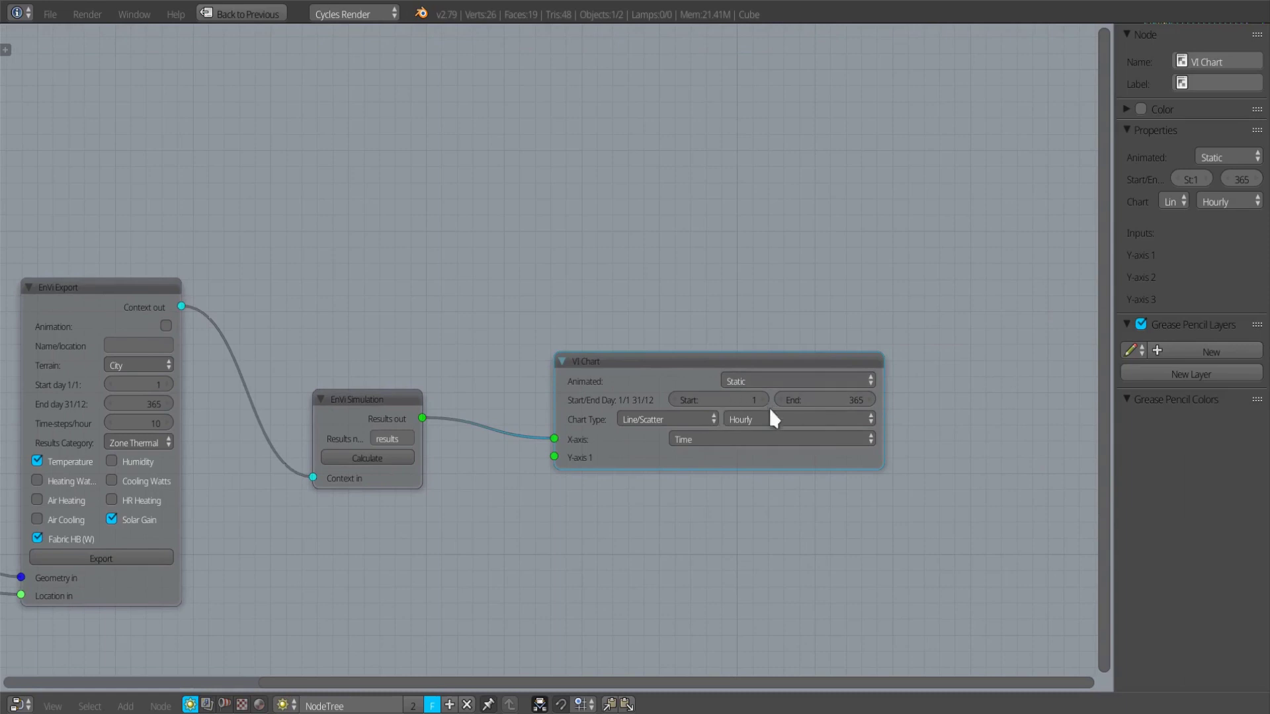
- Link the simulation results to the chart's Y-axis 1 and set that axis to Climate
{"action": "left_click", "coordinate": [646, 423]}
{"action": "left_click_drag", "start_coordinate": [423, 418], "coordinate": [562, 463]}
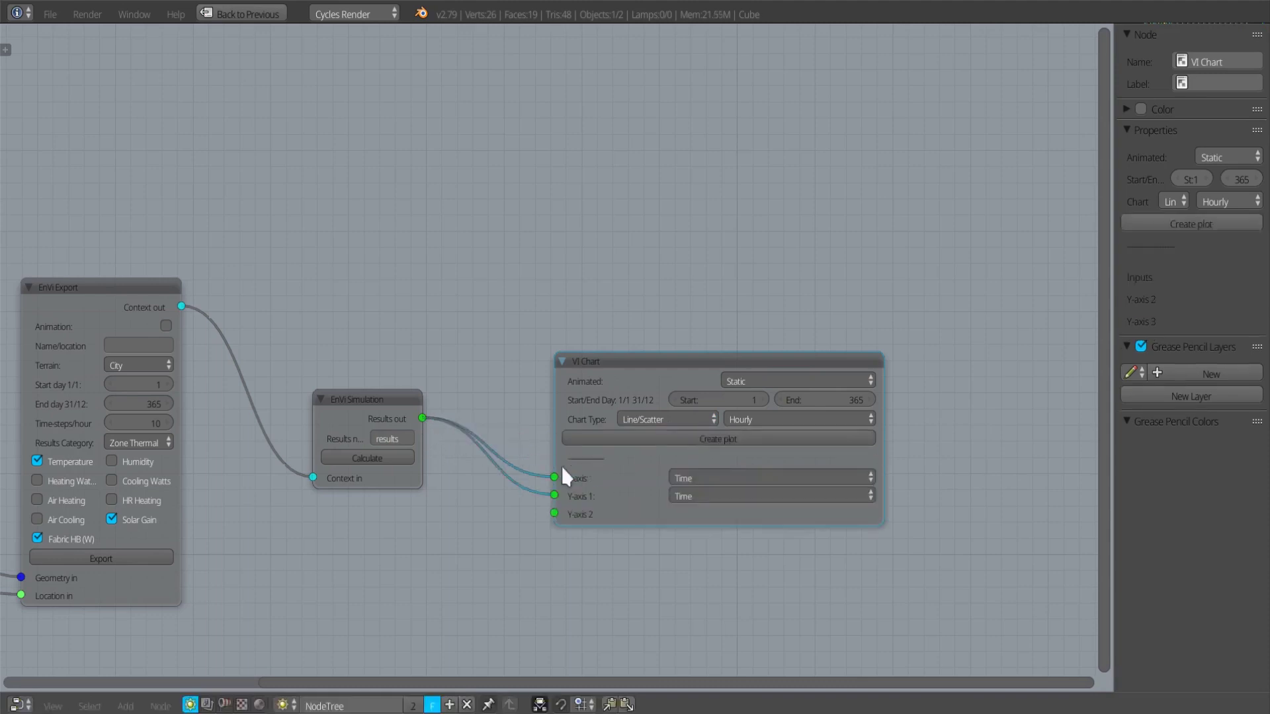
{"action": "left_click", "coordinate": [696, 497]}
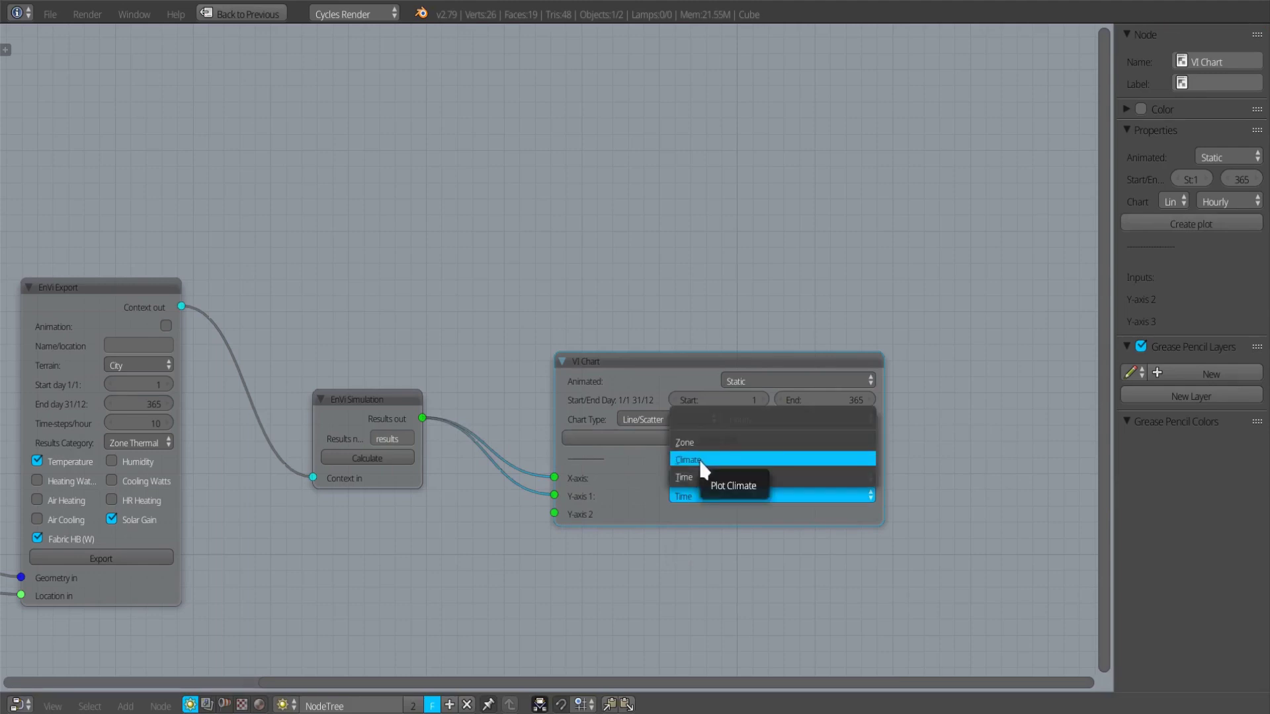
{"action": "left_click", "coordinate": [700, 459]}
- Link the simulation results to Y-axis 2 and set it to the EN_CUBE zone's Temperature (degC)
{"action": "left_click_drag", "start_coordinate": [422, 418], "coordinate": [554, 513]}
{"action": "left_click", "coordinate": [700, 513]}
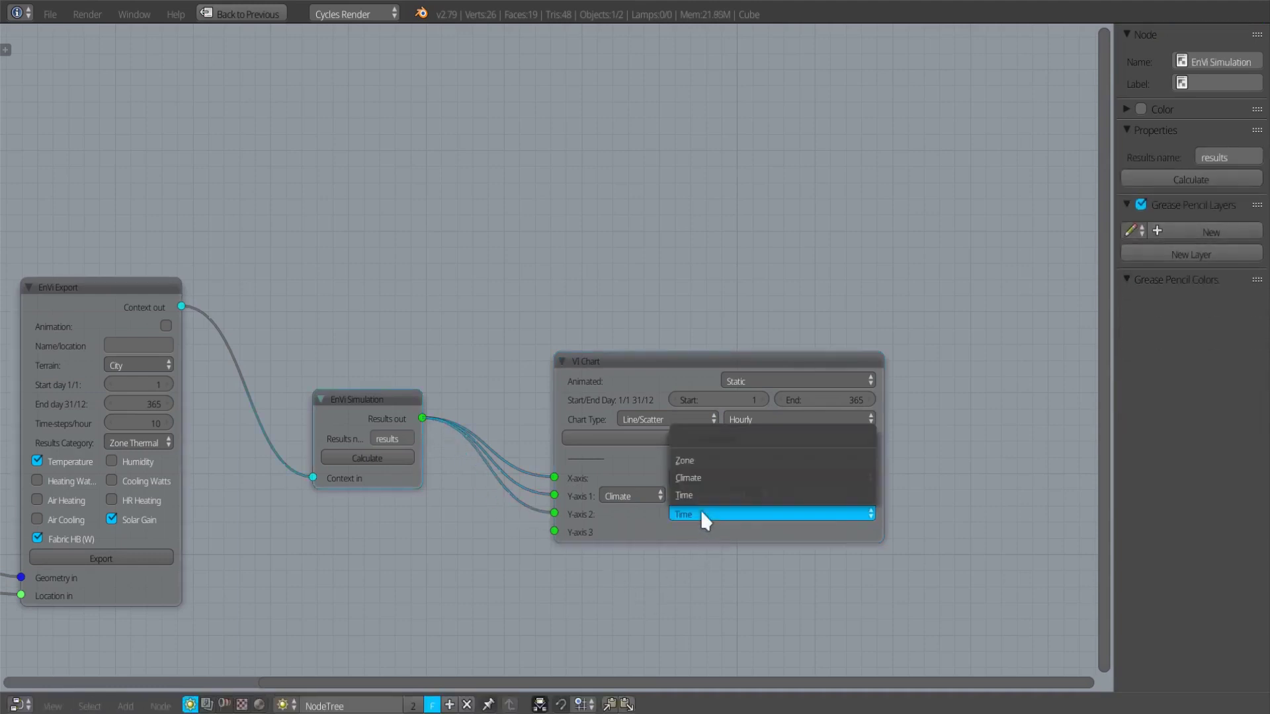
{"action": "left_click", "coordinate": [701, 459]}
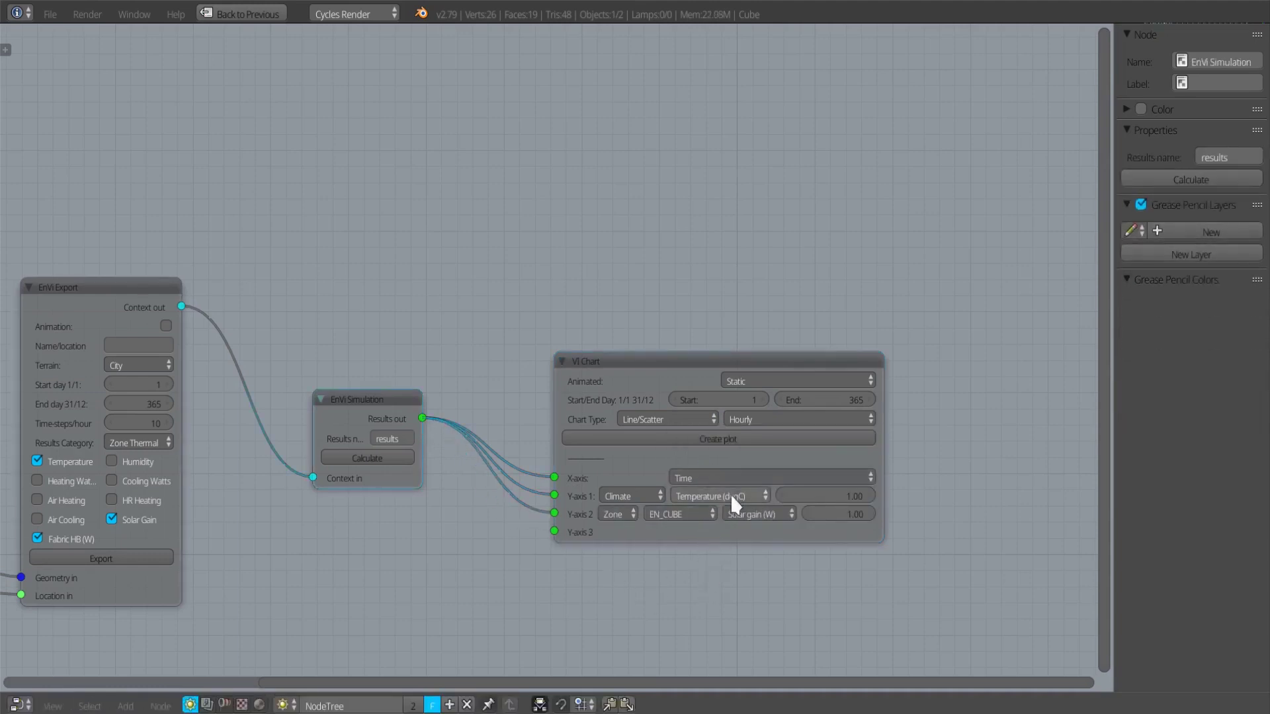
{"action": "left_click", "coordinate": [745, 513]}
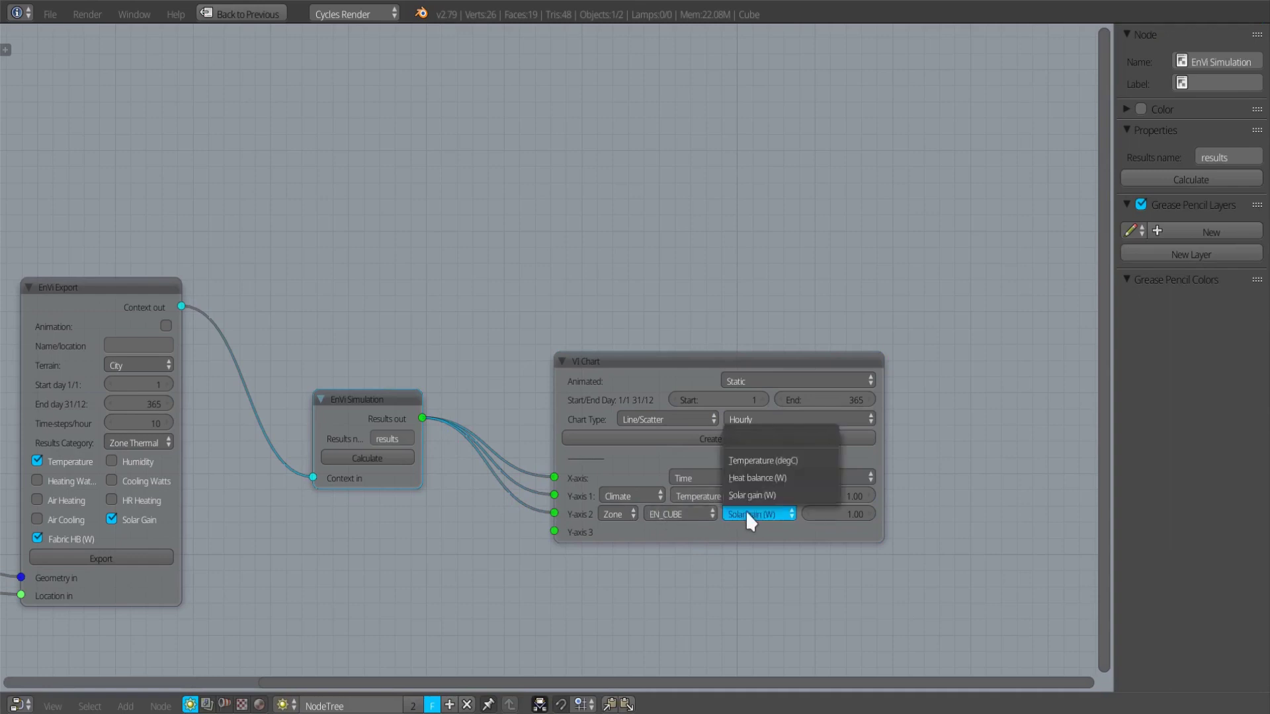
{"action": "left_click", "coordinate": [762, 456]}
- Plot the hourly ambient and zone temperatures for the whole year, inspect the figure and close it
{"action": "left_click", "coordinate": [729, 440]}
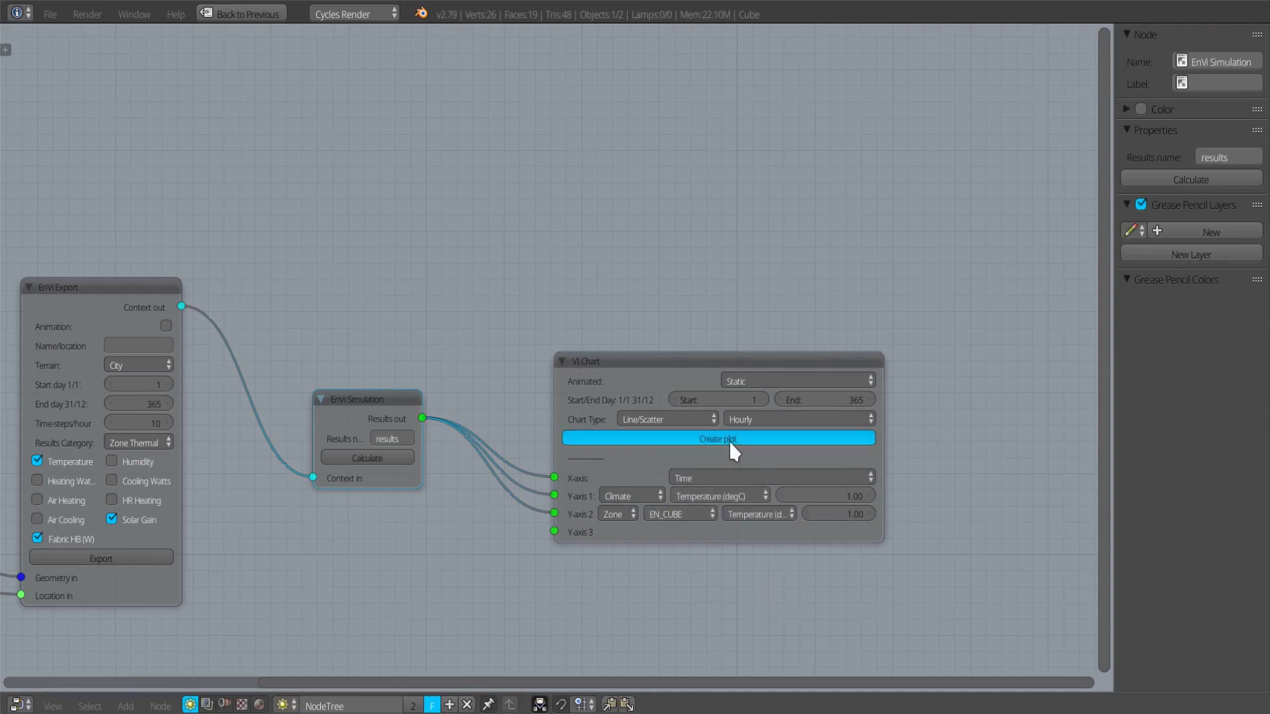
{"action": "left_click_drag", "start_coordinate": [689, 221], "coordinate": [694, 148]}
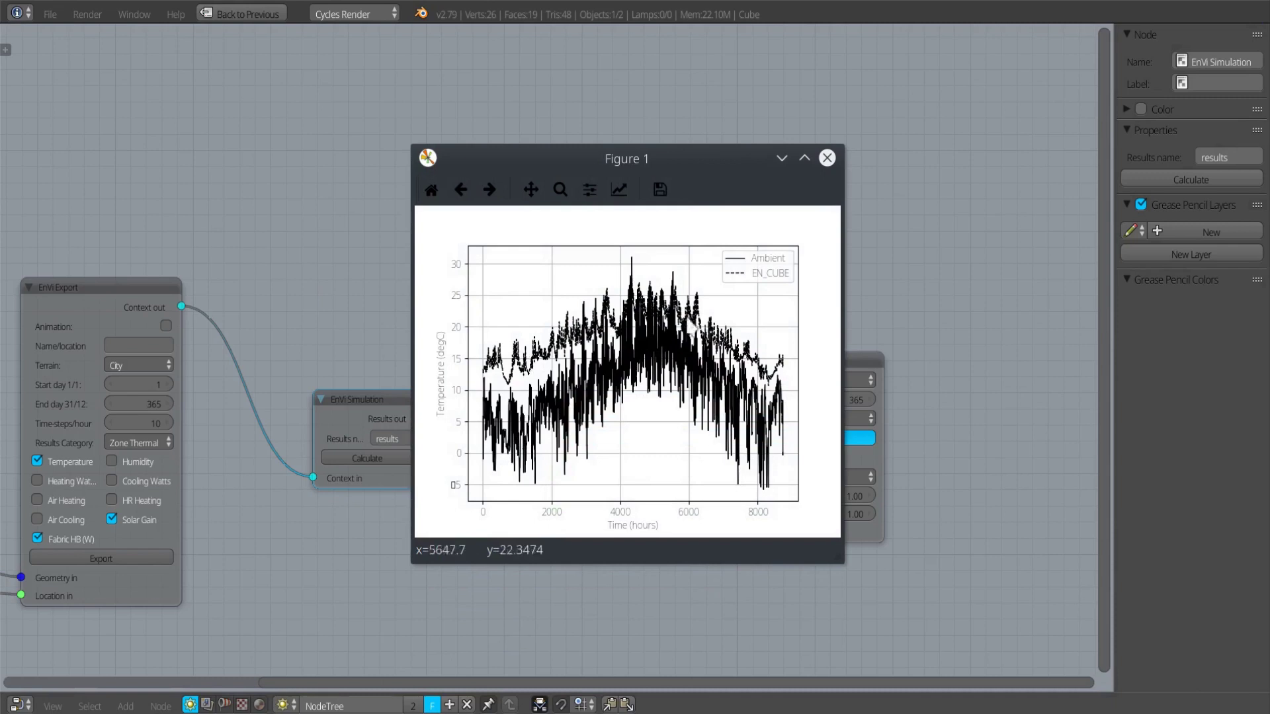
{"action": "left_click", "coordinate": [828, 157]}
- Set the chart's end day to 12, plot the hourly temperatures for that period and close the figure
{"action": "left_click", "coordinate": [823, 397]}
{"action": "type", "text": "1"}
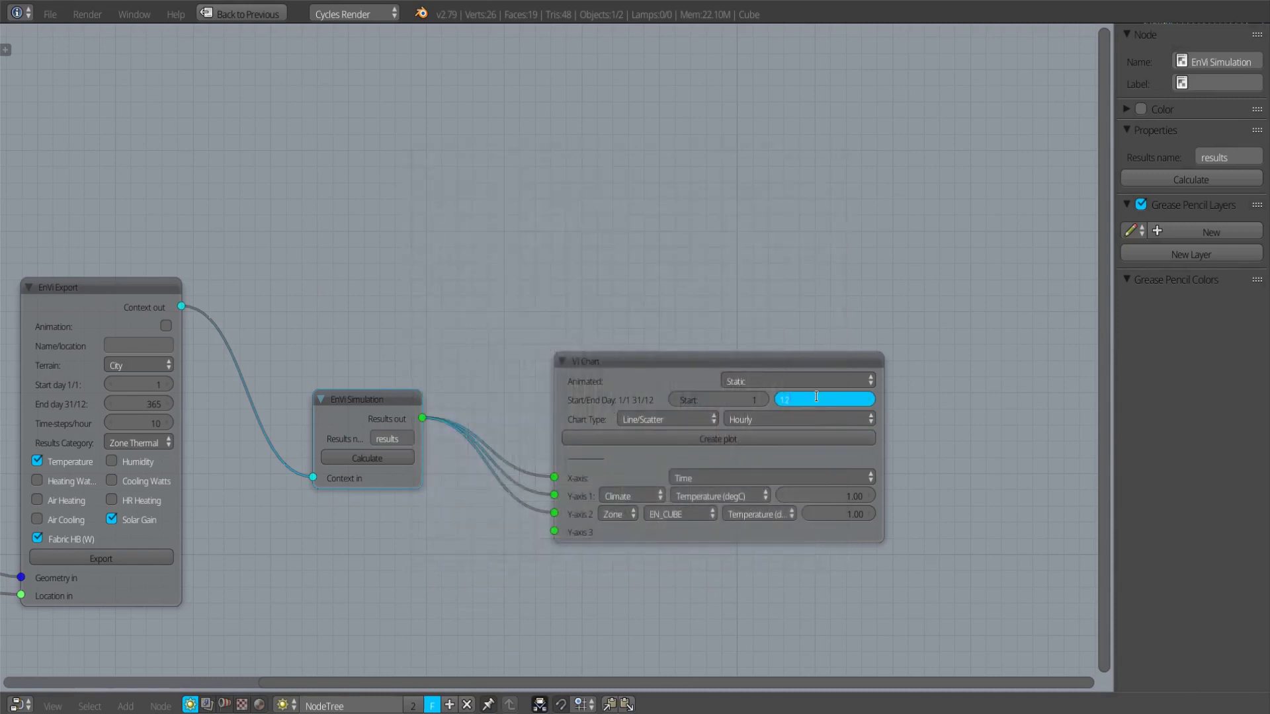
{"action": "type", "text": "2"}
{"action": "key", "text": "Return"}
{"action": "left_click", "coordinate": [736, 435]}
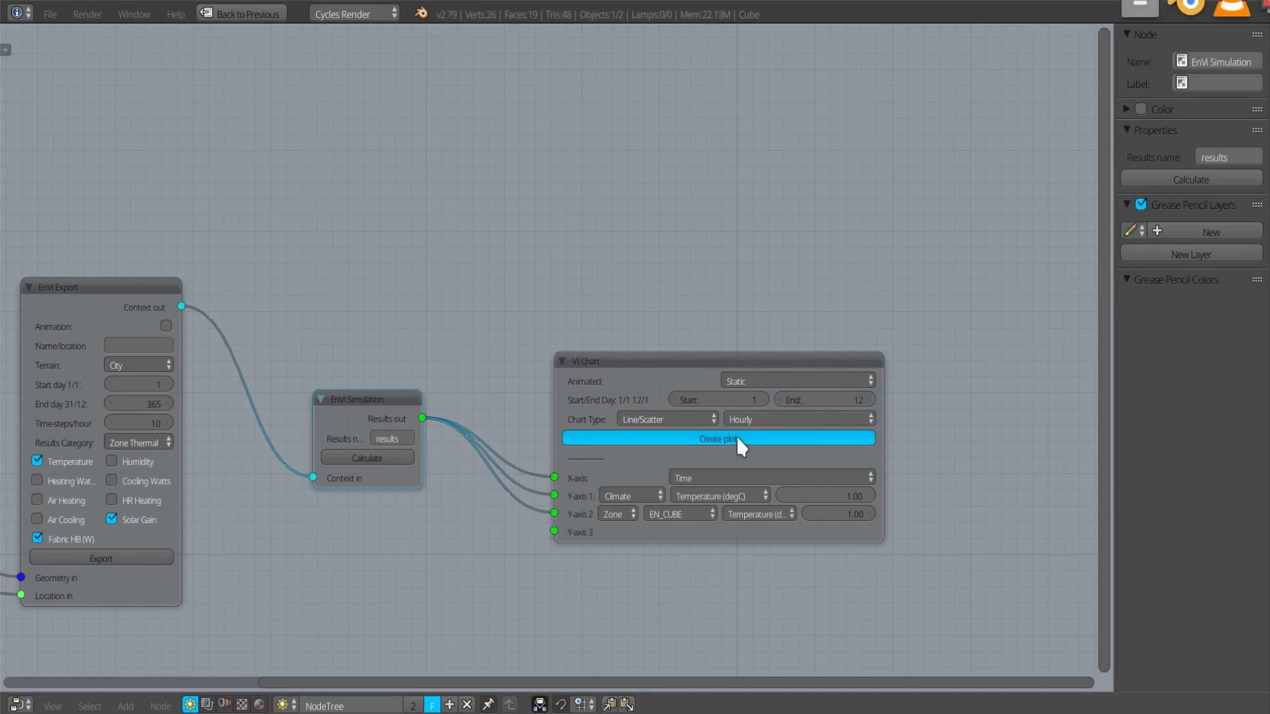
{"action": "left_click_drag", "start_coordinate": [652, 164], "coordinate": [660, 147]}
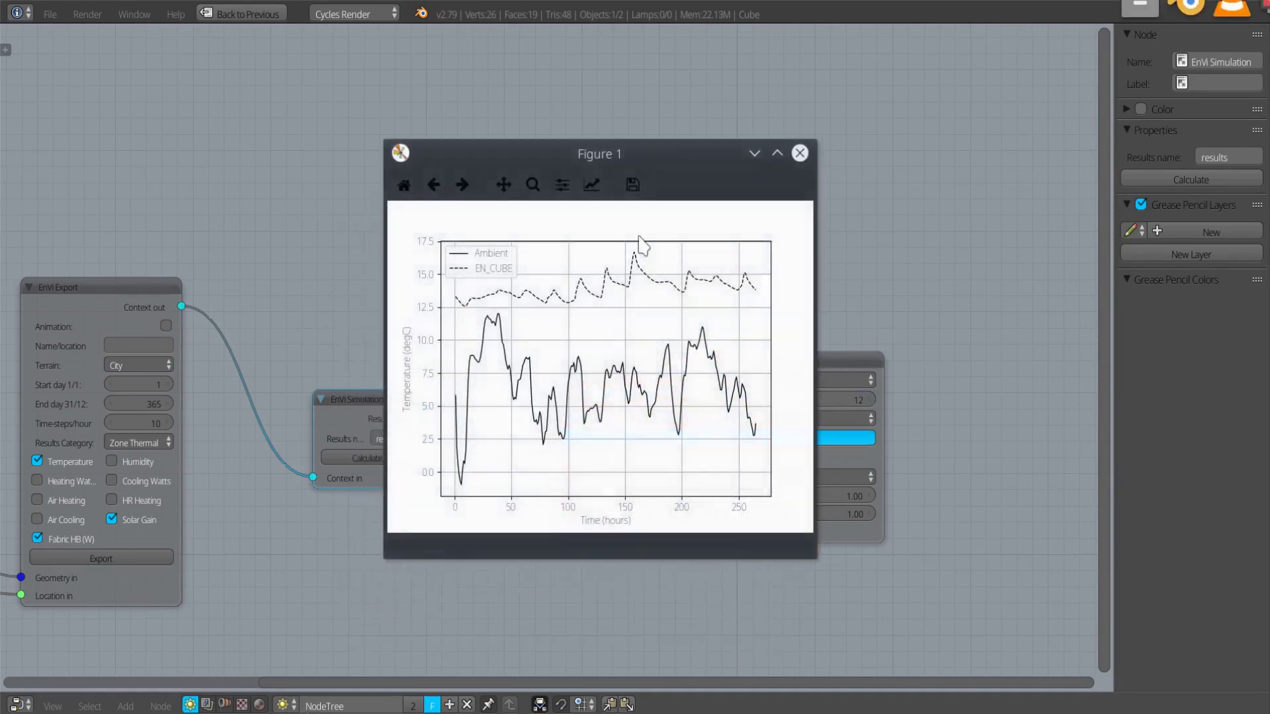
{"action": "left_click", "coordinate": [798, 154]}
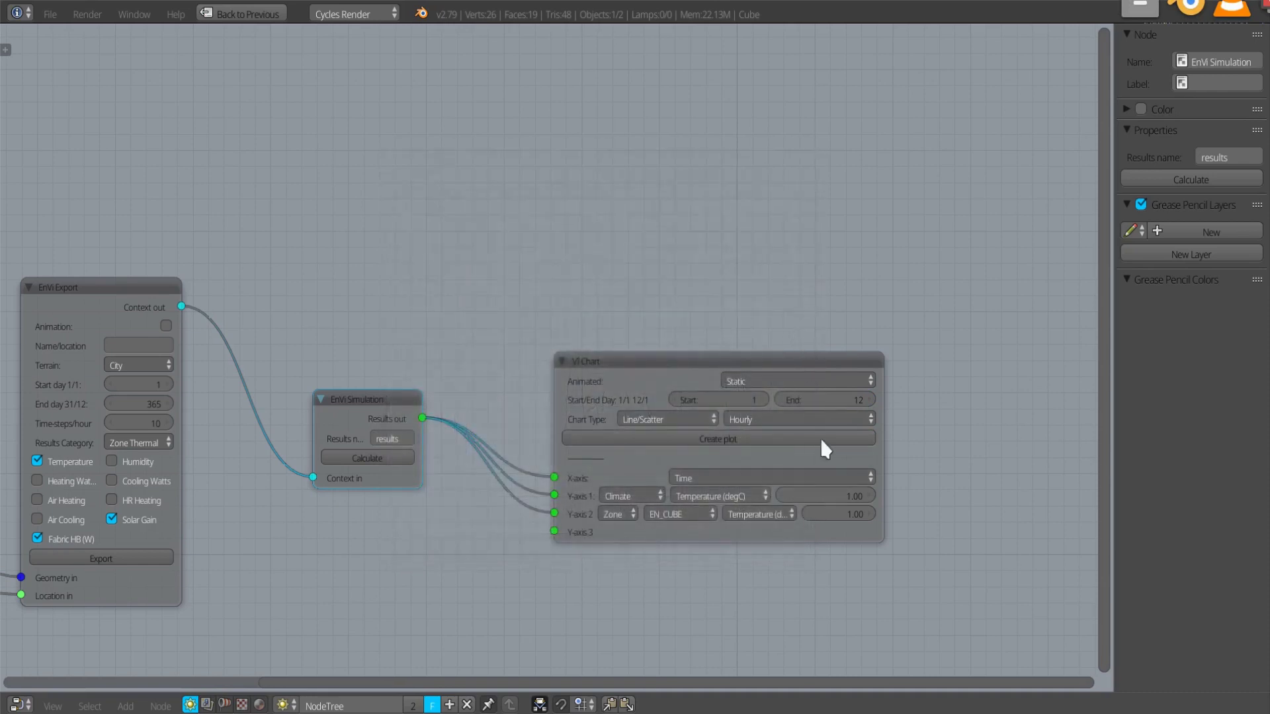
- Set the chart's end day to 180 and its interval to Daily, plot the average temperatures and close the figure
{"action": "left_click", "coordinate": [831, 399]}
{"action": "type", "text": "180"}
{"action": "key", "text": "Return"}
{"action": "left_click", "coordinate": [811, 416]}
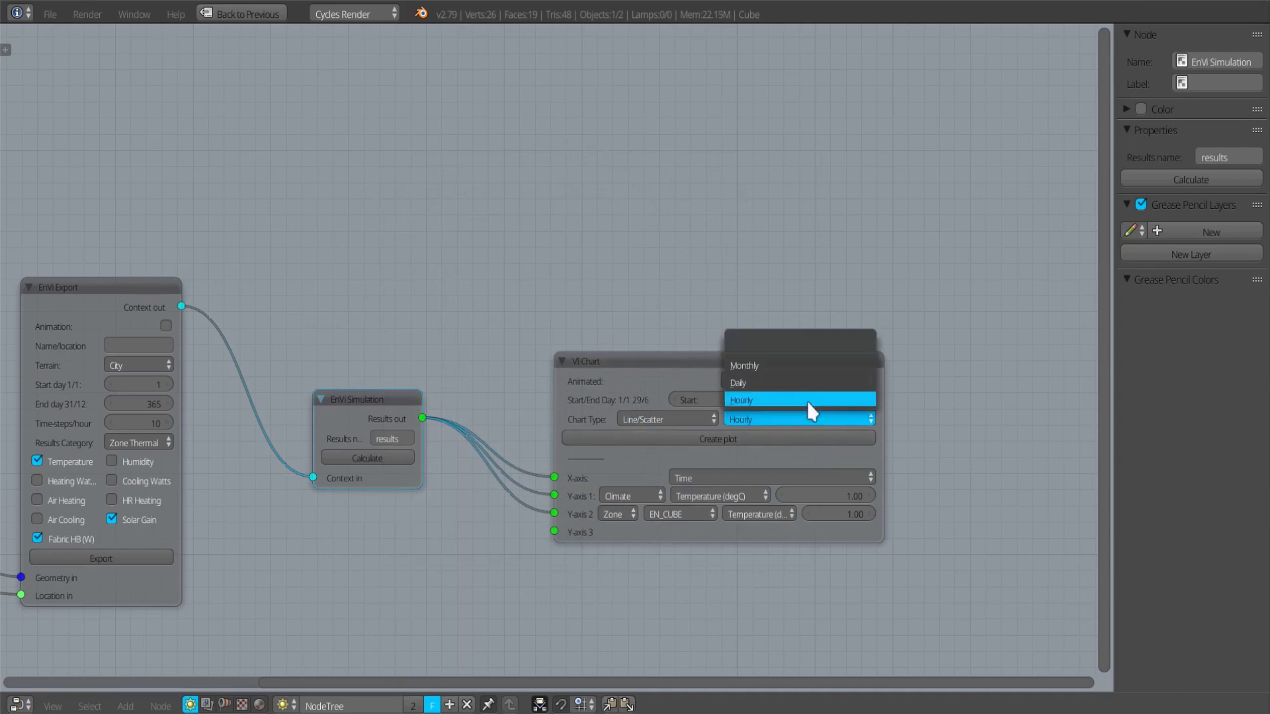
{"action": "left_click", "coordinate": [807, 383]}
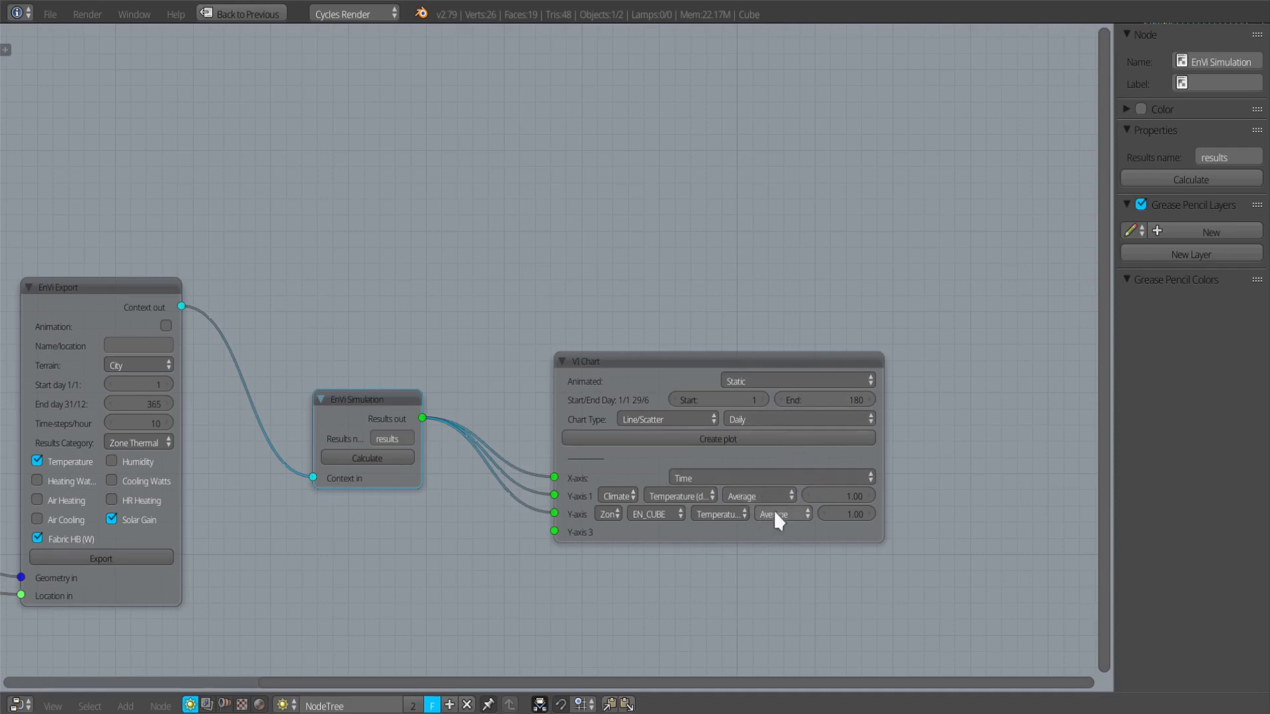
{"action": "left_click", "coordinate": [717, 439]}
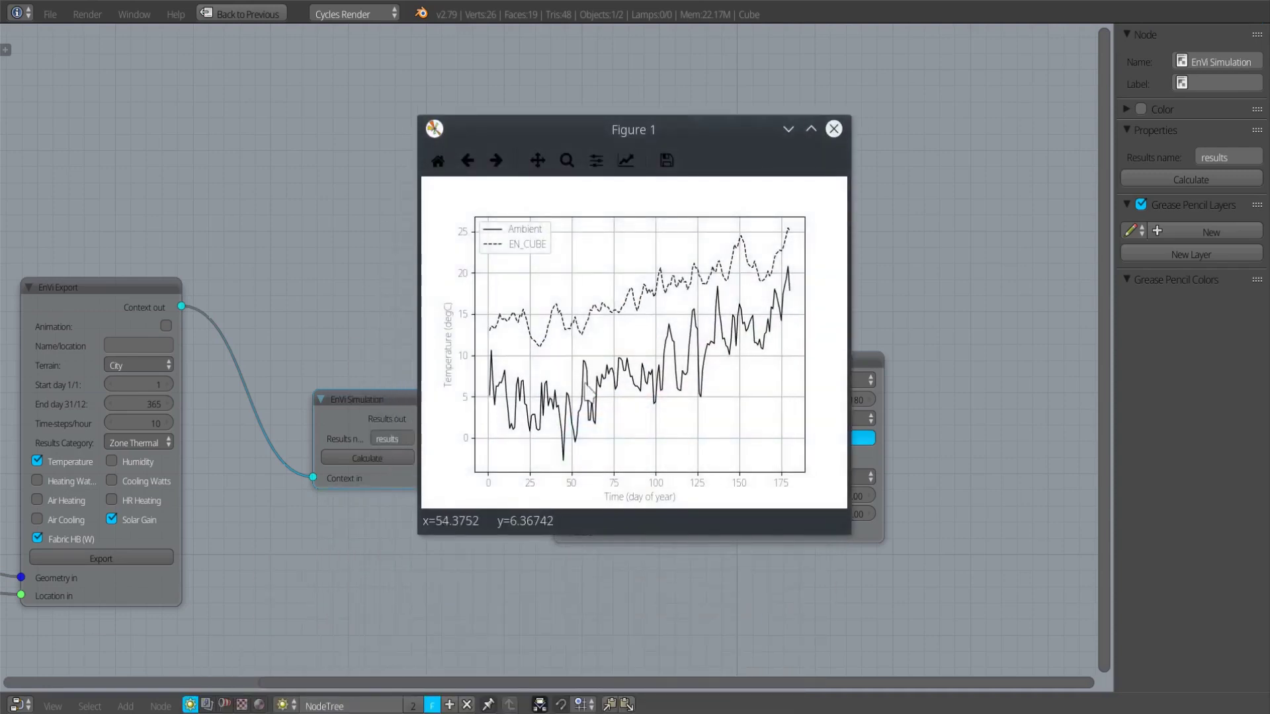
{"action": "left_click", "coordinate": [834, 129]}
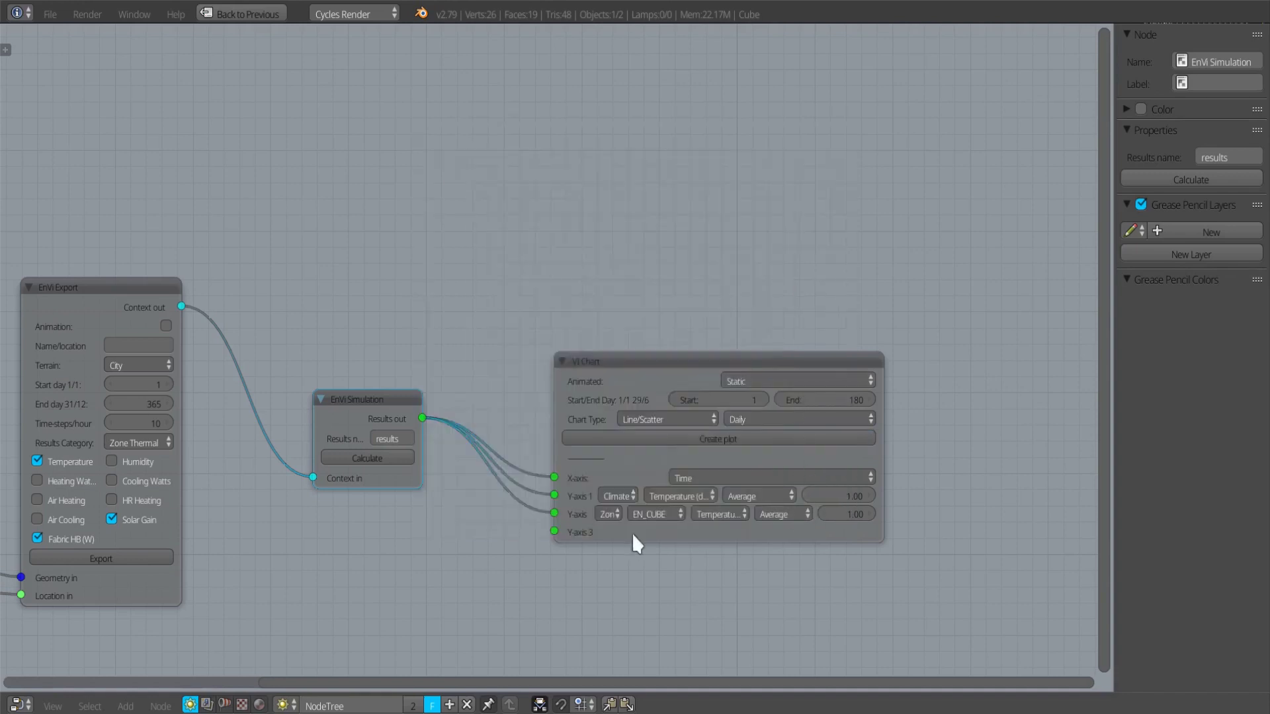
- Switch Y-axis 2 to Heat balance (W), plot it against the ambient temperature and close the figure
{"action": "left_click", "coordinate": [681, 496]}
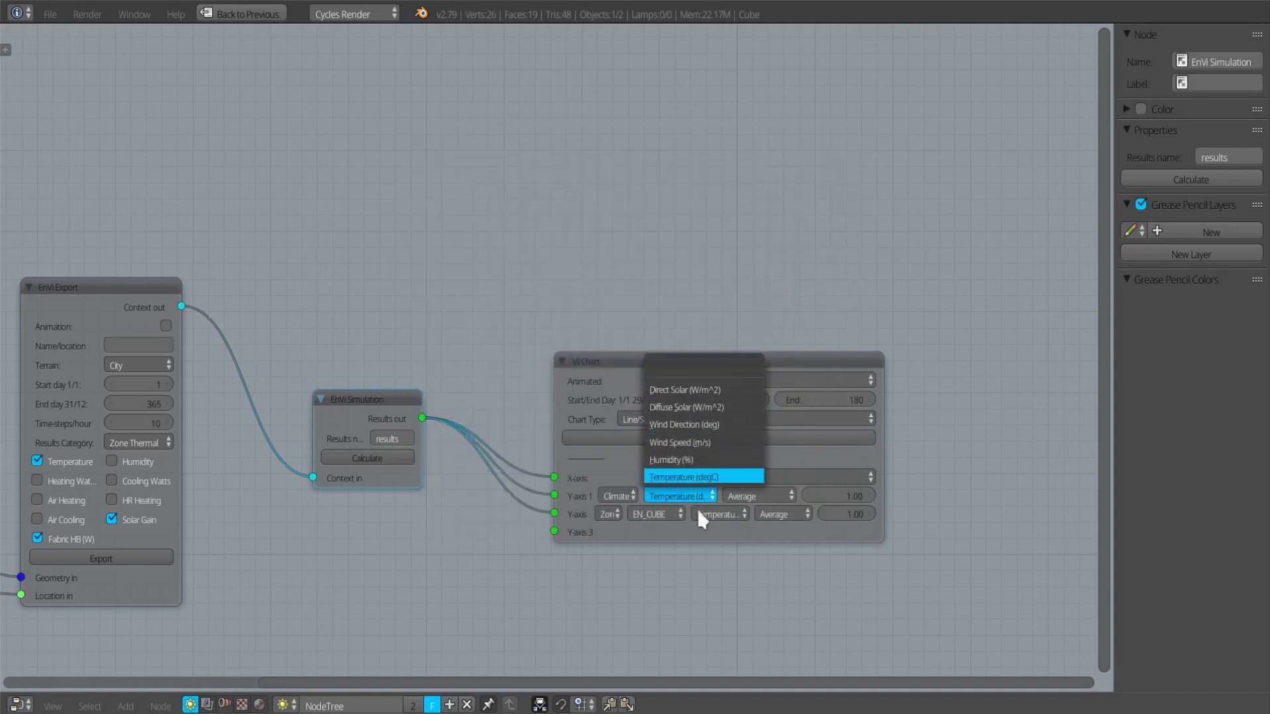
{"action": "left_click", "coordinate": [698, 534]}
{"action": "left_click", "coordinate": [719, 513]}
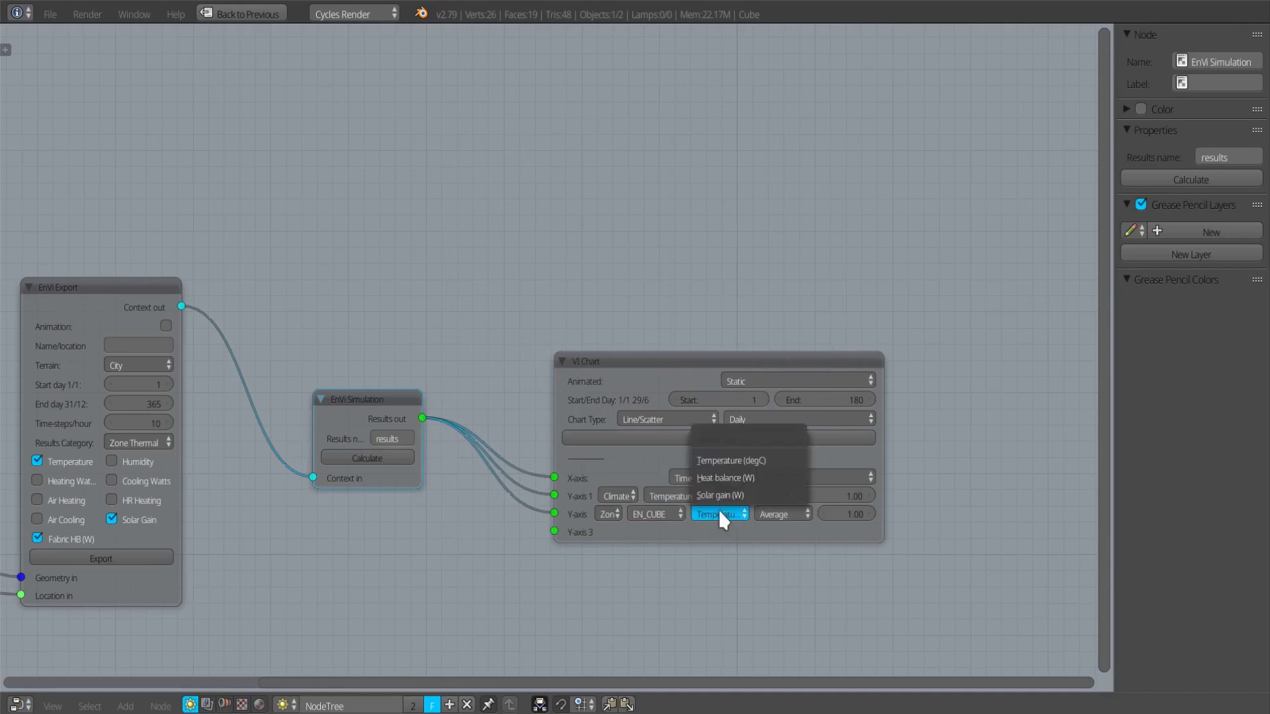
{"action": "left_click", "coordinate": [733, 472]}
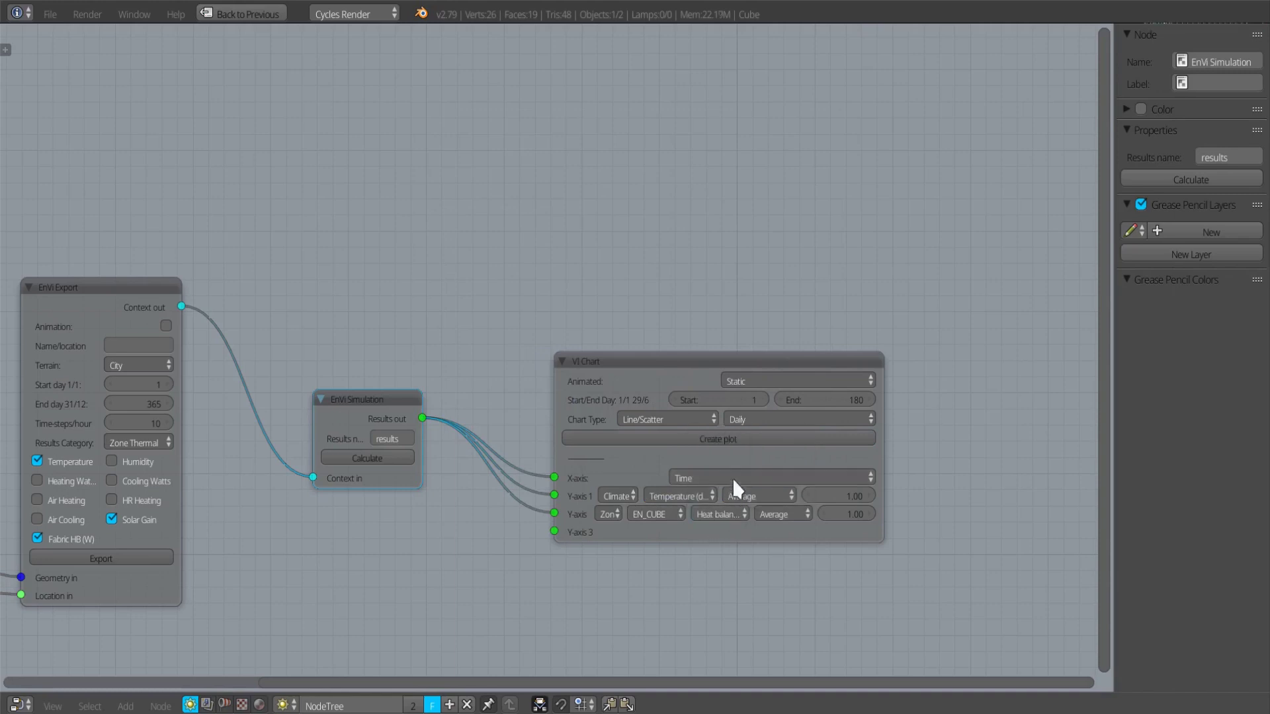
{"action": "left_click", "coordinate": [740, 438]}
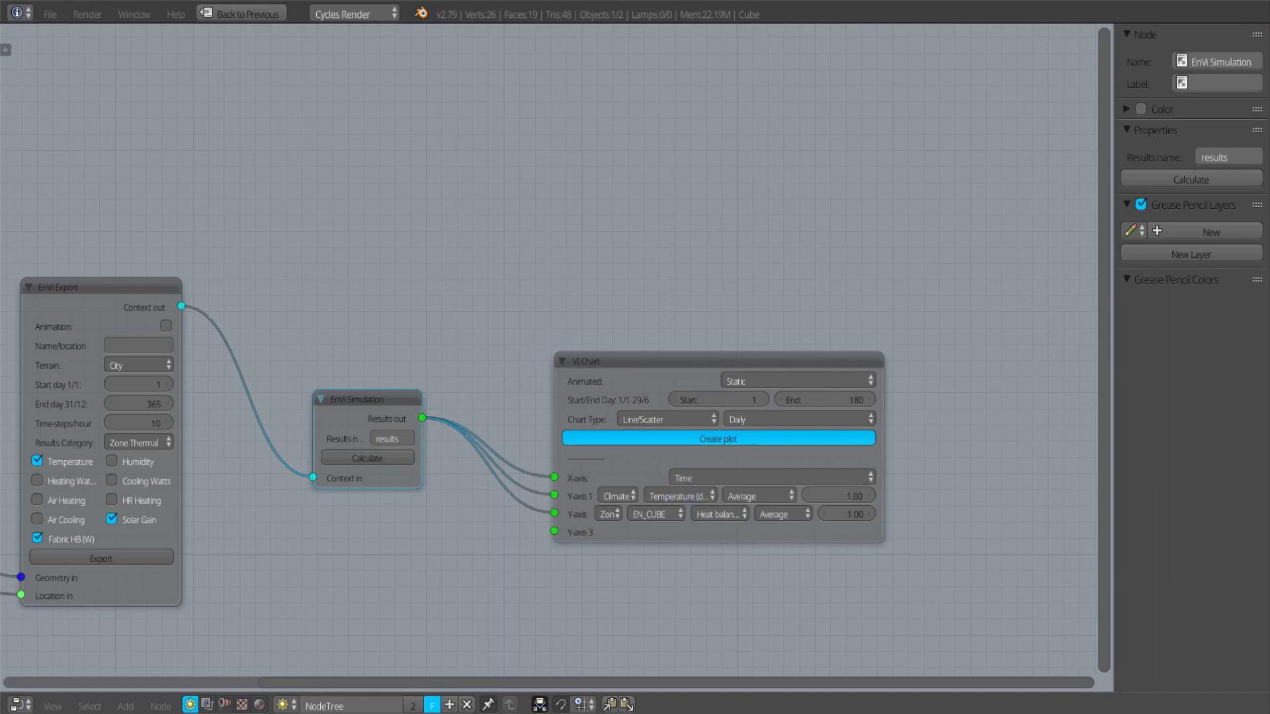
{"action": "left_click_drag", "start_coordinate": [609, 335], "coordinate": [585, 99]}
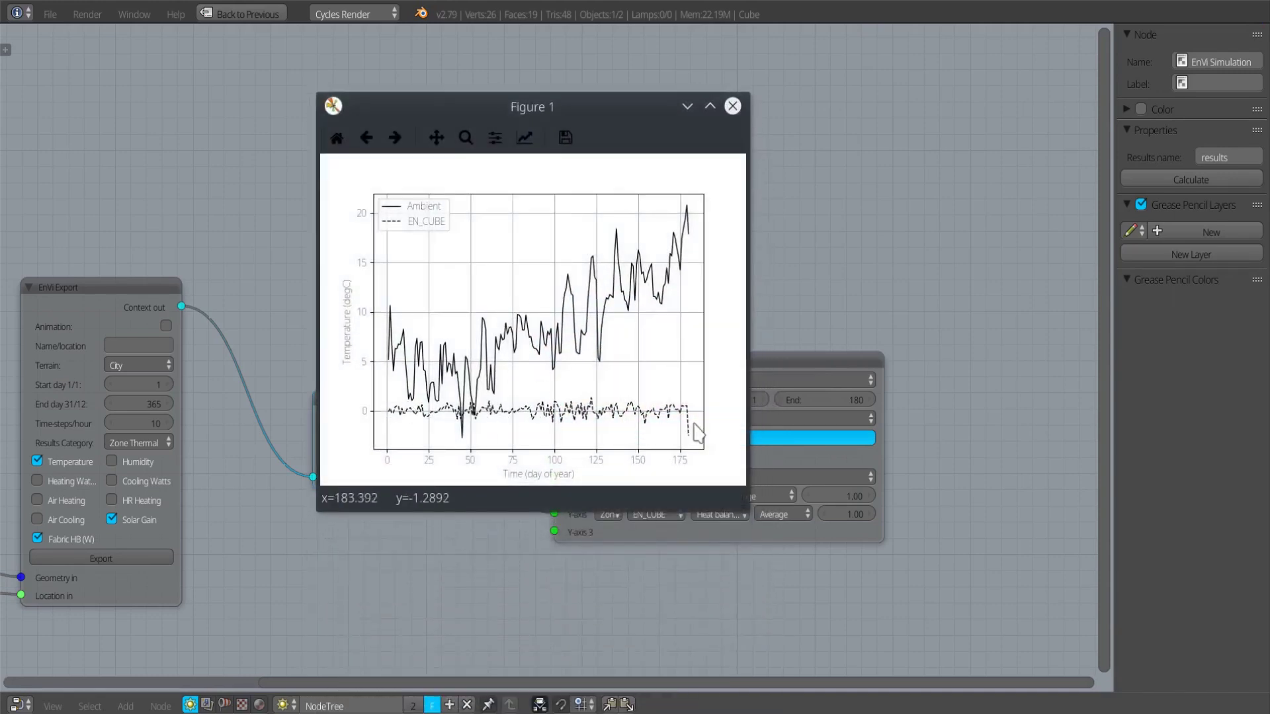
{"action": "left_click", "coordinate": [731, 106]}
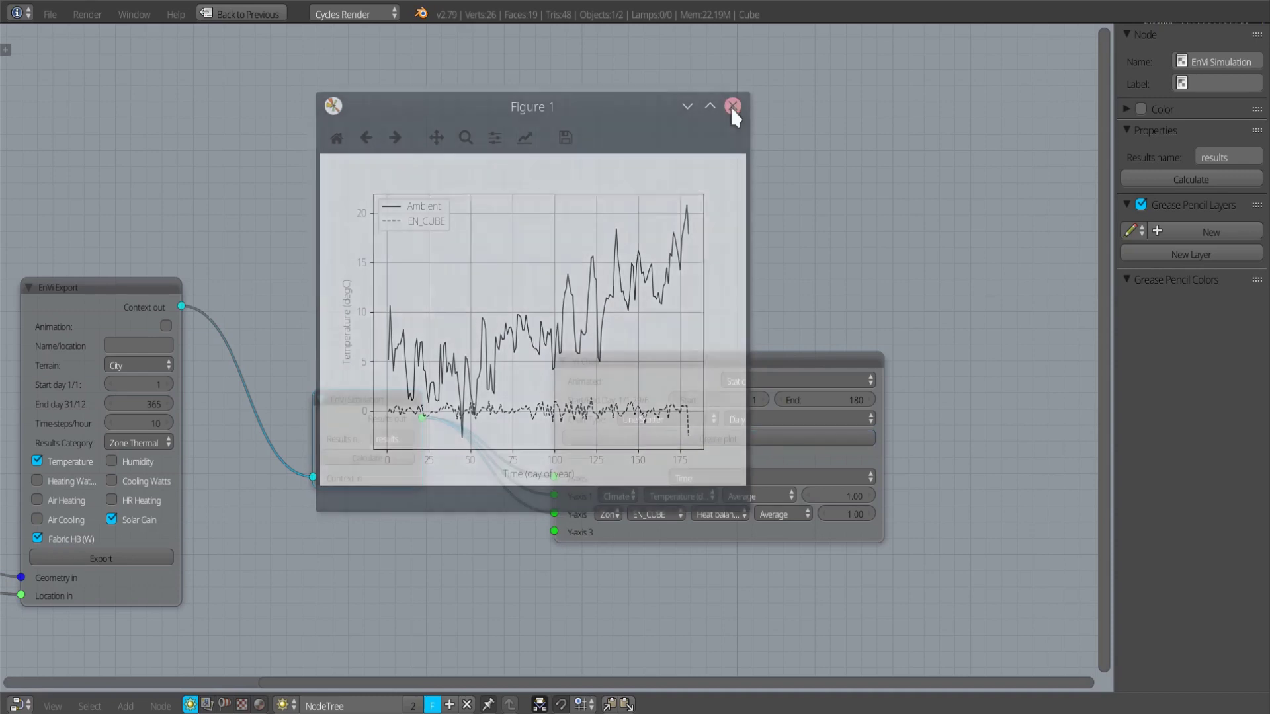
- Set Y-axis 2 to Solar gain (W) and Y-axis 1 to Direct Solar (W/m^2), plot them, enlarge the figure for inspection and close it
{"action": "left_click", "coordinate": [705, 511]}
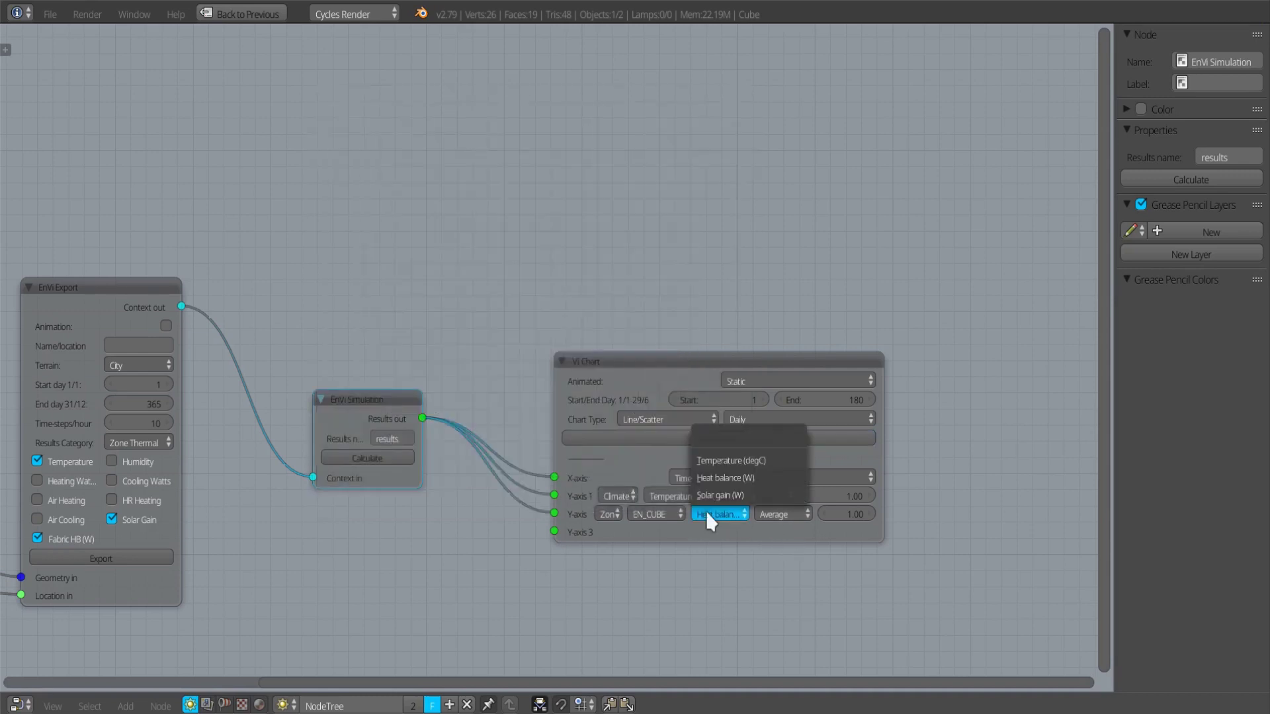
{"action": "left_click", "coordinate": [727, 493]}
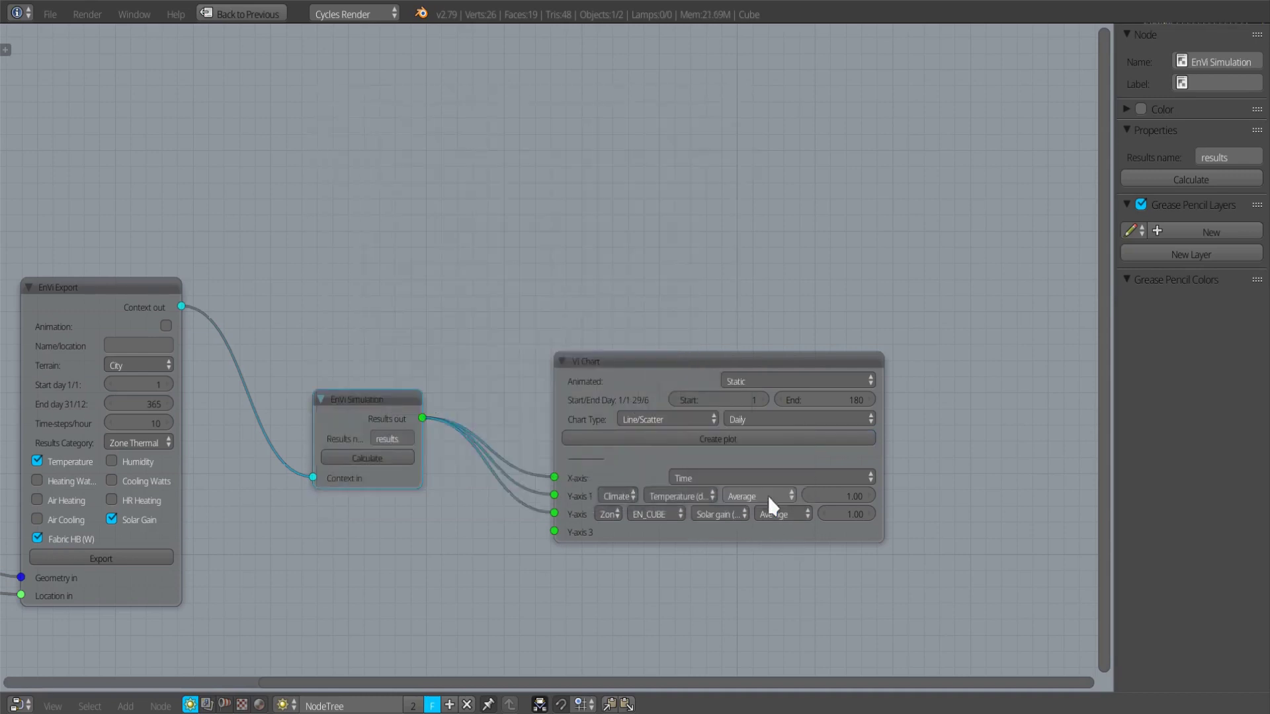
{"action": "left_click", "coordinate": [676, 495]}
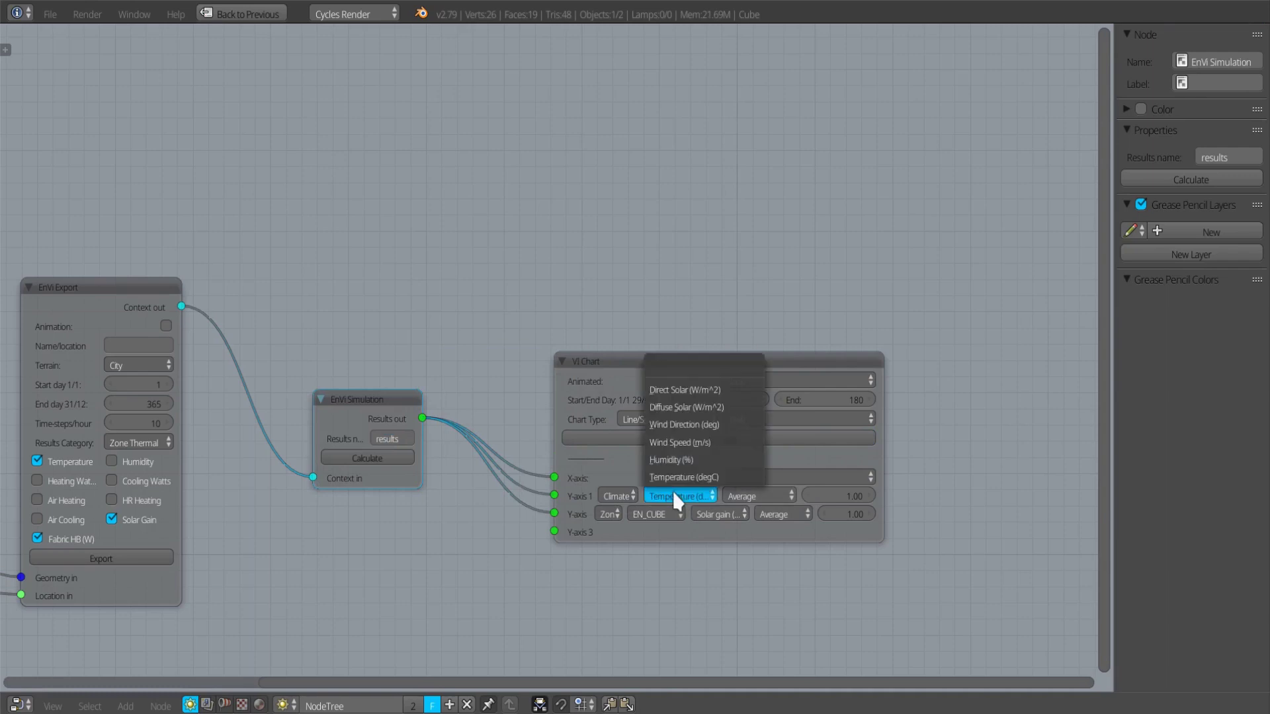
{"action": "left_click", "coordinate": [702, 391]}
{"action": "left_click", "coordinate": [732, 438]}
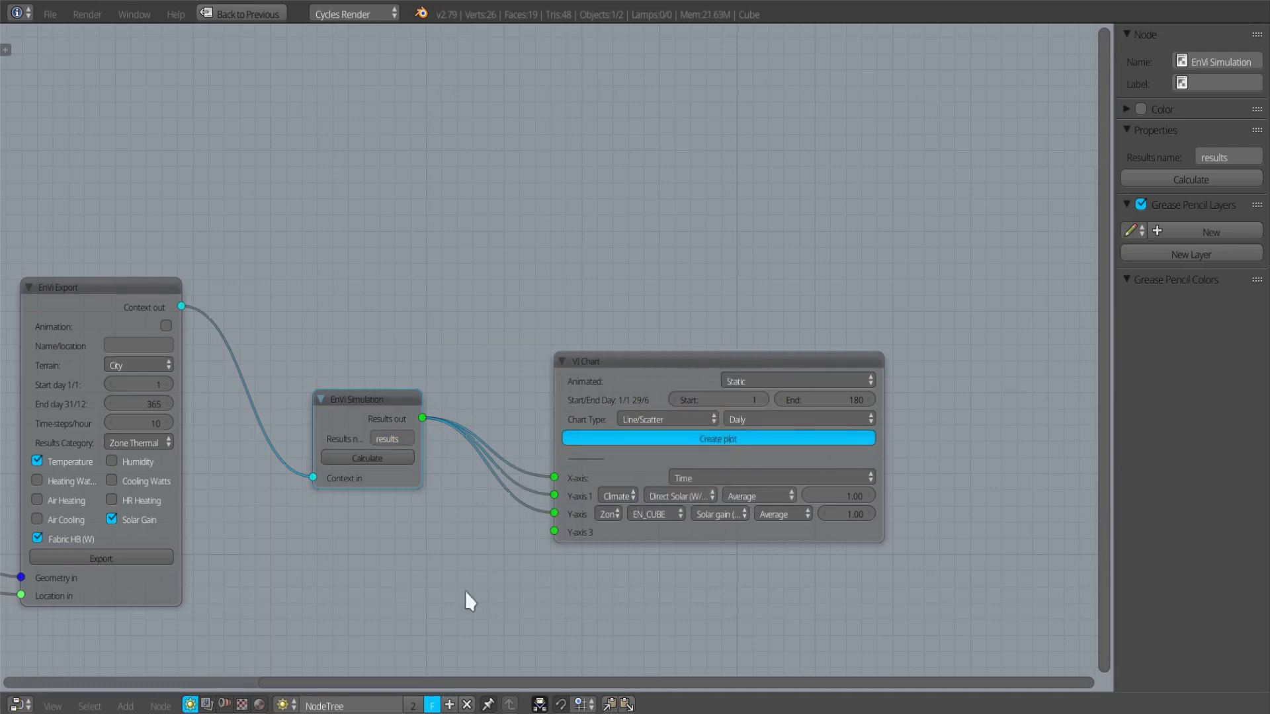
{"action": "left_click_drag", "start_coordinate": [671, 201], "coordinate": [674, 142]}
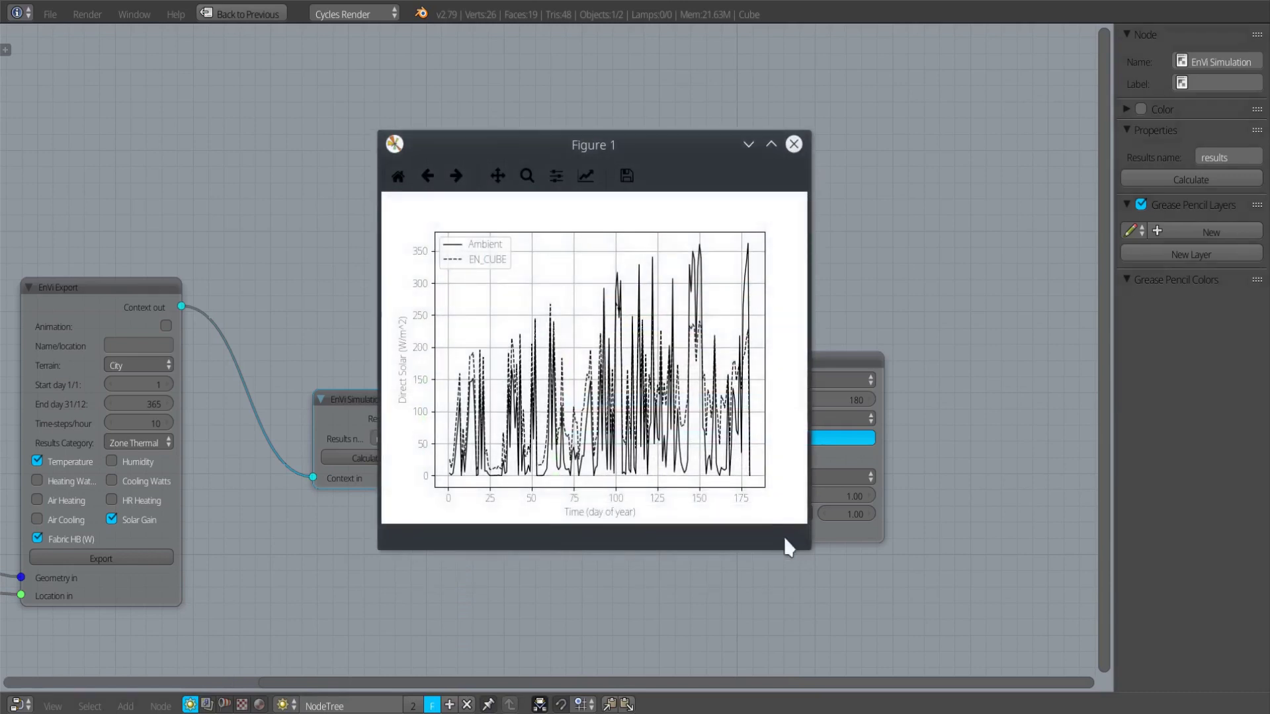
{"action": "left_click_drag", "start_coordinate": [806, 545], "coordinate": [1103, 644]}
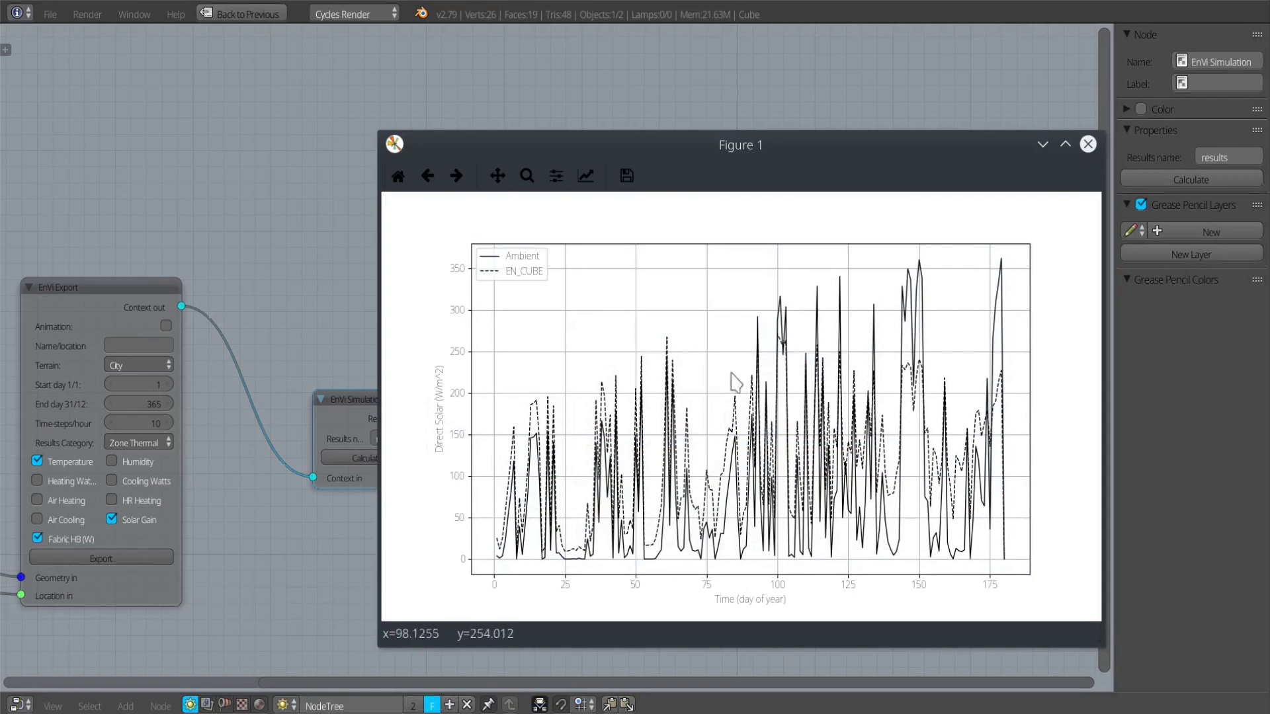
{"action": "left_click", "coordinate": [1088, 144]}
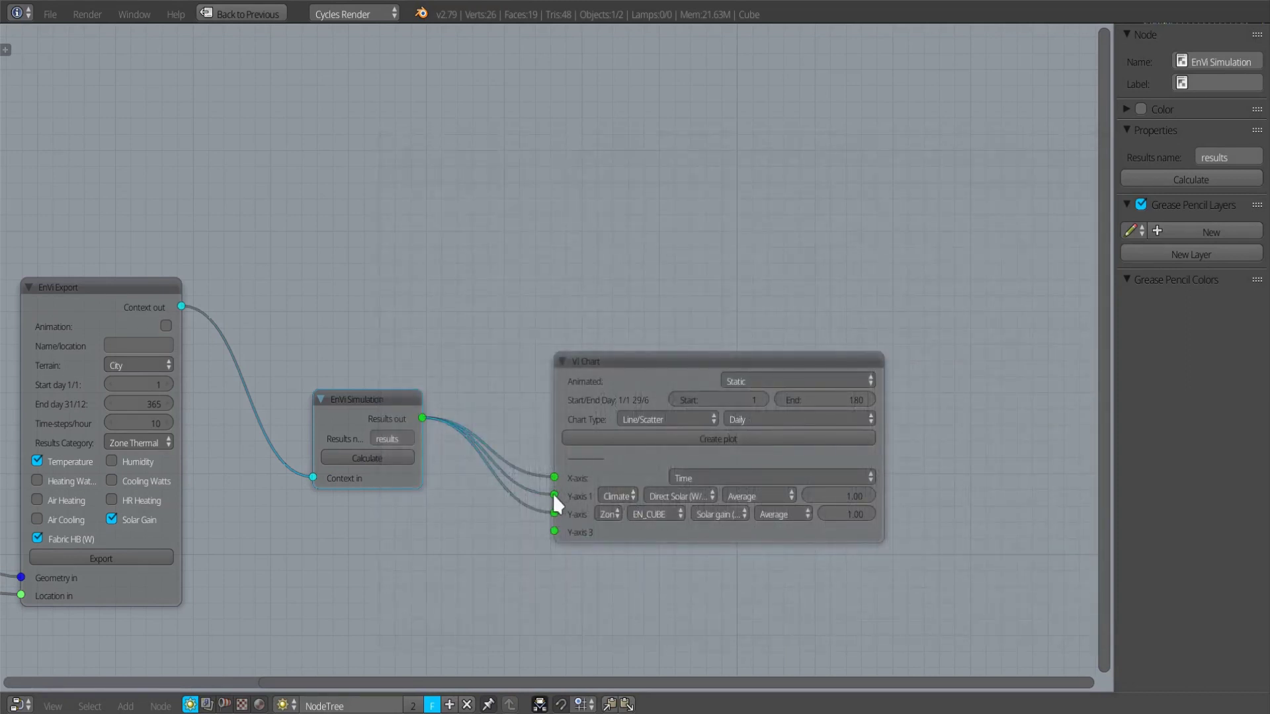
- Set the VI Chart's X-axis to the Climate result Direct Solar (W/m^2)
{"action": "left_click", "coordinate": [708, 477]}
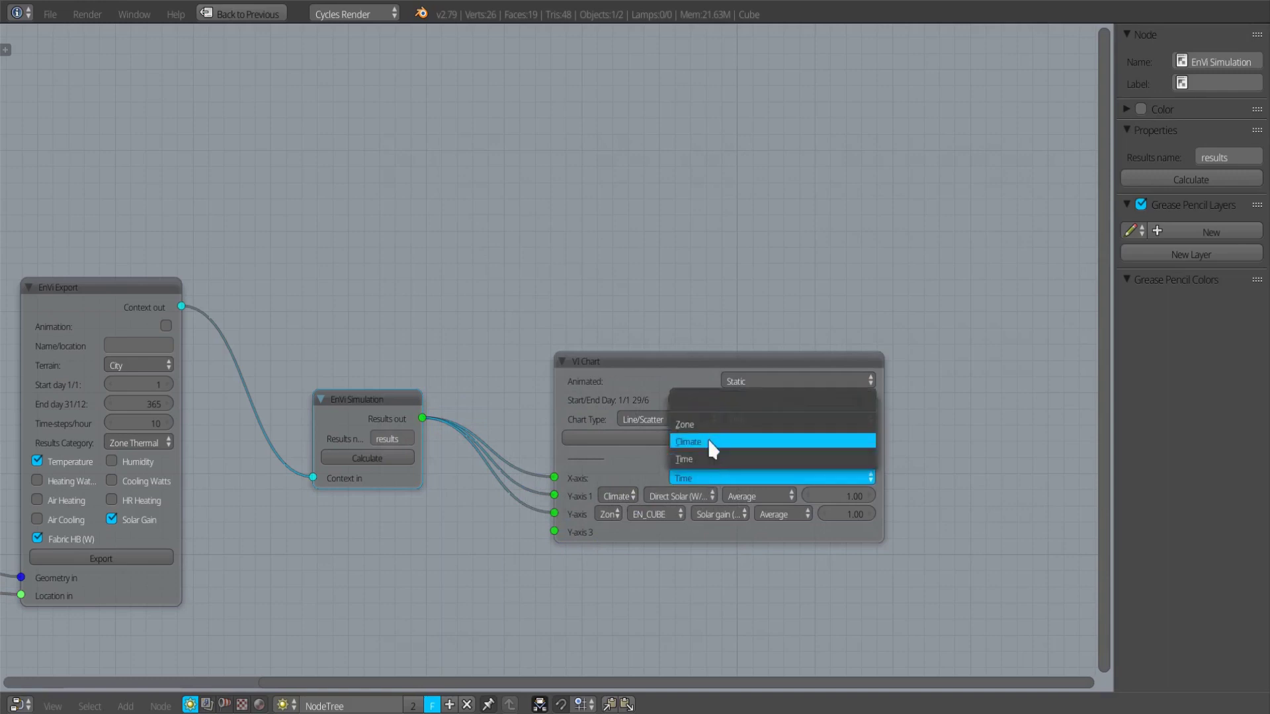
{"action": "left_click", "coordinate": [708, 440]}
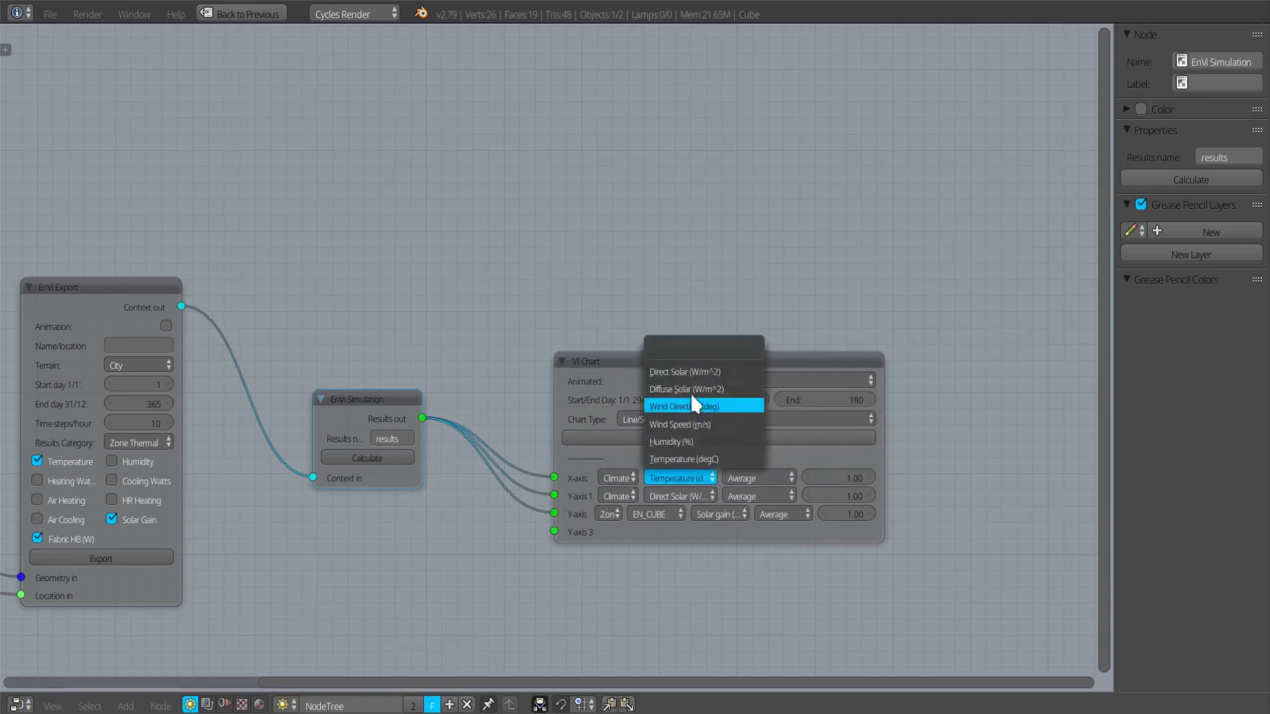
{"action": "left_click", "coordinate": [691, 373]}
- Reduce the chart to one Y-axis series, set it to the zone's Solar gain (W), and plot it against direct solar
{"action": "left_click_drag", "start_coordinate": [550, 494], "coordinate": [554, 455]}
{"action": "left_click", "coordinate": [617, 495]}
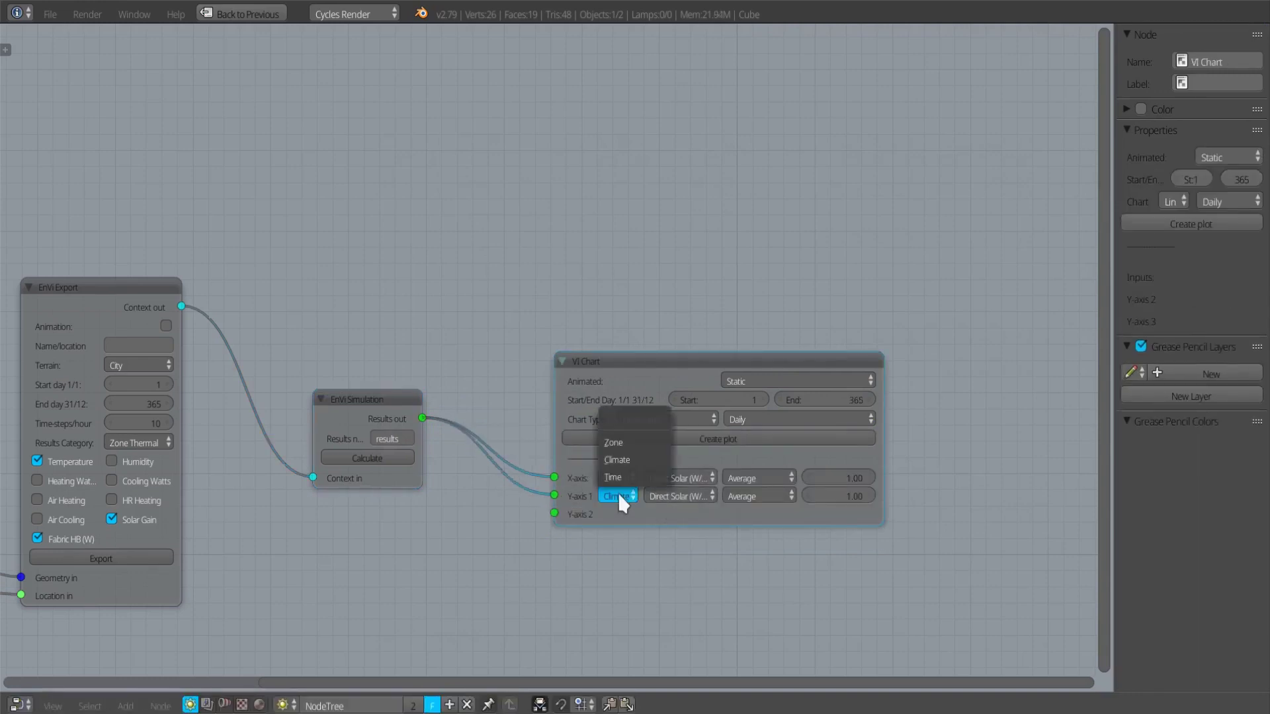
{"action": "left_click", "coordinate": [625, 440]}
{"action": "left_click", "coordinate": [757, 439]}
{"action": "left_click_drag", "start_coordinate": [581, 488], "coordinate": [579, 123]}
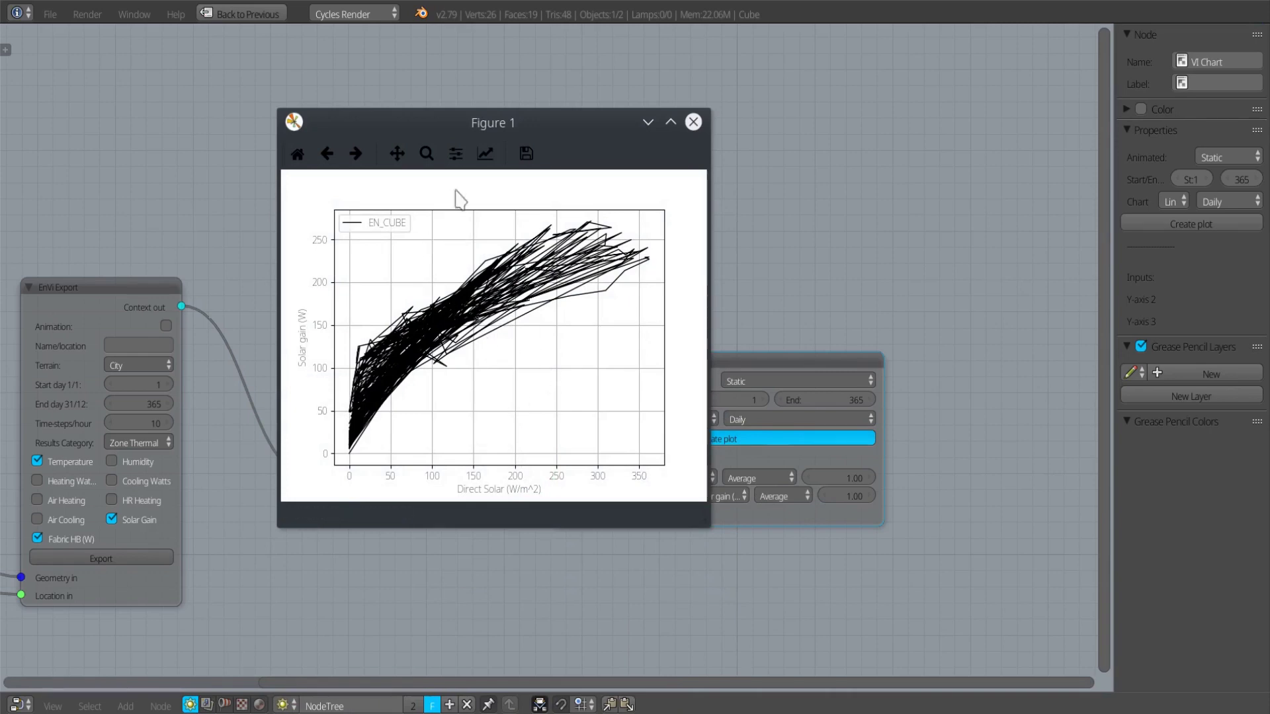
- Restyle the EN_CUBE curve as a scatter with line style None and octagon markers, then close the figure
{"action": "left_click", "coordinate": [486, 154]}
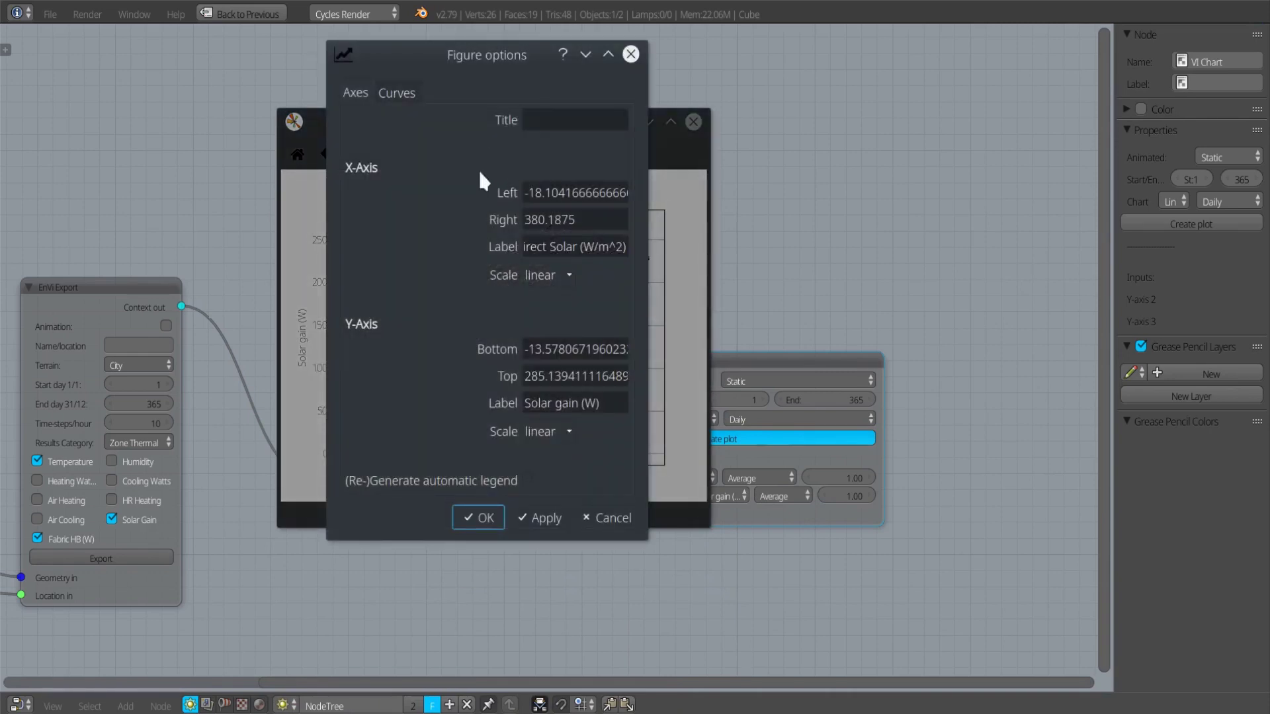
{"action": "left_click", "coordinate": [399, 94]}
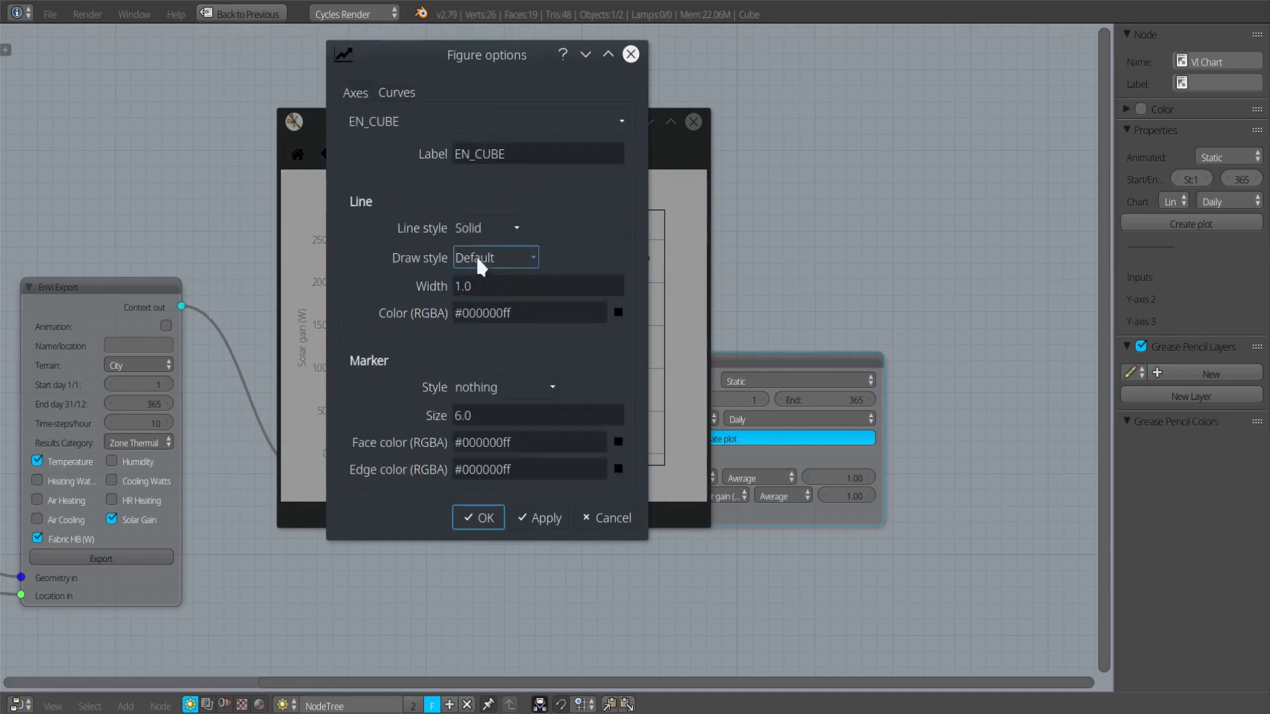
{"action": "left_click", "coordinate": [495, 227]}
{"action": "left_click", "coordinate": [495, 207]}
{"action": "left_click", "coordinate": [510, 383]}
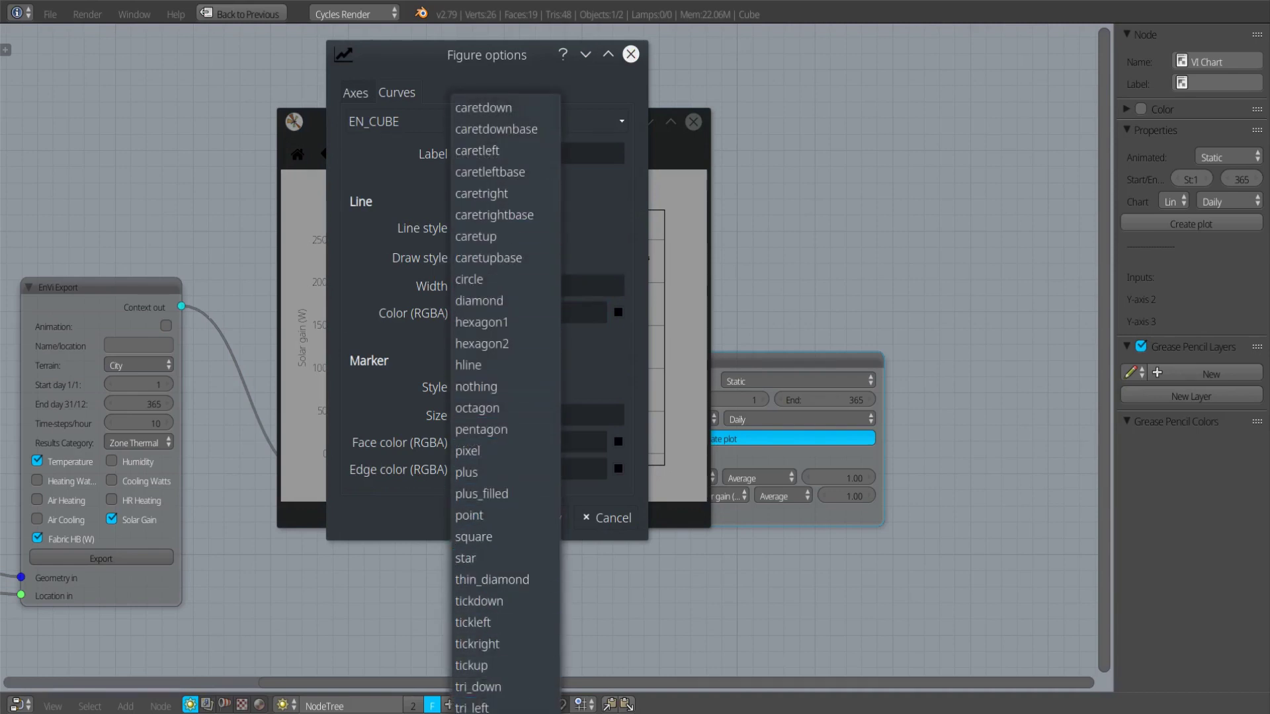
{"action": "left_click", "coordinate": [482, 409]}
{"action": "left_click", "coordinate": [534, 519]}
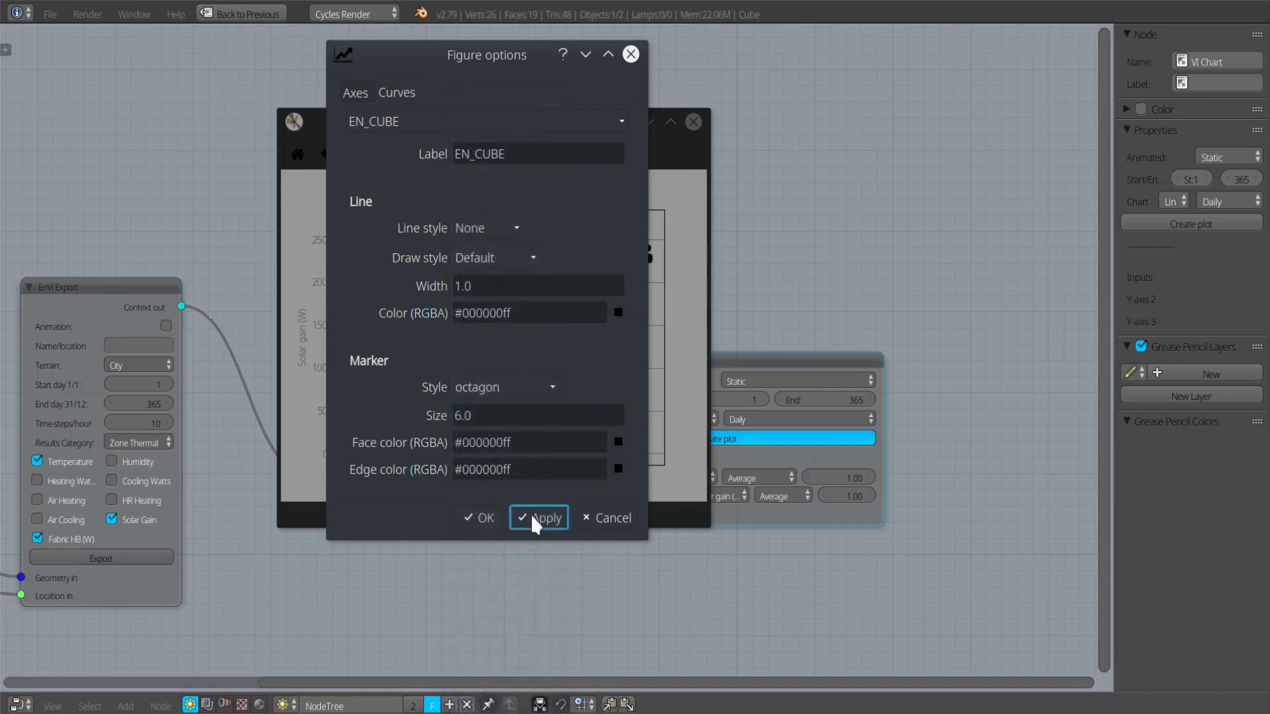
{"action": "left_click_drag", "start_coordinate": [496, 53], "coordinate": [918, 92]}
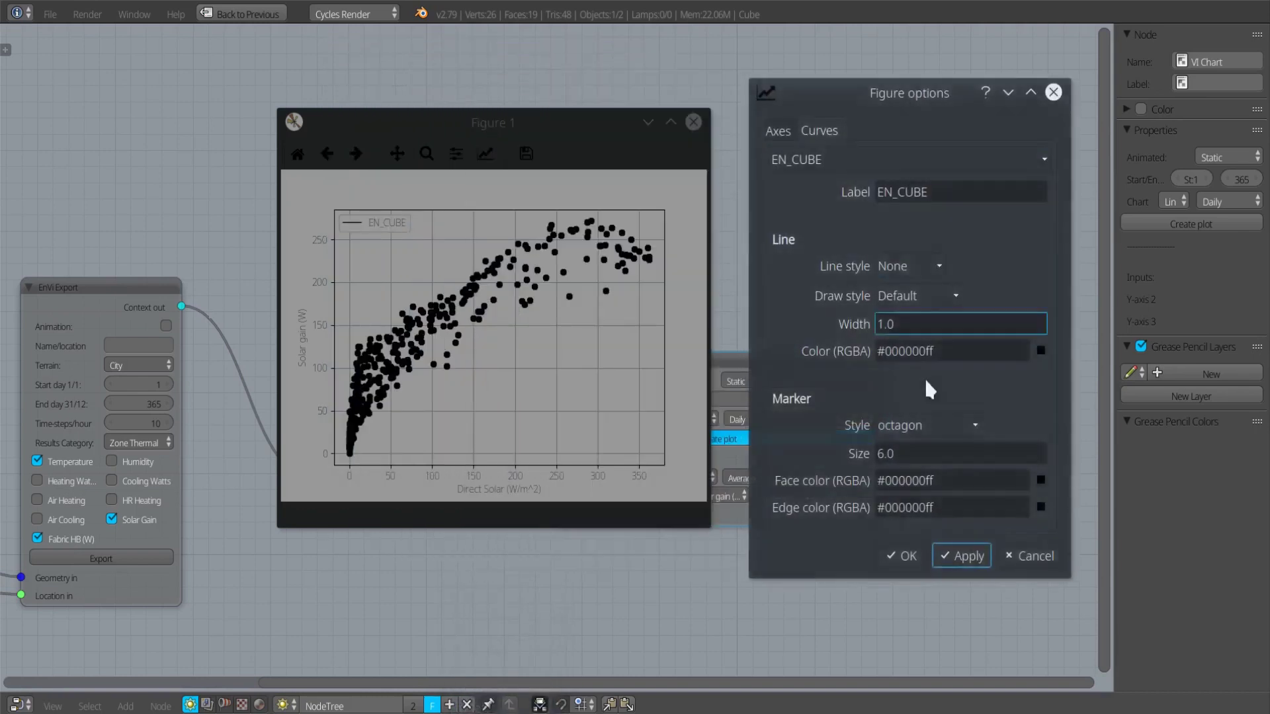
{"action": "left_click", "coordinate": [901, 556]}
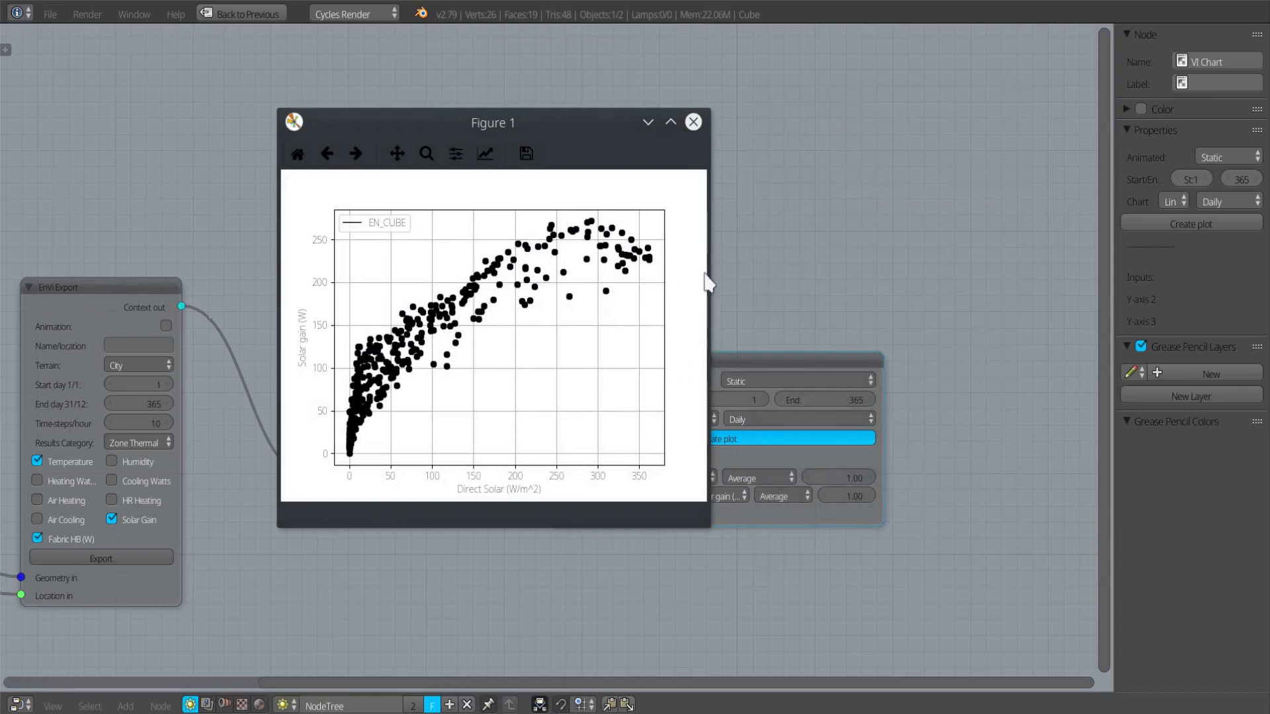
{"action": "left_click", "coordinate": [694, 121]}
- Add a VI-Suite CSV node above the chart, link the simulation results to it and export them as envi_test.csv
{"action": "left_click", "coordinate": [126, 706]}
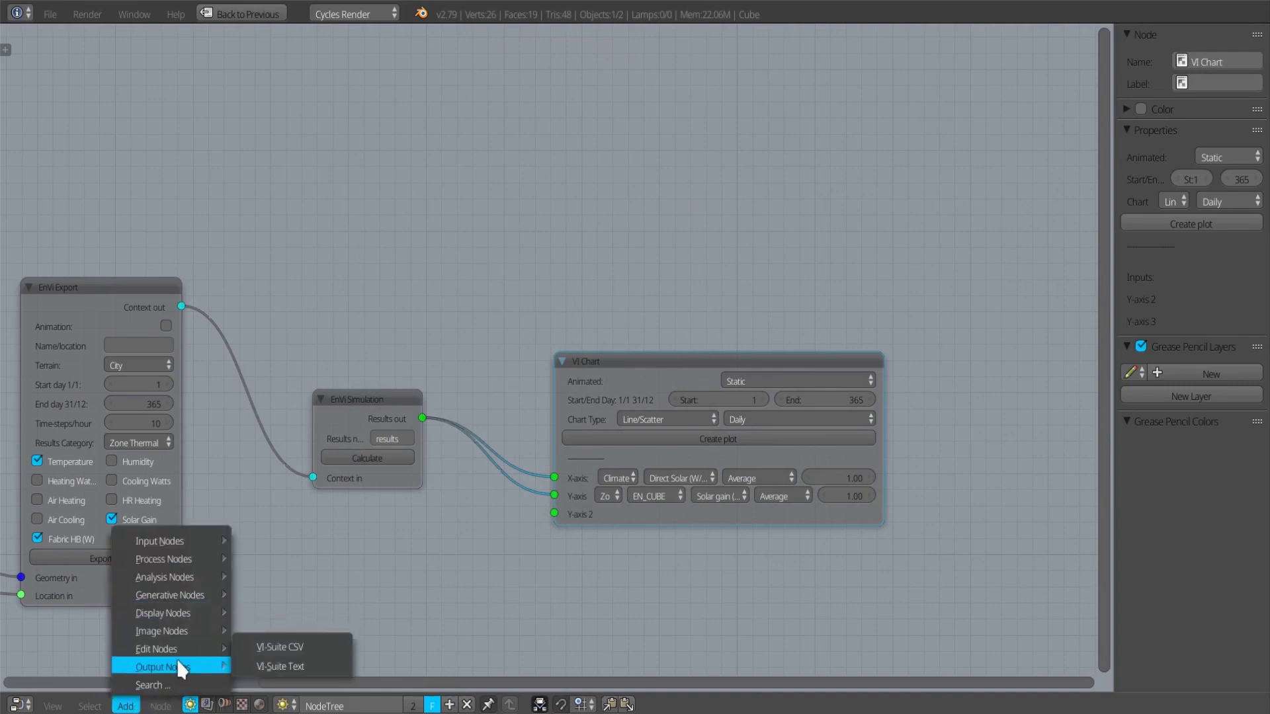
{"action": "left_click", "coordinate": [285, 657]}
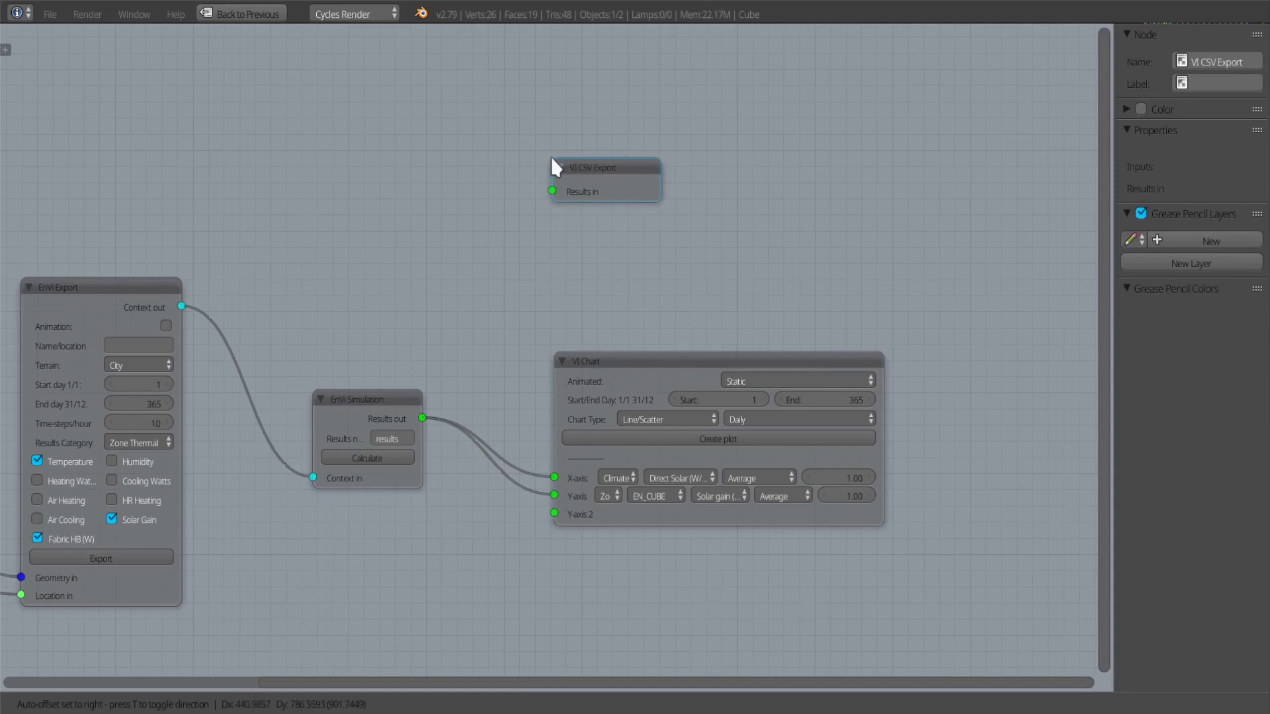
{"action": "left_click", "coordinate": [551, 156]}
{"action": "left_click_drag", "start_coordinate": [423, 418], "coordinate": [662, 196]}
{"action": "left_click", "coordinate": [662, 197]}
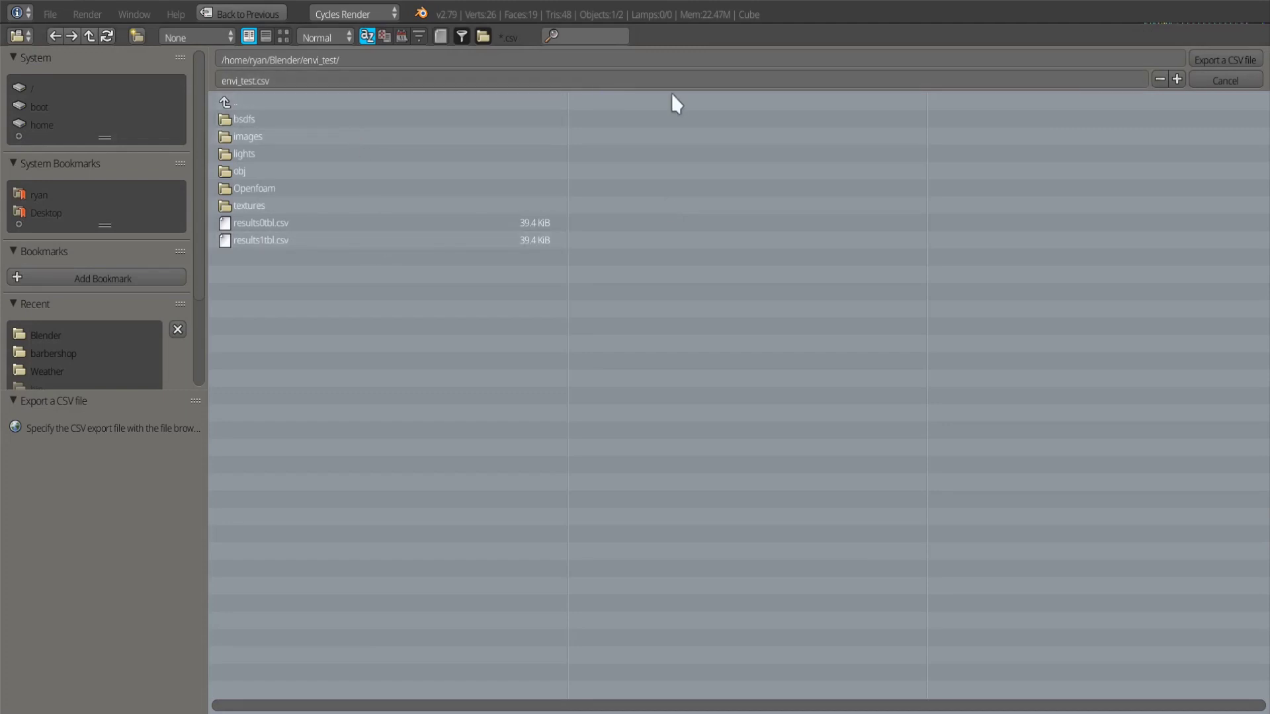
{"action": "left_click", "coordinate": [1210, 58]}
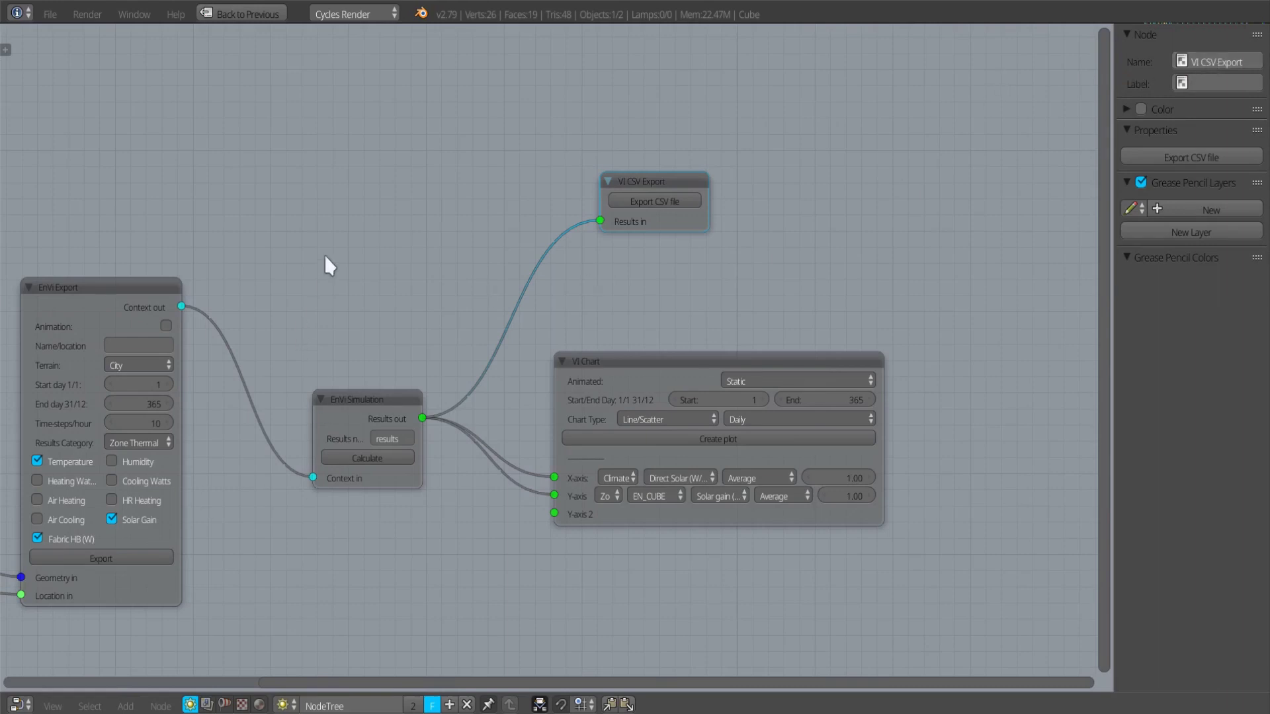
- Restore the full layout, open the unfiltered envi_test.csv in a Text Editor replacing the 3D view, and examine its hourly rows
{"action": "key", "text": "ctrl+Up"}
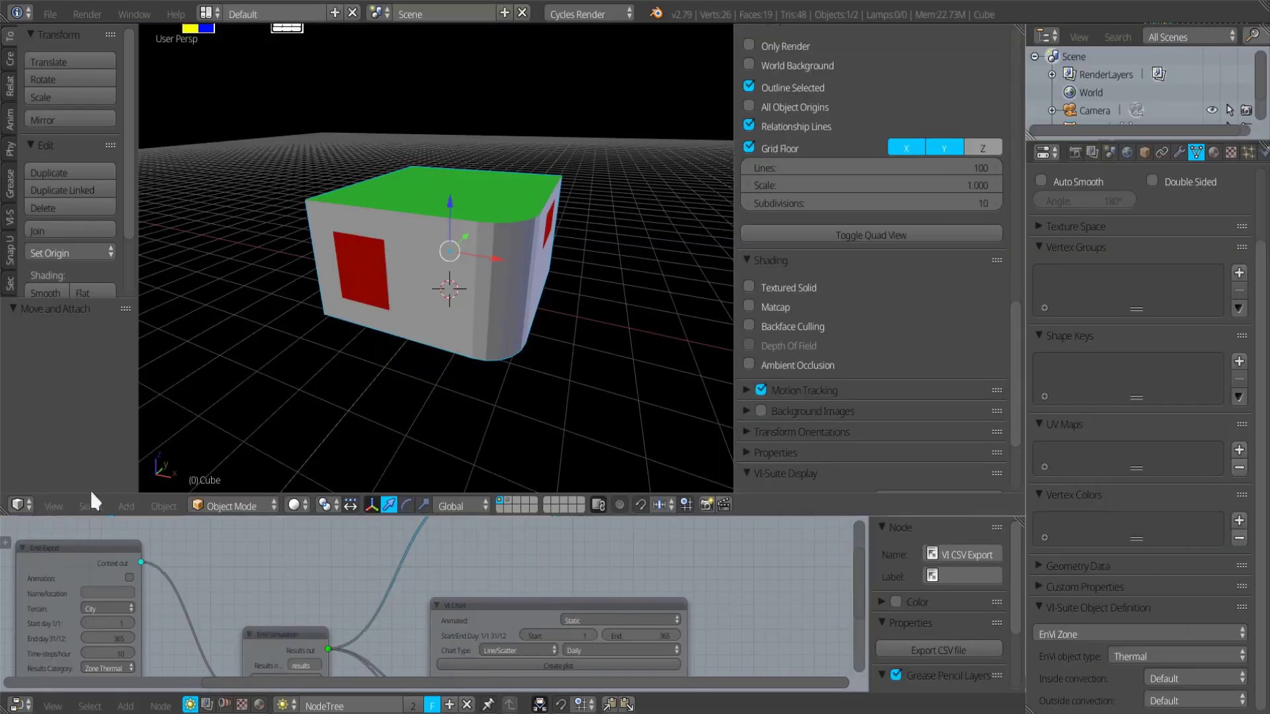
{"action": "left_click", "coordinate": [18, 505]}
{"action": "left_click", "coordinate": [54, 293]}
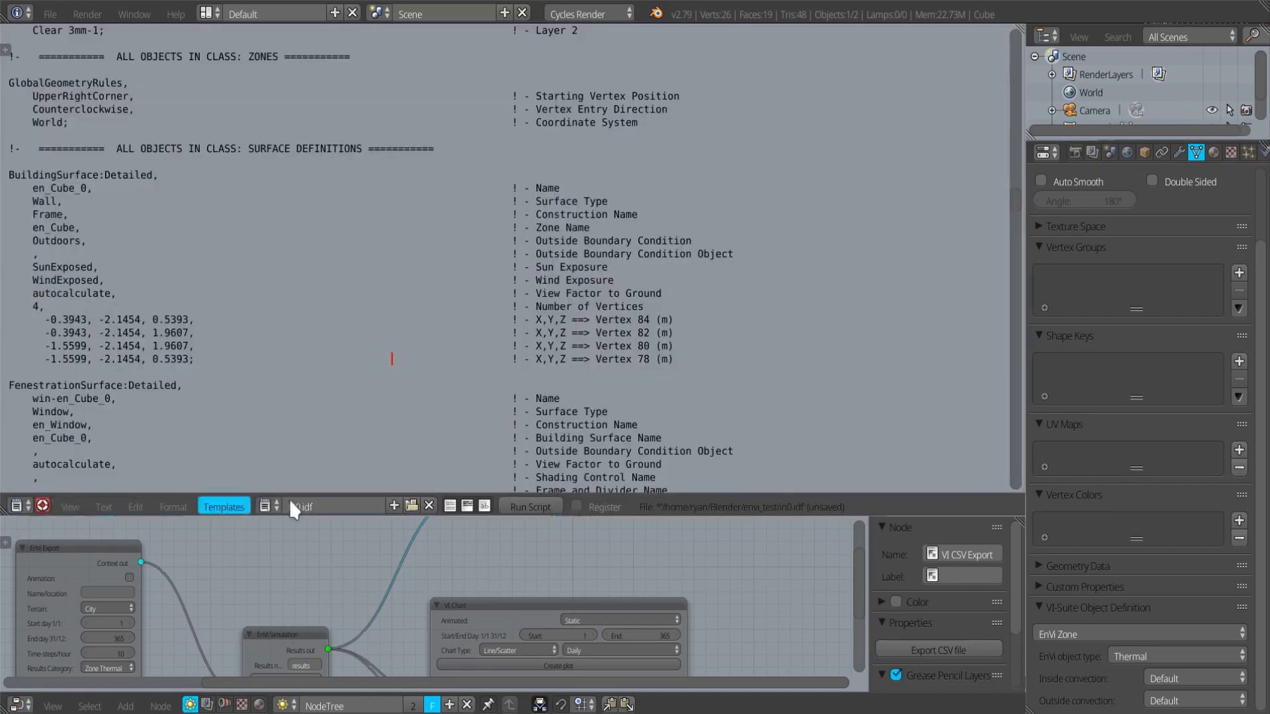
{"action": "left_click", "coordinate": [410, 504]}
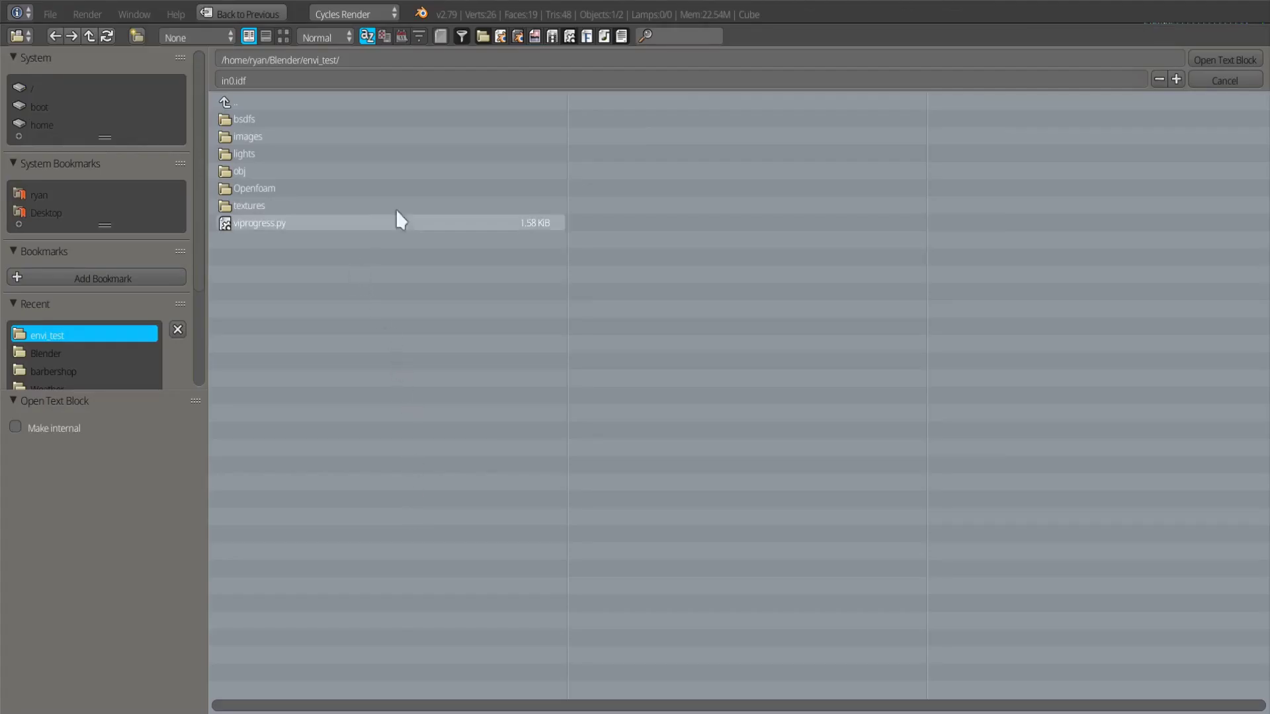
{"action": "left_click", "coordinate": [463, 36]}
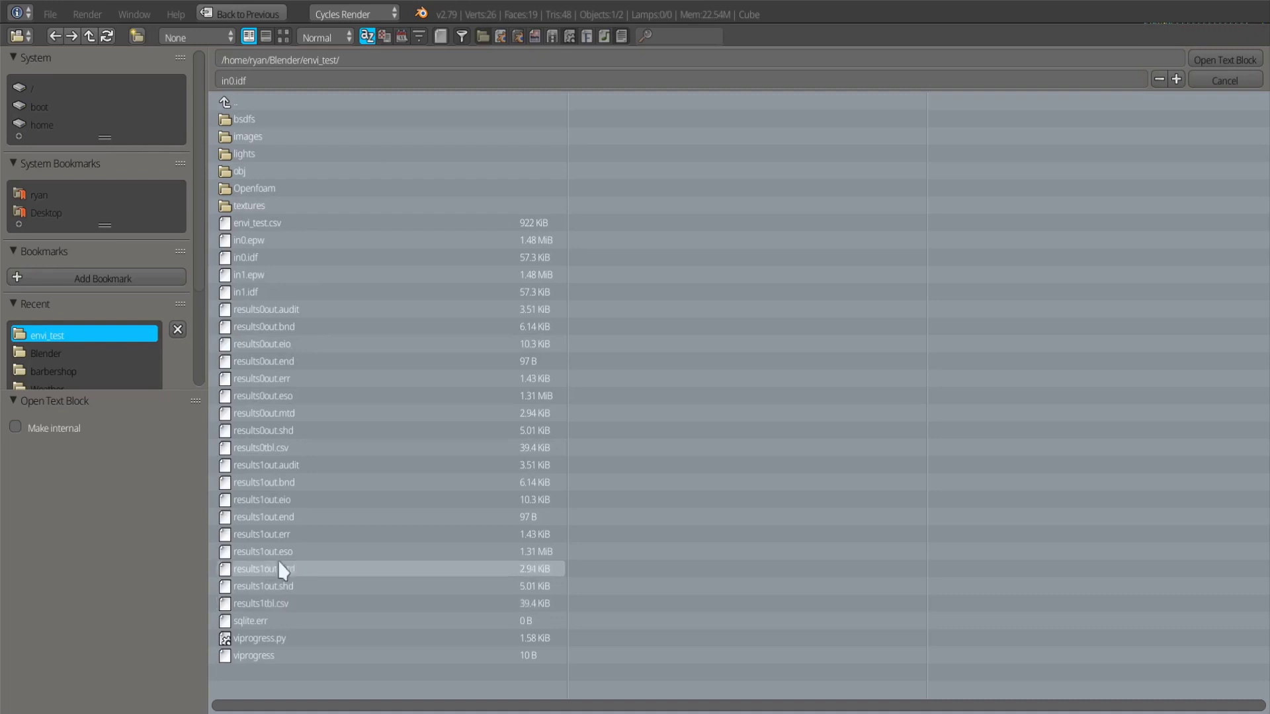
{"action": "double_click", "coordinate": [271, 222]}
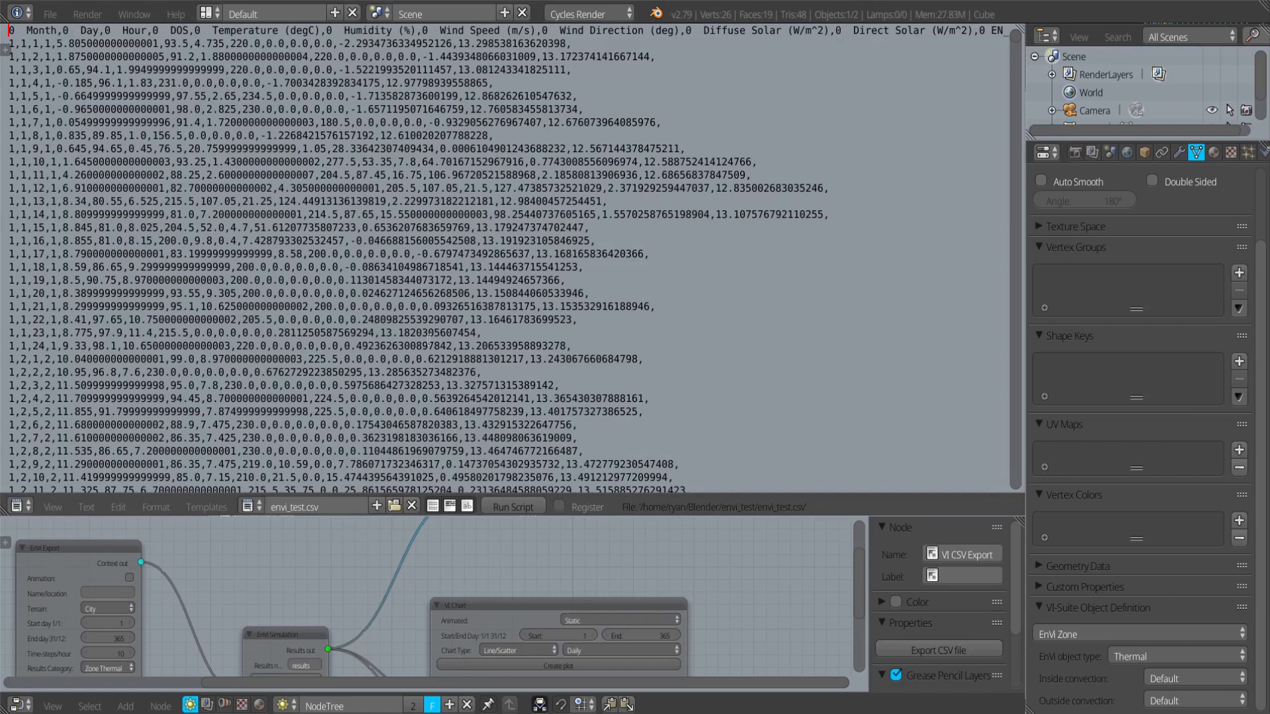
{"action": "scroll", "coordinate": [429, 339], "scroll_direction": "down", "scroll_amount": 20}
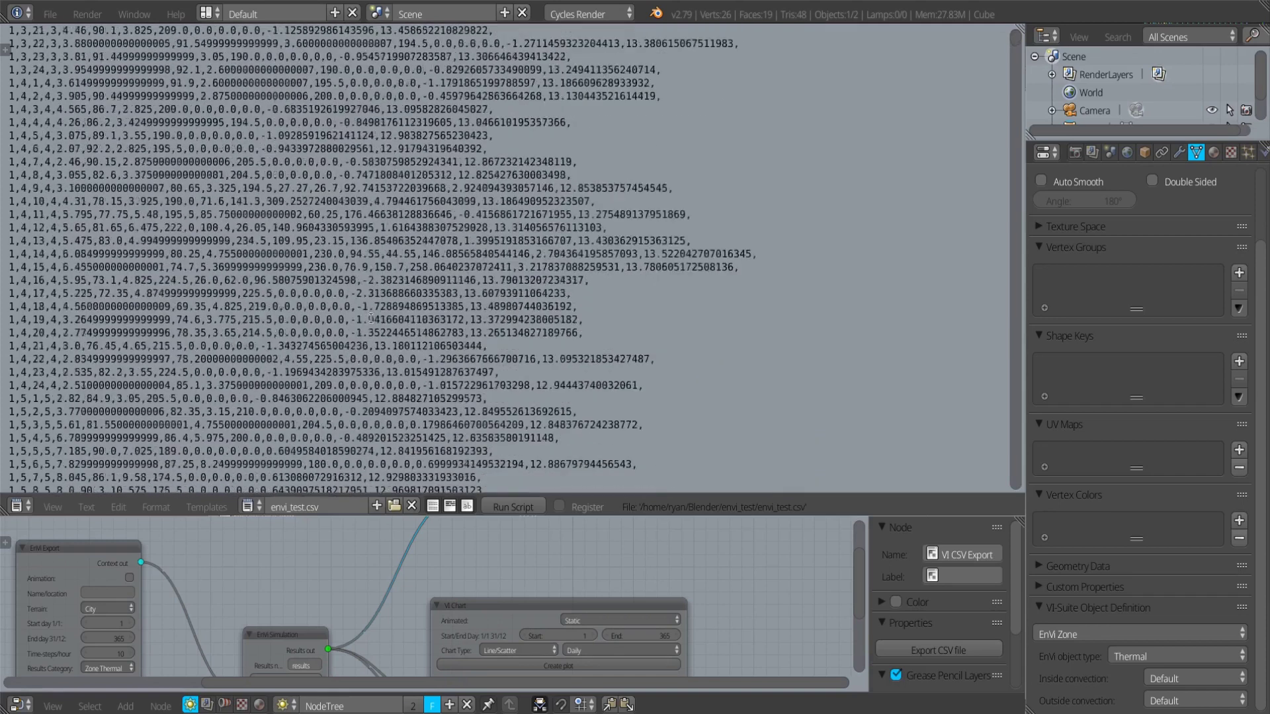
{"action": "scroll", "coordinate": [371, 318], "scroll_direction": "down", "scroll_amount": 11}
{"action": "scroll", "coordinate": [466, 395], "scroll_direction": "up", "scroll_amount": 20}
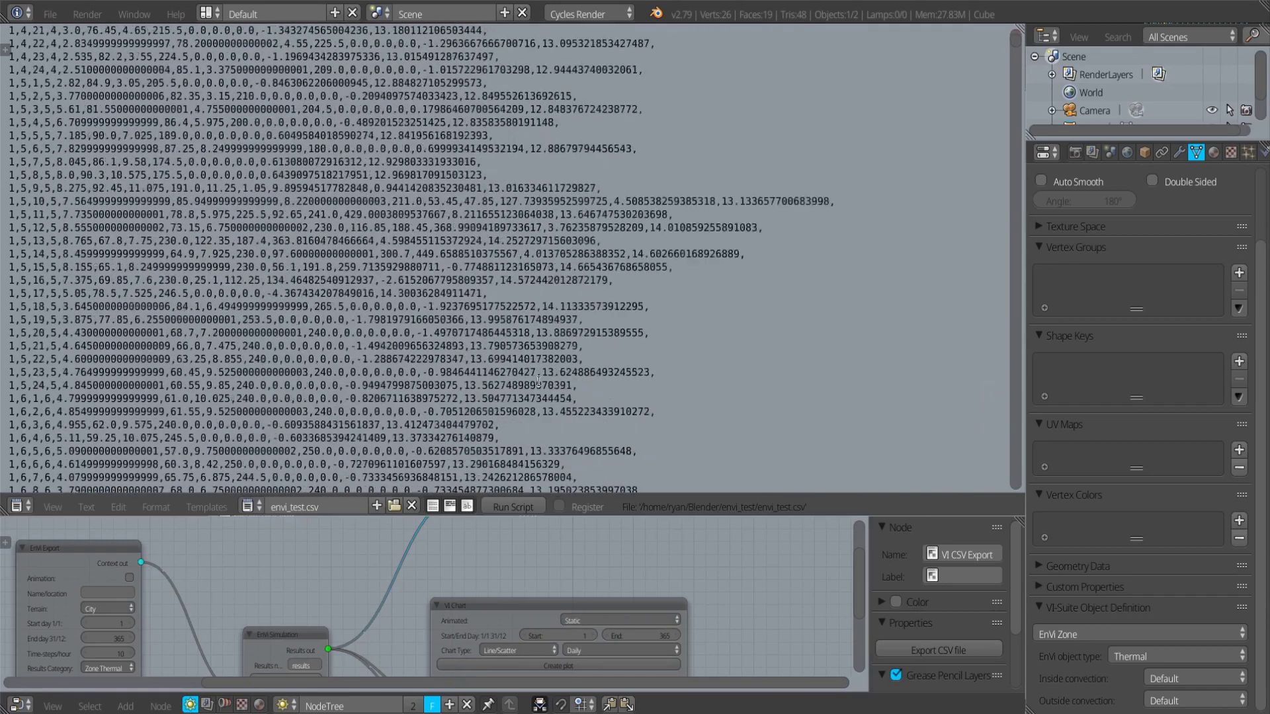
{"action": "scroll", "coordinate": [534, 380], "scroll_direction": "up", "scroll_amount": 8}
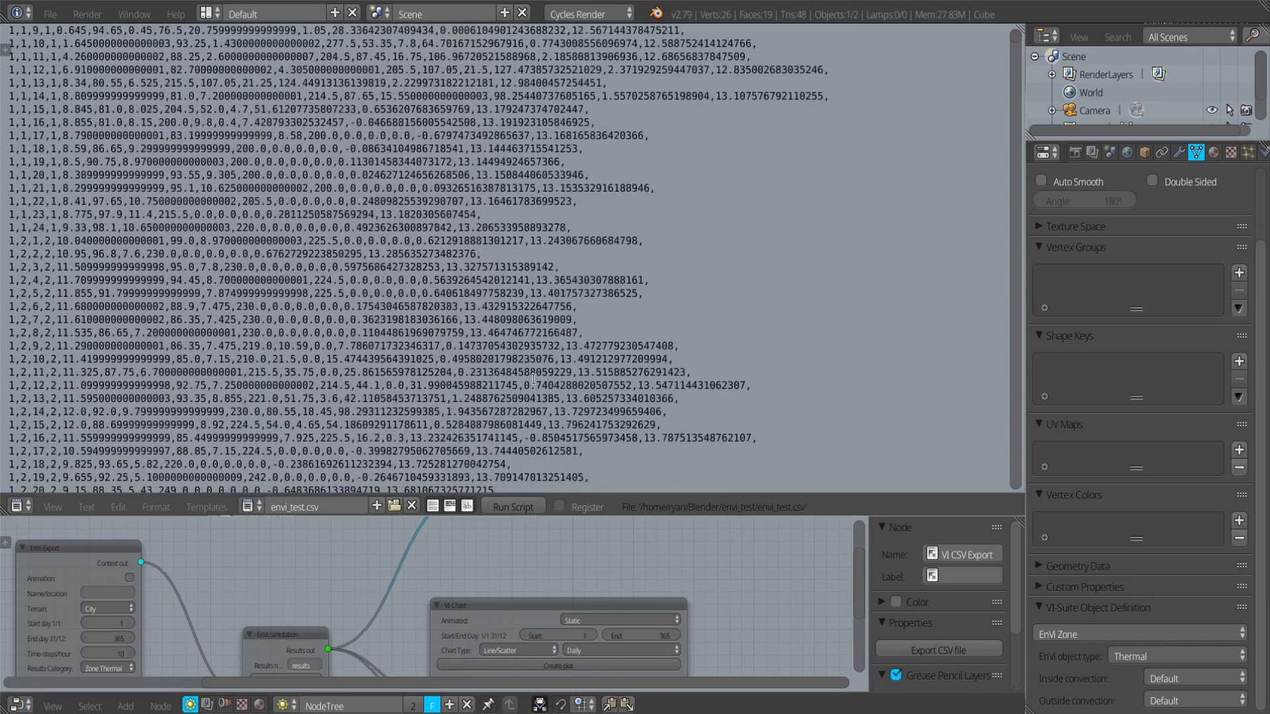
- Switch the text editor area back to the 3D View and view the box from its other windowed side
{"action": "left_click", "coordinate": [19, 507]}
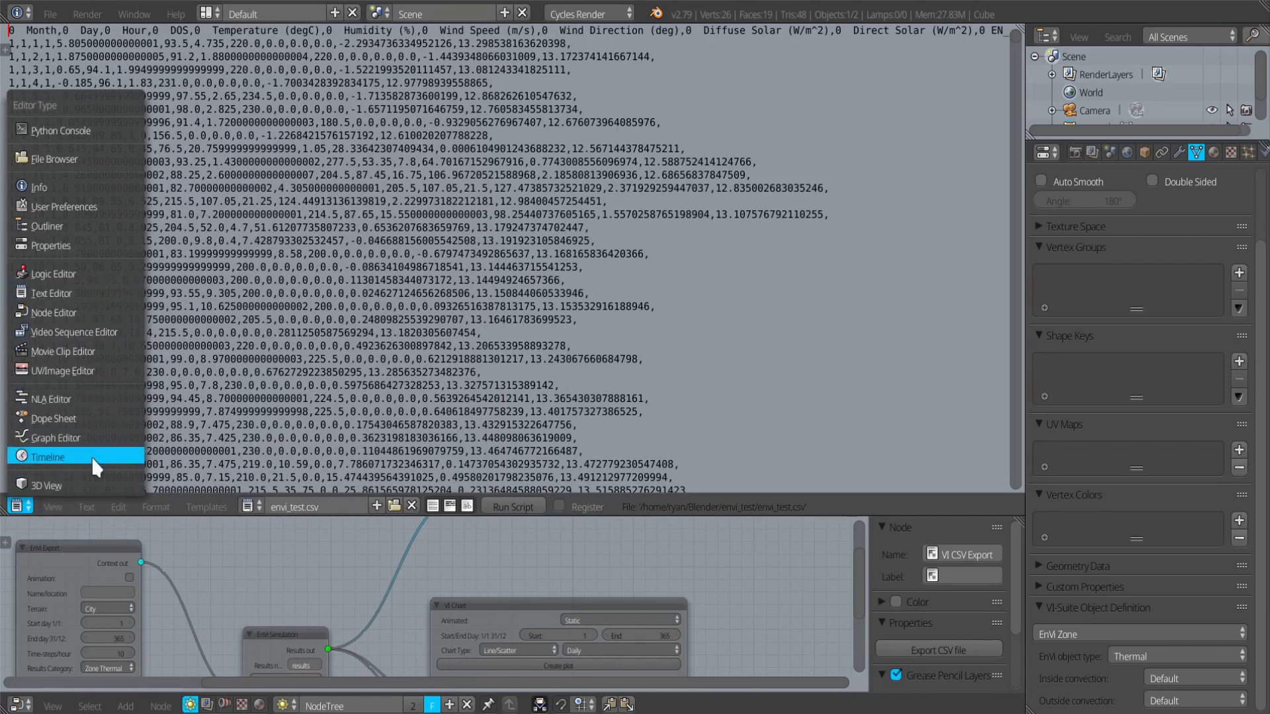
{"action": "left_click", "coordinate": [69, 483]}
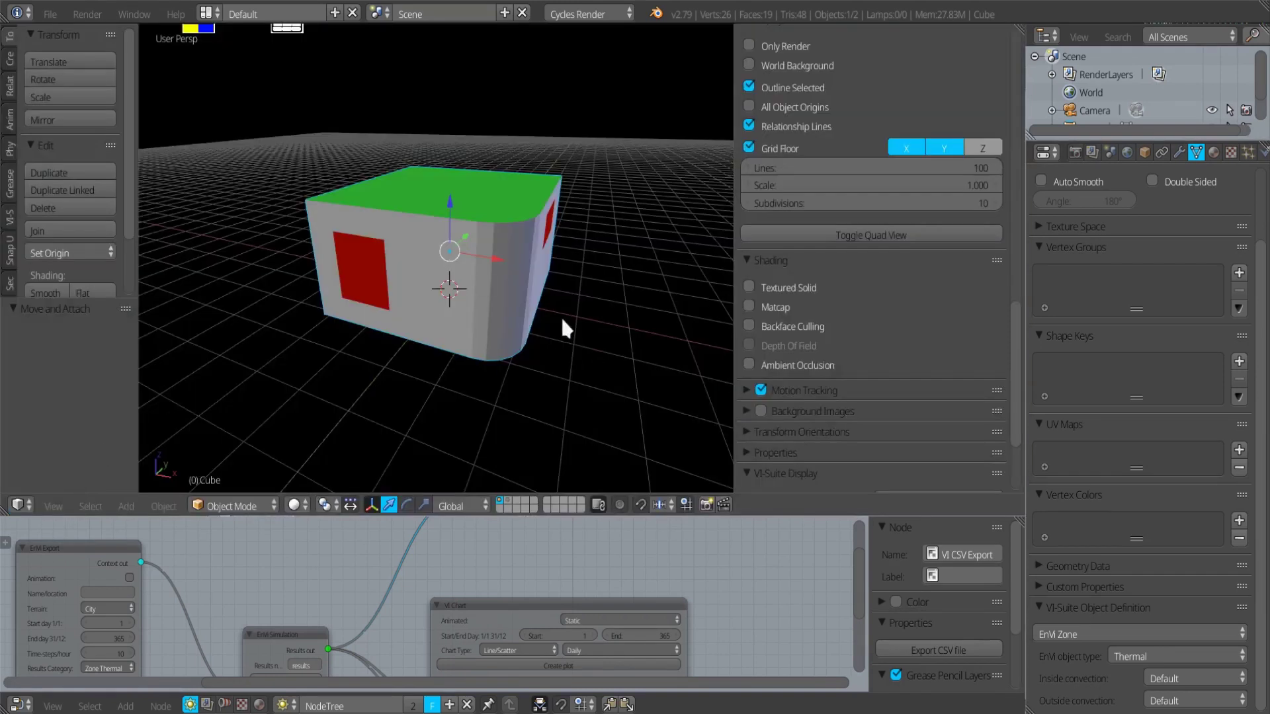
{"action": "middle_click_drag", "start_coordinate": [482, 335], "coordinate": [407, 352]}
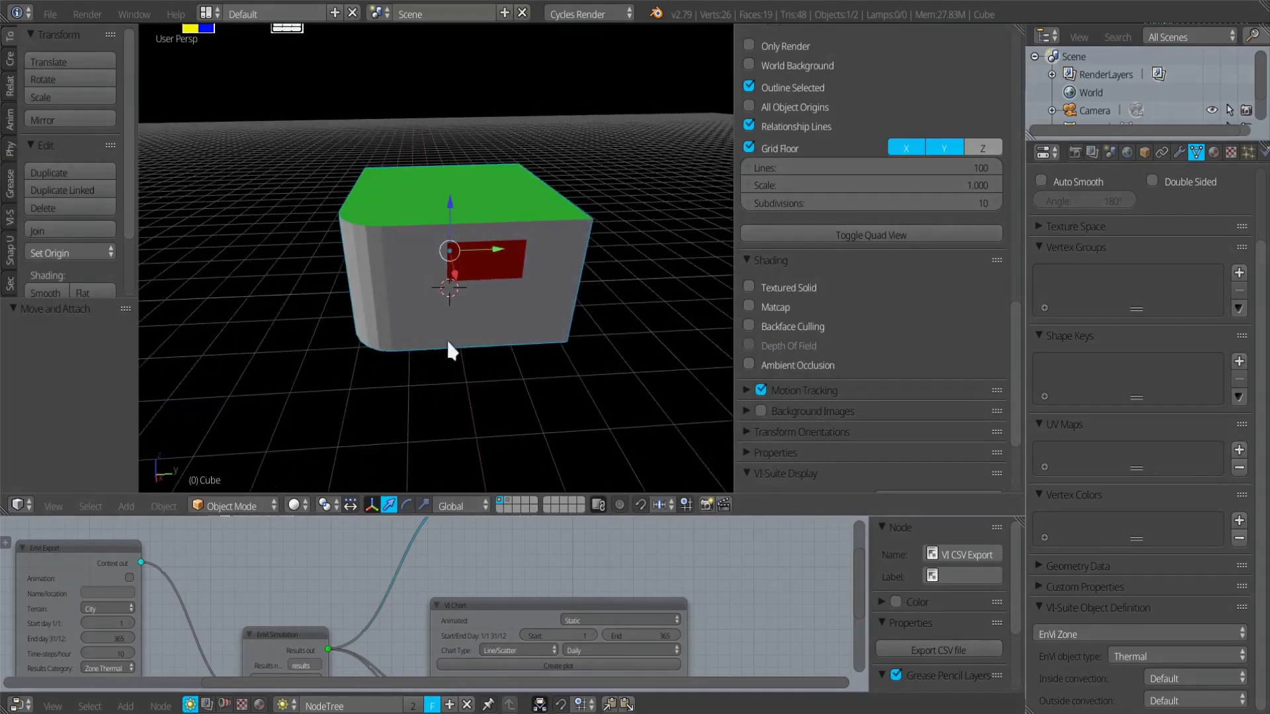